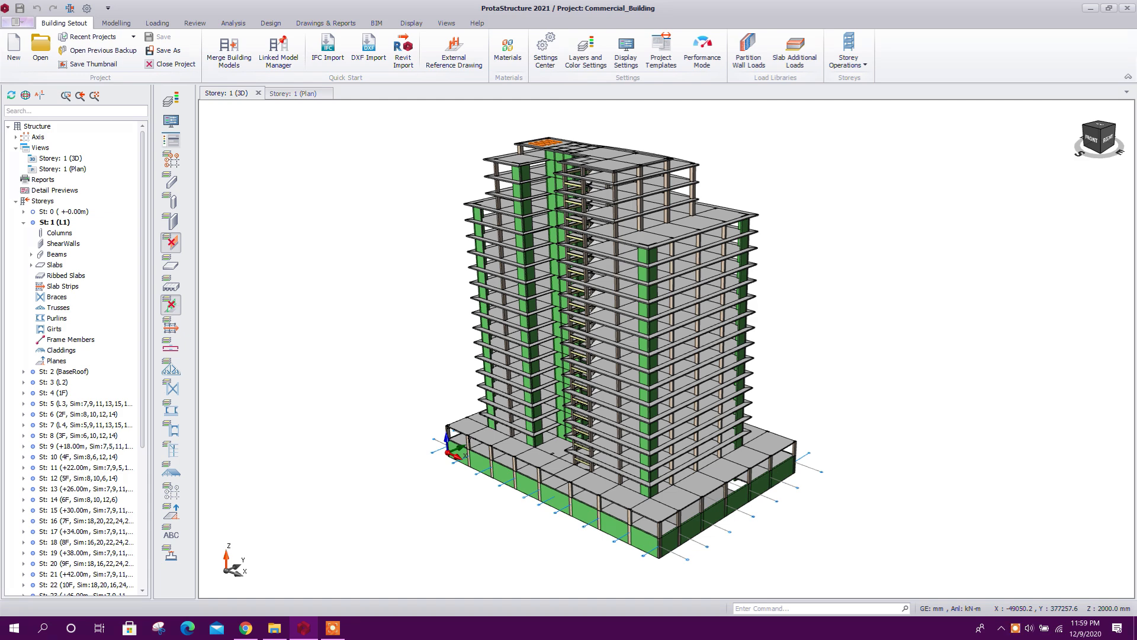
pyautogui.moveTo(817, 215); pyautogui.dragTo(790, 228, button='middle')
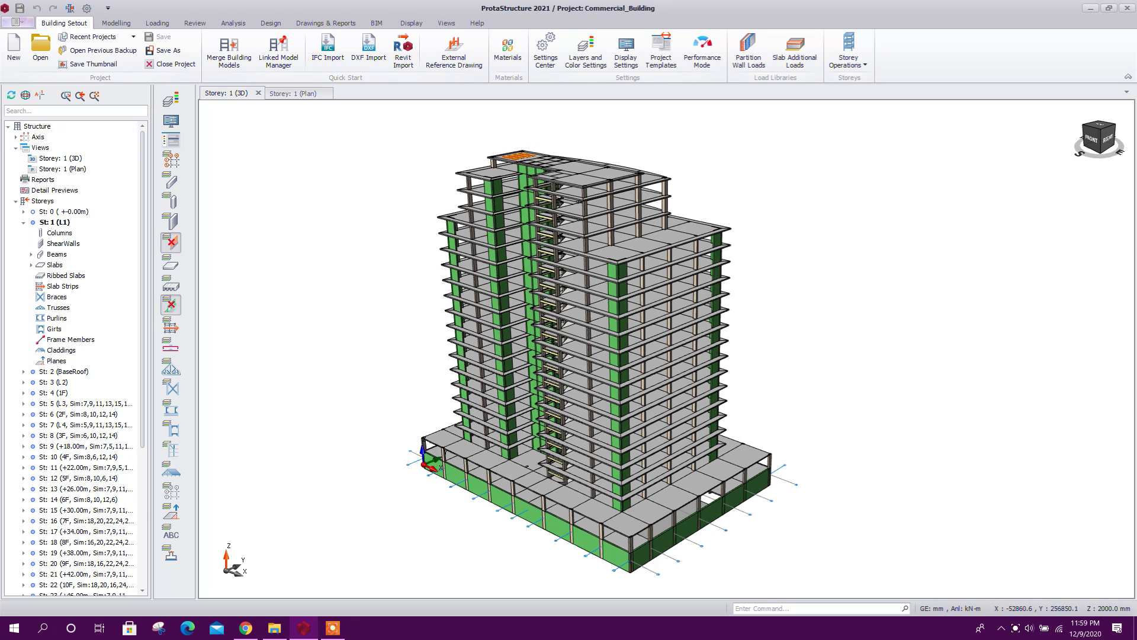
pyautogui.moveTo(797, 315); pyautogui.dragTo(817, 295, button='middle')
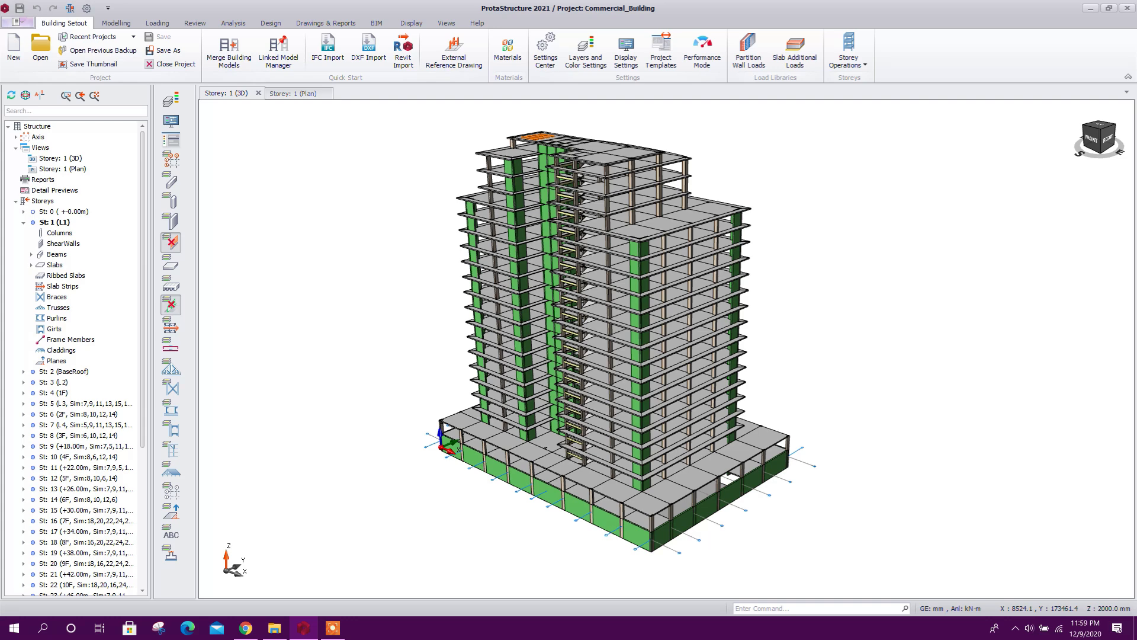
pyautogui.moveTo(790, 273); pyautogui.dragTo(780, 288, button='middle')
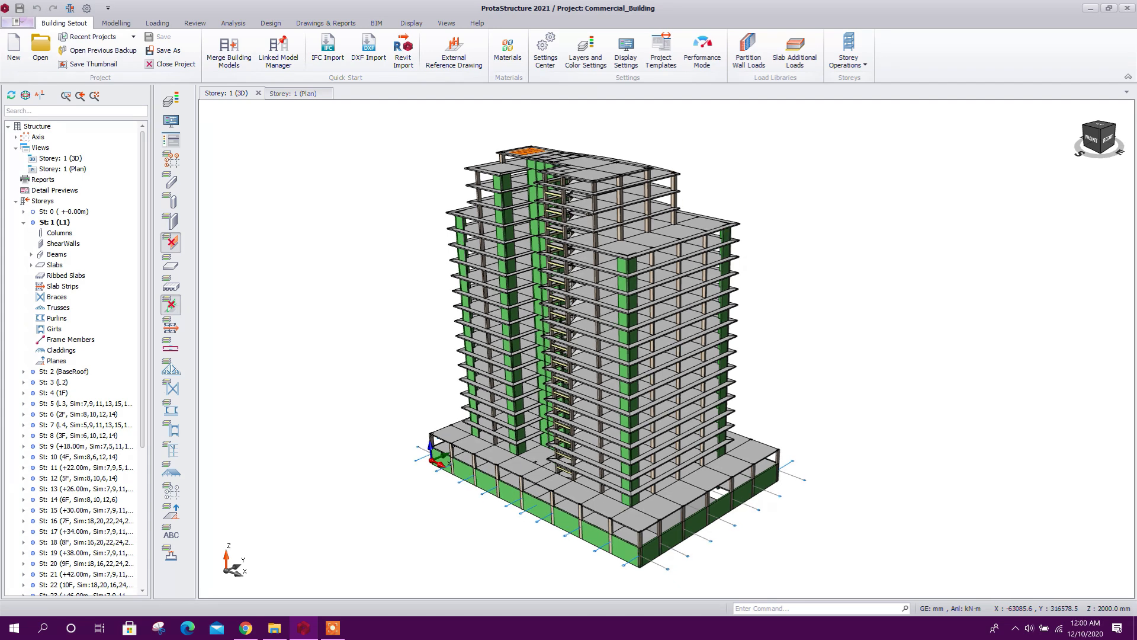
# Open the project parameters of the building analysis to show the design codes
pyautogui.click(232, 23)
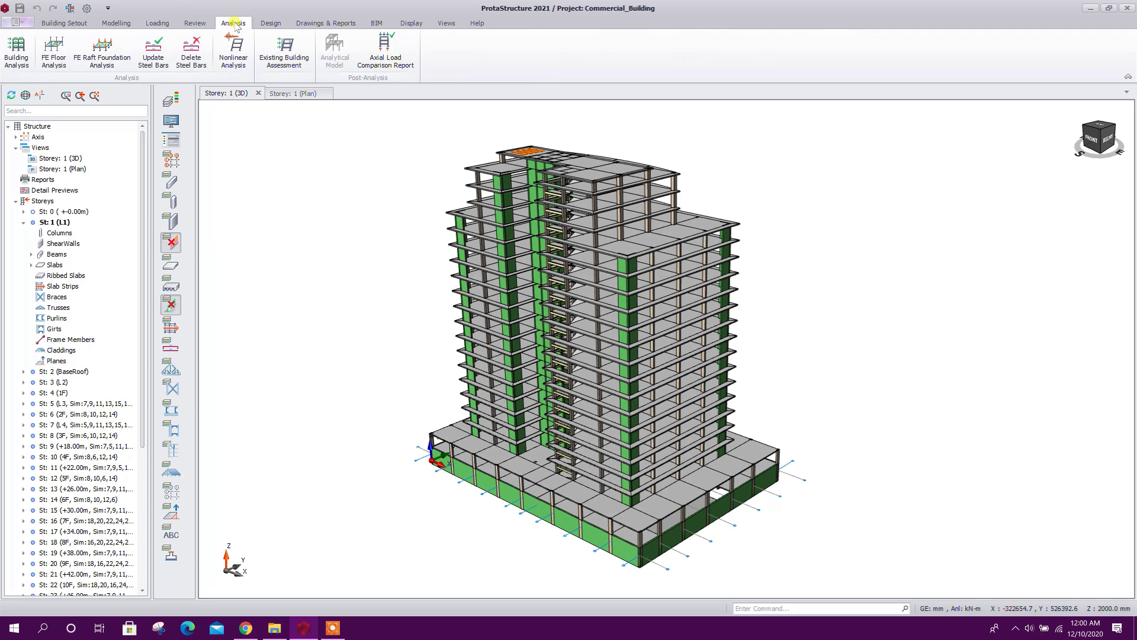
pyautogui.click(25, 55)
pyautogui.moveTo(525, 110); pyautogui.dragTo(542, 72)
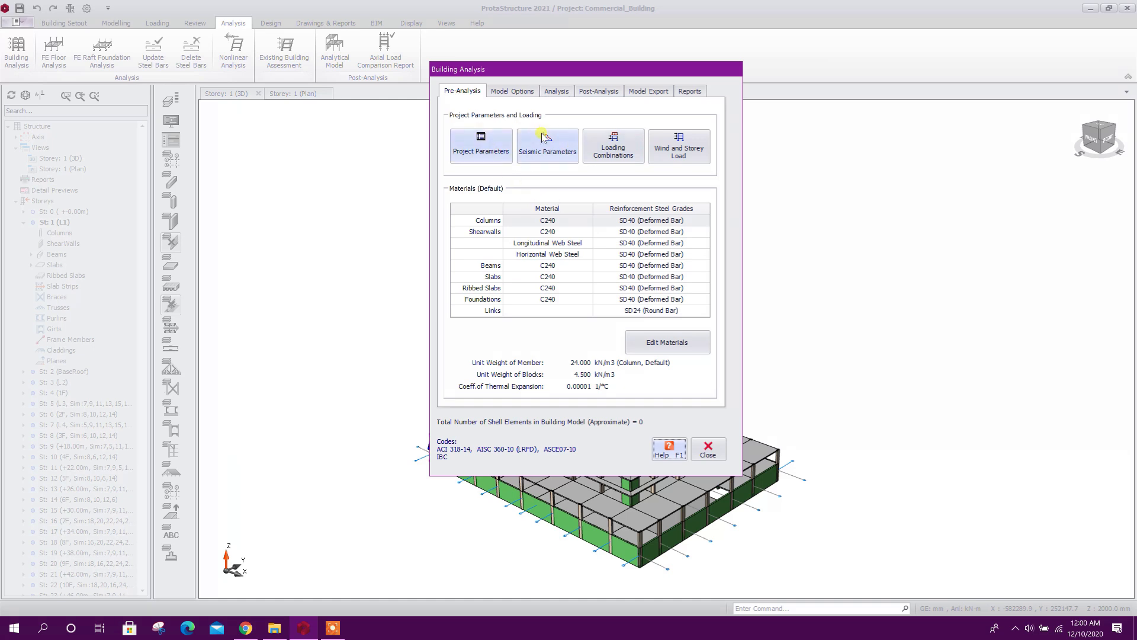
pyautogui.click(498, 153)
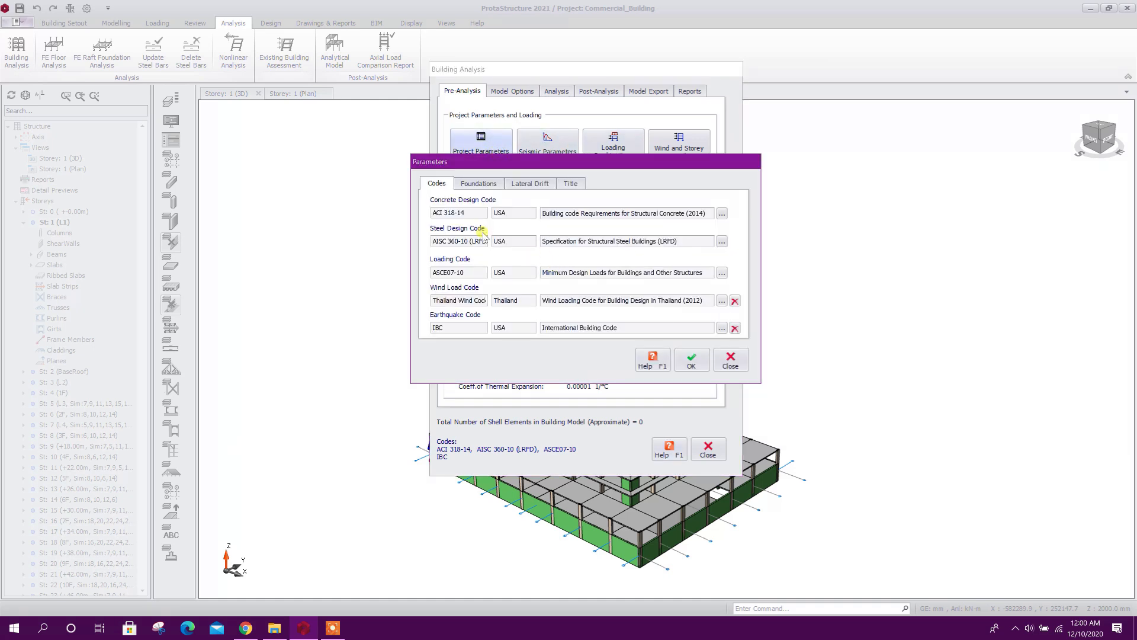
pyautogui.moveTo(464, 162); pyautogui.dragTo(466, 161)
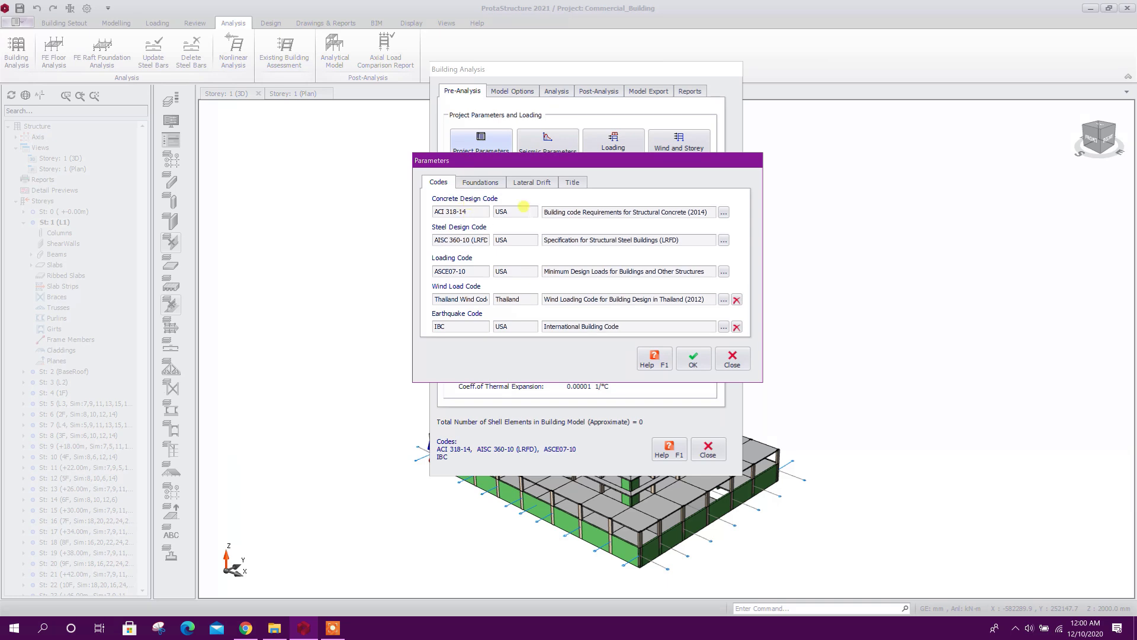
# Look through the list of available concrete design codes and close it without picking one
pyautogui.click(723, 214)
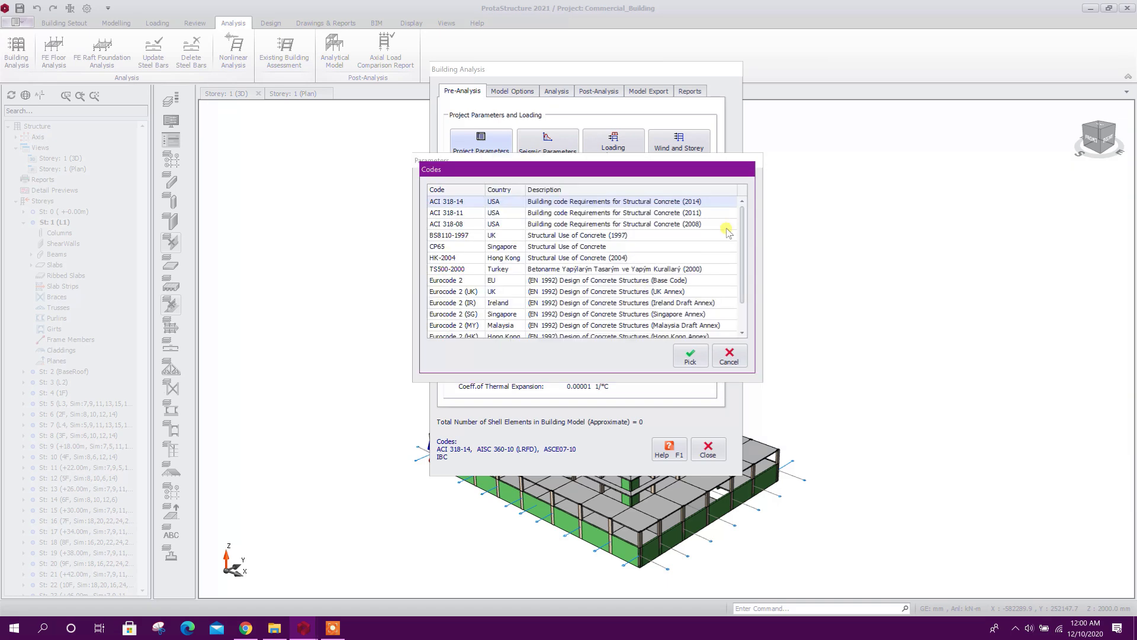
pyautogui.scroll(-1, 742, 275)
pyautogui.scroll(1, 743, 305)
pyautogui.moveTo(715, 171); pyautogui.dragTo(718, 171)
pyautogui.click(744, 352)
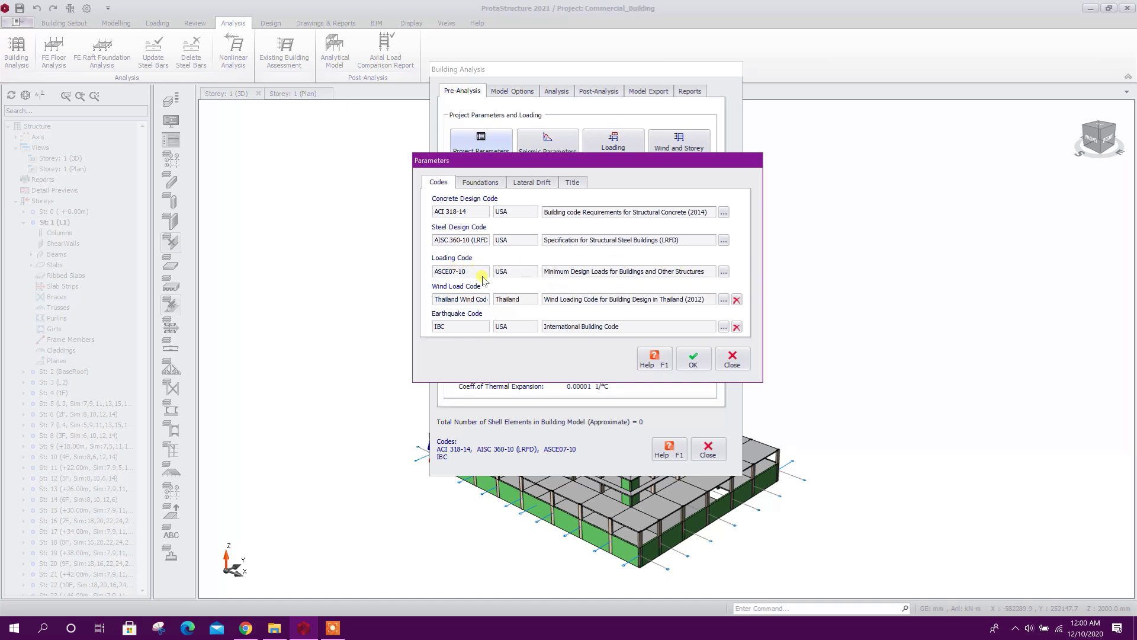
# Set the wind load code to ASCE7 (2010) and the earthquake code to UBC (Uniform Building Code - 1997)
pyautogui.click(723, 299)
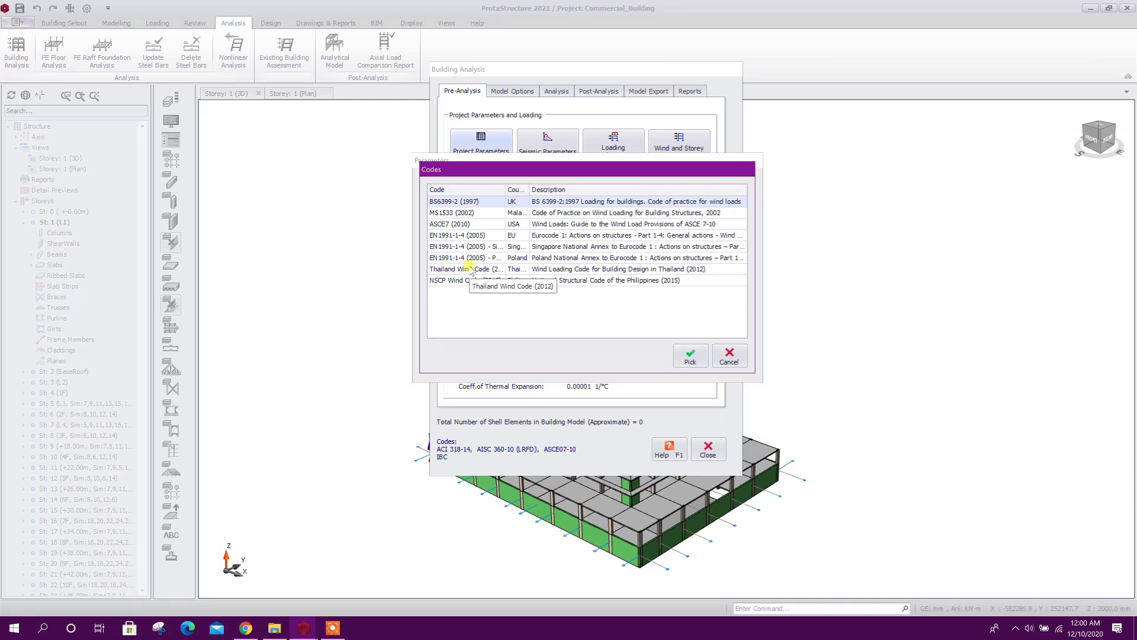
pyautogui.click(476, 225)
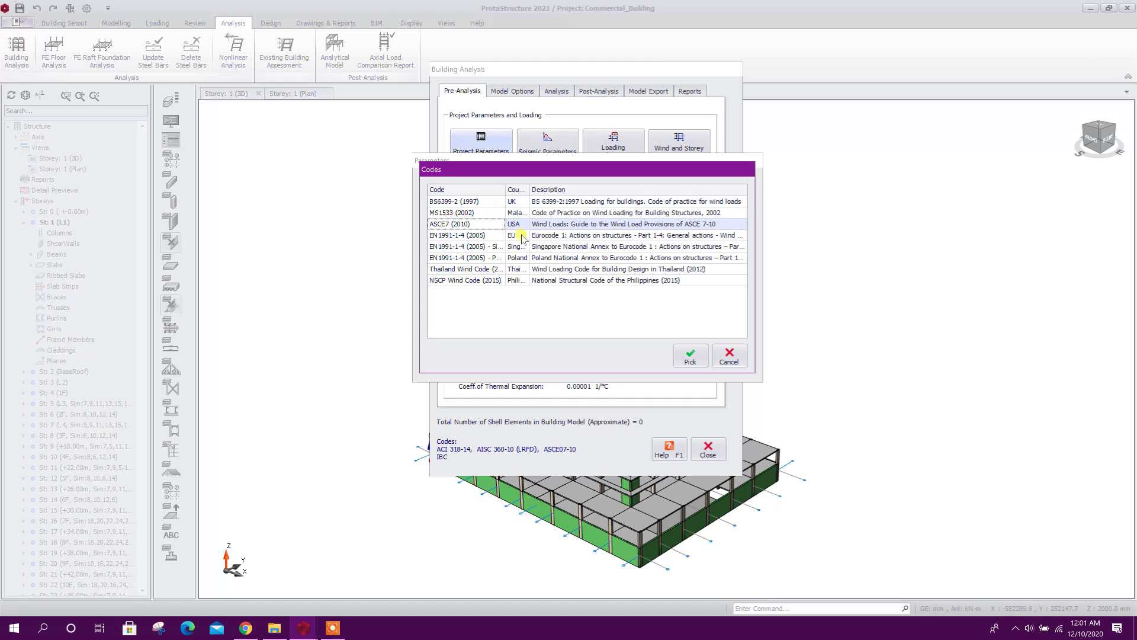
pyautogui.click(698, 361)
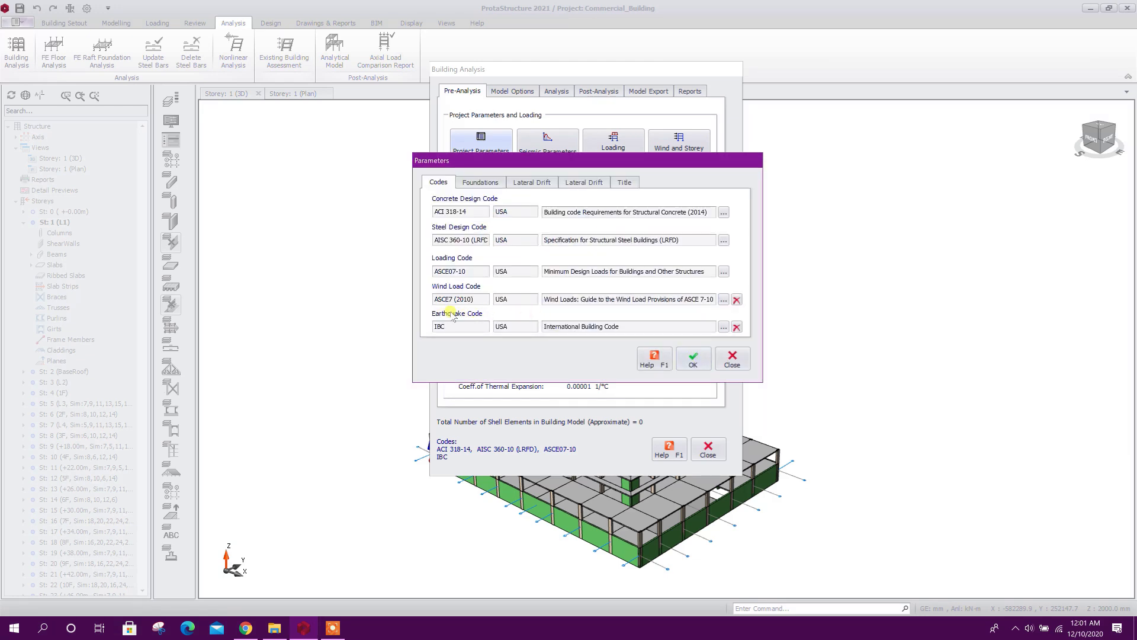
pyautogui.click(723, 327)
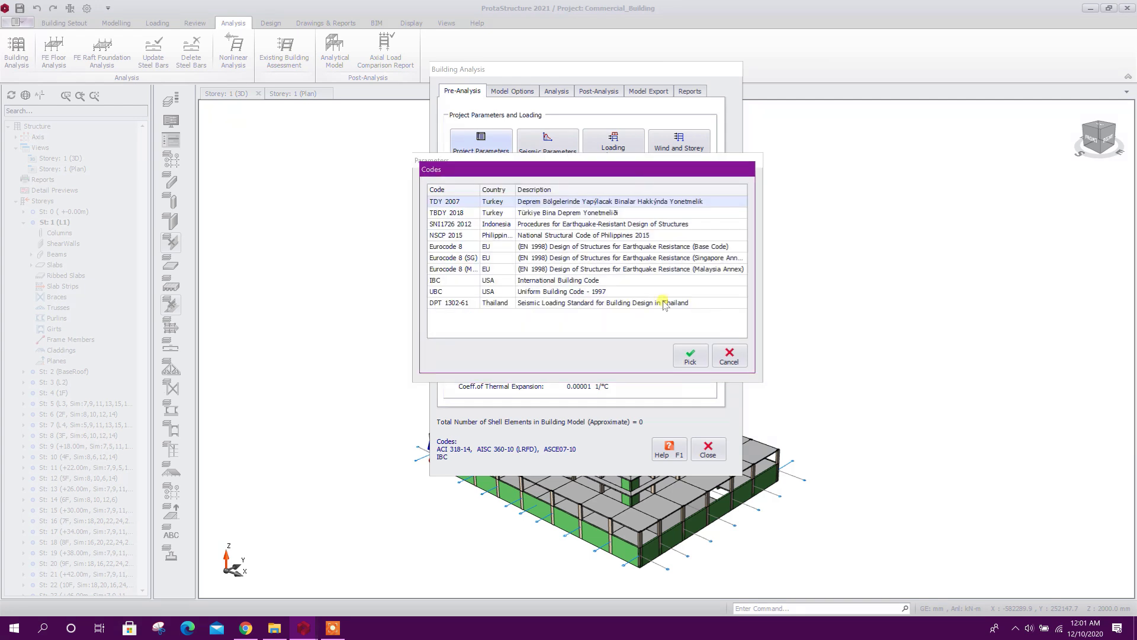
pyautogui.click(466, 291)
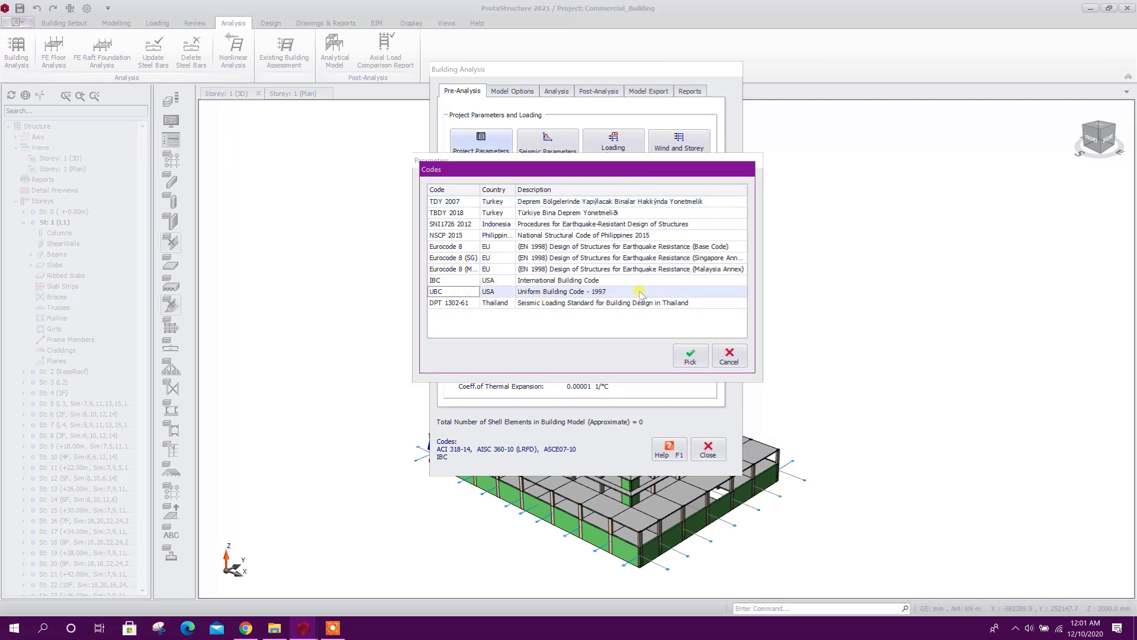
pyautogui.click(690, 355)
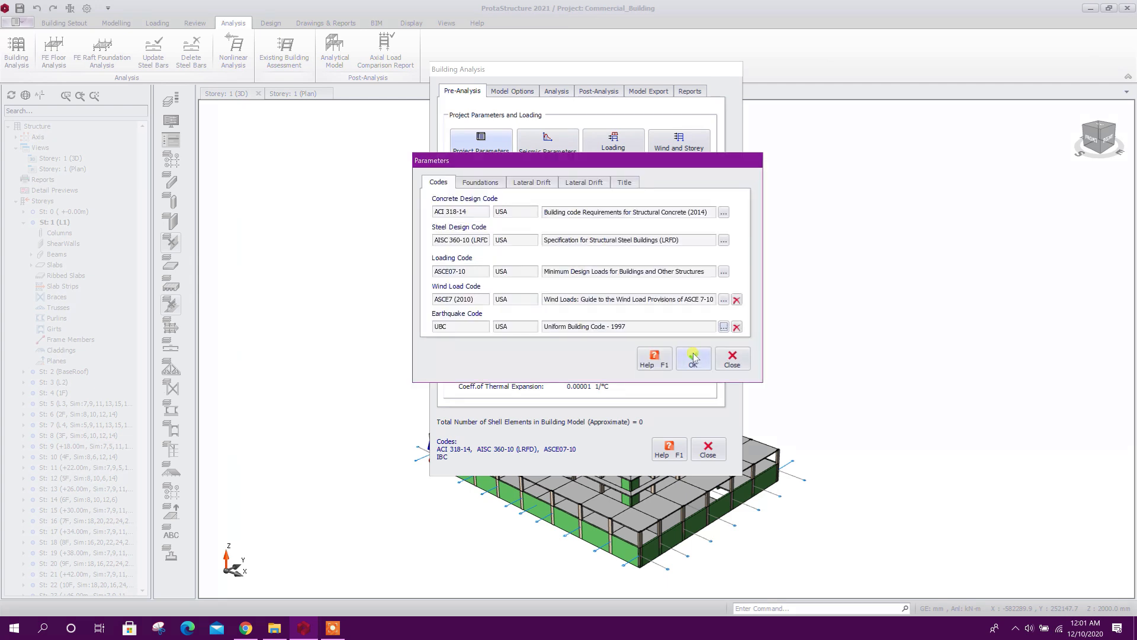
# Review the foundation soil parameters, especially the allowable soil stress, and both sets of lateral drift bracing settings
pyautogui.click(481, 183)
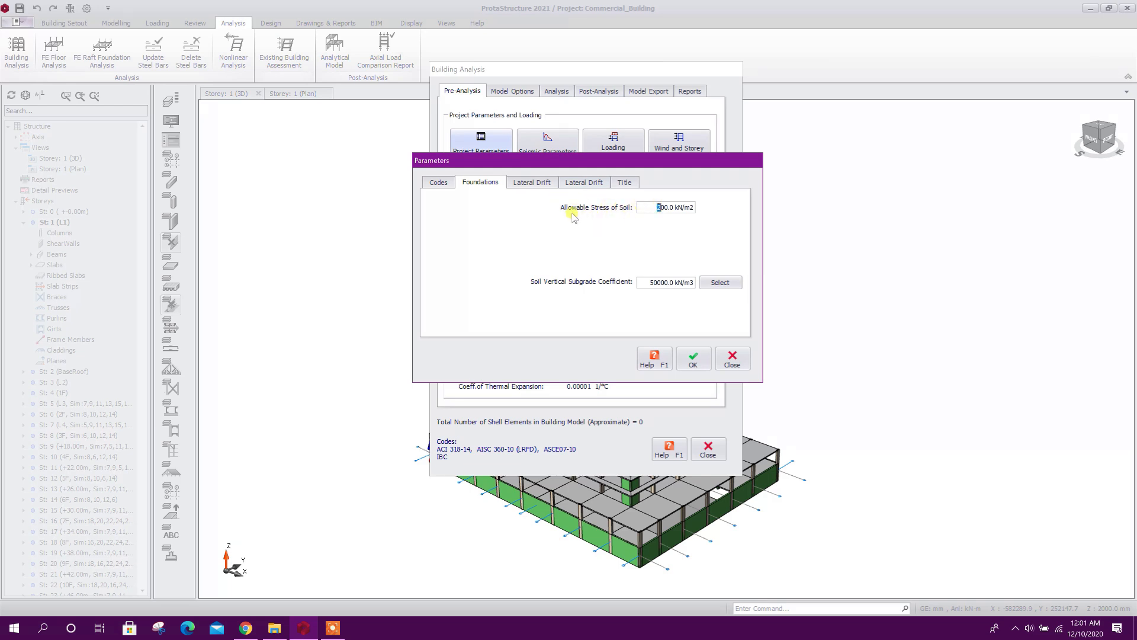
pyautogui.moveTo(656, 208); pyautogui.dragTo(674, 208)
pyautogui.click(684, 208)
pyautogui.moveTo(653, 207); pyautogui.dragTo(674, 208)
pyautogui.click(538, 186)
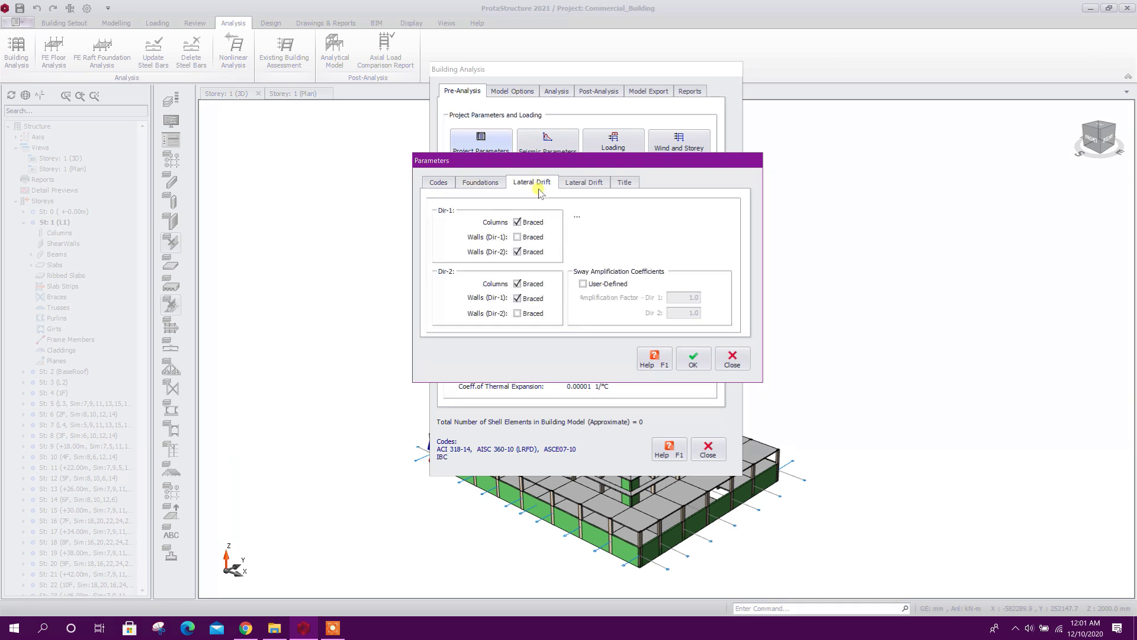
pyautogui.click(583, 183)
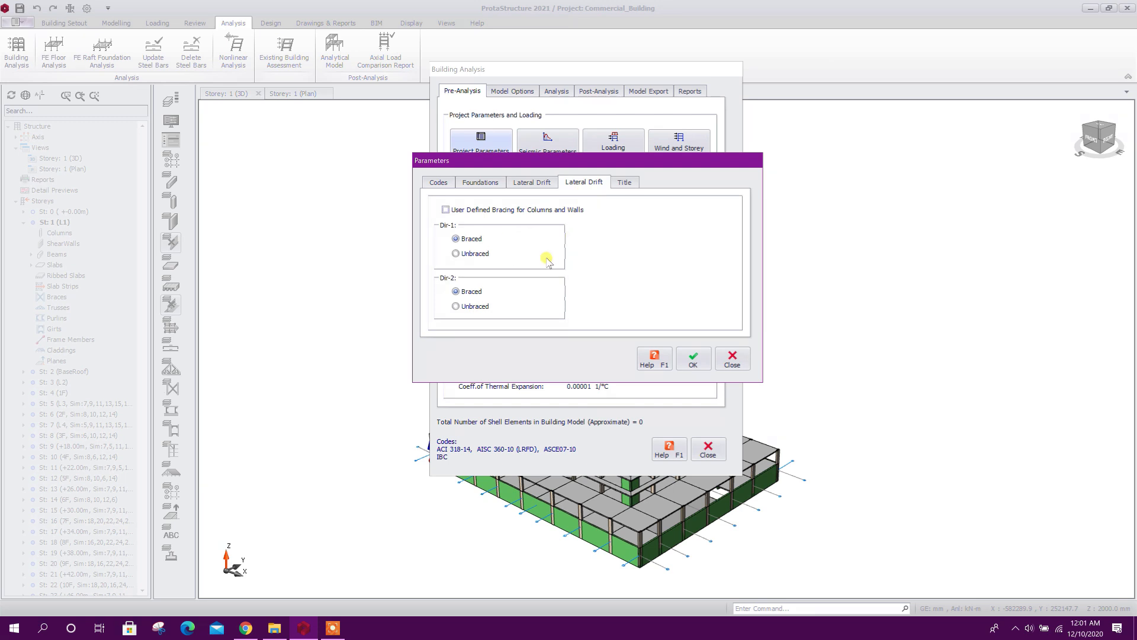
# Fill in the title data with header "Commercial Building Design", the maker's name and project number 20201, and accept the parameters
pyautogui.click(623, 183)
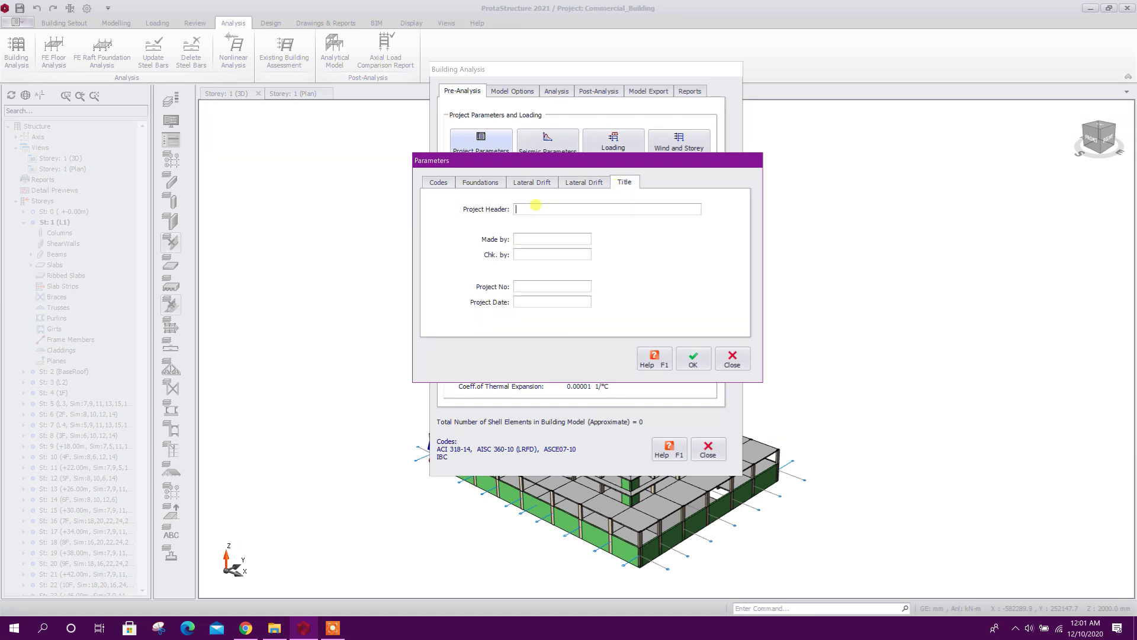
pyautogui.click(545, 238)
pyautogui.write('Engr Humayun')
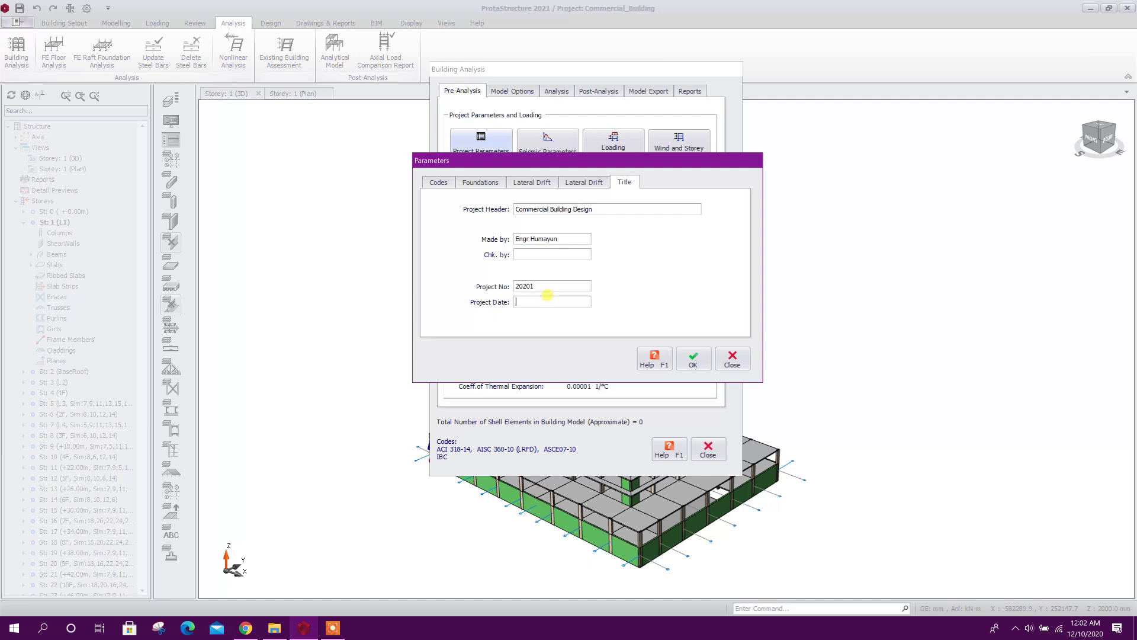
pyautogui.click(687, 356)
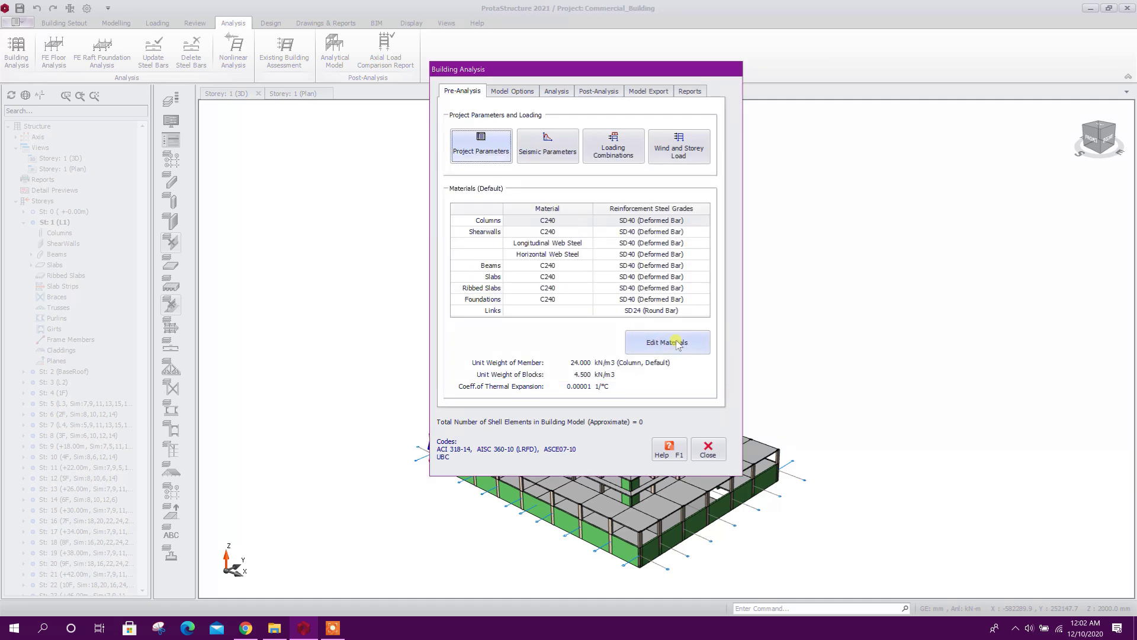
# Set the default concrete grade to C300, applied to all members of this material class in the storey
pyautogui.click(657, 343)
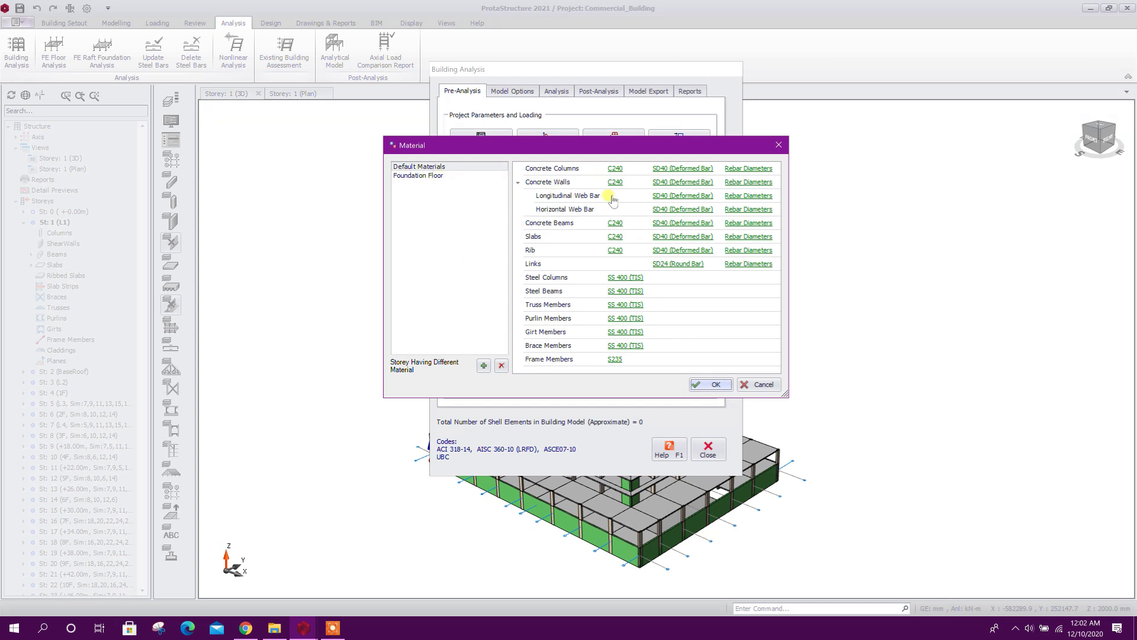
pyautogui.click(616, 168)
pyautogui.click(403, 204)
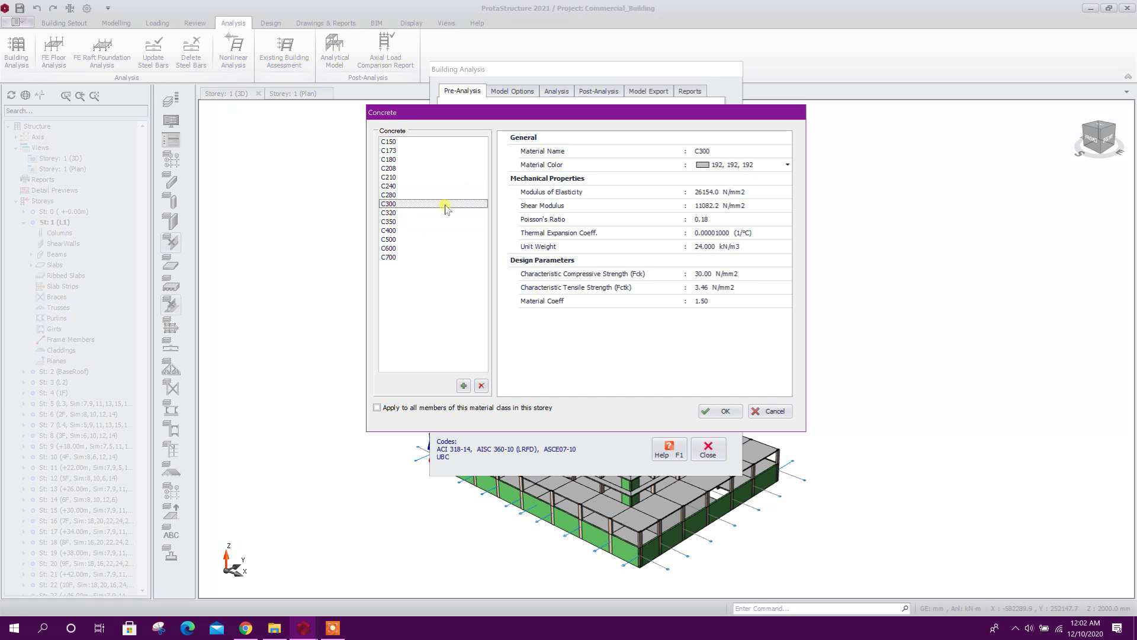
pyautogui.click(386, 408)
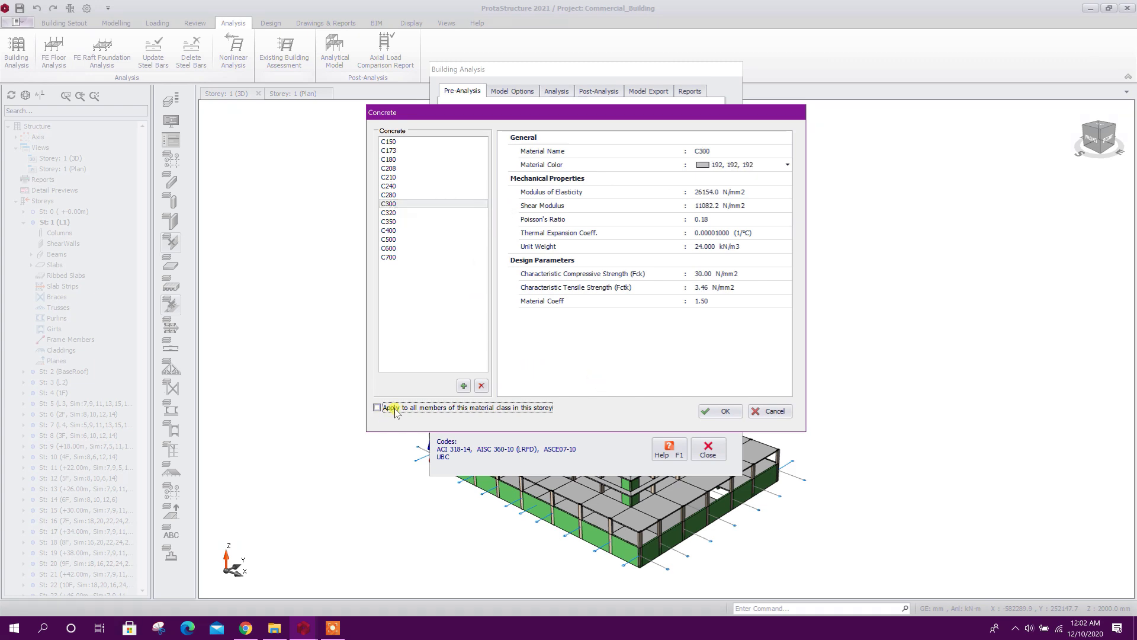
pyautogui.click(725, 411)
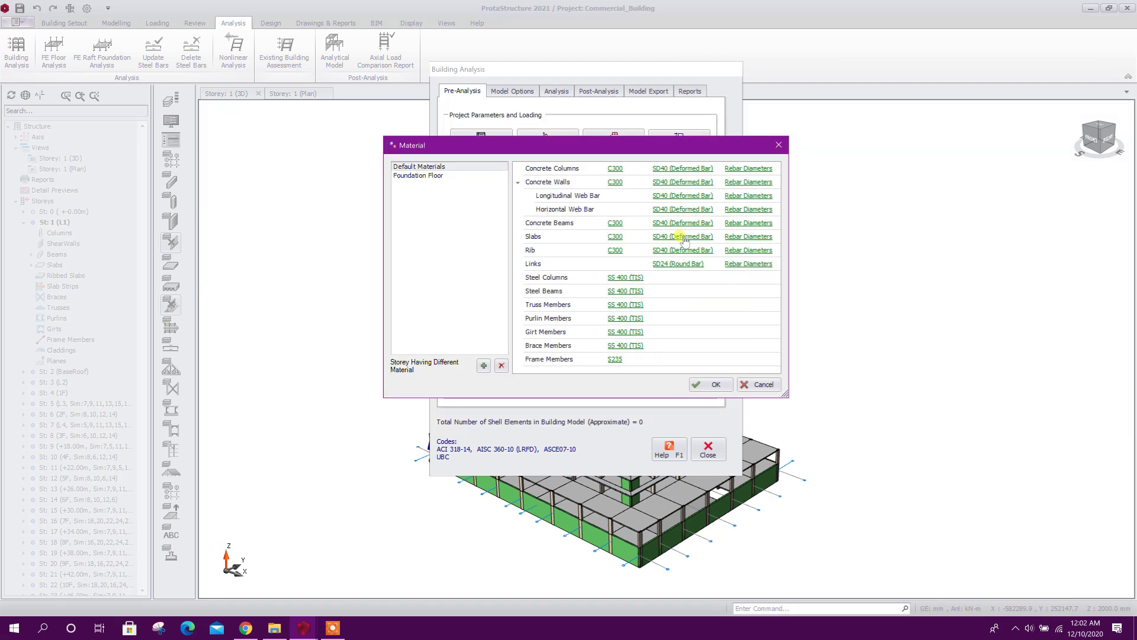
# Check the yield strength of SD40 (Deformed Bar) and apply this rebar grade to all members of the material class in the storey
pyautogui.click(692, 169)
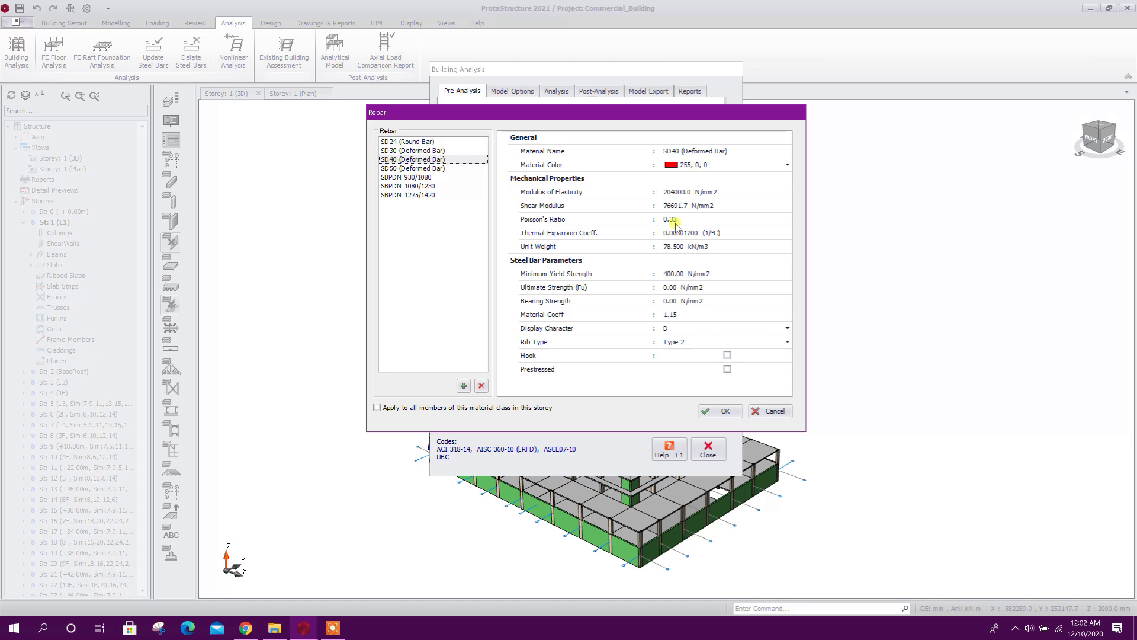
pyautogui.click(666, 274)
pyautogui.click(684, 273)
pyautogui.moveTo(683, 271); pyautogui.dragTo(596, 270)
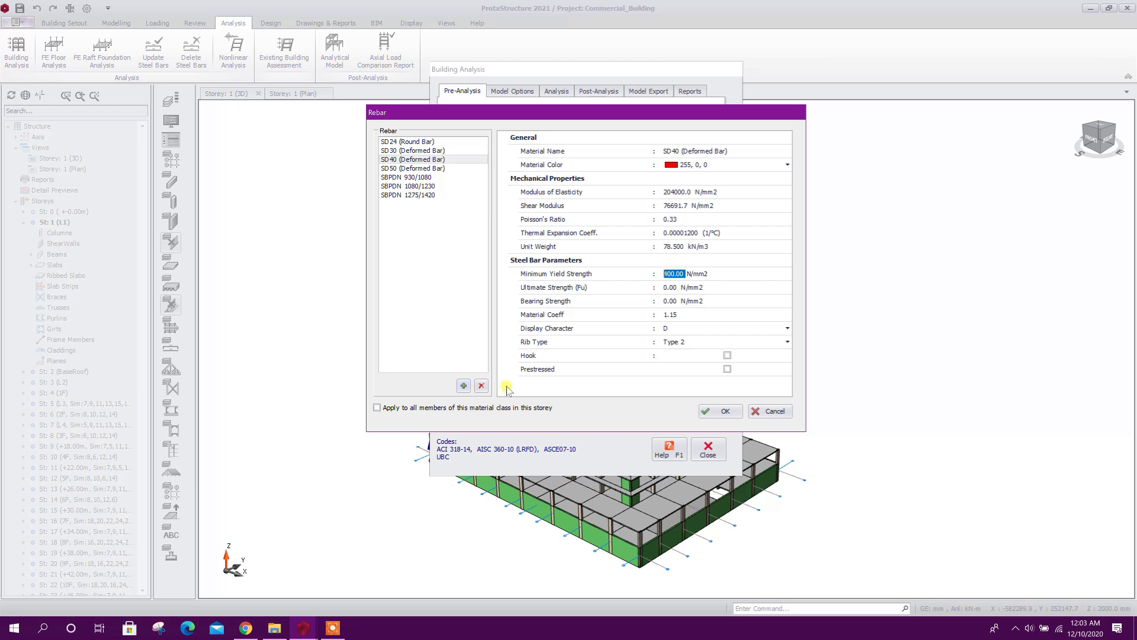
pyautogui.click(391, 159)
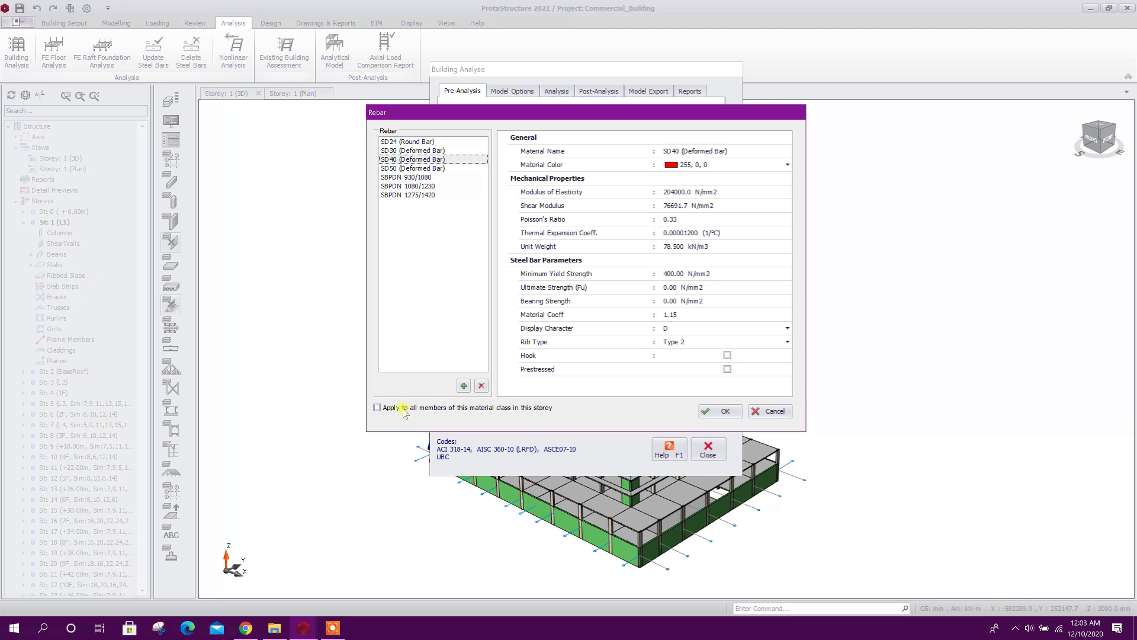
pyautogui.click(439, 409)
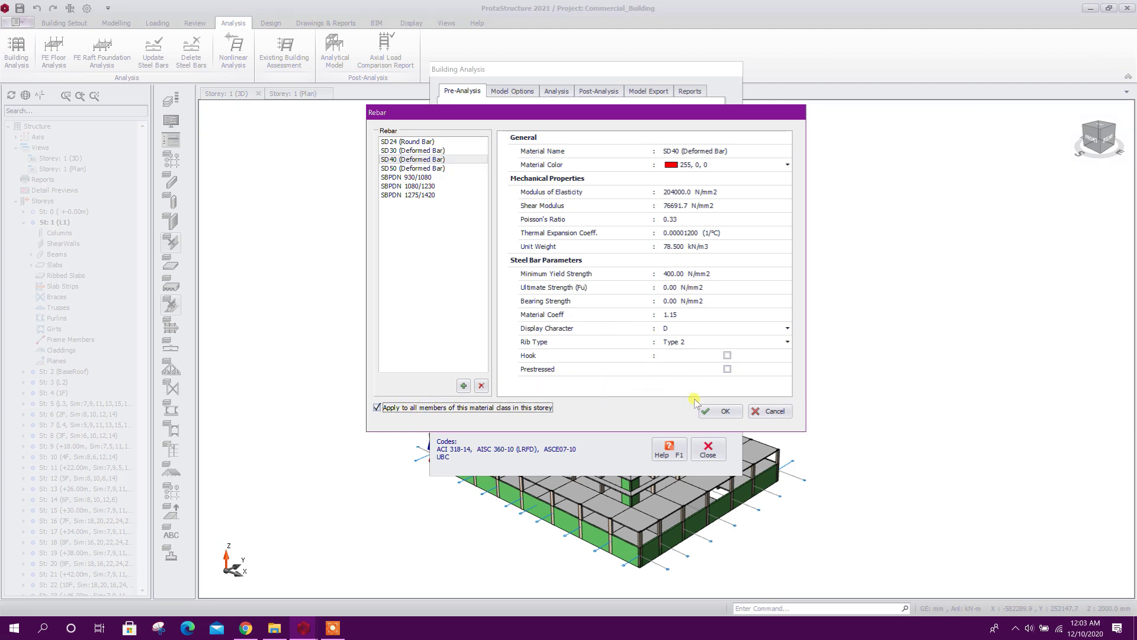
pyautogui.click(720, 411)
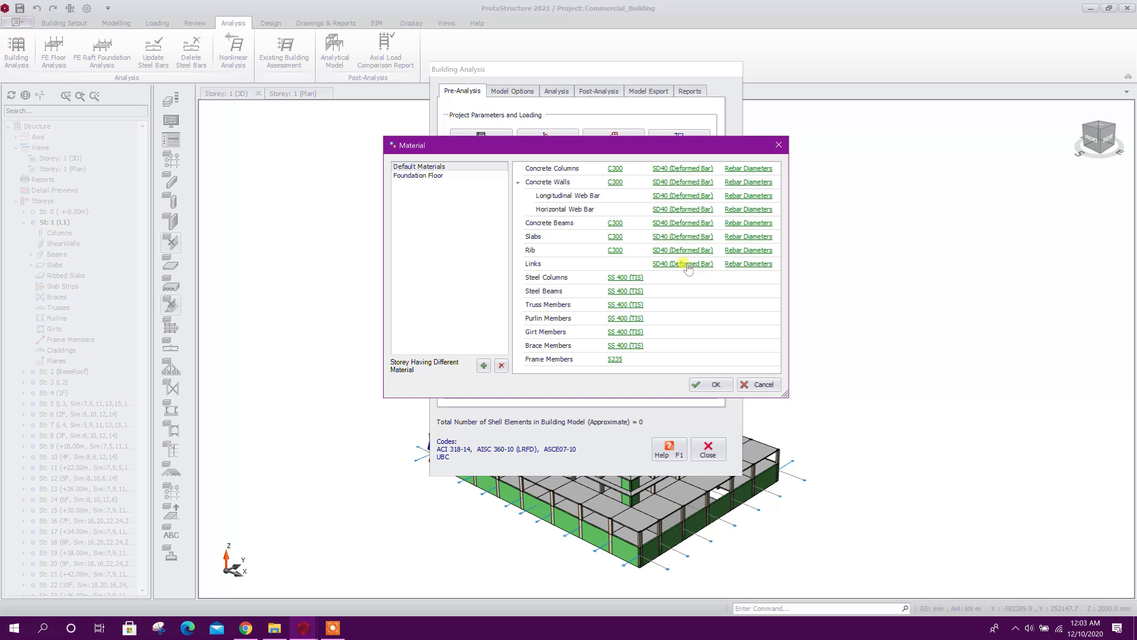
# Limit the usable SD40 bar diameters for concrete columns to D14, D16, D18, D20, D22 and D25
pyautogui.click(749, 168)
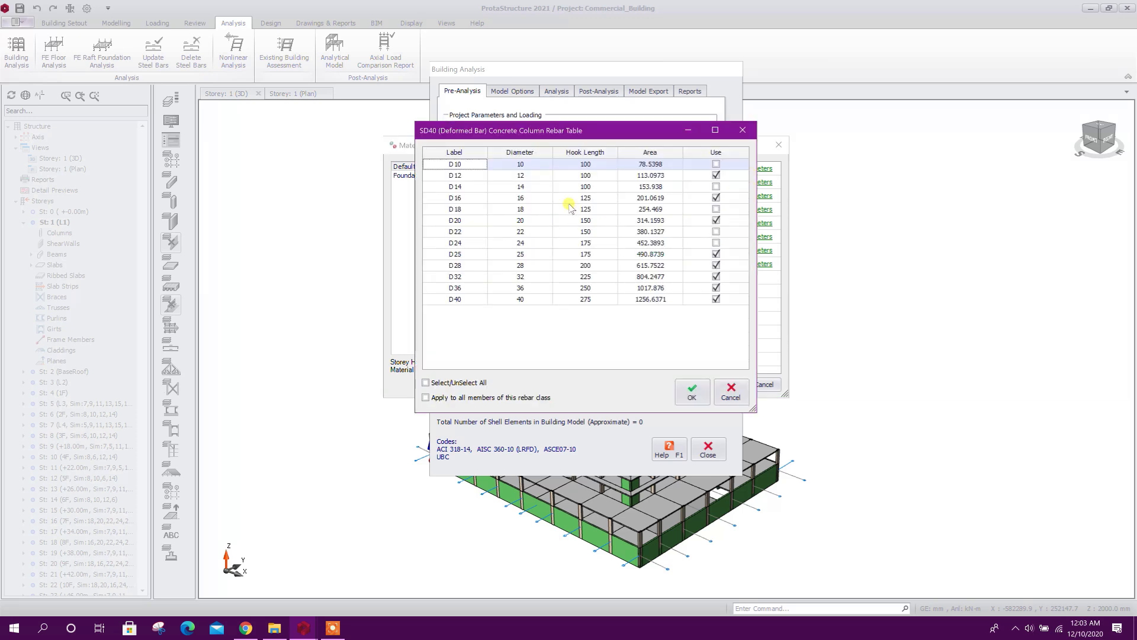
pyautogui.moveTo(599, 132); pyautogui.dragTo(617, 129)
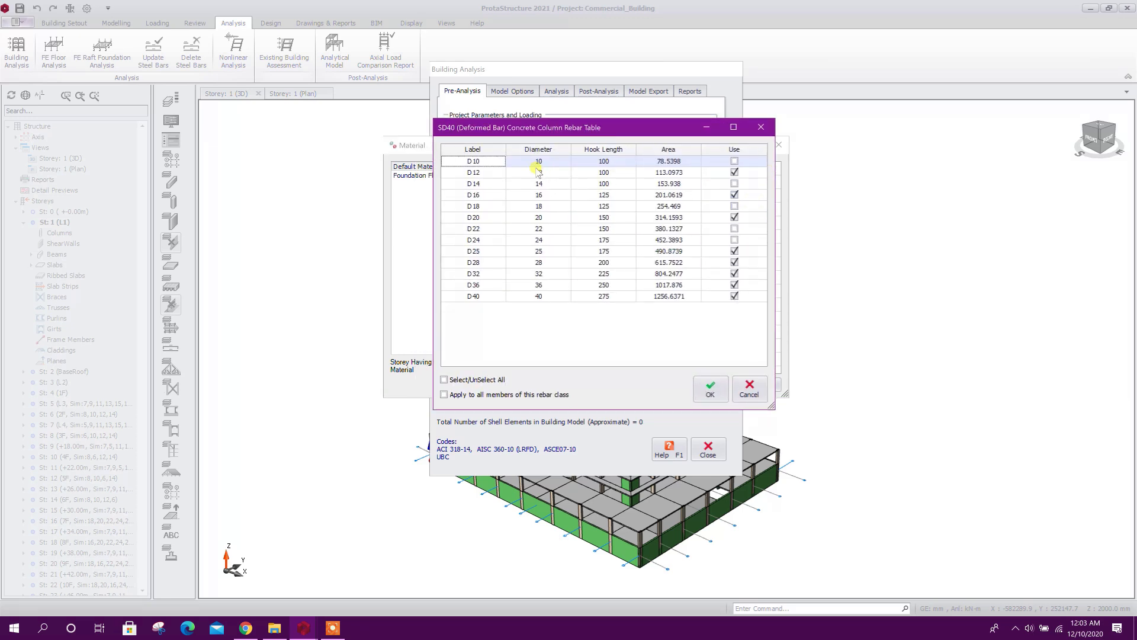
pyautogui.click(730, 175)
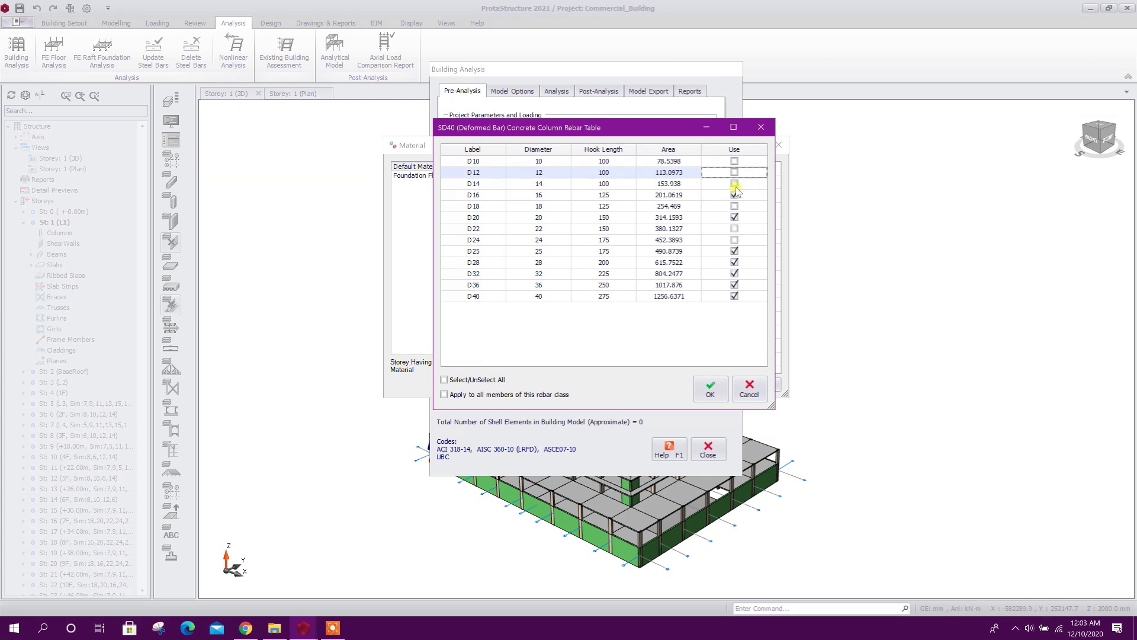
pyautogui.click(735, 183)
pyautogui.click(734, 206)
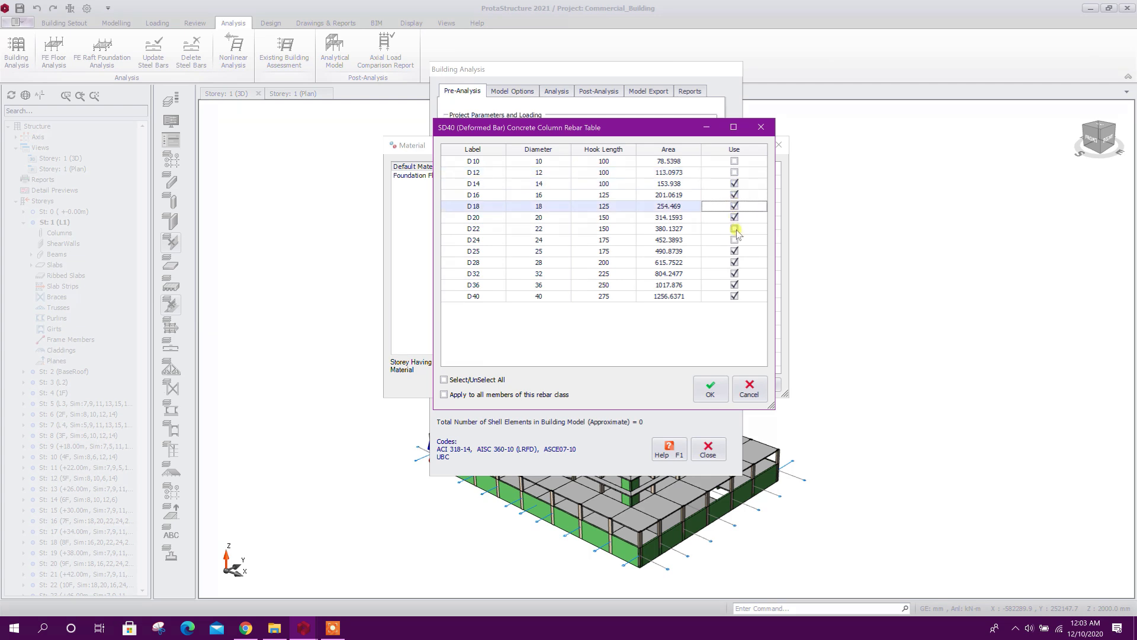
pyautogui.click(735, 229)
pyautogui.click(734, 251)
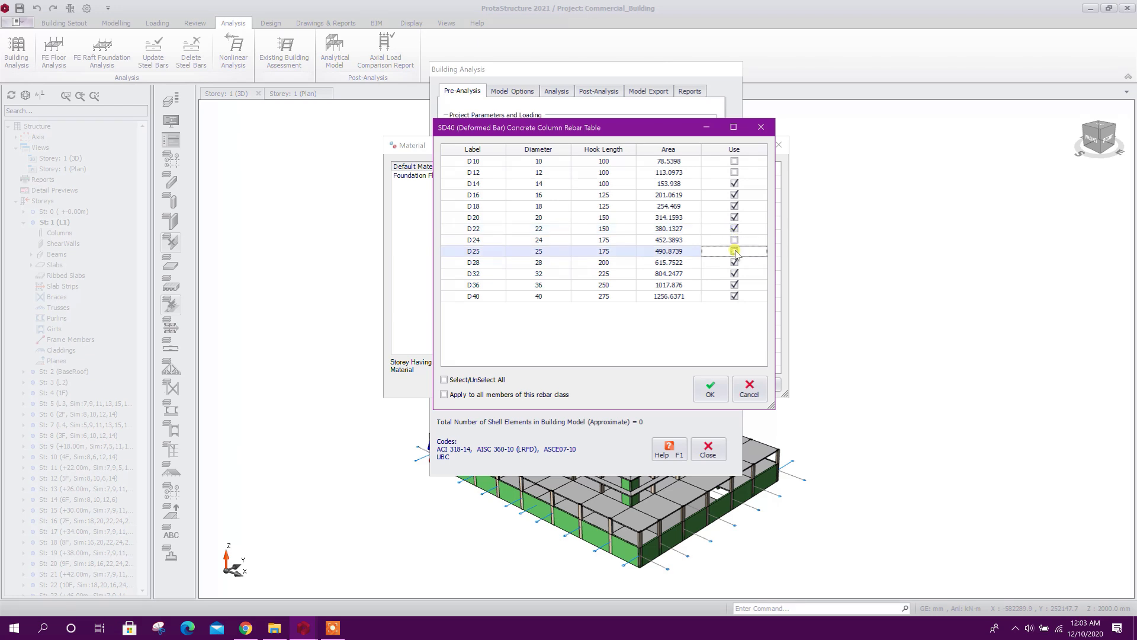
pyautogui.click(735, 262)
pyautogui.click(735, 274)
pyautogui.click(734, 285)
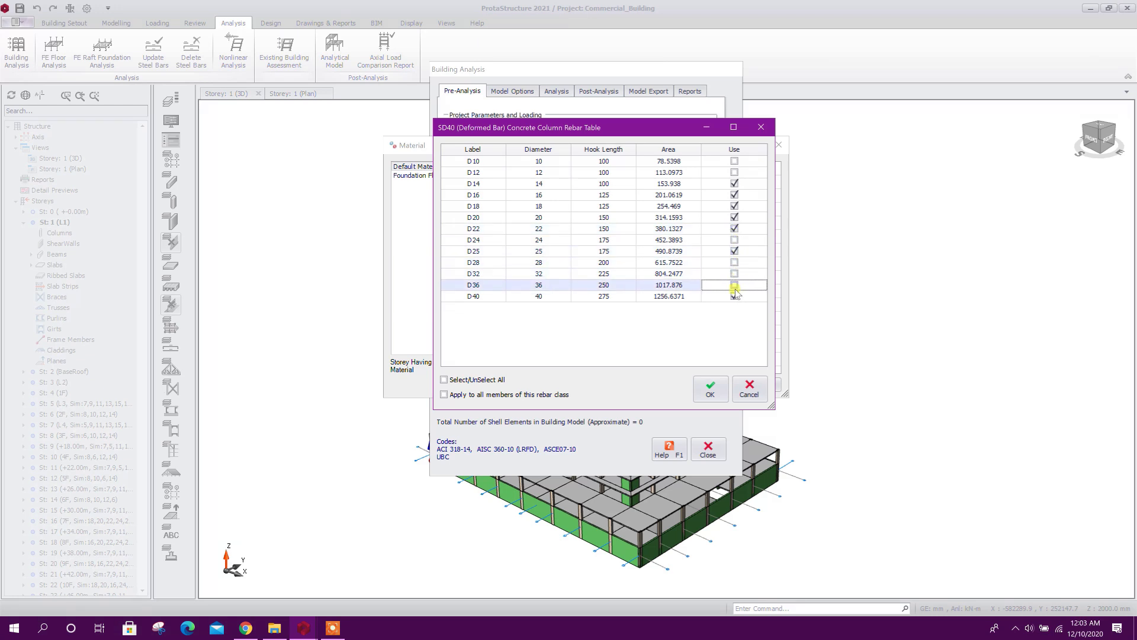
pyautogui.click(735, 296)
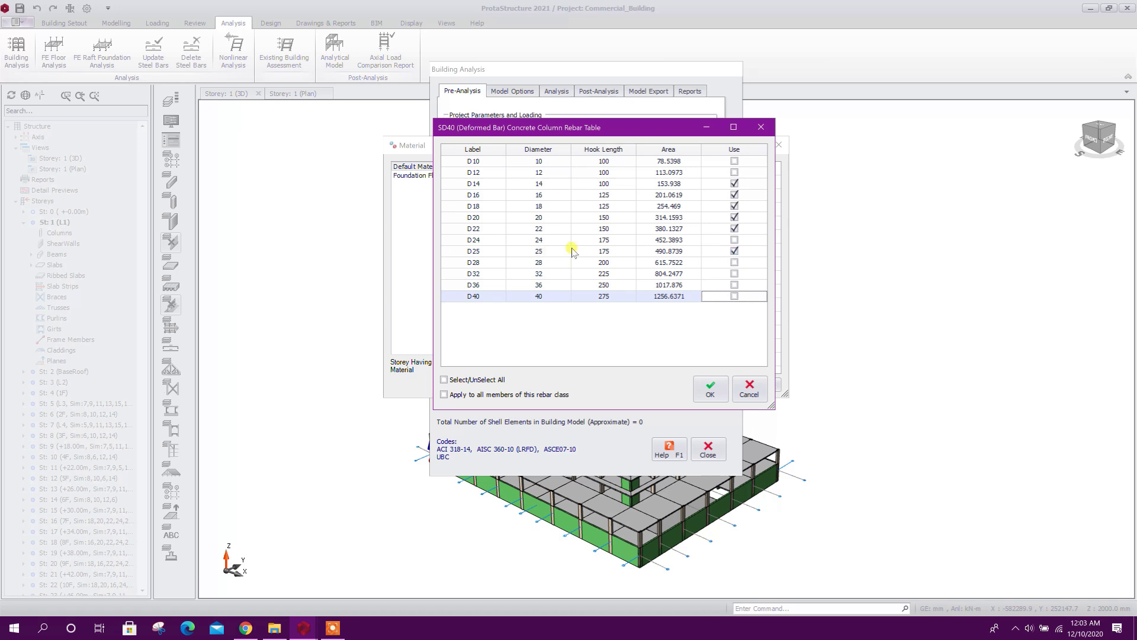
# Apply the column bar diameter selection to all members of this rebar class and accept the table
pyautogui.moveTo(581, 128); pyautogui.dragTo(635, 122)
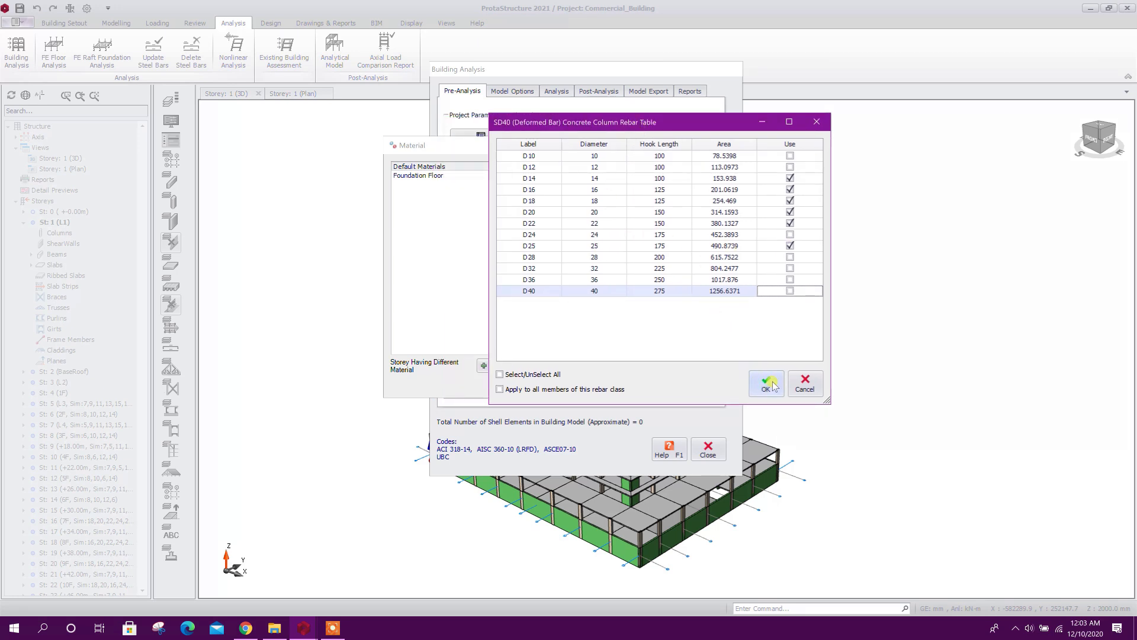
pyautogui.click(594, 391)
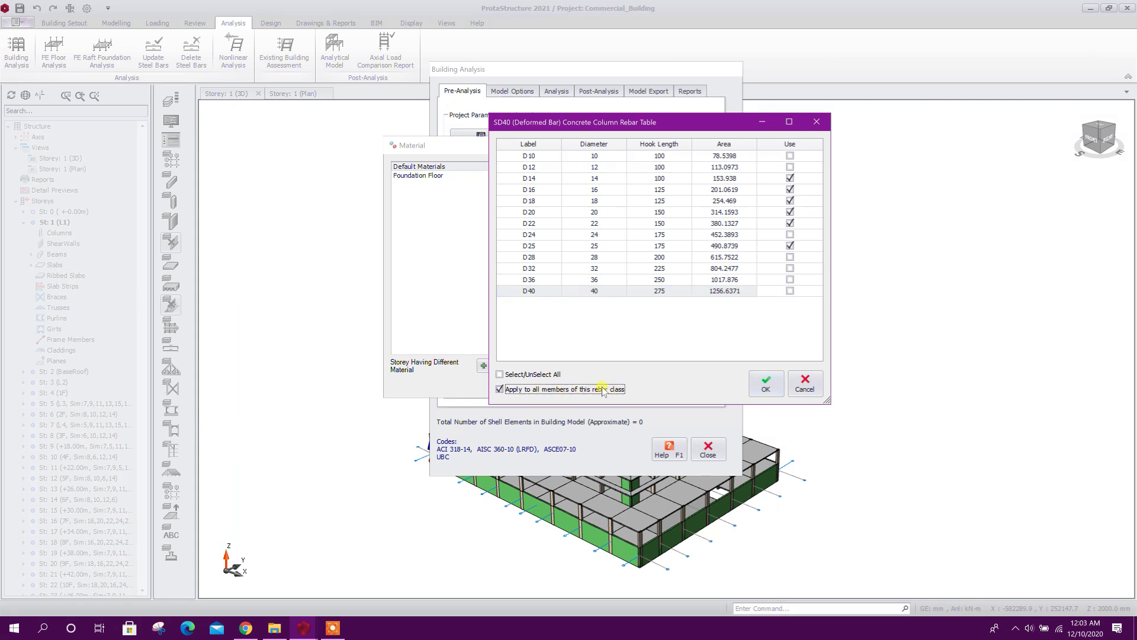
pyautogui.click(765, 384)
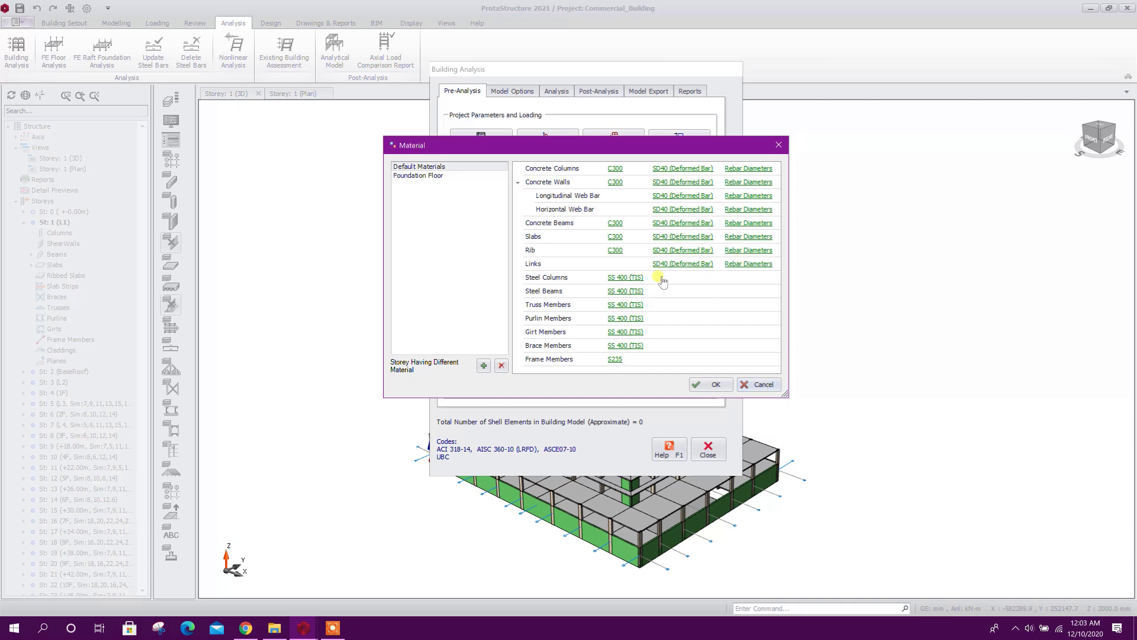
# Restrict the usable link bar diameters to D10 and D12, and accept the material settings
pyautogui.click(739, 265)
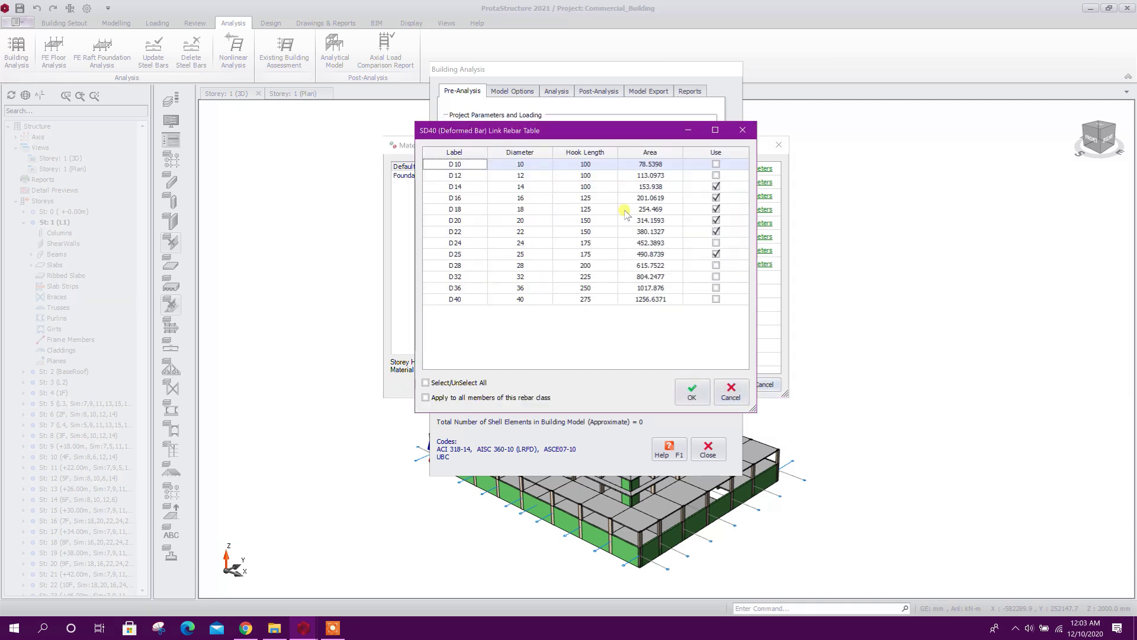
pyautogui.click(716, 164)
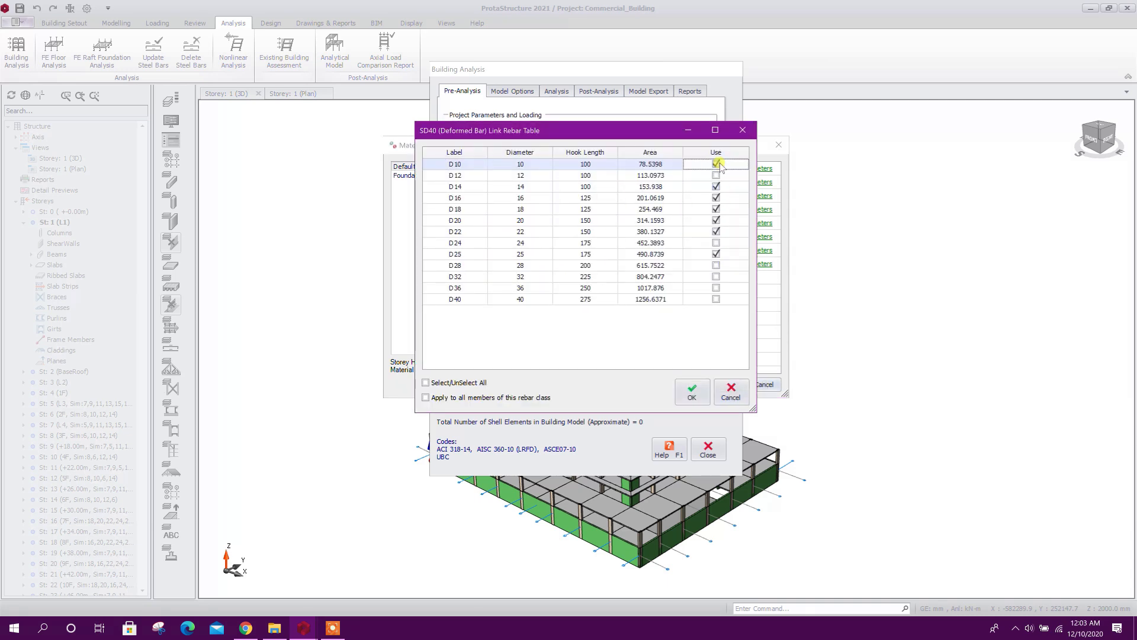
pyautogui.click(716, 176)
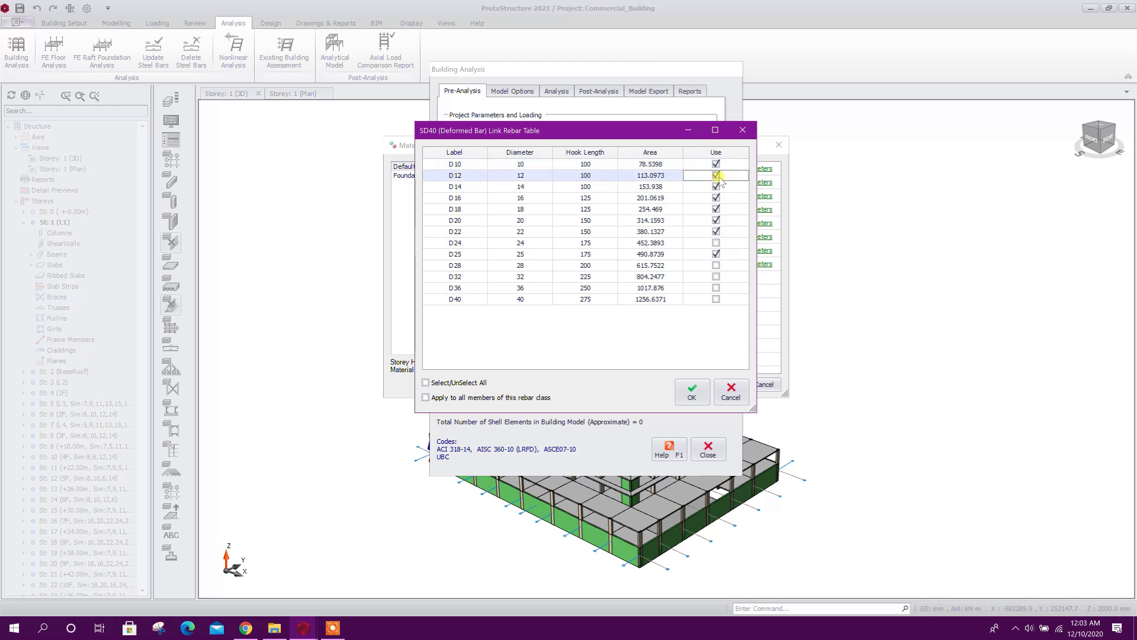
pyautogui.click(716, 187)
pyautogui.click(716, 198)
pyautogui.click(716, 209)
pyautogui.click(716, 220)
pyautogui.click(716, 231)
pyautogui.click(716, 254)
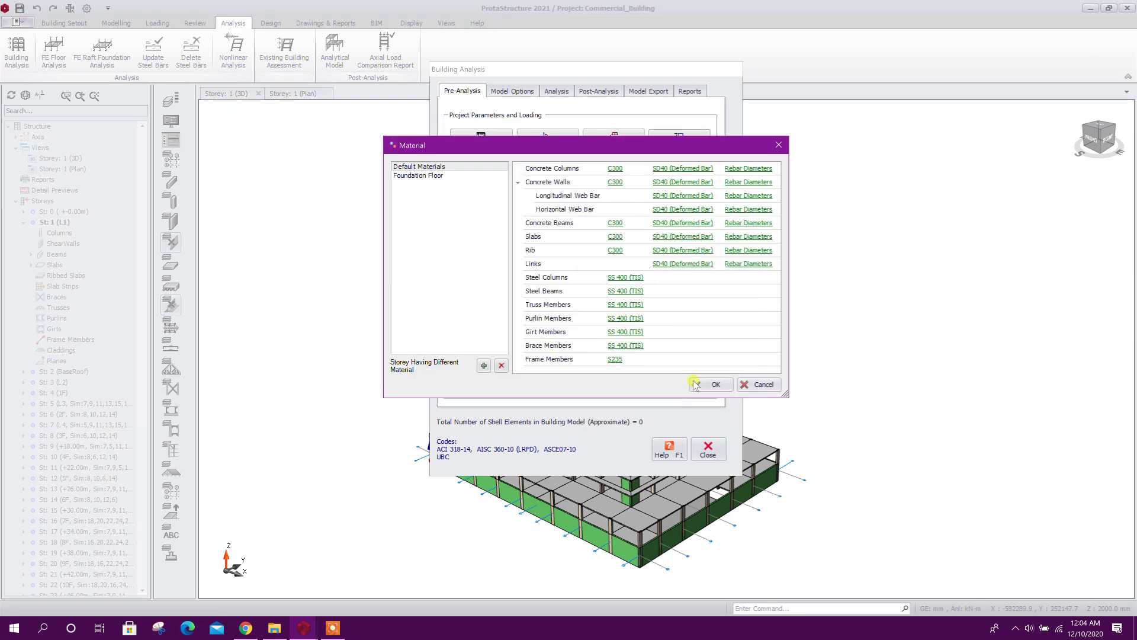
pyautogui.click(716, 386)
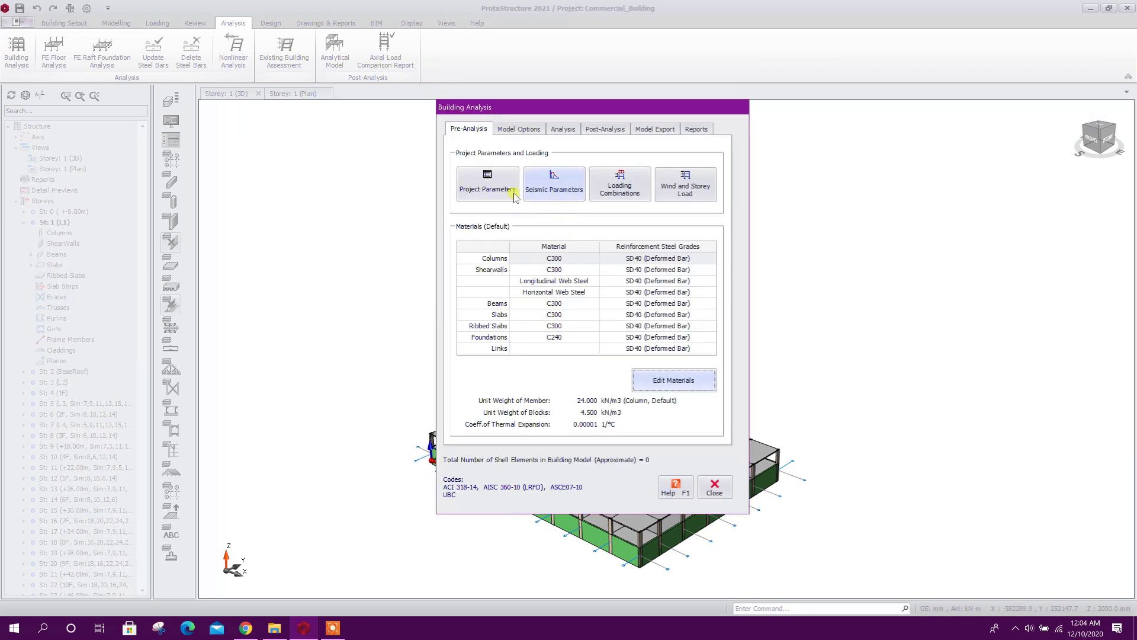
# In the UBC seismic parameters, set the seismic zone to 2A with a zone factor of 0.15
pyautogui.click(555, 189)
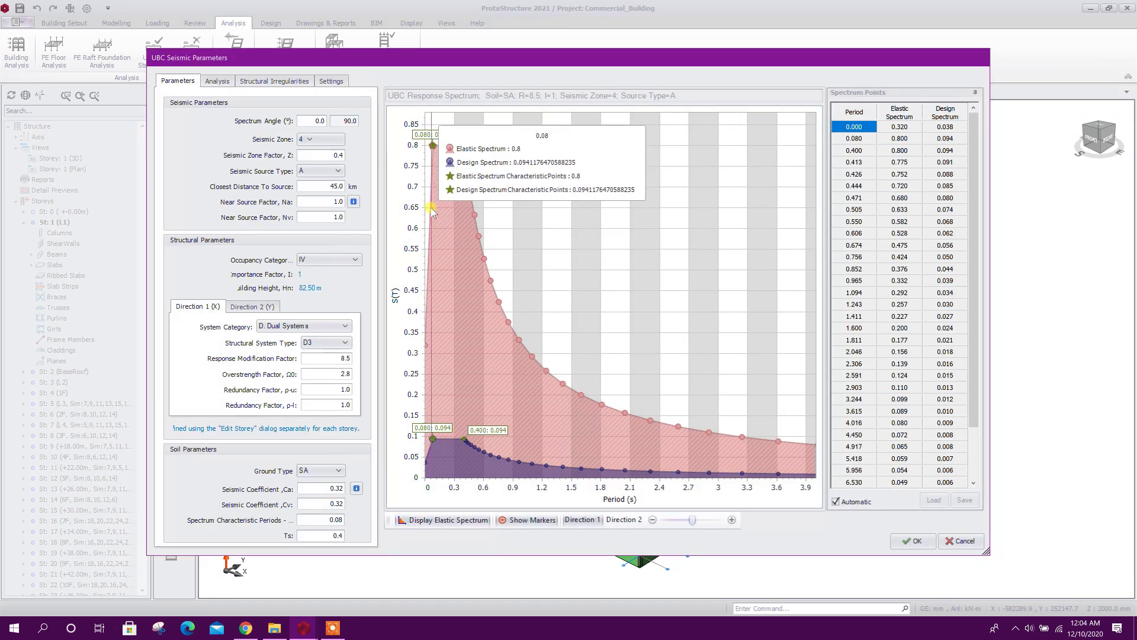
pyautogui.moveTo(252, 59); pyautogui.dragTo(264, 46)
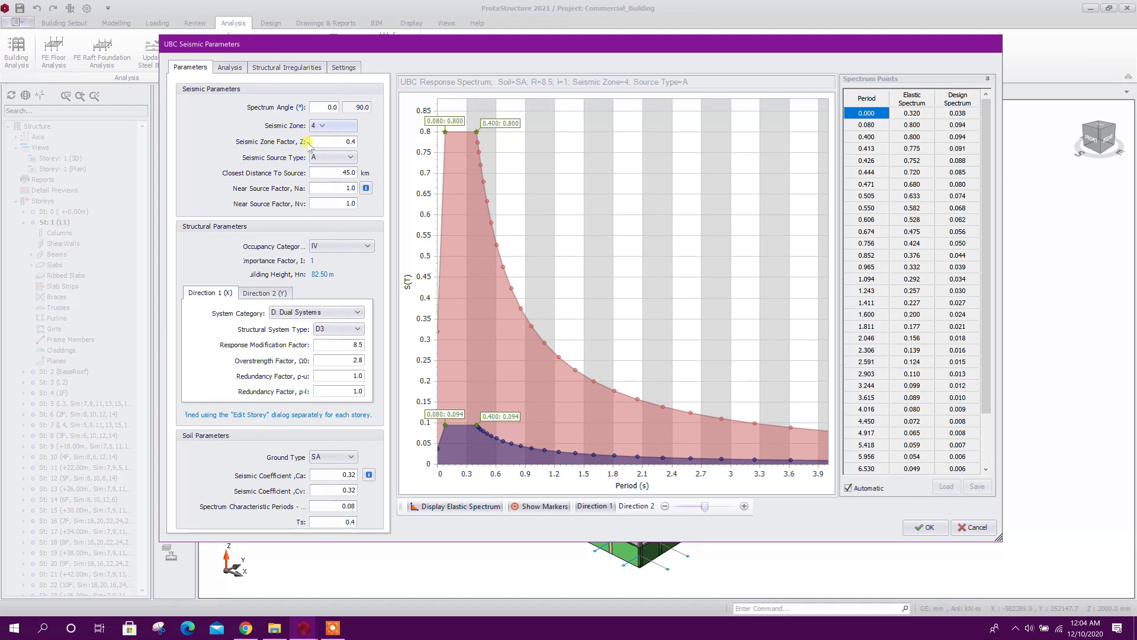
pyautogui.click(335, 127)
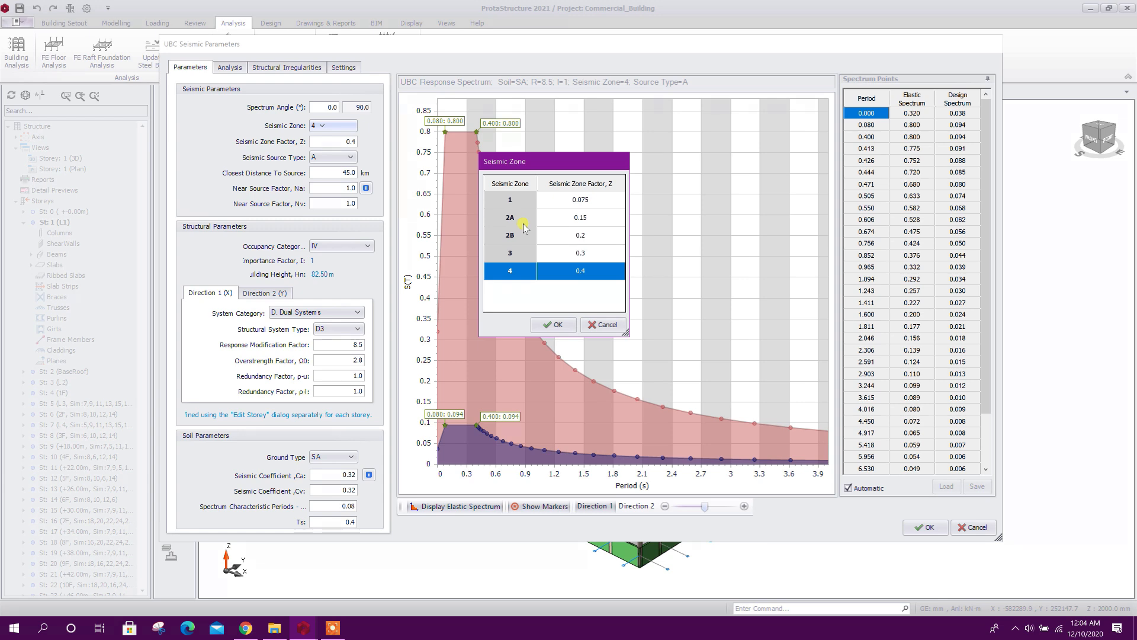
pyautogui.moveTo(549, 161); pyautogui.dragTo(556, 159)
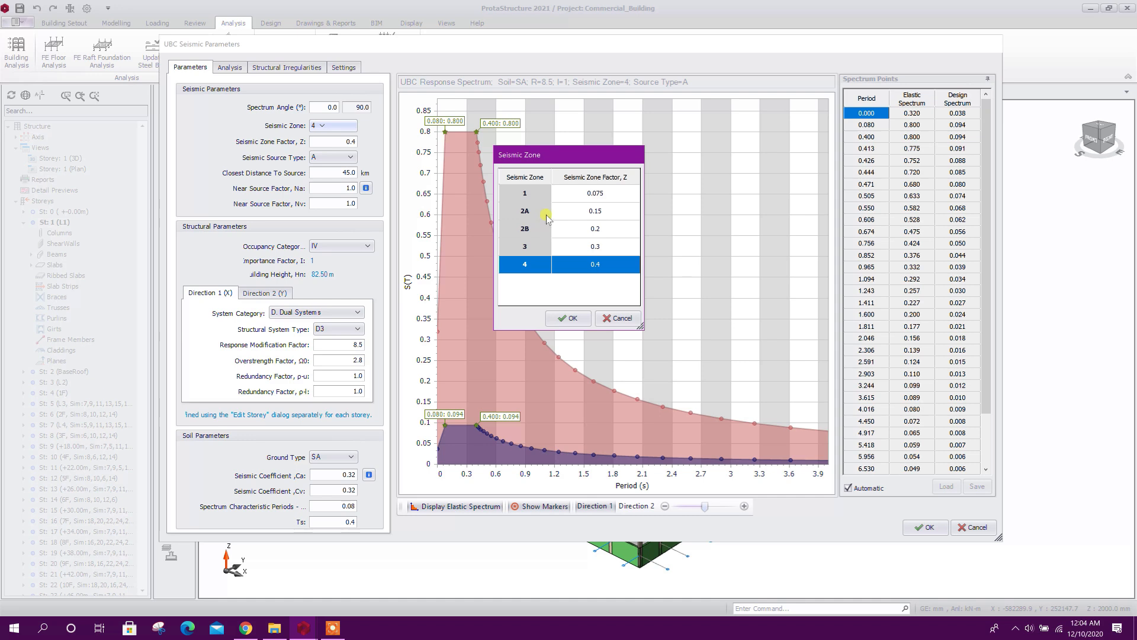
pyautogui.click(538, 216)
pyautogui.click(609, 212)
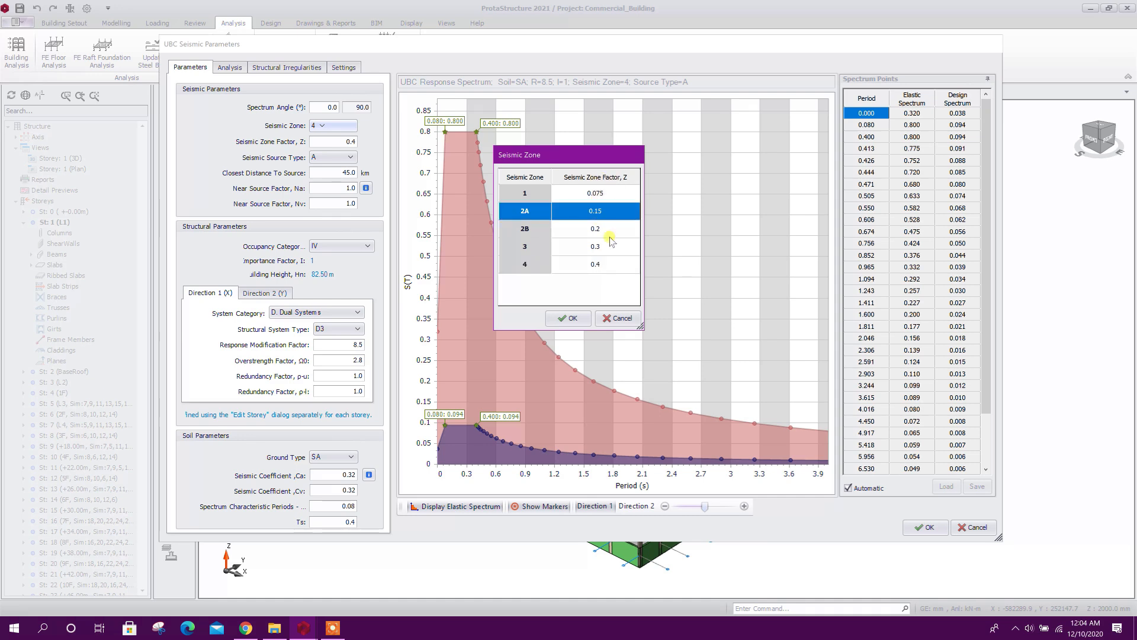
pyautogui.click(572, 318)
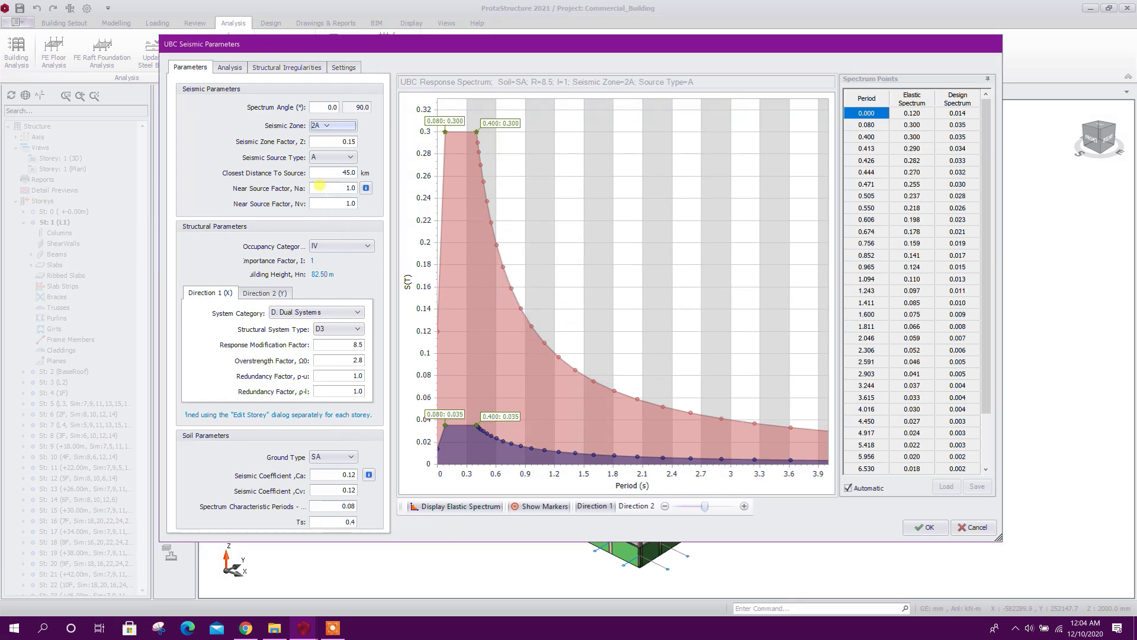
# Set the seismic source type to C, for faults with a maximum moment magnitude below 6.5
pyautogui.click(348, 158)
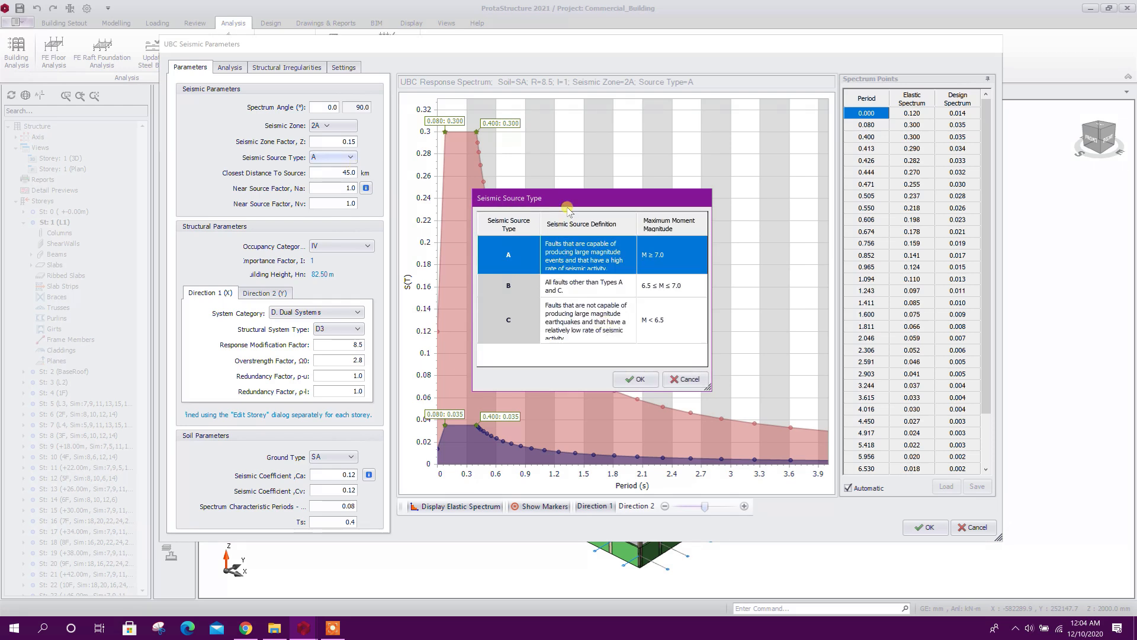
pyautogui.moveTo(570, 198); pyautogui.dragTo(593, 167)
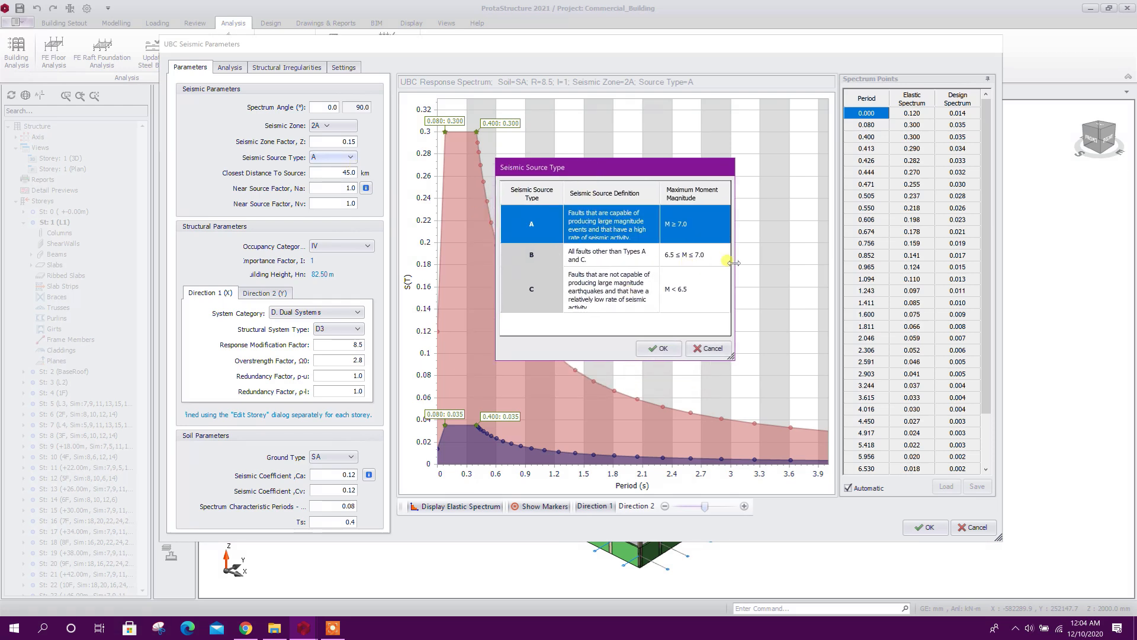
pyautogui.click(687, 231)
pyautogui.click(690, 256)
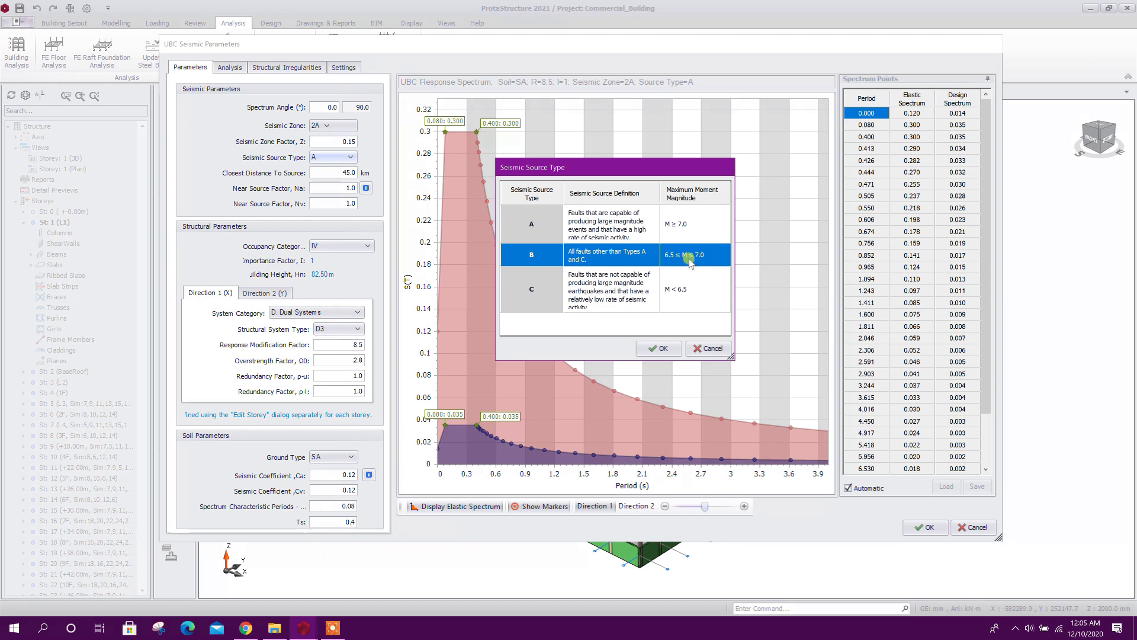
pyautogui.click(684, 291)
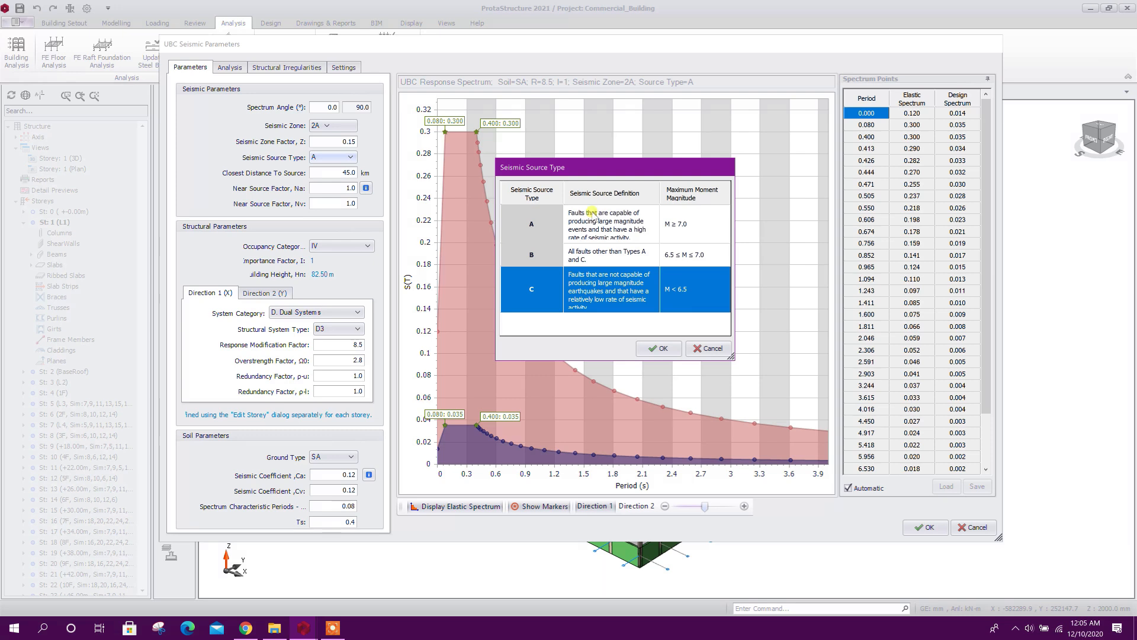
pyautogui.moveTo(595, 167); pyautogui.dragTo(633, 161)
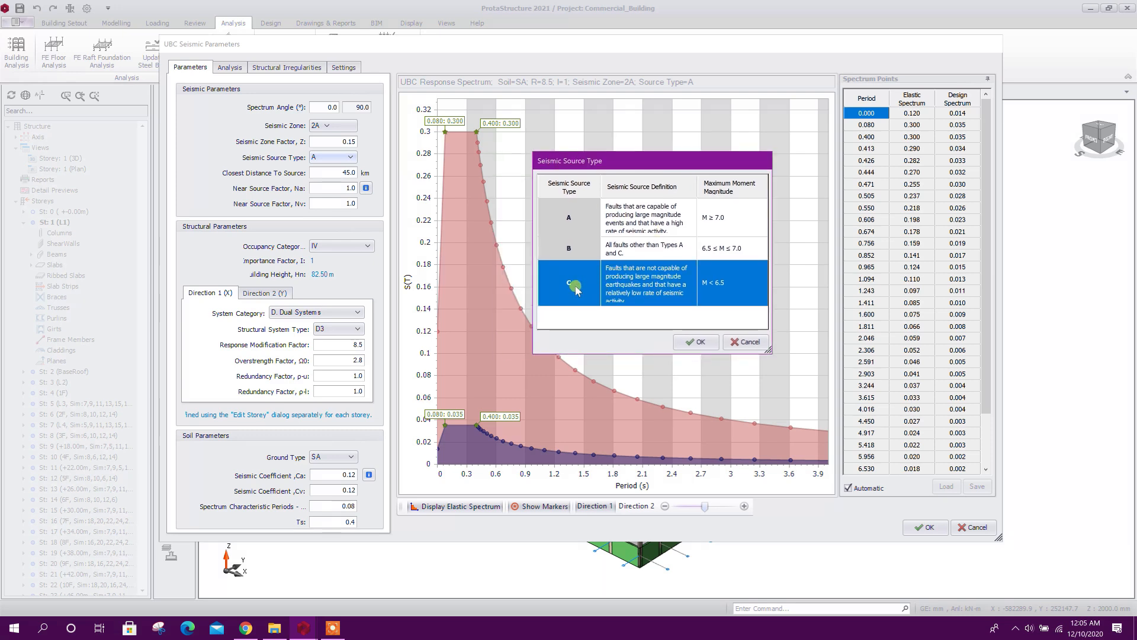
pyautogui.click(689, 342)
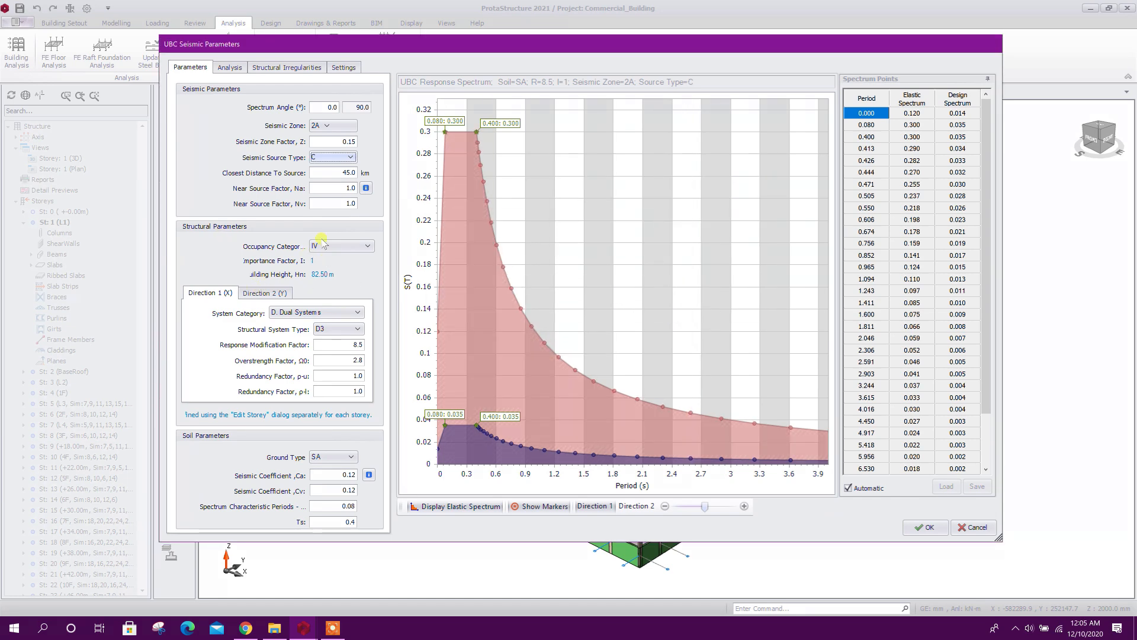
# Confirm IV. Standard Occupancy as the occupancy category, with a seismic importance factor of 1
pyautogui.click(348, 248)
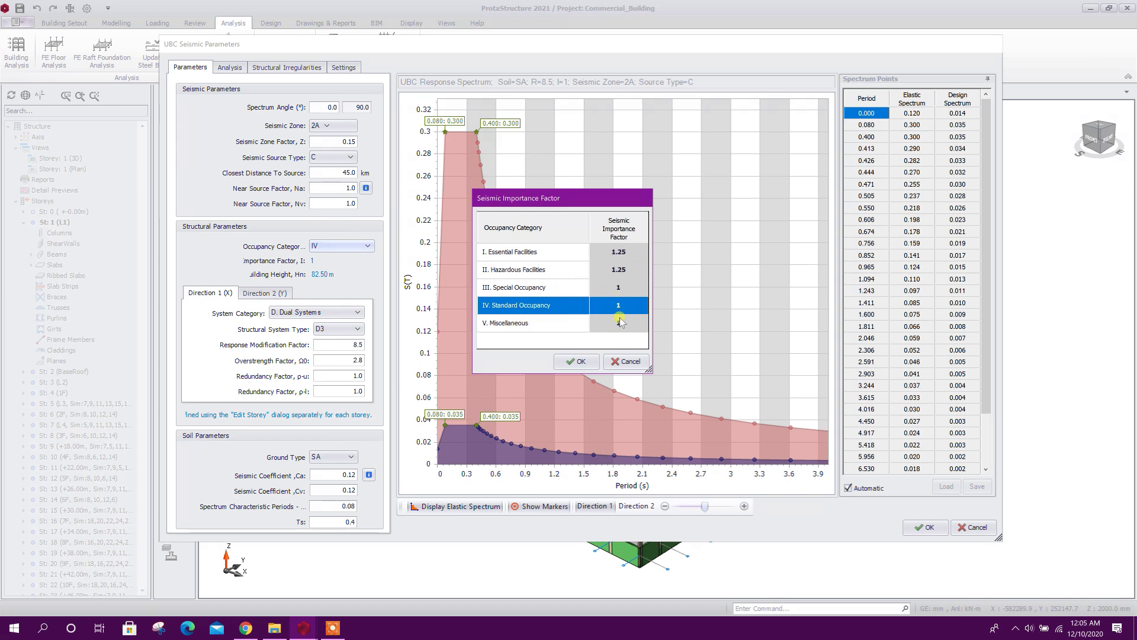
pyautogui.click(582, 362)
pyautogui.click(578, 361)
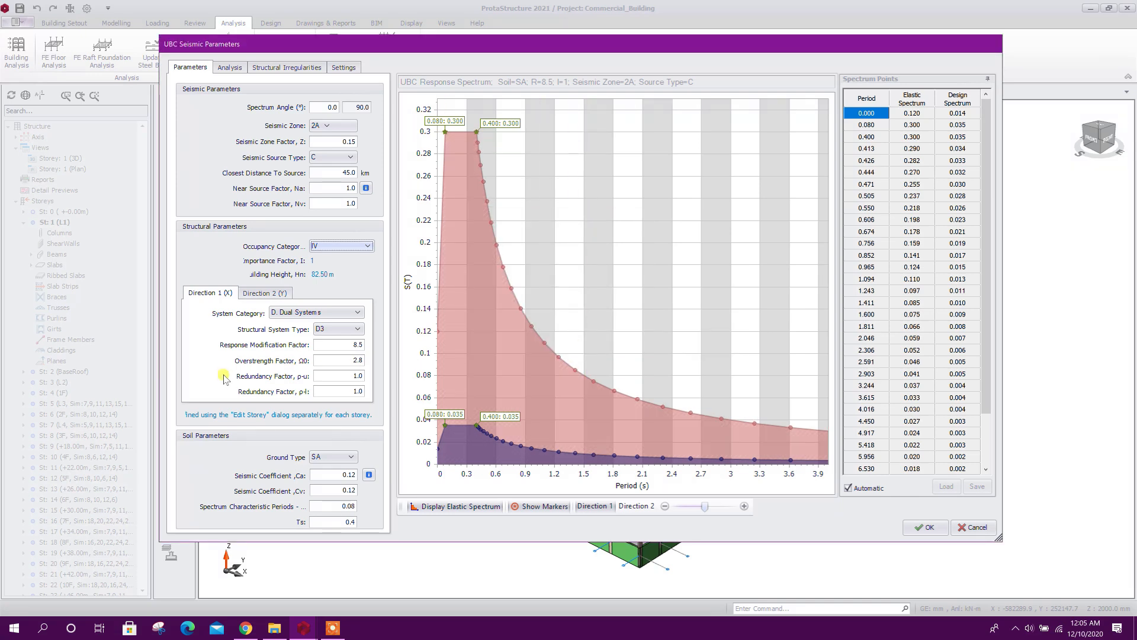
# For Direction 1 (X), set the system category to D. Dual Systems with structural system D1, Concrete Shearwalls with SMRF
pyautogui.click(333, 316)
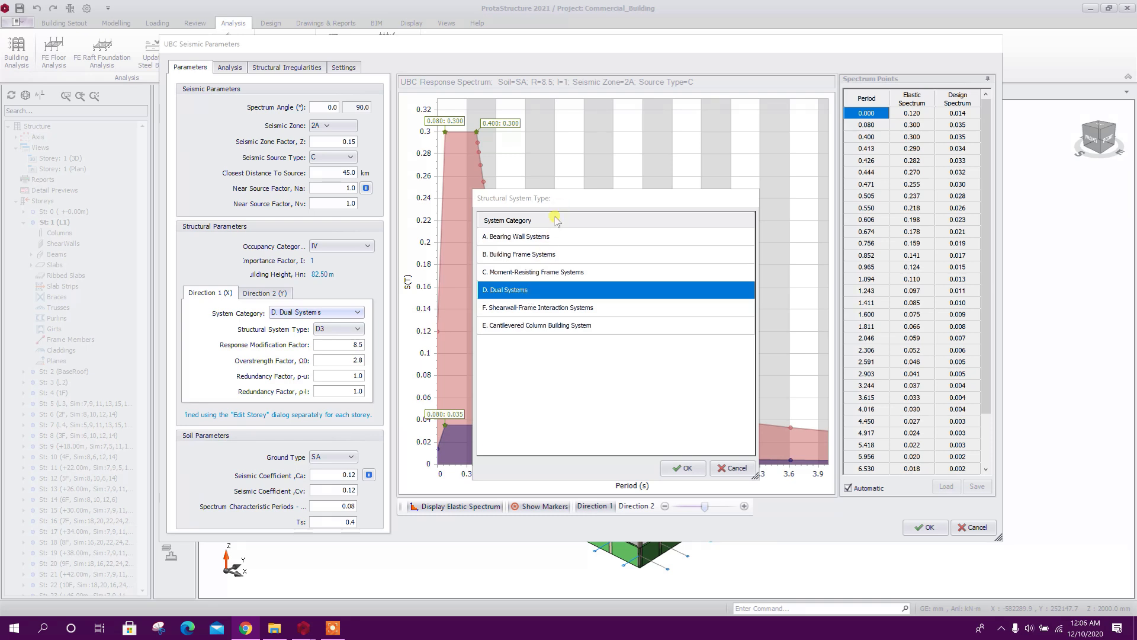
pyautogui.moveTo(563, 204); pyautogui.dragTo(567, 196)
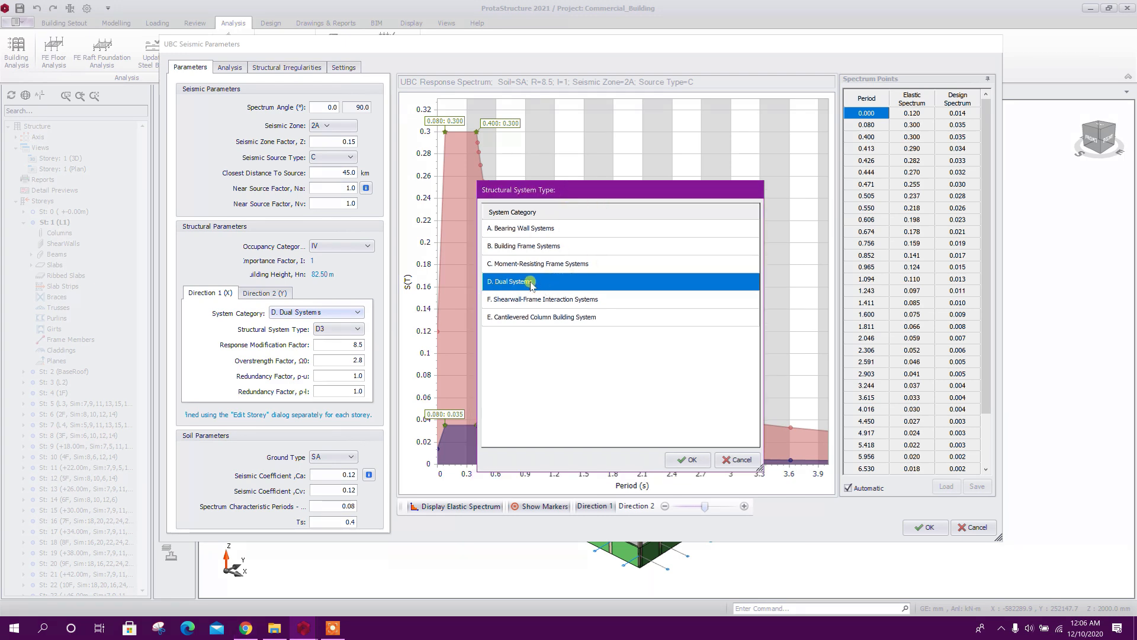
pyautogui.click(693, 461)
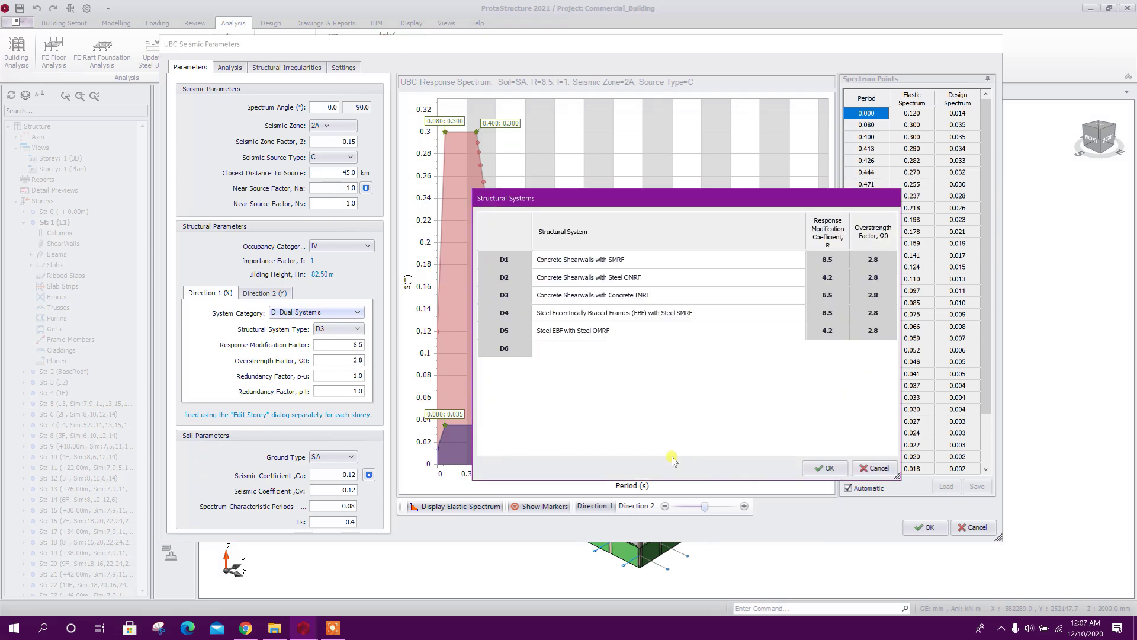
pyautogui.moveTo(559, 202); pyautogui.dragTo(544, 200)
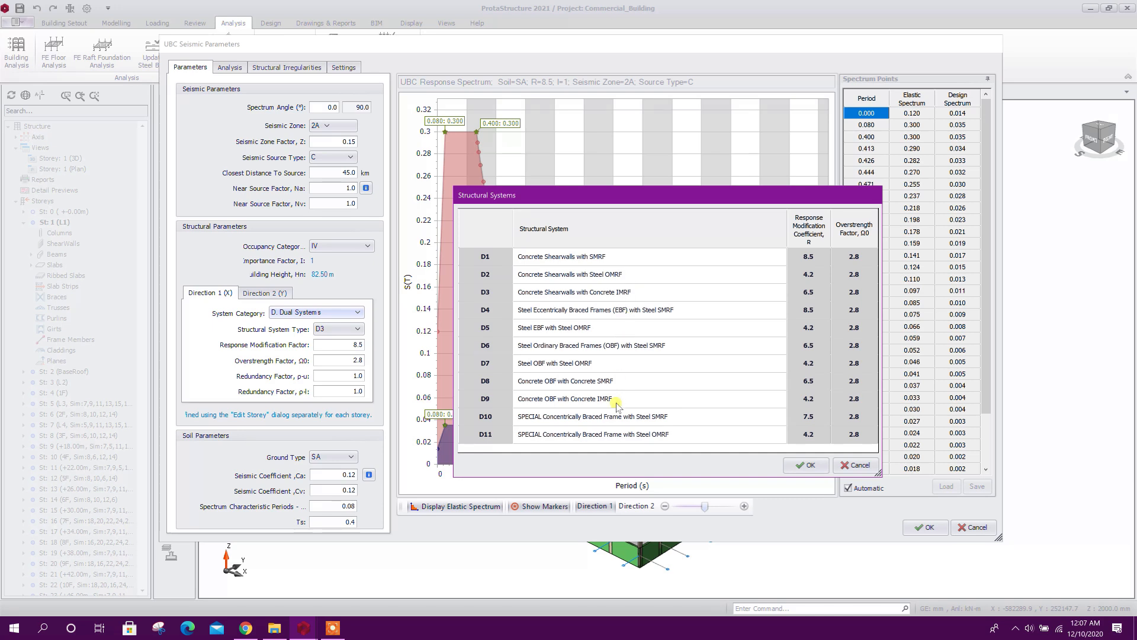
pyautogui.moveTo(615, 197); pyautogui.dragTo(624, 187)
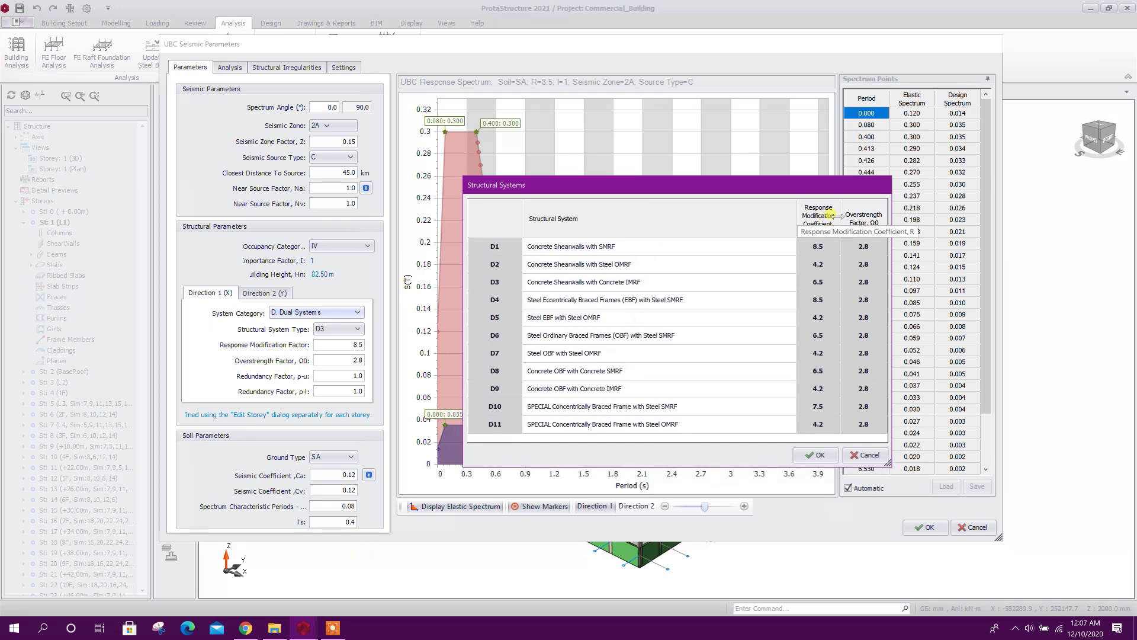
pyautogui.click(822, 248)
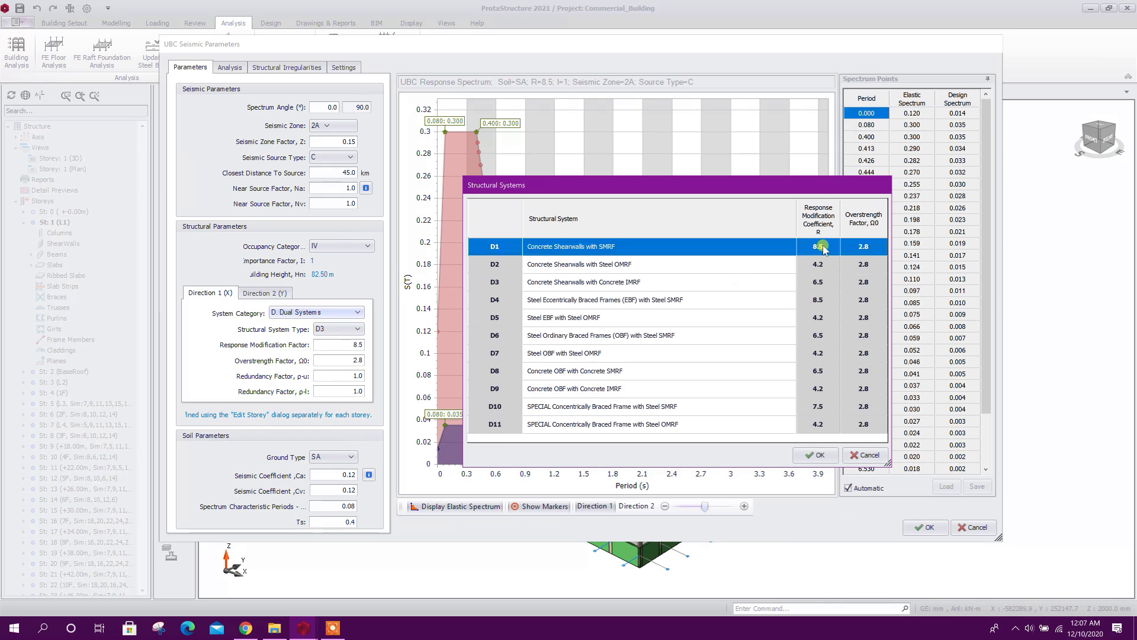
pyautogui.click(815, 454)
pyautogui.click(345, 344)
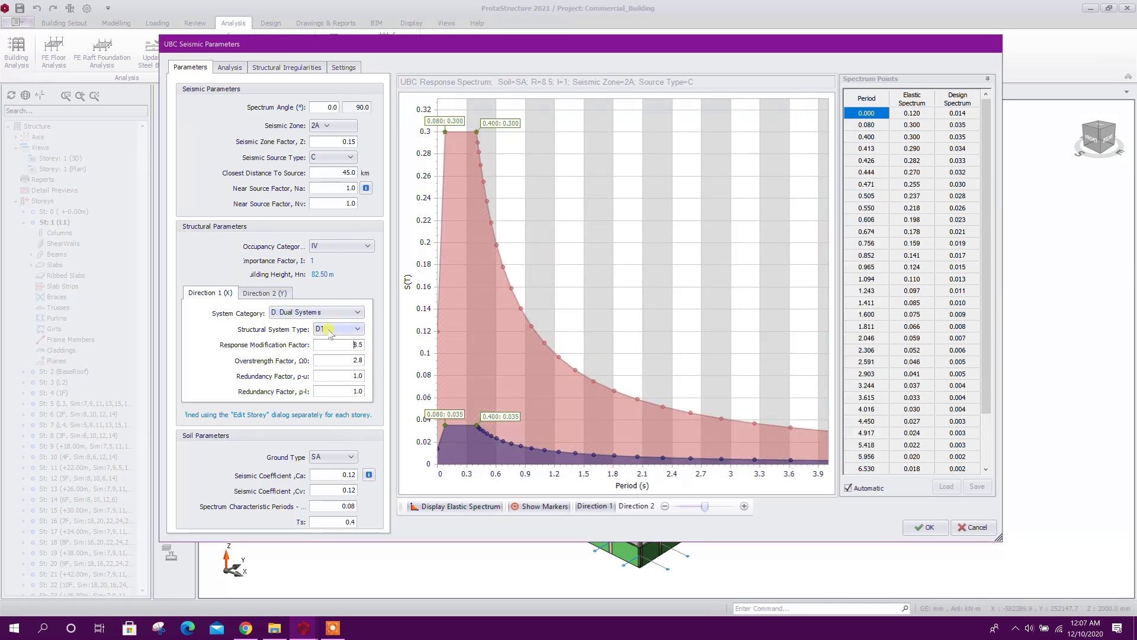
# For Direction 2 (Y), set the system category to D. Dual Systems with structural system D1, Concrete Shearwalls with SMRF
pyautogui.click(264, 293)
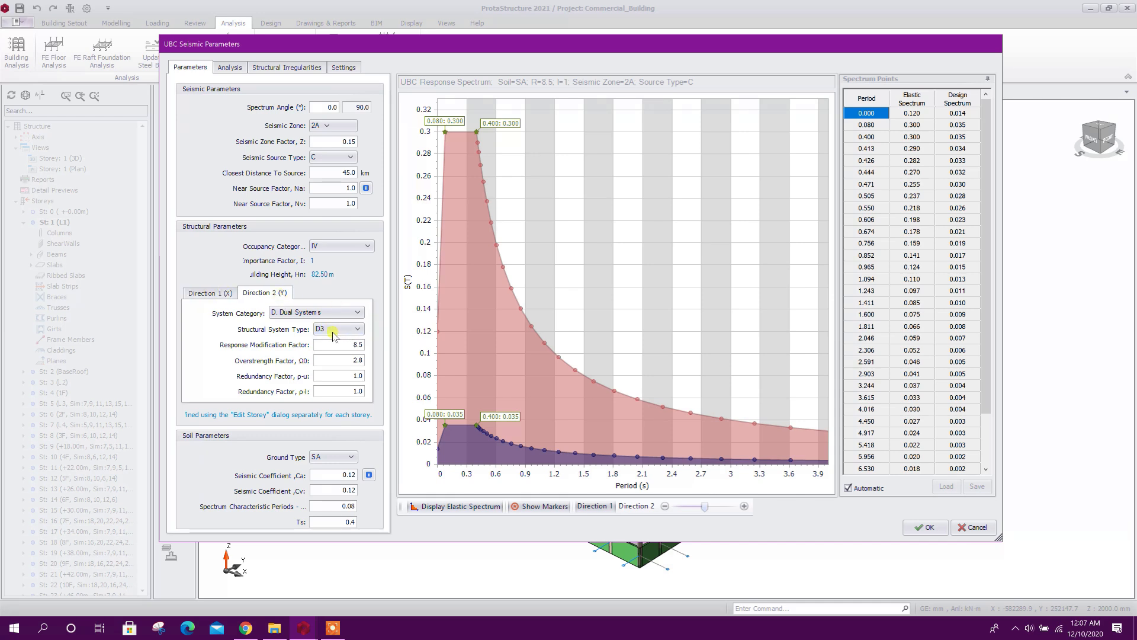
pyautogui.click(351, 314)
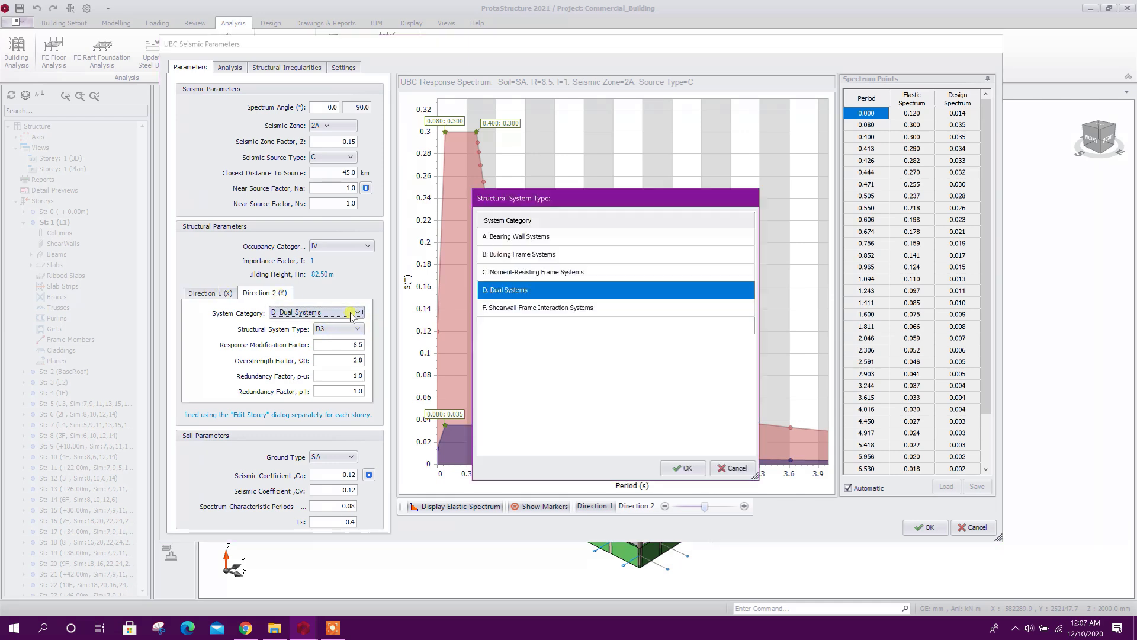
pyautogui.click(682, 468)
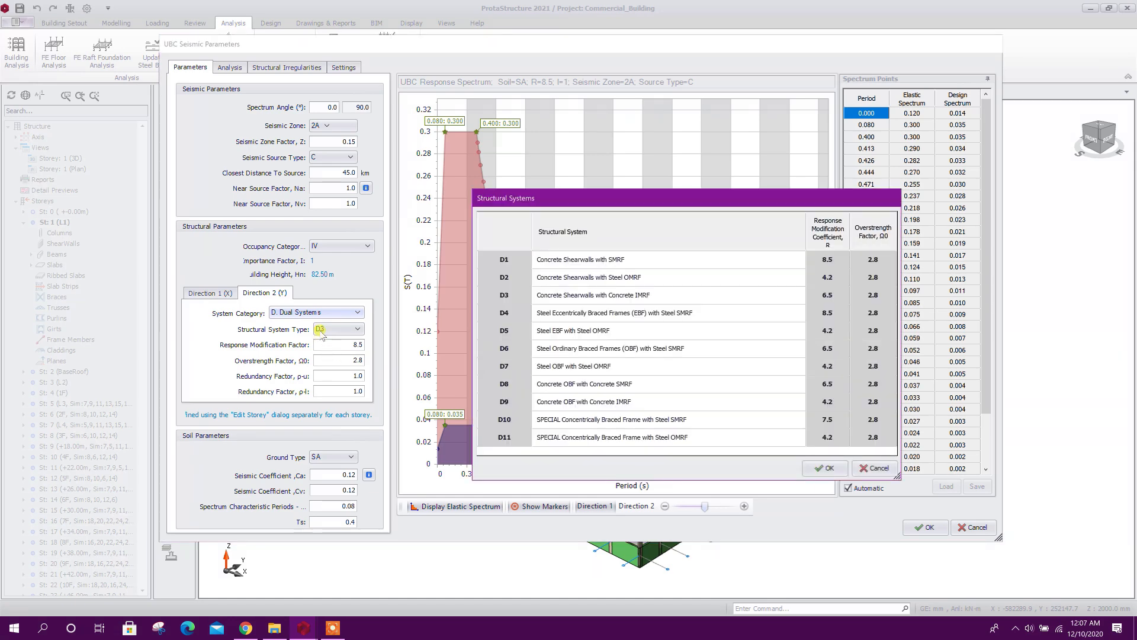
pyautogui.click(513, 262)
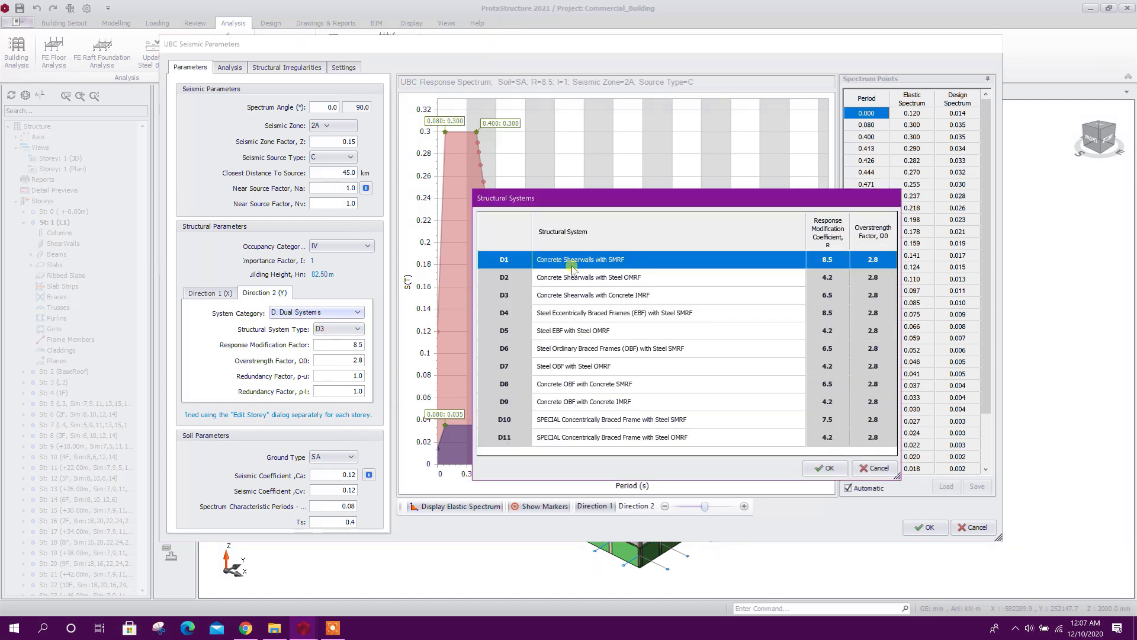
pyautogui.click(811, 468)
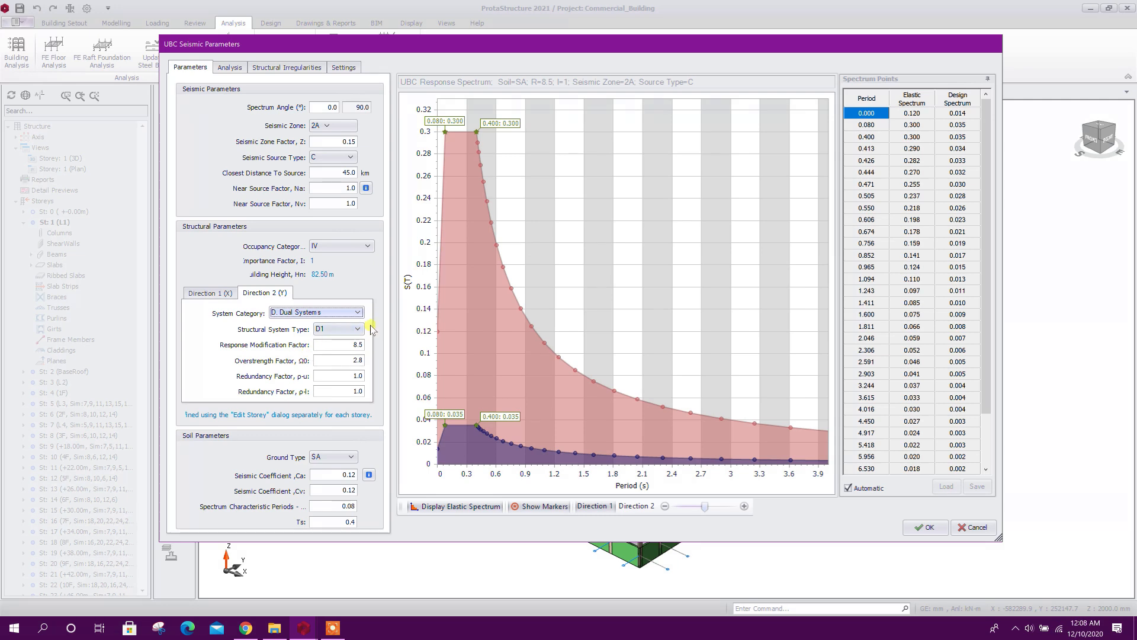
# Set the ground type to soil class SC, Very Dense Soil and Soft Rock, and check the resulting spectrum points
pyautogui.click(352, 458)
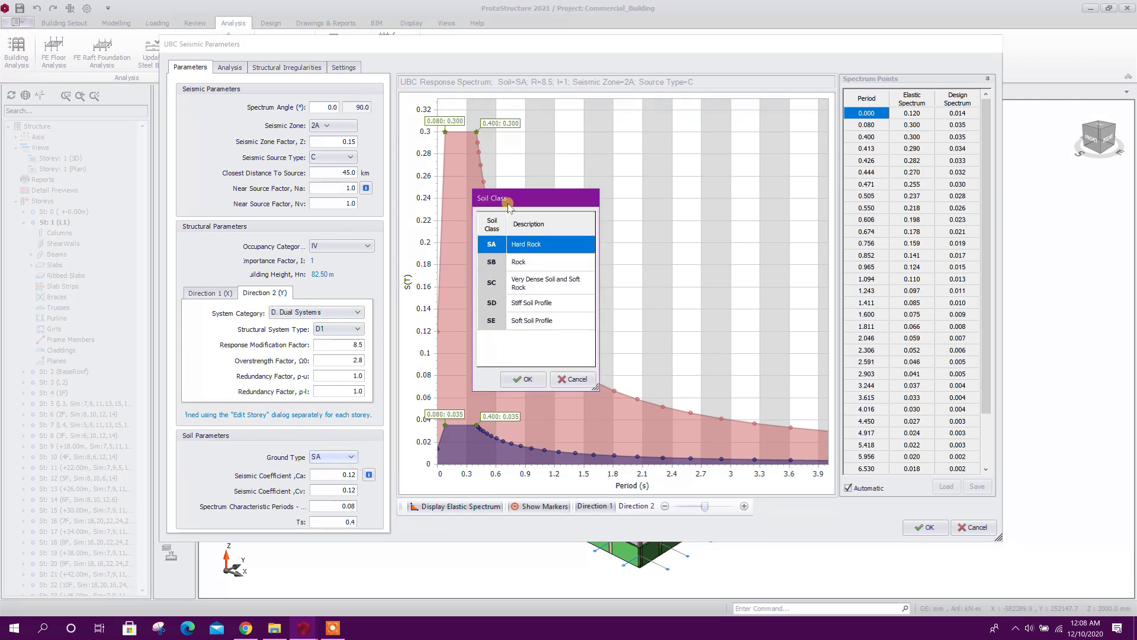
pyautogui.moveTo(508, 204); pyautogui.dragTo(532, 193)
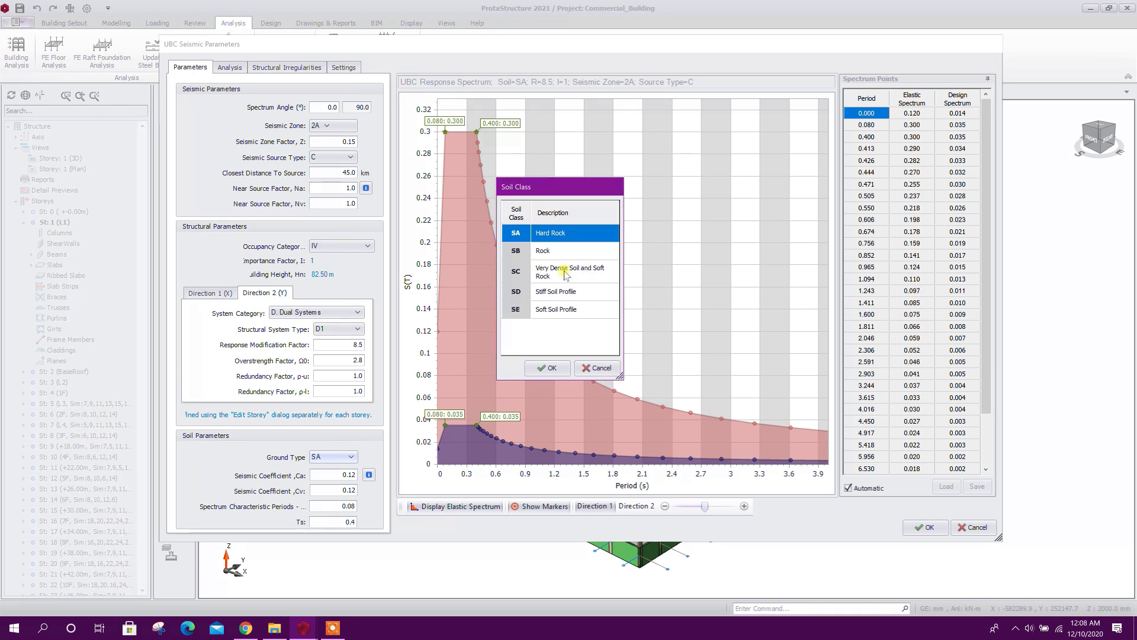
pyautogui.click(522, 275)
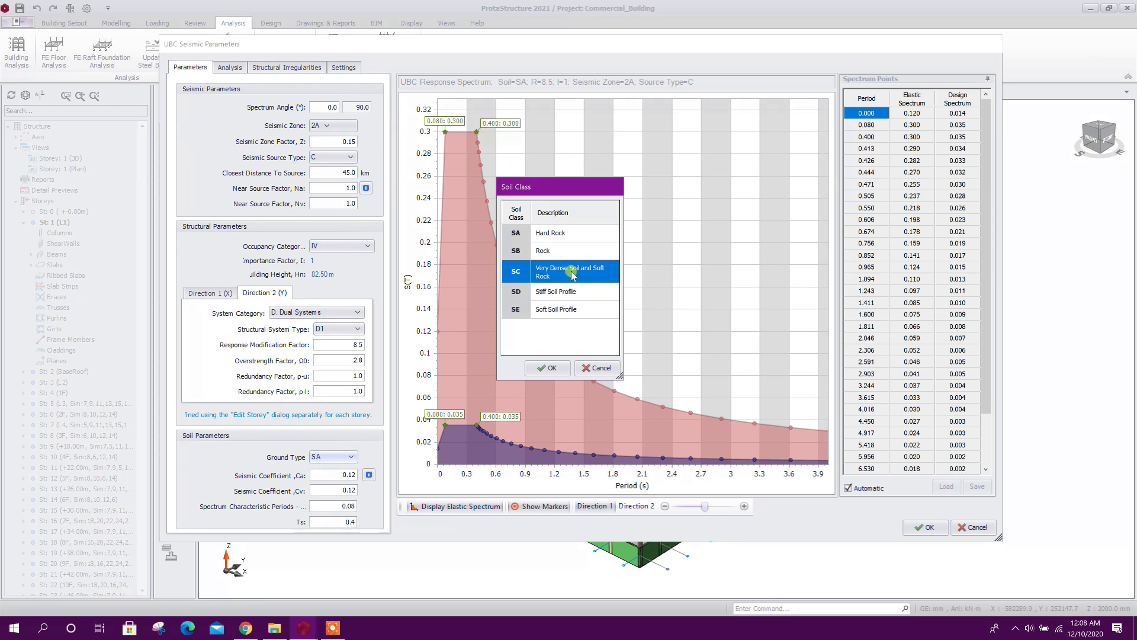
pyautogui.click(546, 370)
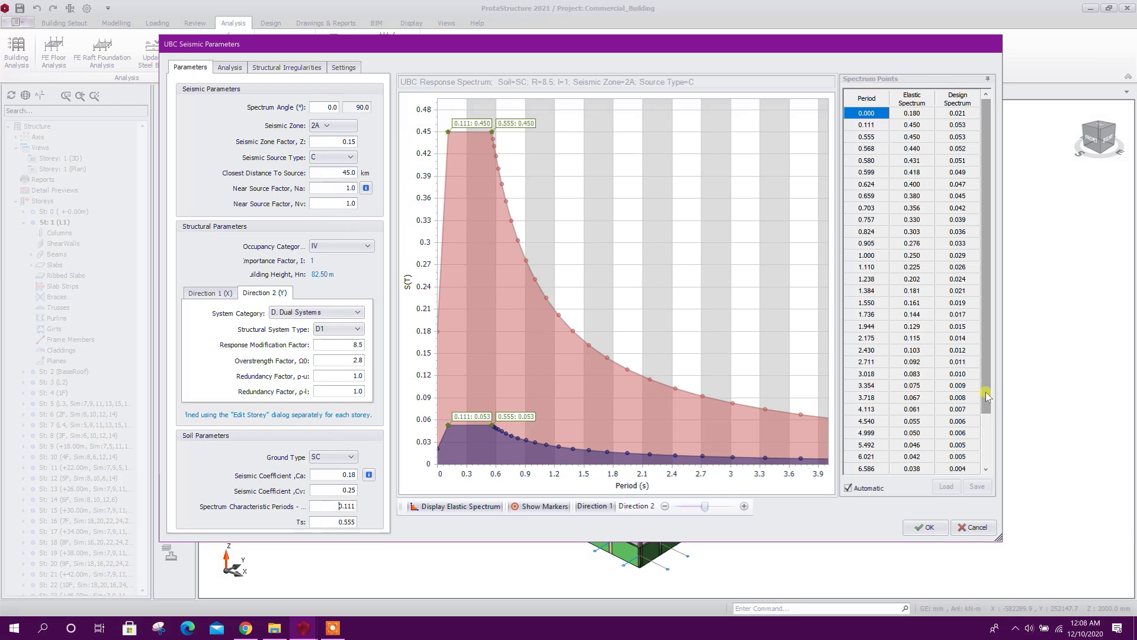
pyautogui.moveTo(987, 393); pyautogui.dragTo(987, 460)
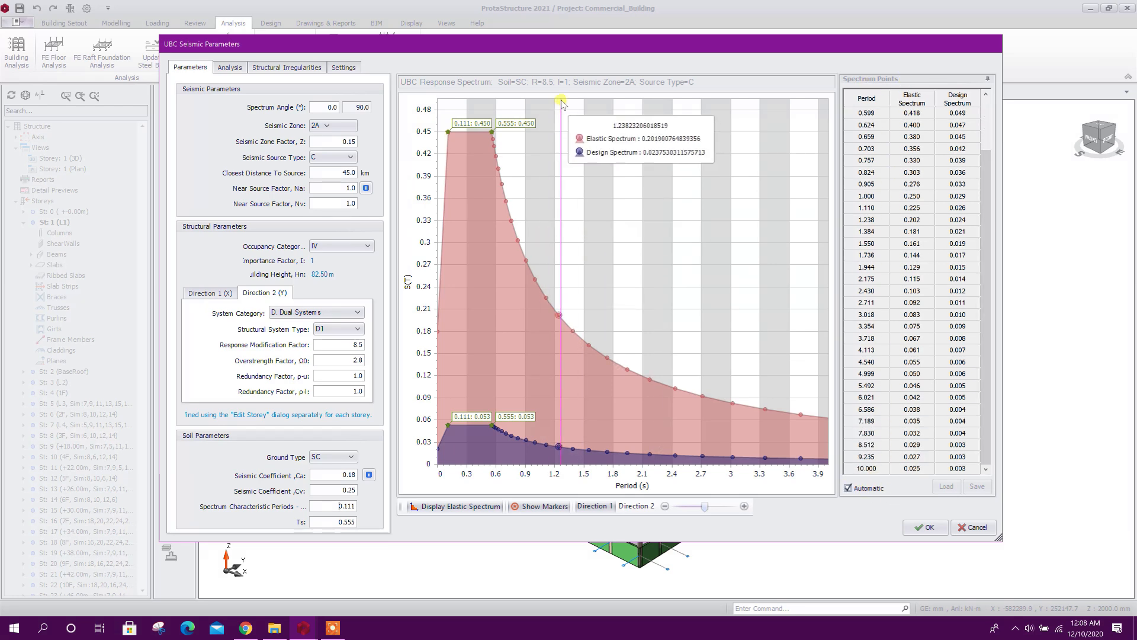
# In the seismic load application and analysis settings, set the number of vibration modes to consider to 5
pyautogui.moveTo(563, 48); pyautogui.dragTo(566, 43)
pyautogui.click(232, 62)
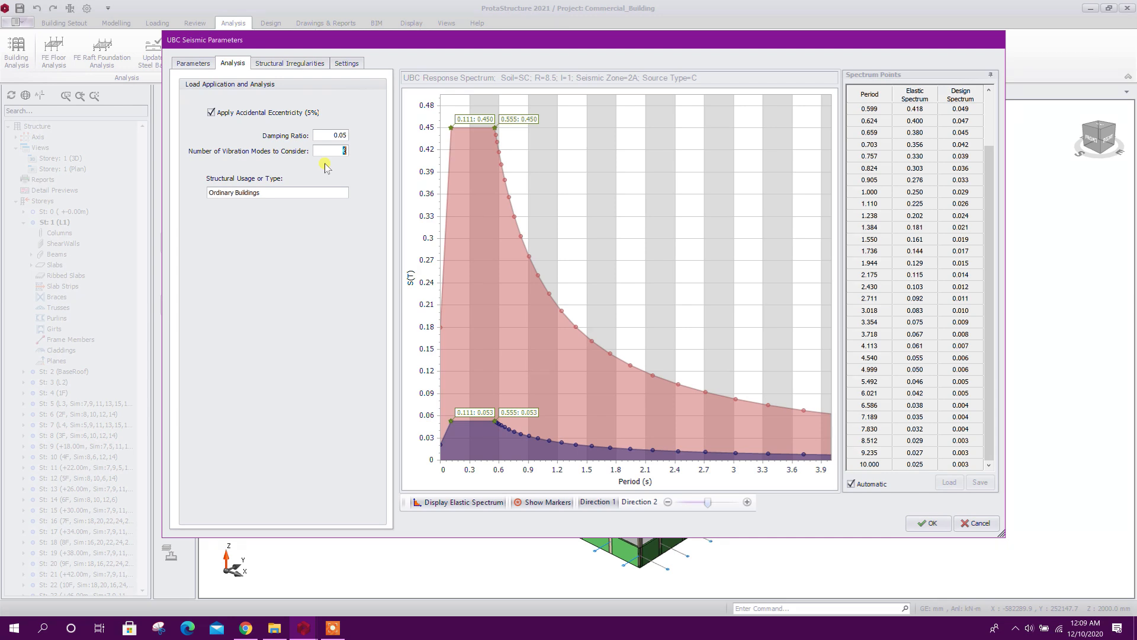
pyautogui.write('5')
pyautogui.moveTo(327, 133); pyautogui.dragTo(361, 136)
pyautogui.click(326, 146)
pyautogui.click(338, 135)
# Mark the existence of re-entrant corners as a plan irregularity, review the post-analysis check settings, and accept the seismic parameters
pyautogui.click(287, 64)
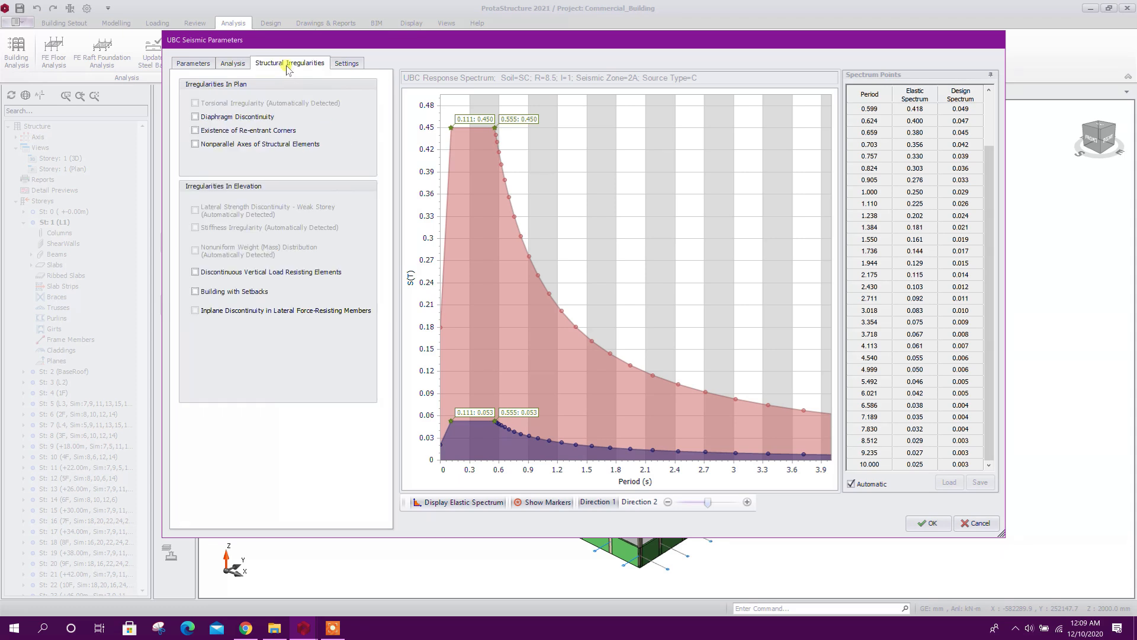
pyautogui.click(264, 130)
pyautogui.click(347, 62)
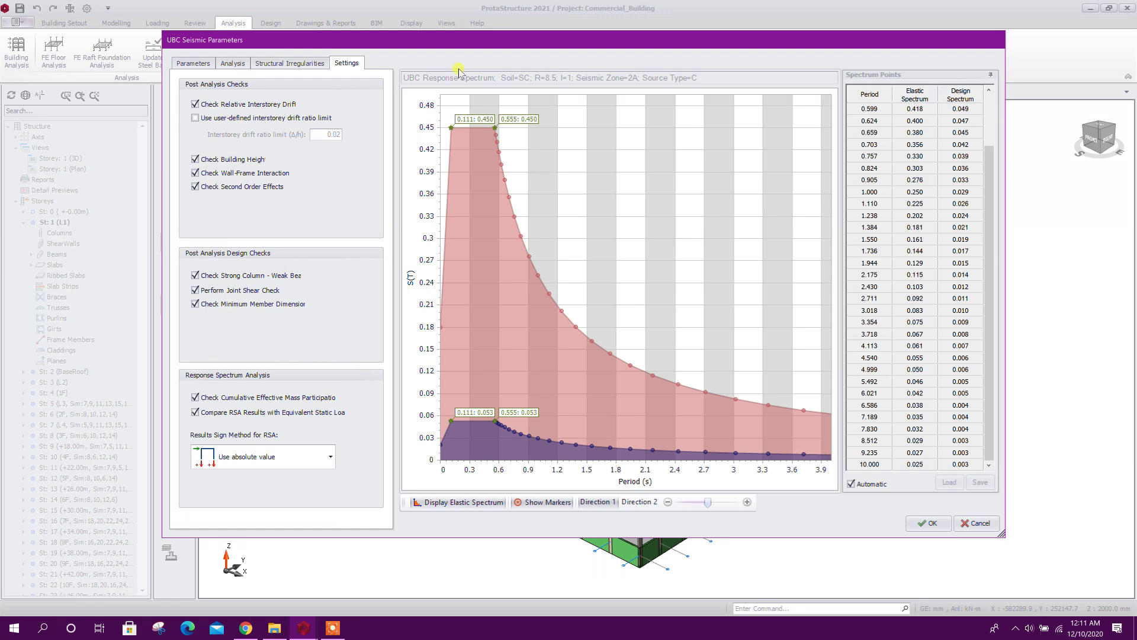
pyautogui.moveTo(740, 371)
pyautogui.click(929, 523)
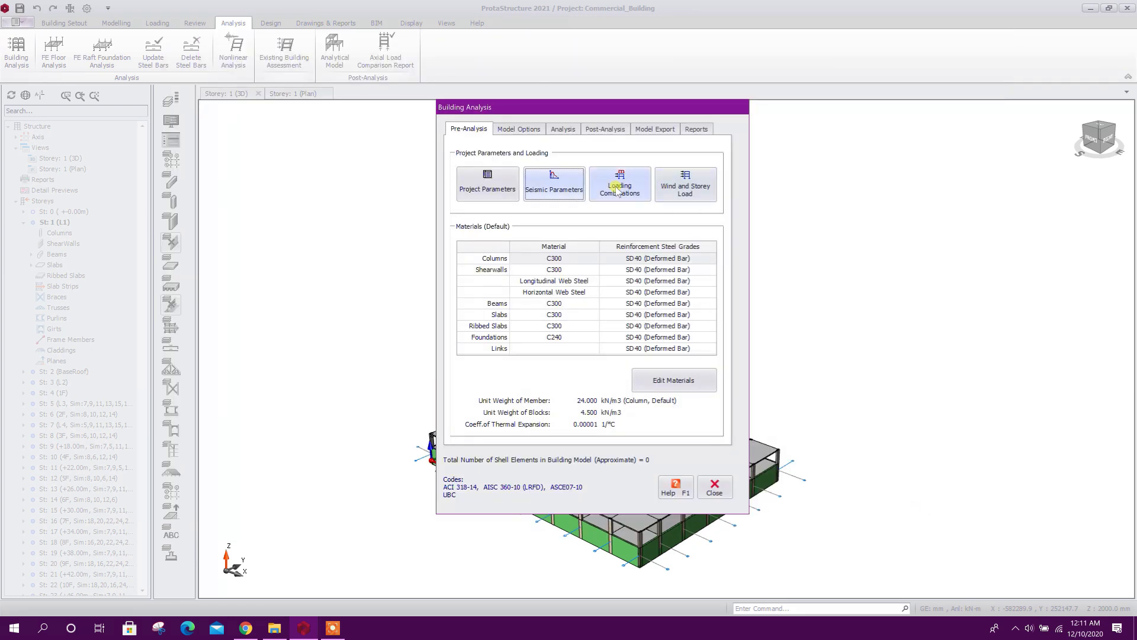
# Apply P-Delta analysis in the load combination editor and open the automatic loading generator
pyautogui.click(643, 191)
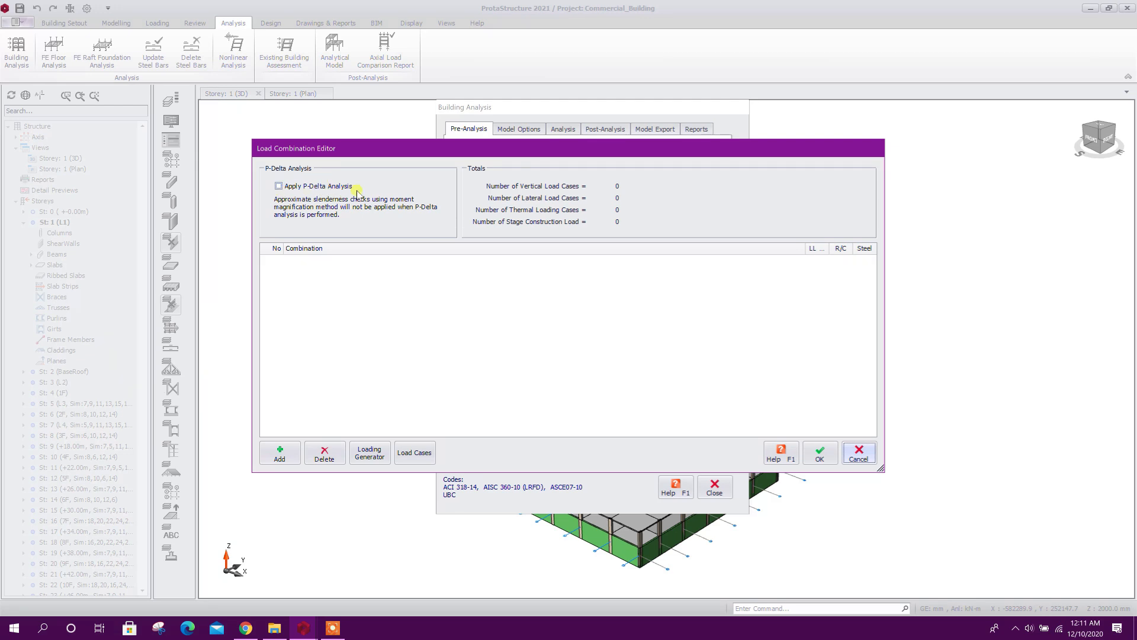
pyautogui.click(278, 188)
pyautogui.click(382, 456)
pyautogui.moveTo(532, 121)
pyautogui.mouseDown()
pyautogui.moveTo(545, 101)
pyautogui.moveTo(533, 136)
pyautogui.mouseUp()
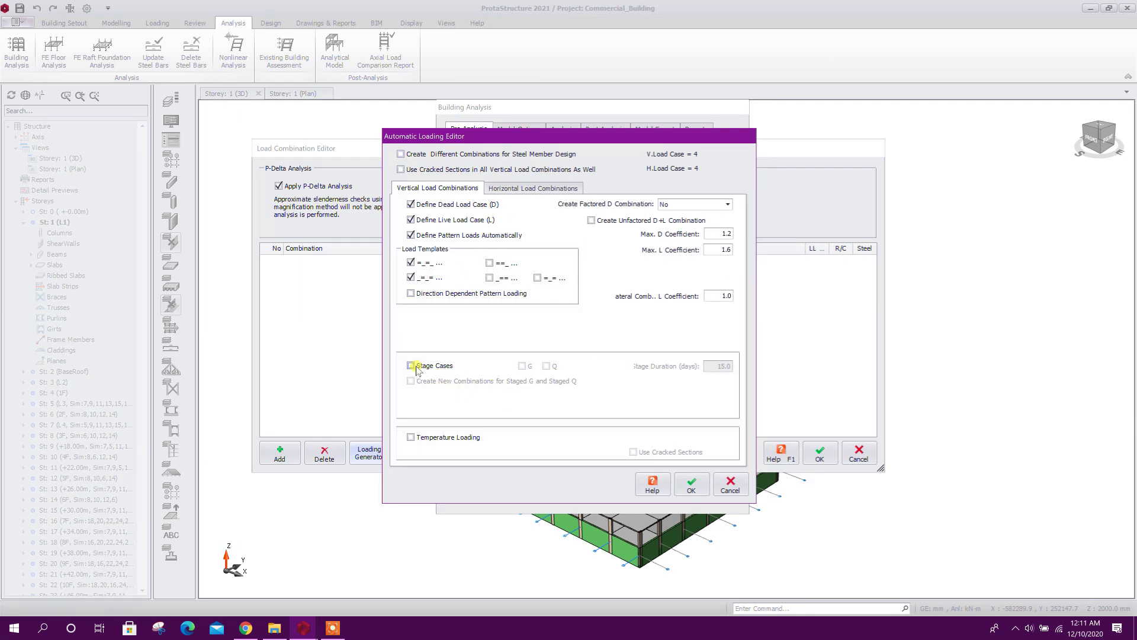
# Generate the load combinations without the 0.9D+E seismic combination and with wind loading that uses cracked sections, and accept them
pyautogui.click(521, 189)
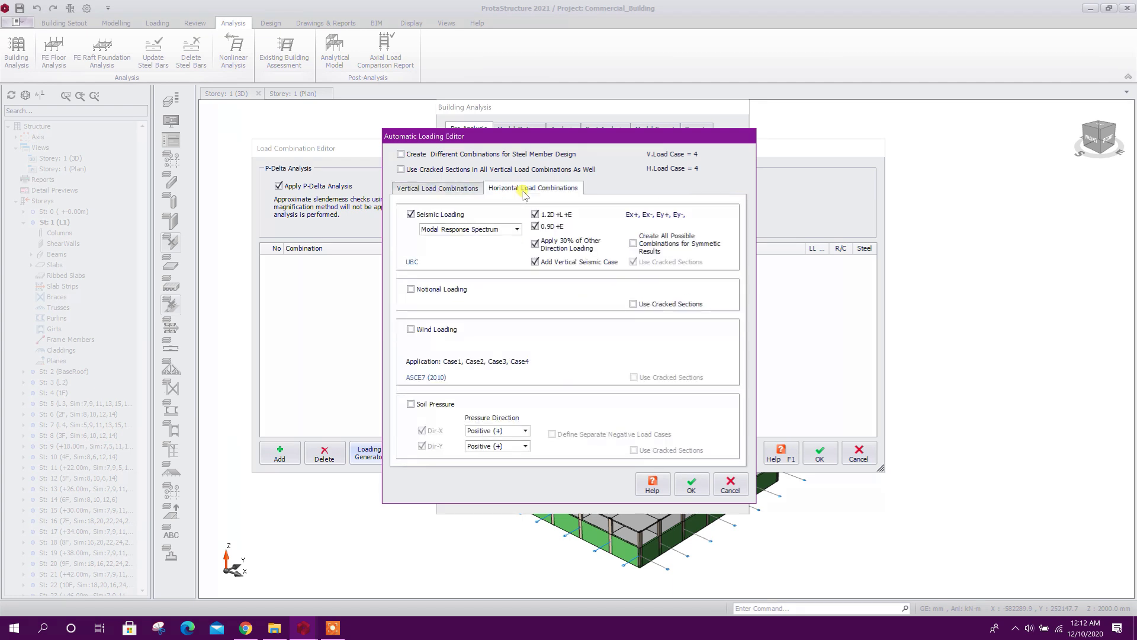
pyautogui.click(536, 226)
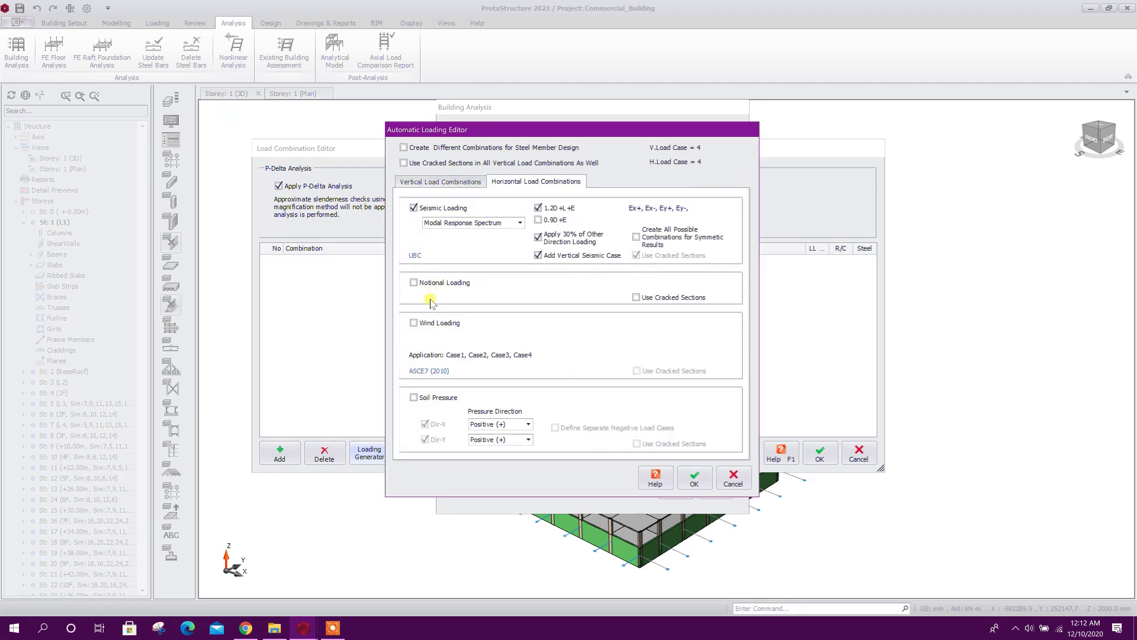
pyautogui.click(438, 324)
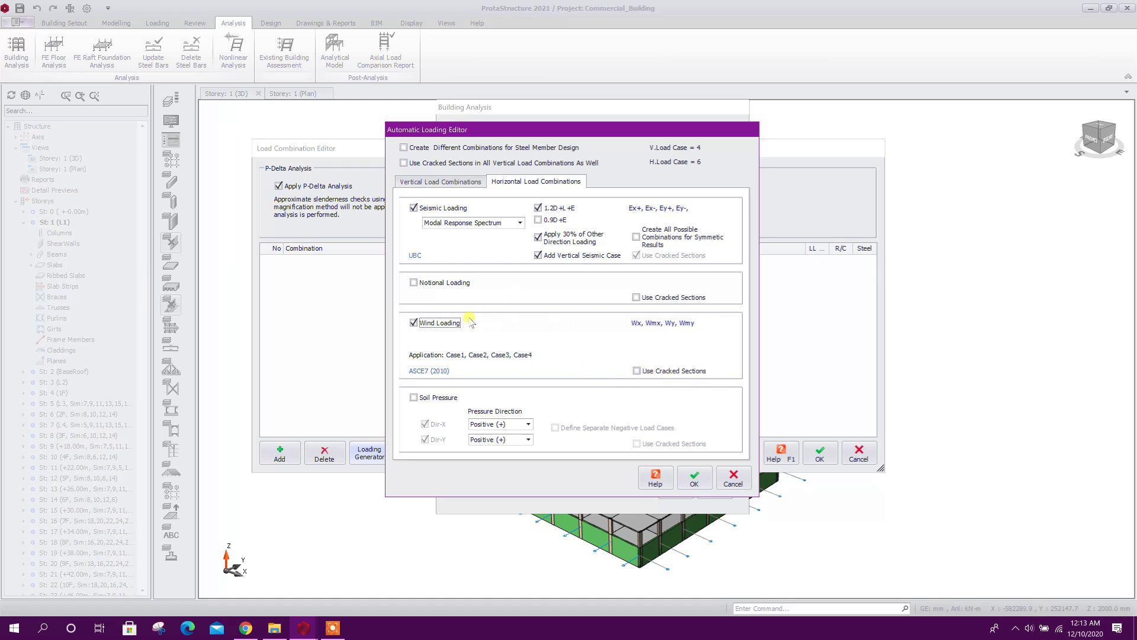
pyautogui.click(647, 369)
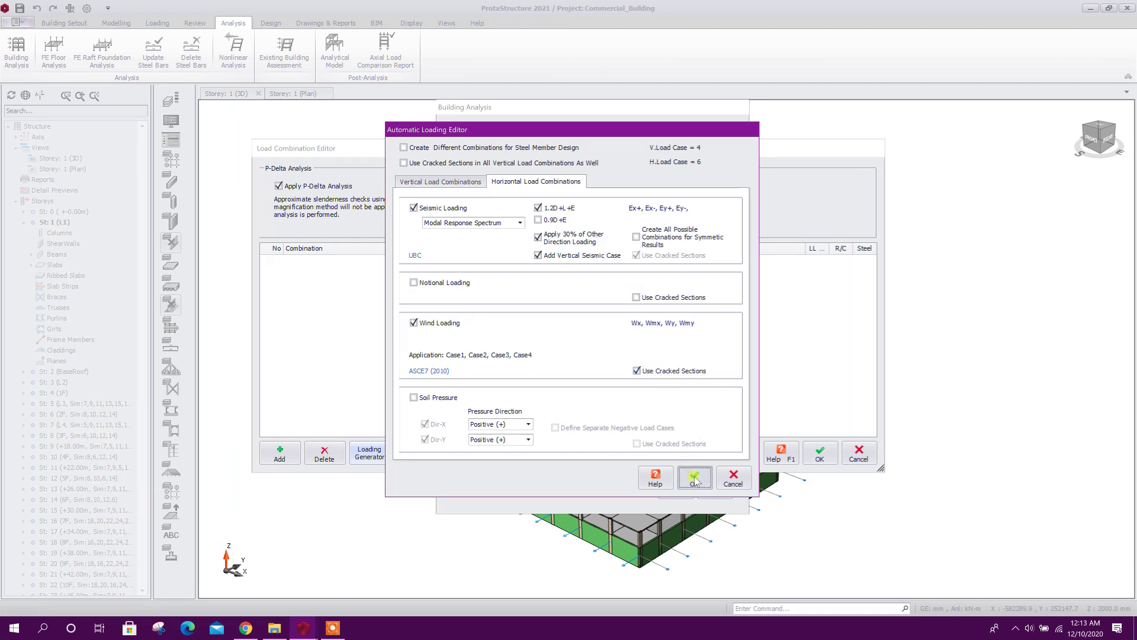
pyautogui.click(696, 481)
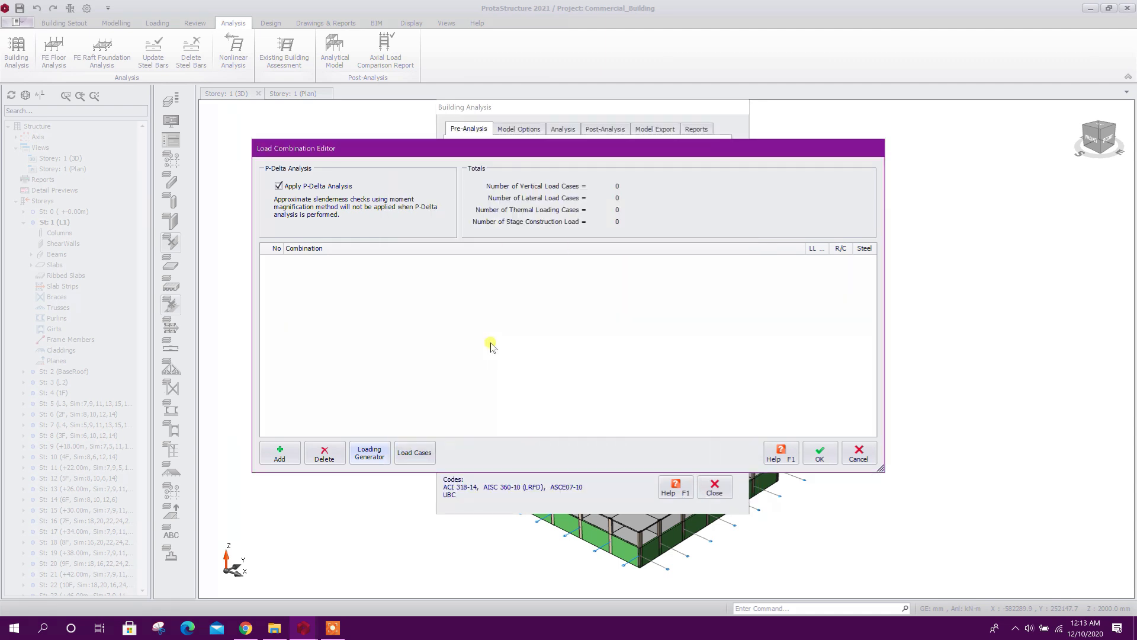
pyautogui.moveTo(871, 288)
pyautogui.mouseDown()
pyautogui.moveTo(865, 379)
pyautogui.moveTo(870, 269)
pyautogui.mouseUp()
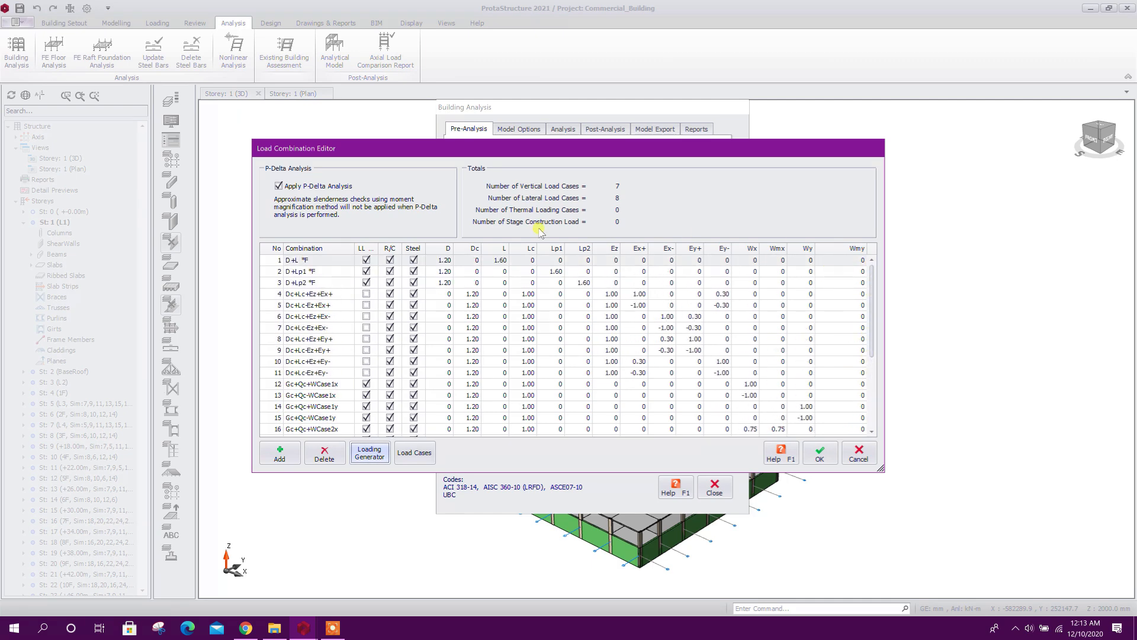
pyautogui.click(820, 454)
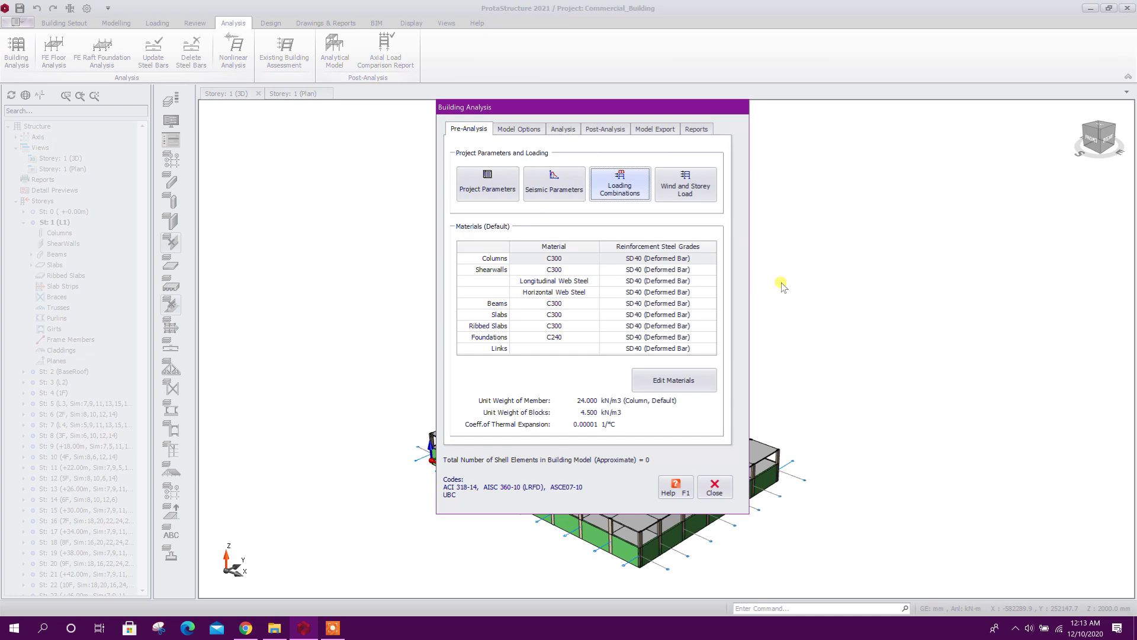
# Open the wind load calculator for the storey loads and set the wind risk category to Category 2
pyautogui.click(695, 187)
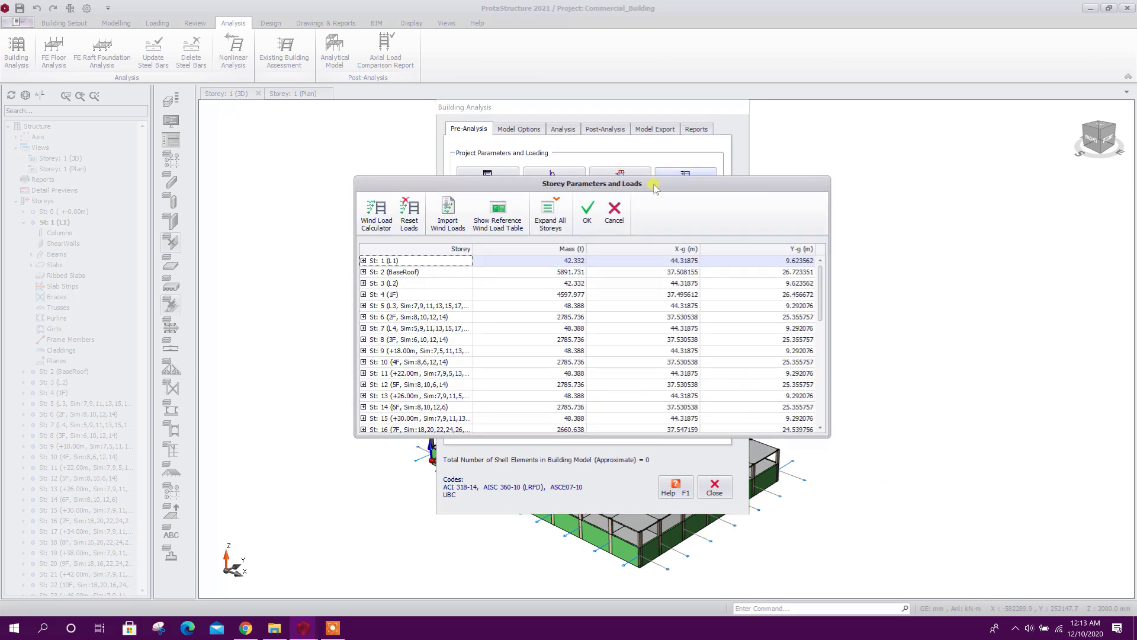
pyautogui.moveTo(655, 187); pyautogui.dragTo(758, 167)
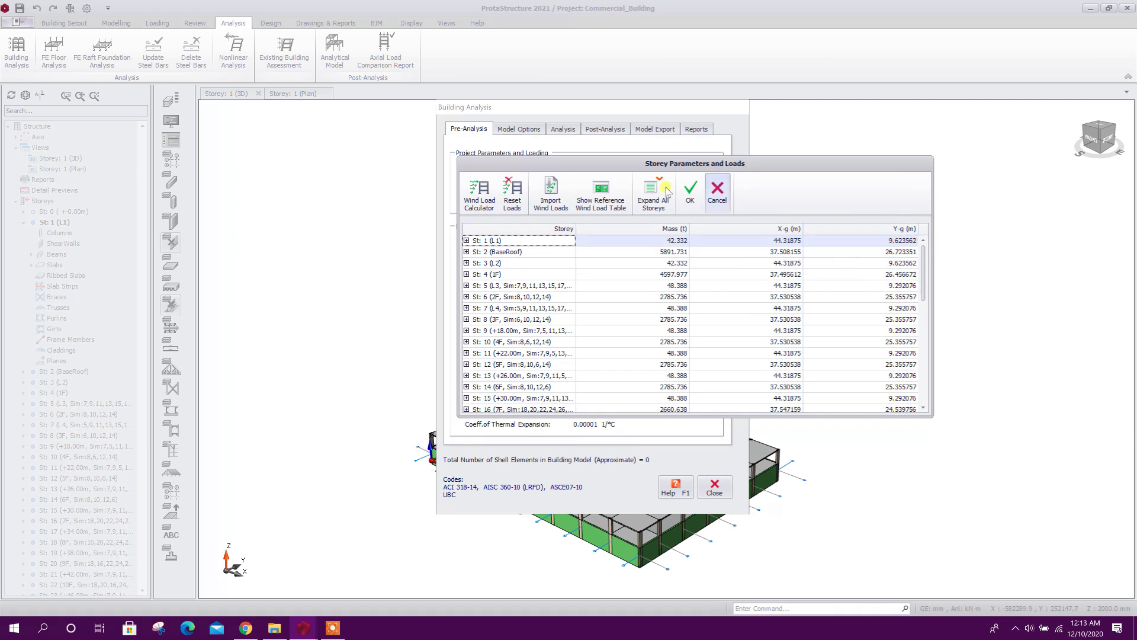
pyautogui.click(484, 190)
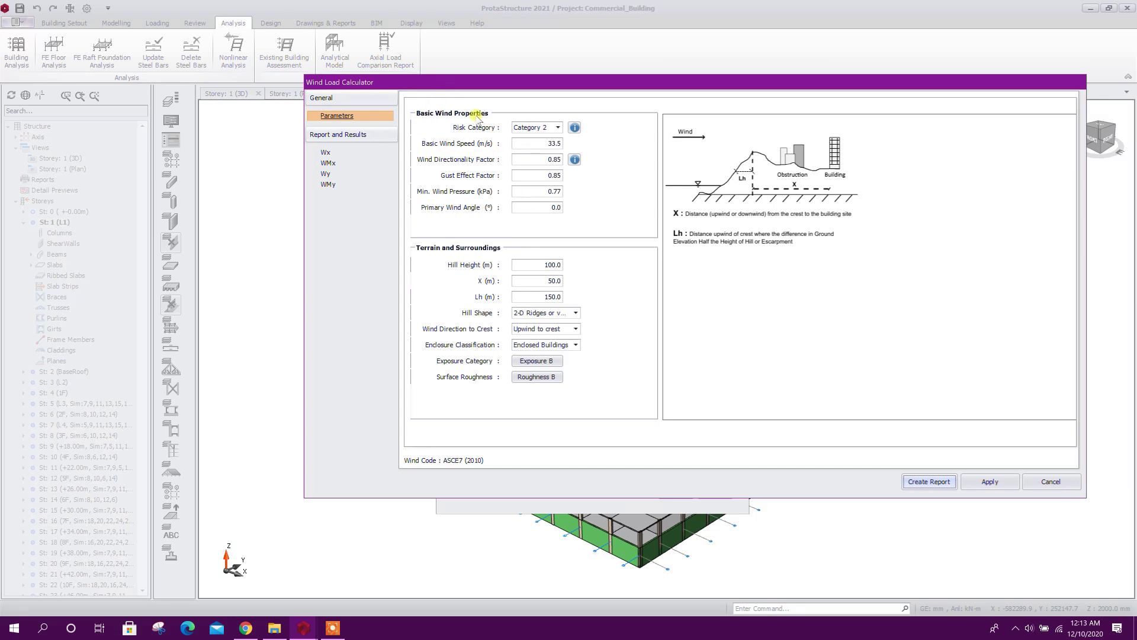
pyautogui.click(549, 129)
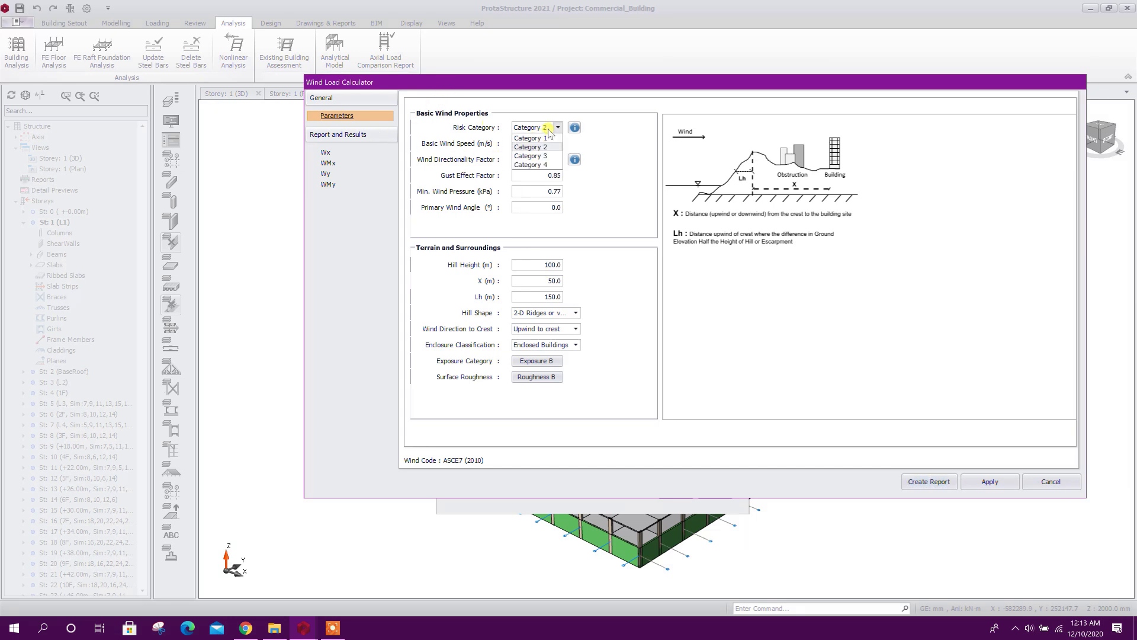
pyautogui.click(546, 148)
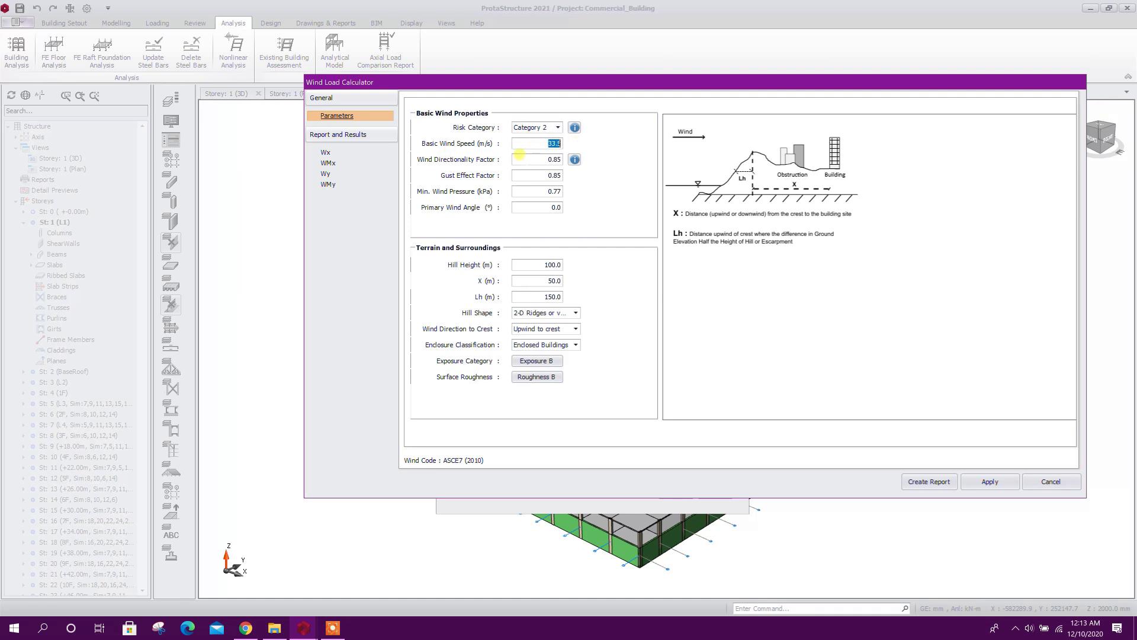
# Set the basic wind speed to 30 m/s and consult the ASCE 7-10 wind directionality factor table
pyautogui.click(518, 148)
pyautogui.click(538, 173)
pyautogui.click(574, 160)
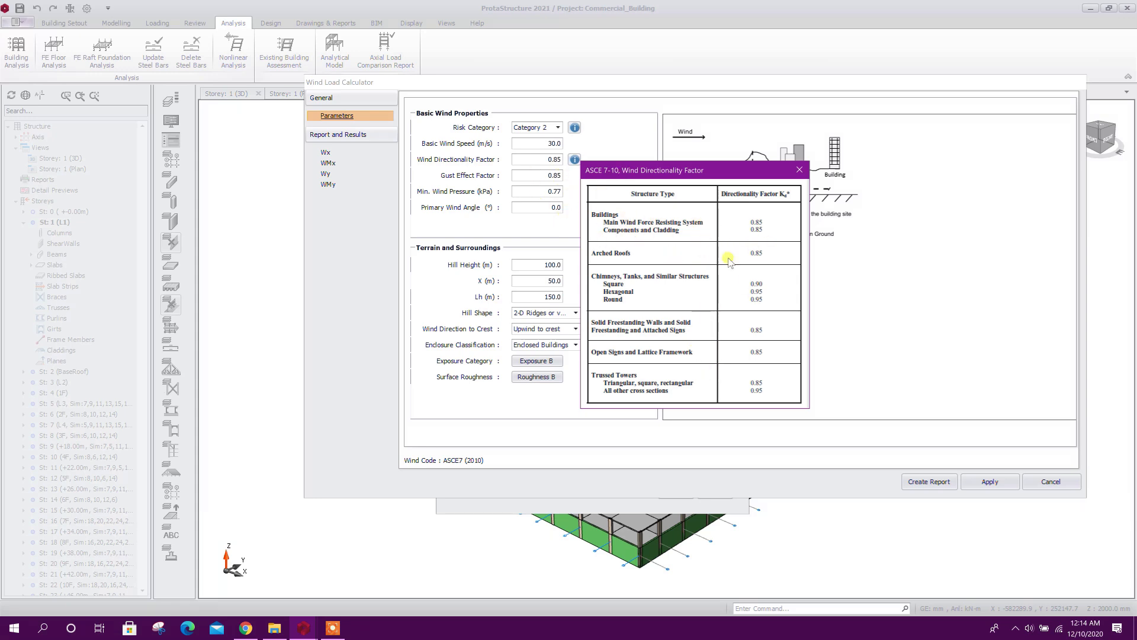
pyautogui.click(799, 170)
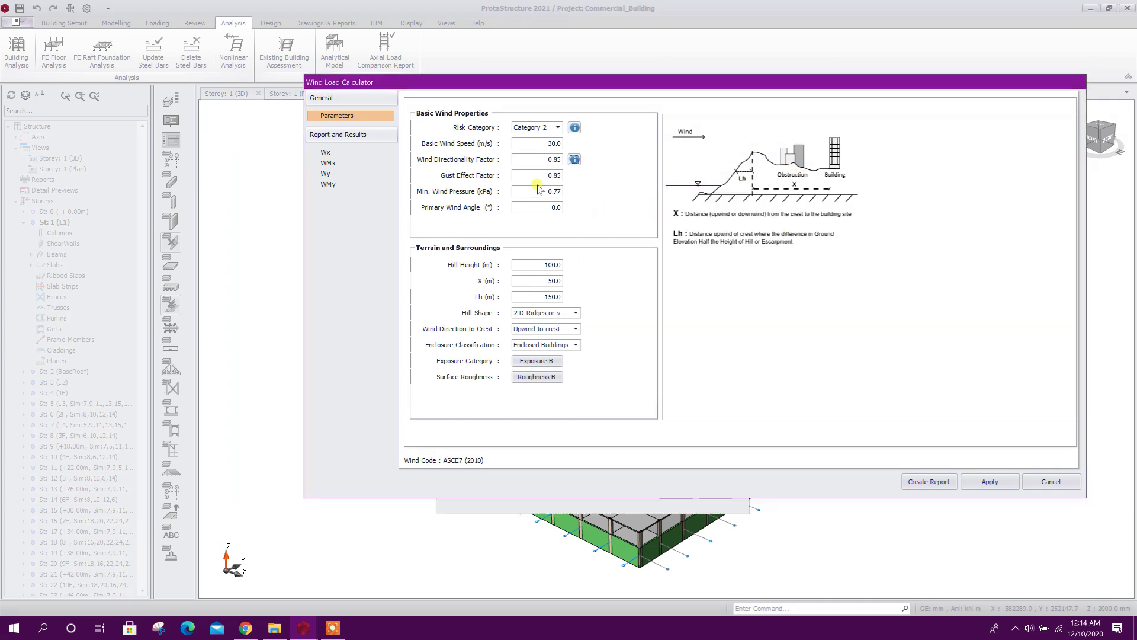
# Check the hill height, apply the wind load parameters, and accept the storey parameters and loads
pyautogui.click(529, 262)
pyautogui.moveTo(538, 261); pyautogui.dragTo(639, 261)
pyautogui.click(996, 482)
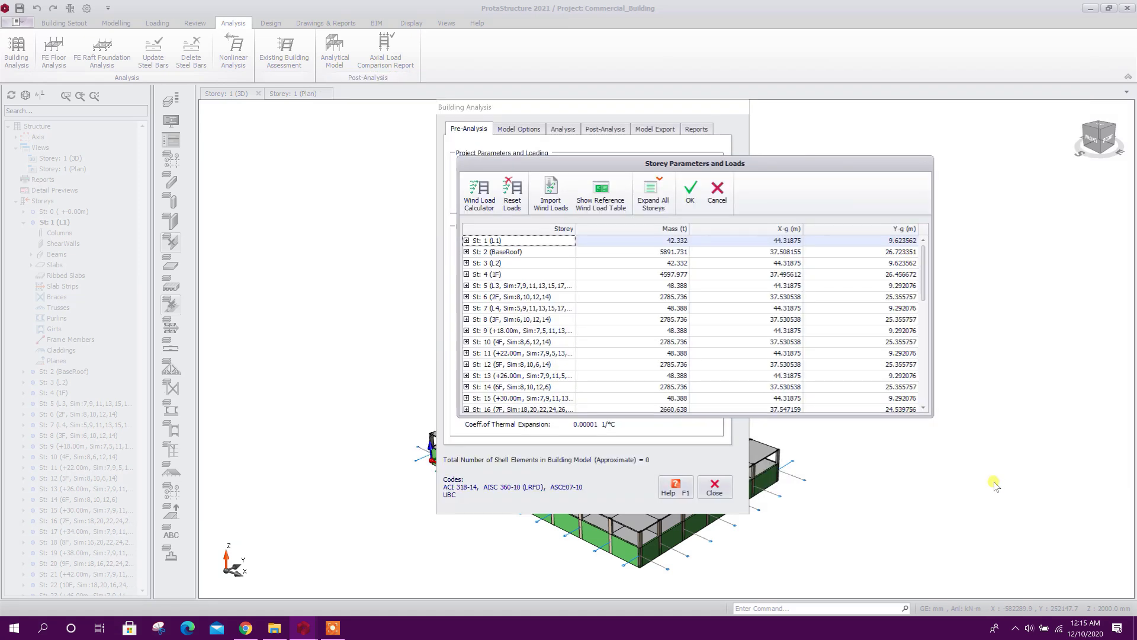
pyautogui.click(691, 191)
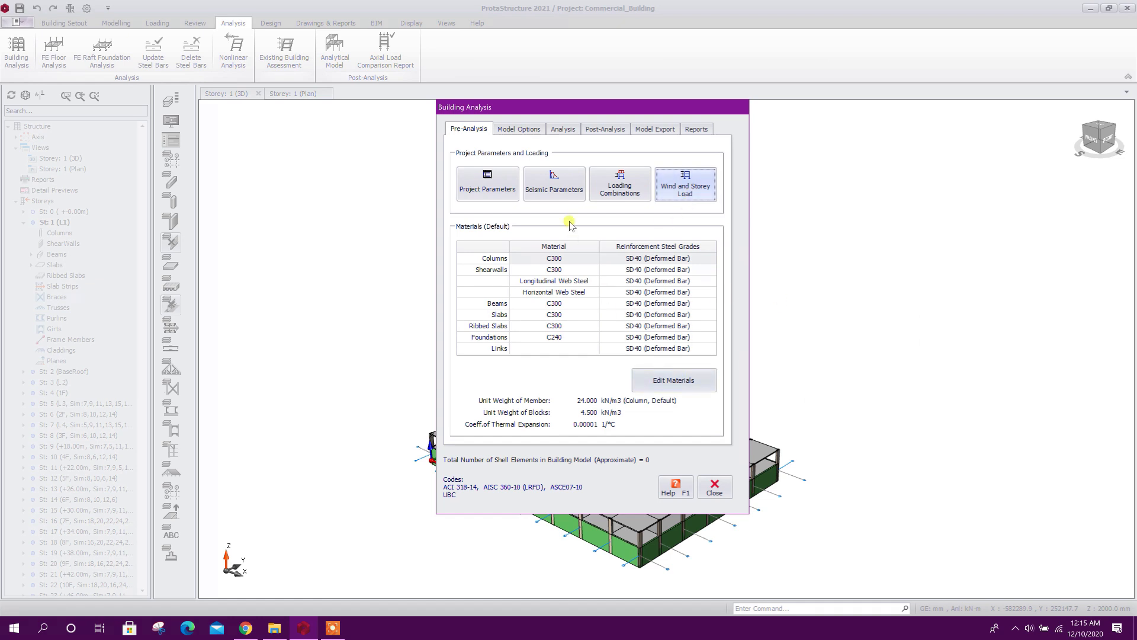
# Review the effective material and section stiffness factors in the model options and accept them
pyautogui.click(519, 129)
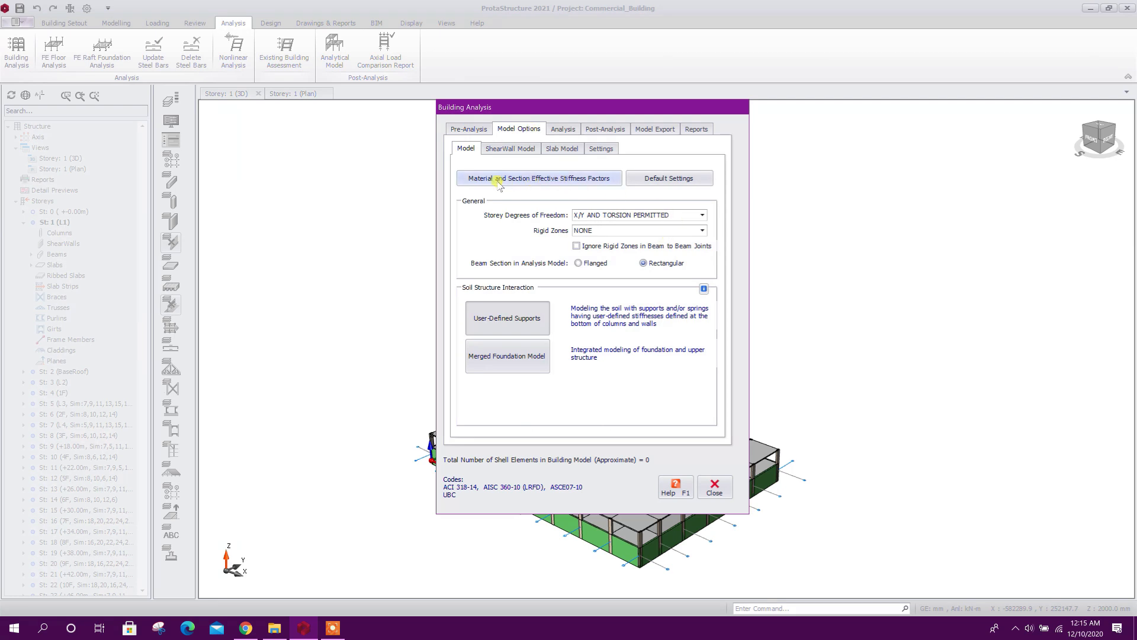
pyautogui.click(583, 180)
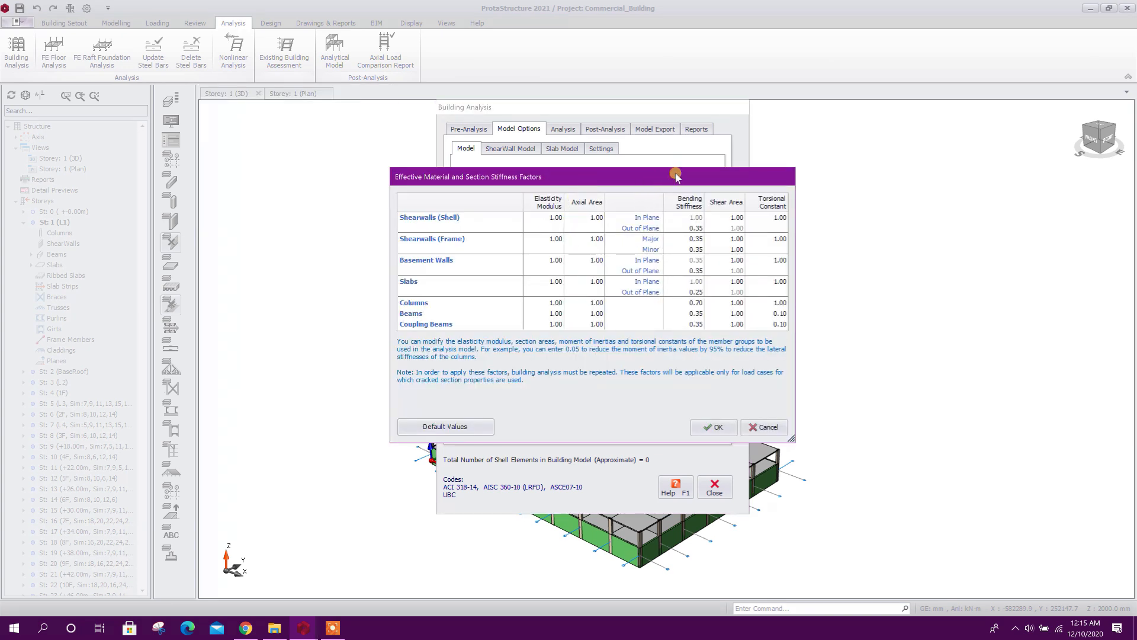
pyautogui.moveTo(675, 175); pyautogui.dragTo(733, 115)
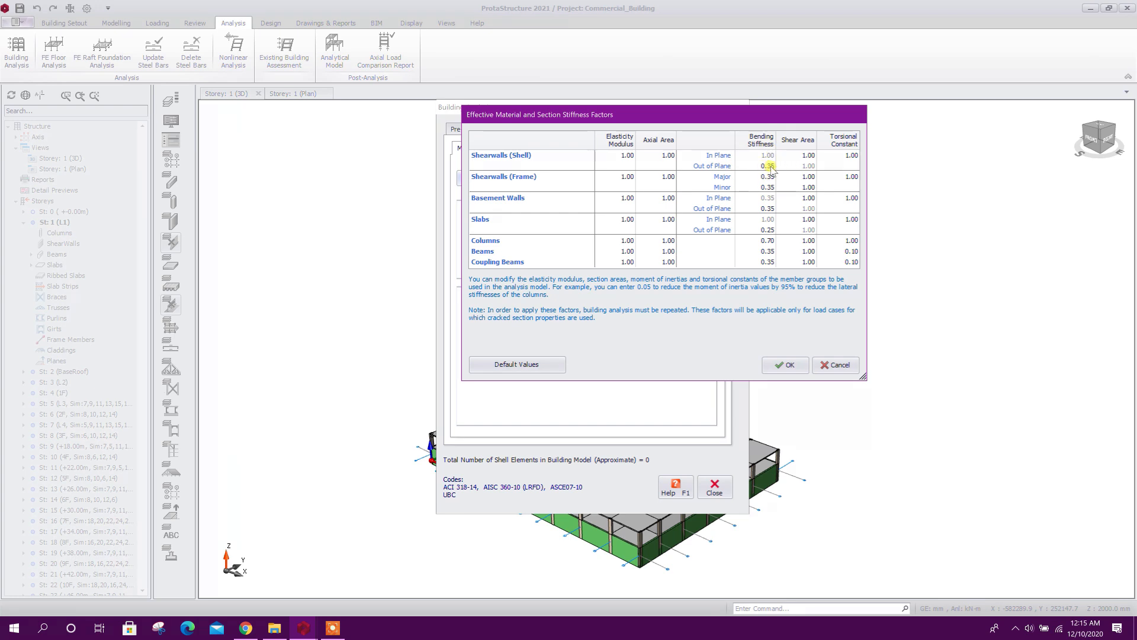
pyautogui.click(780, 366)
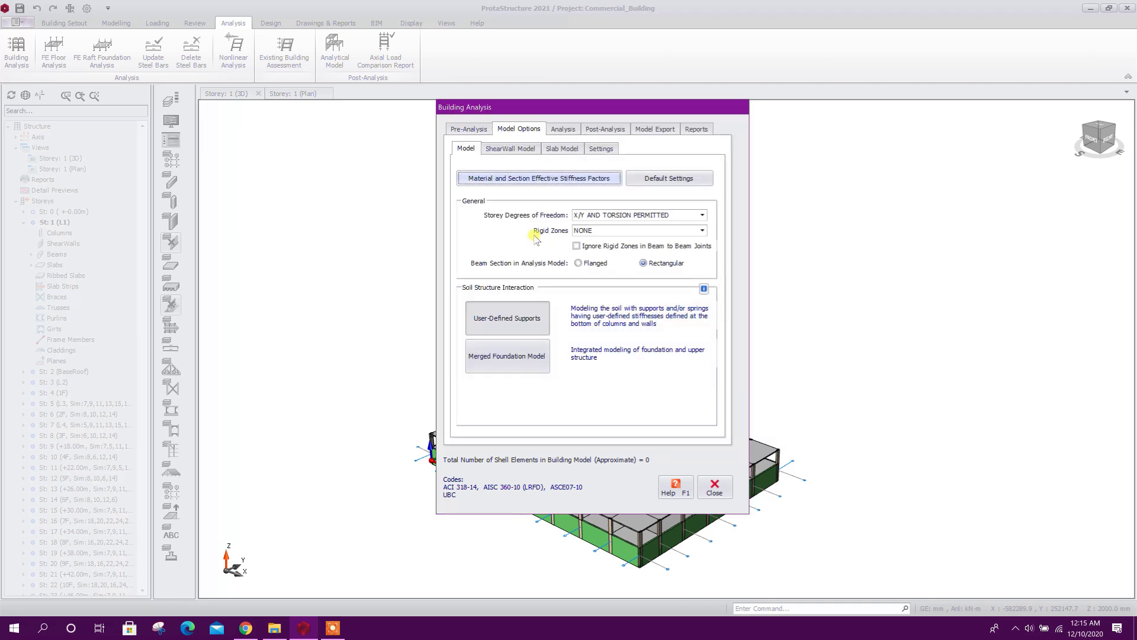
# Restore the default model settings with rigid zones reduced by 25% and use the finite elements shell model for the shear walls
pyautogui.click(684, 180)
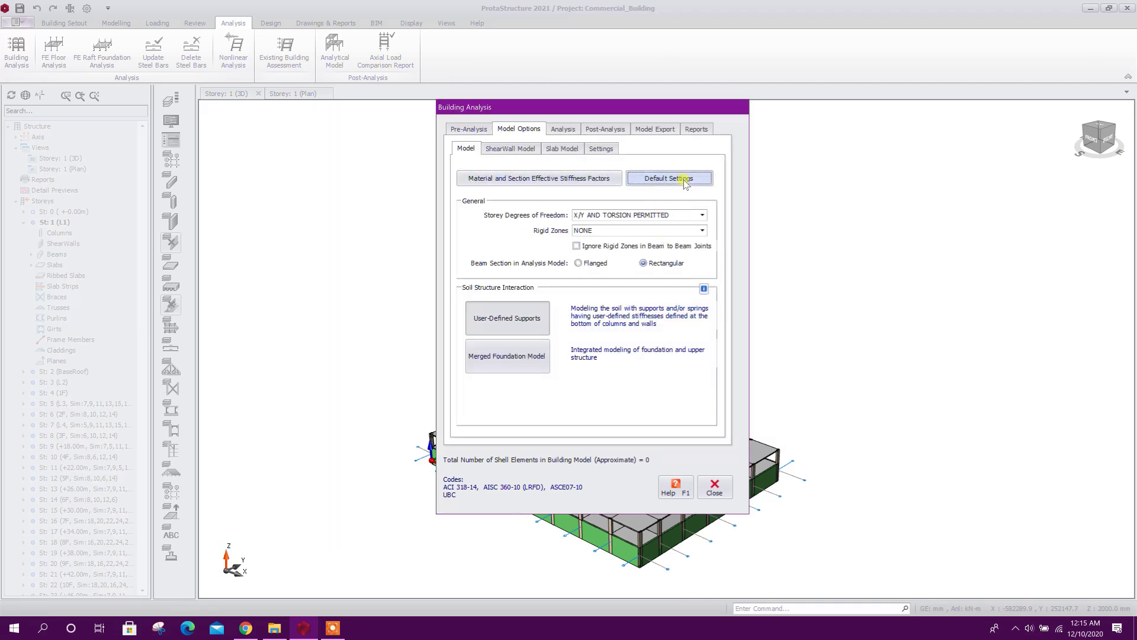
pyautogui.click(508, 149)
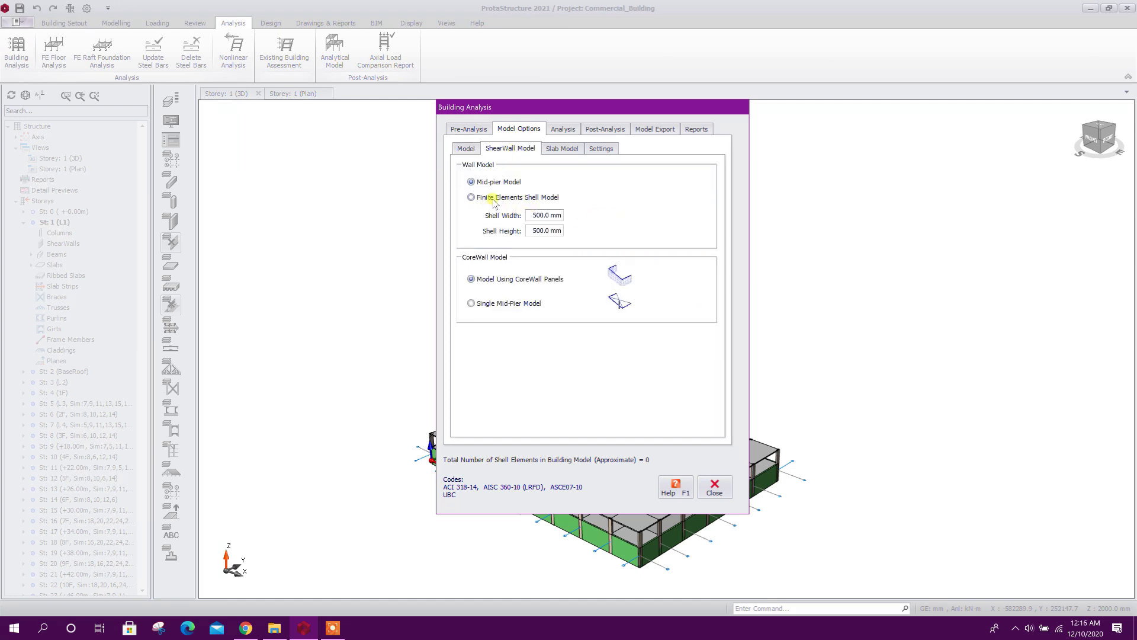
pyautogui.click(532, 198)
# Include slabs in the building model and mark storeys 2 (BaseRoof), 4 (1F), 6 (2F), 8 (3F) and 10 (4F) for meshing
pyautogui.click(560, 150)
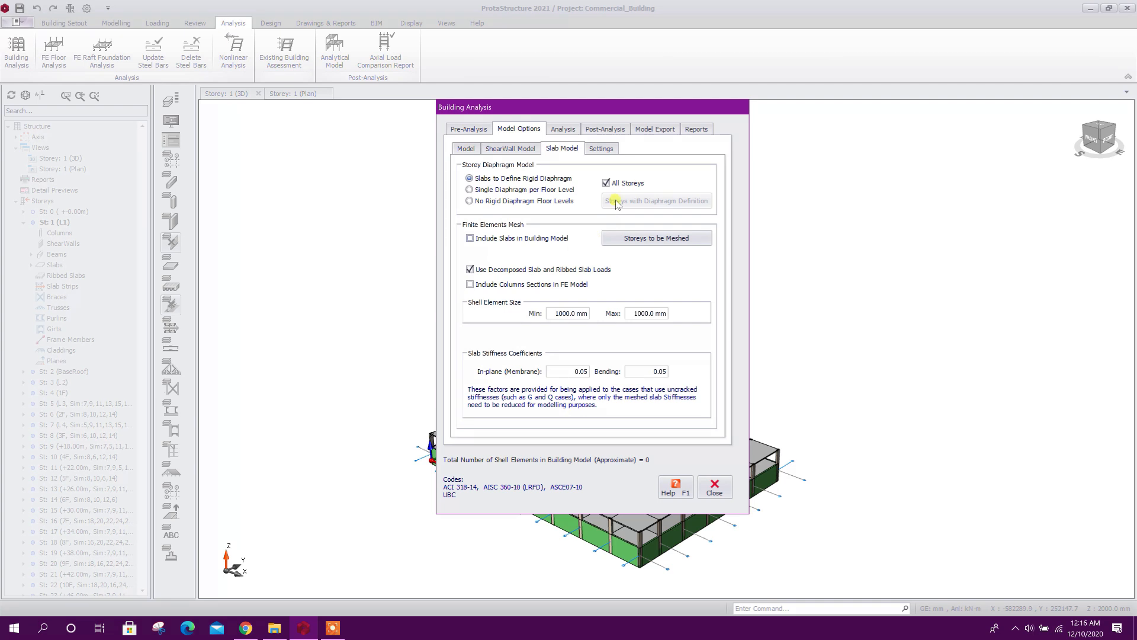
pyautogui.click(546, 242)
pyautogui.click(690, 242)
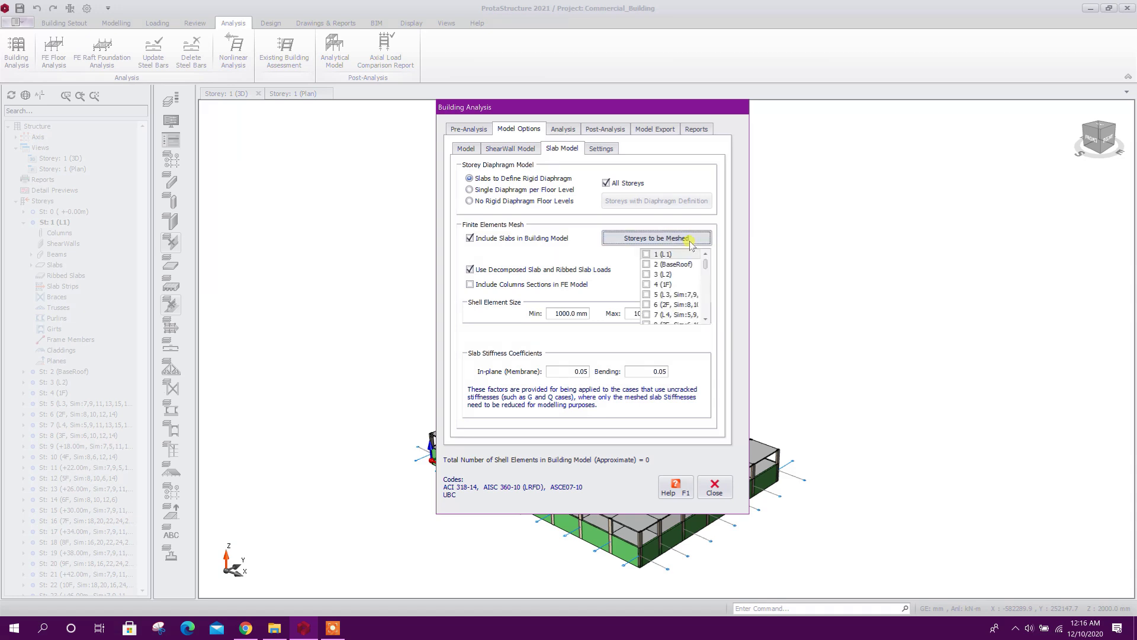
pyautogui.click(647, 264)
pyautogui.click(648, 285)
pyautogui.click(648, 284)
pyautogui.scroll(-1, 648, 279)
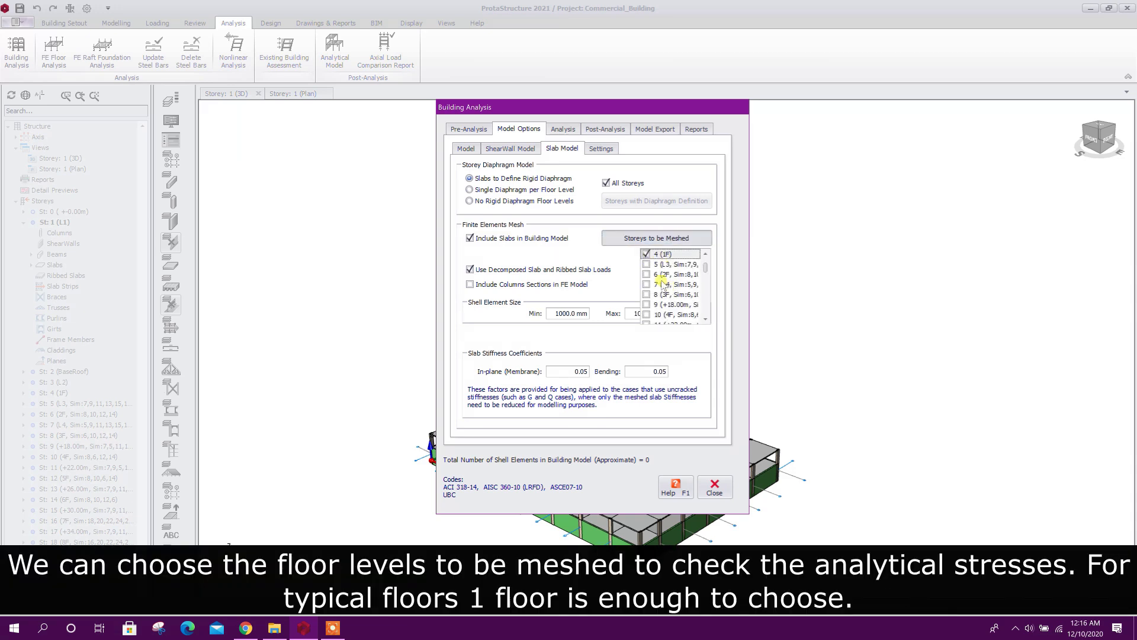
pyautogui.scroll(-1, 649, 287)
pyautogui.click(648, 286)
pyautogui.scroll(-2, 650, 287)
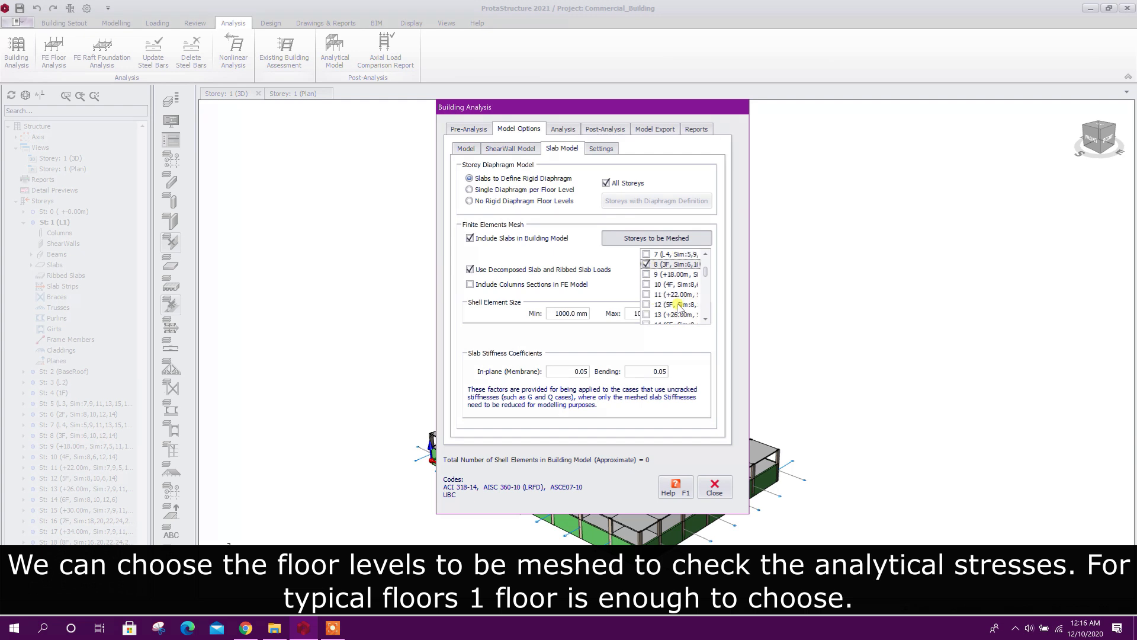
pyautogui.scroll(-1, 657, 291)
pyautogui.scroll(-1, 669, 296)
pyautogui.scroll(3, 671, 297)
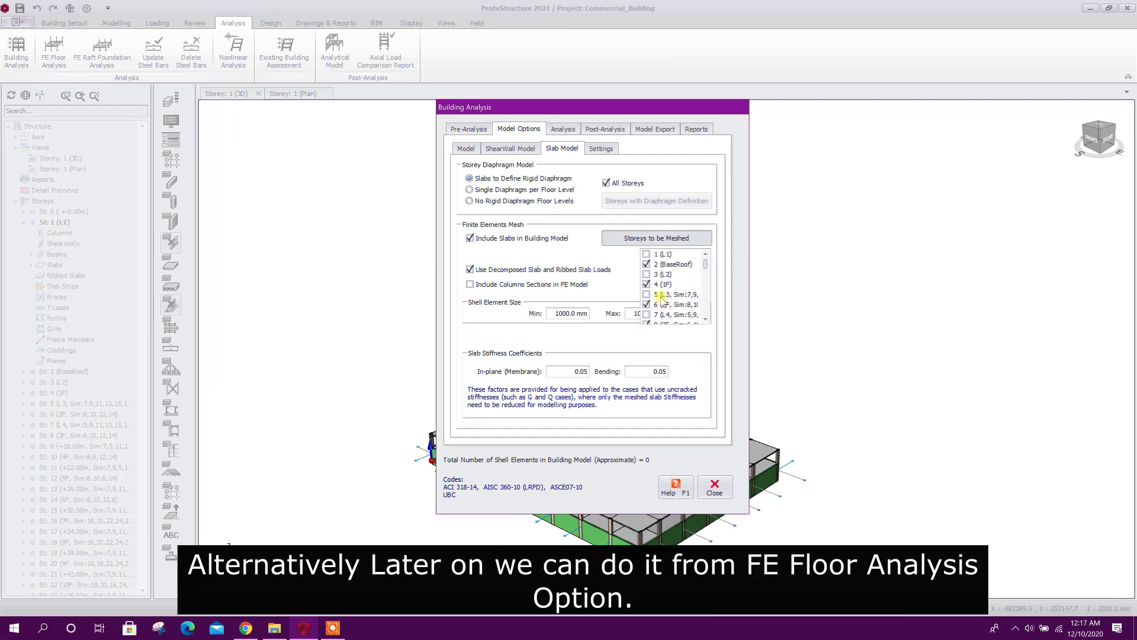
pyautogui.click(670, 309)
pyautogui.scroll(1, 669, 294)
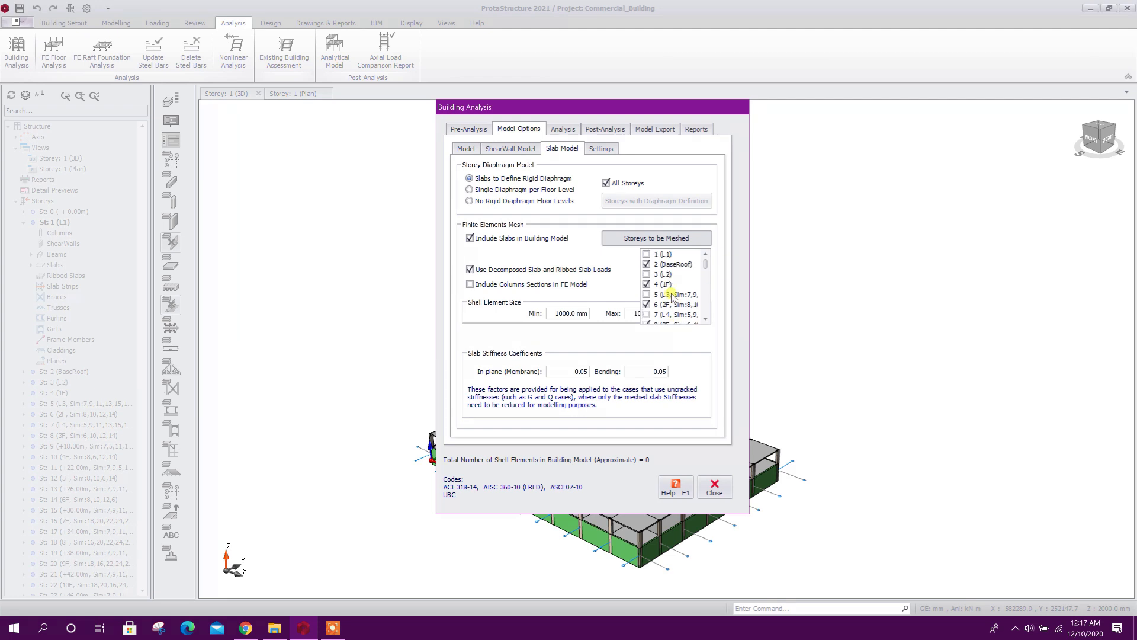
pyautogui.scroll(-2, 681, 290)
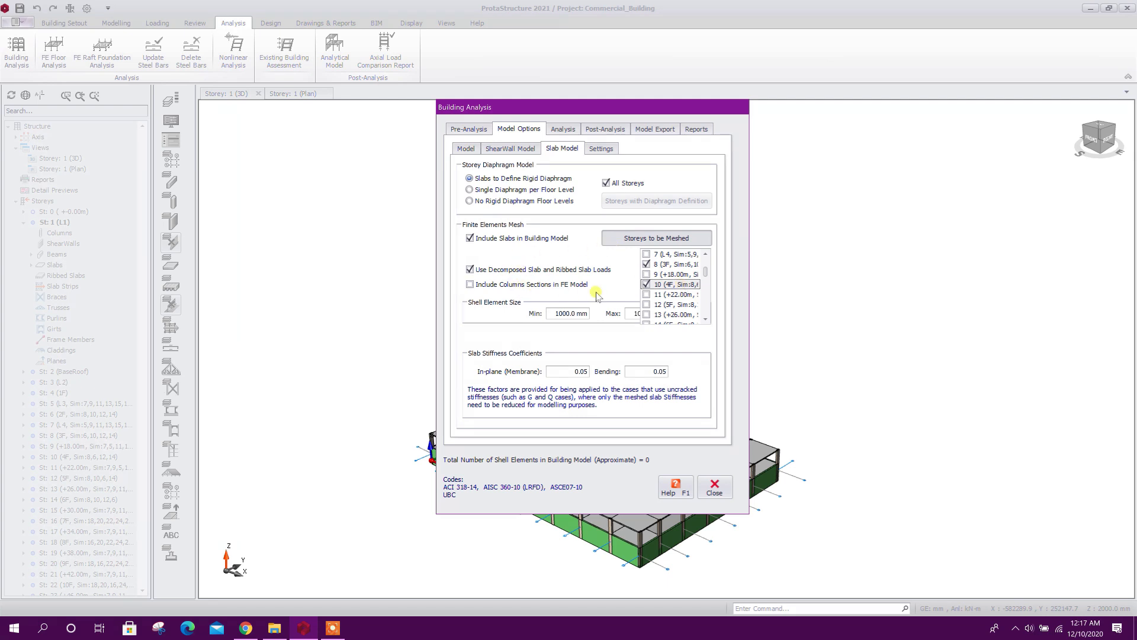
# Include the column sections in the FE model, and review the shell element size limits and the general model settings
pyautogui.click(471, 285)
pyautogui.click(471, 285)
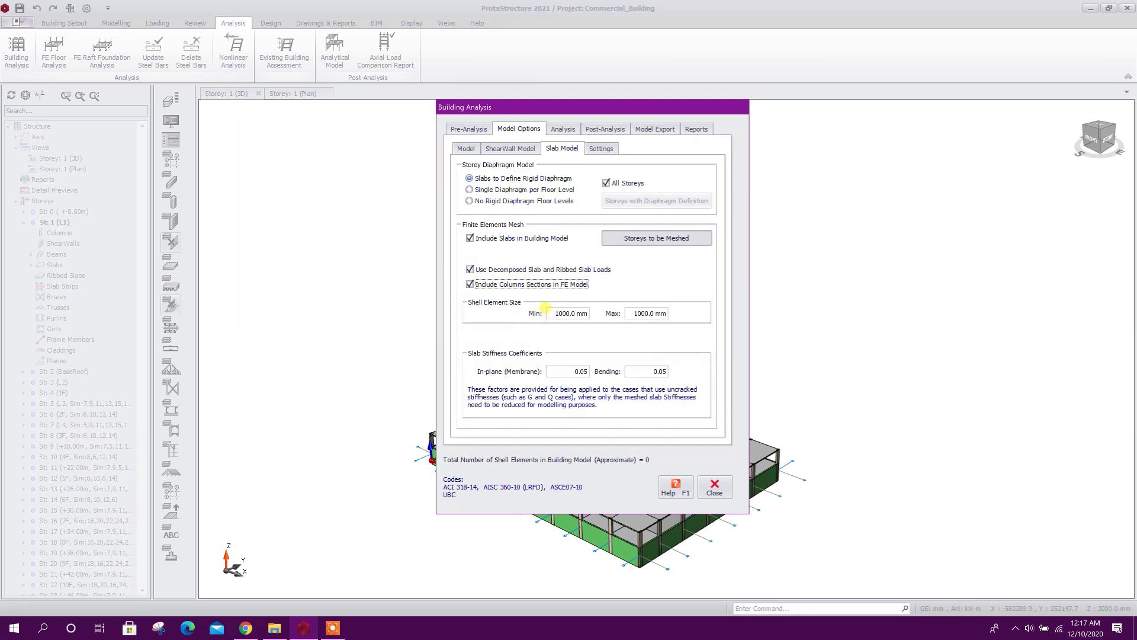
pyautogui.moveTo(555, 313); pyautogui.dragTo(673, 317)
pyautogui.click(644, 310)
pyautogui.moveTo(554, 311); pyautogui.dragTo(666, 314)
pyautogui.click(594, 107)
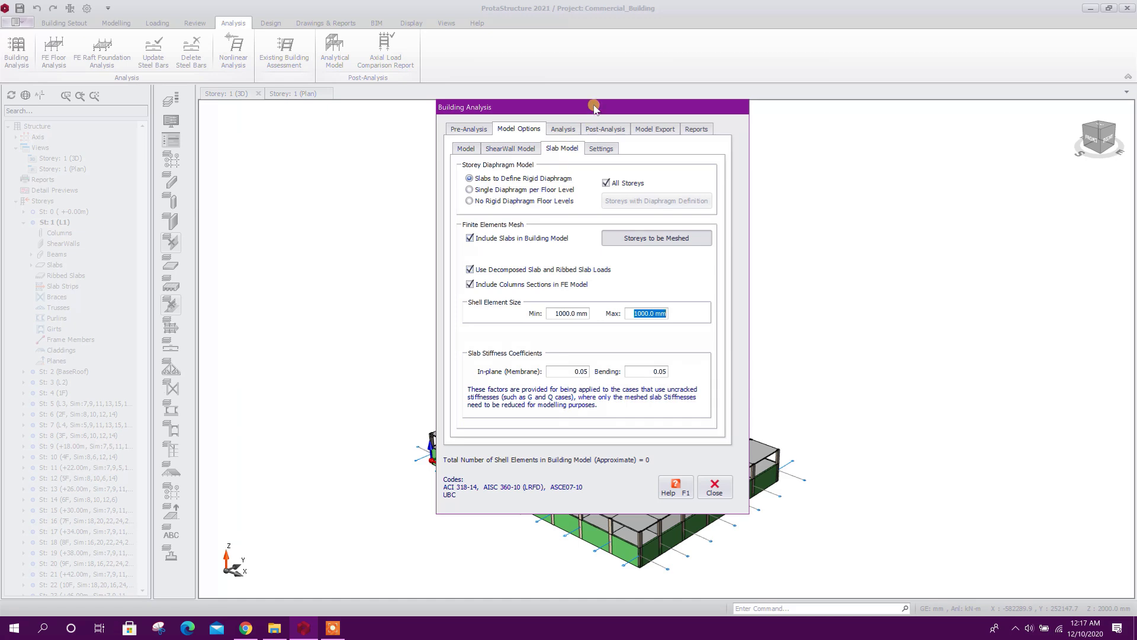
pyautogui.moveTo(594, 107); pyautogui.dragTo(591, 88)
pyautogui.click(598, 129)
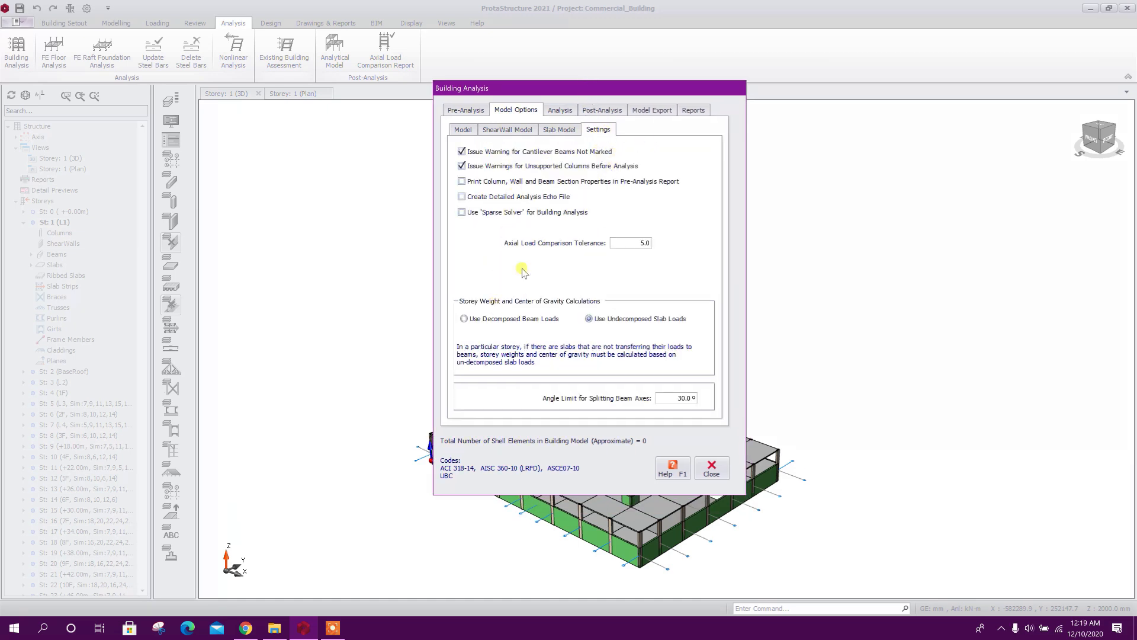
# Run the building model check on all storeys with every check enabled, and close it
pyautogui.click(560, 110)
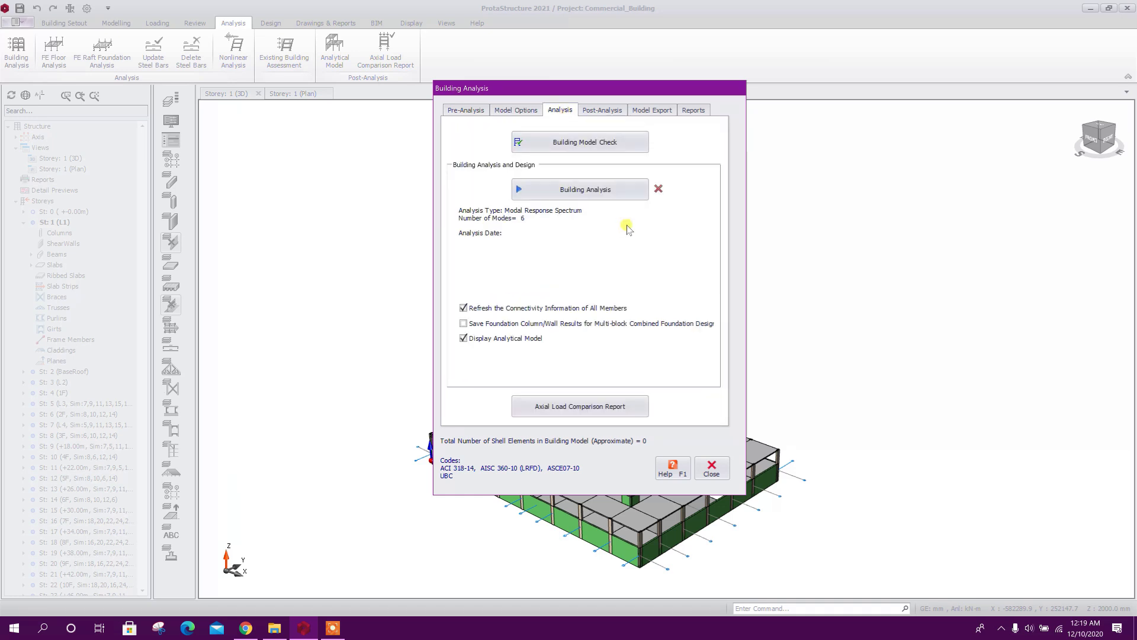
pyautogui.moveTo(607, 87); pyautogui.dragTo(624, 79)
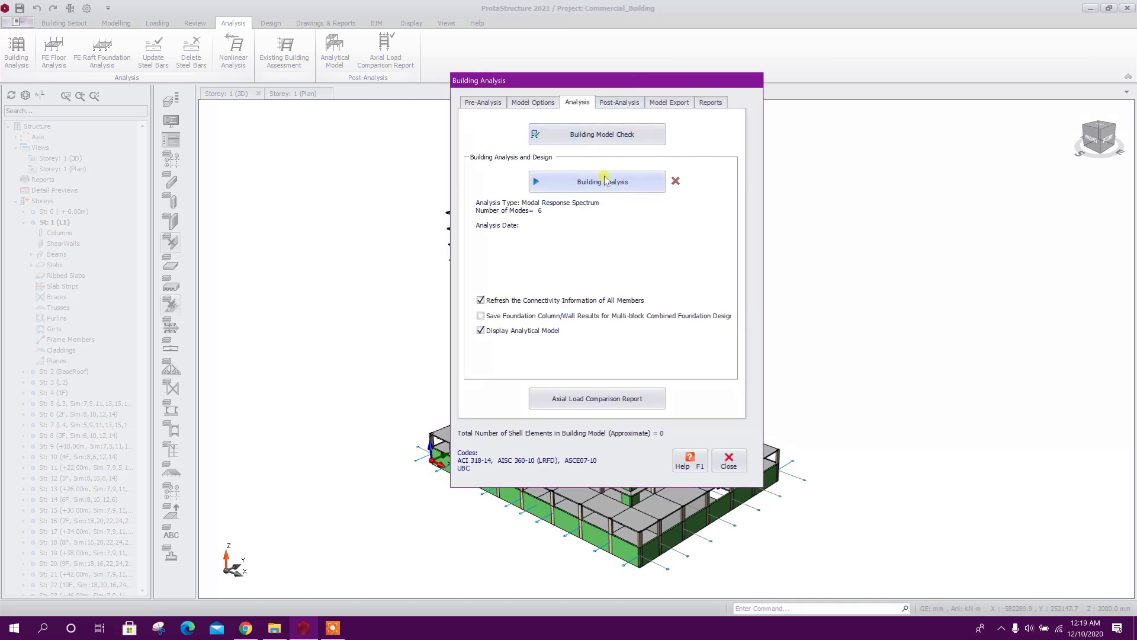
pyautogui.click(632, 137)
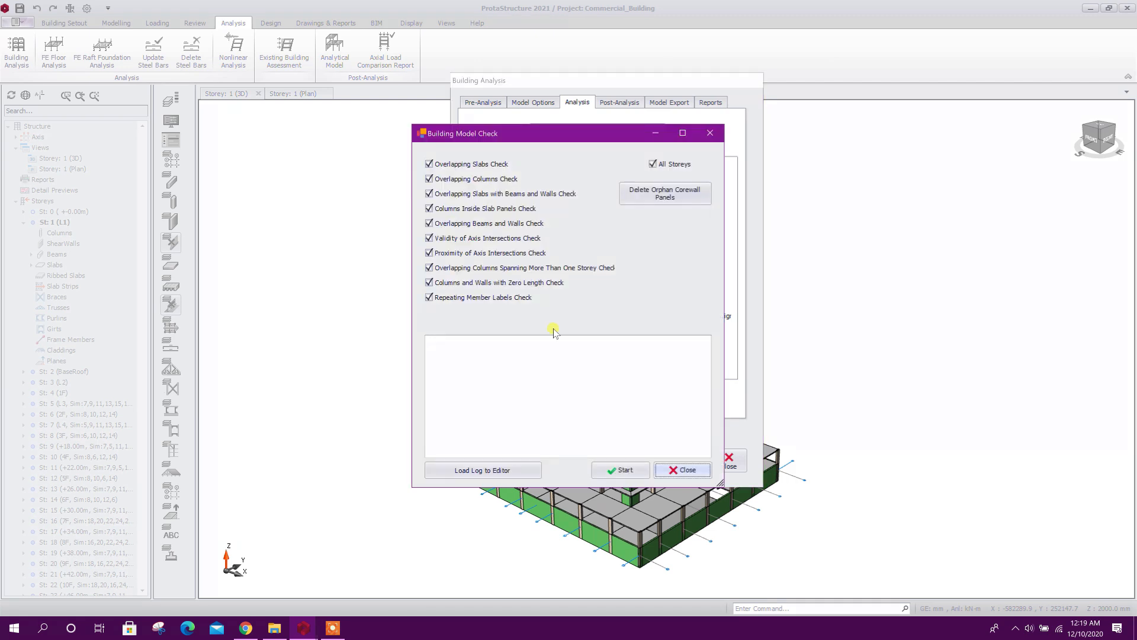
pyautogui.click(622, 469)
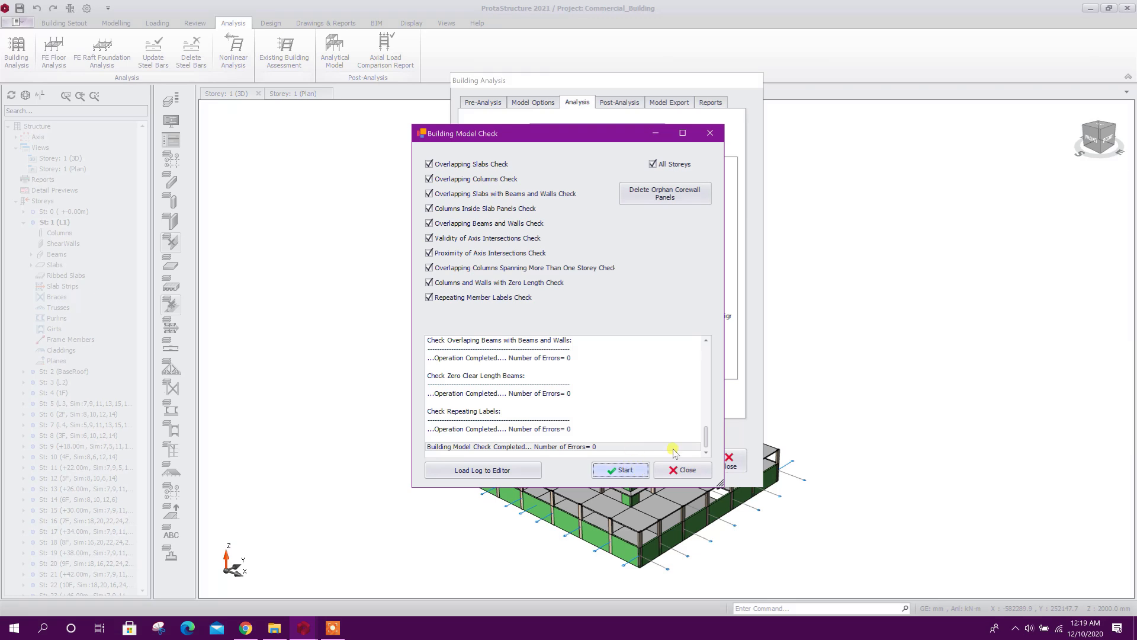
pyautogui.click(689, 474)
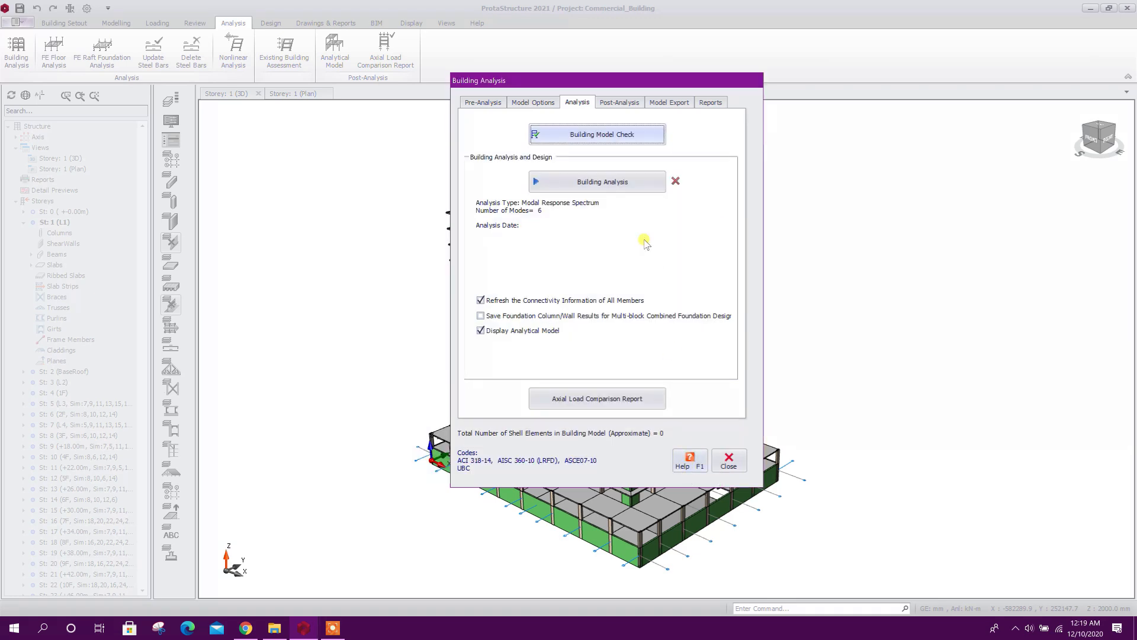
# Turn off the analytical model display, run the building analysis without batch design, and dismiss the analysis summary report
pyautogui.moveTo(588, 87); pyautogui.dragTo(565, 89)
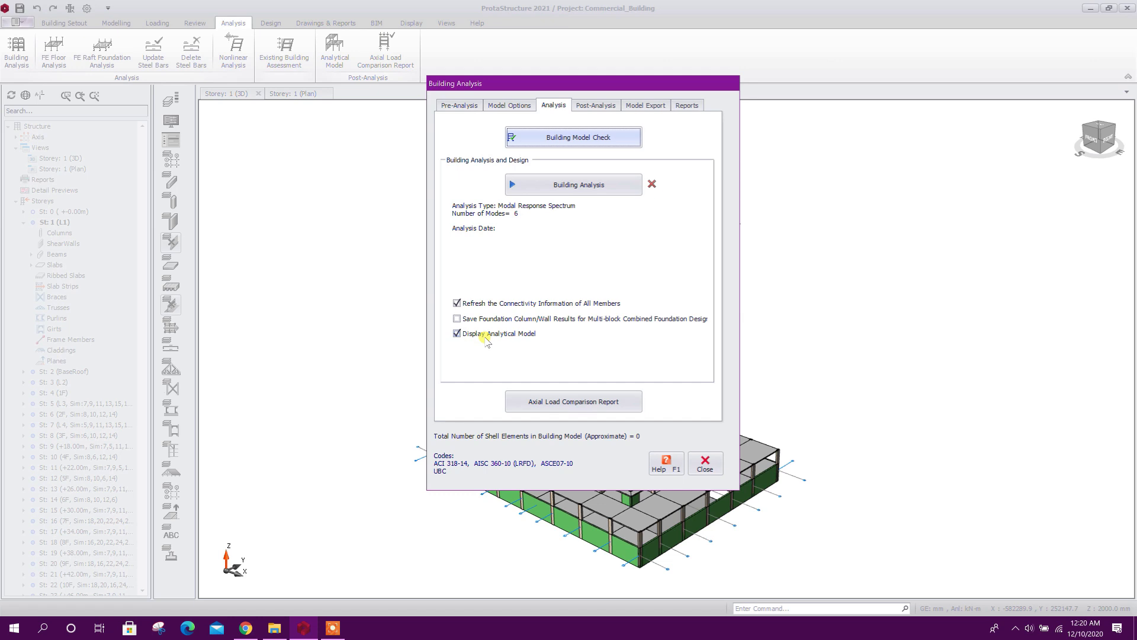
pyautogui.click(458, 335)
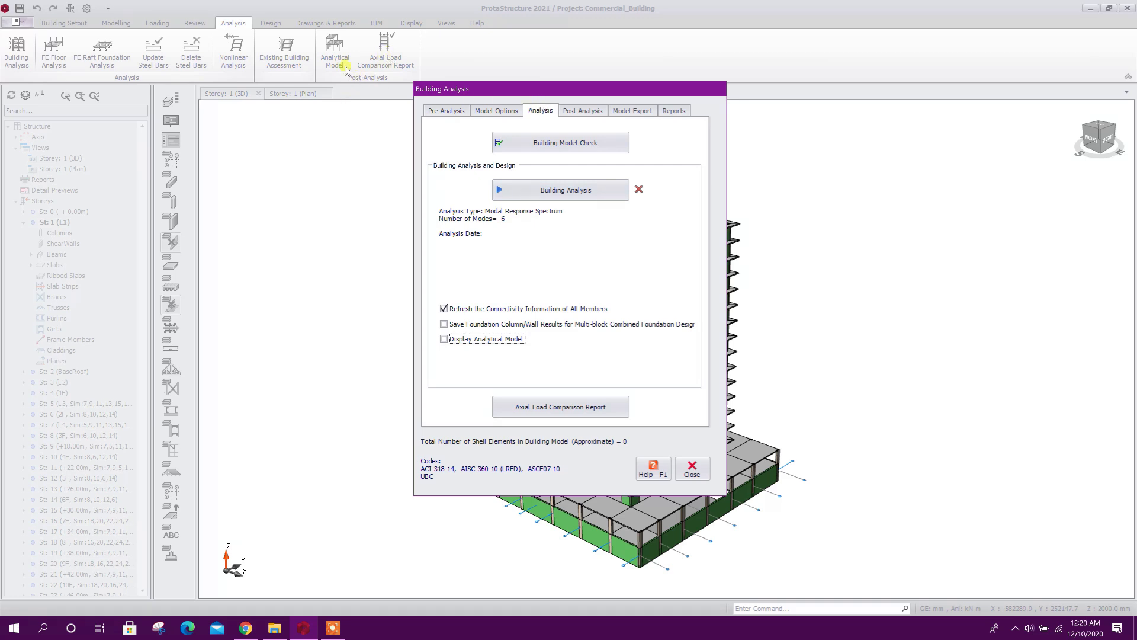
pyautogui.click(561, 190)
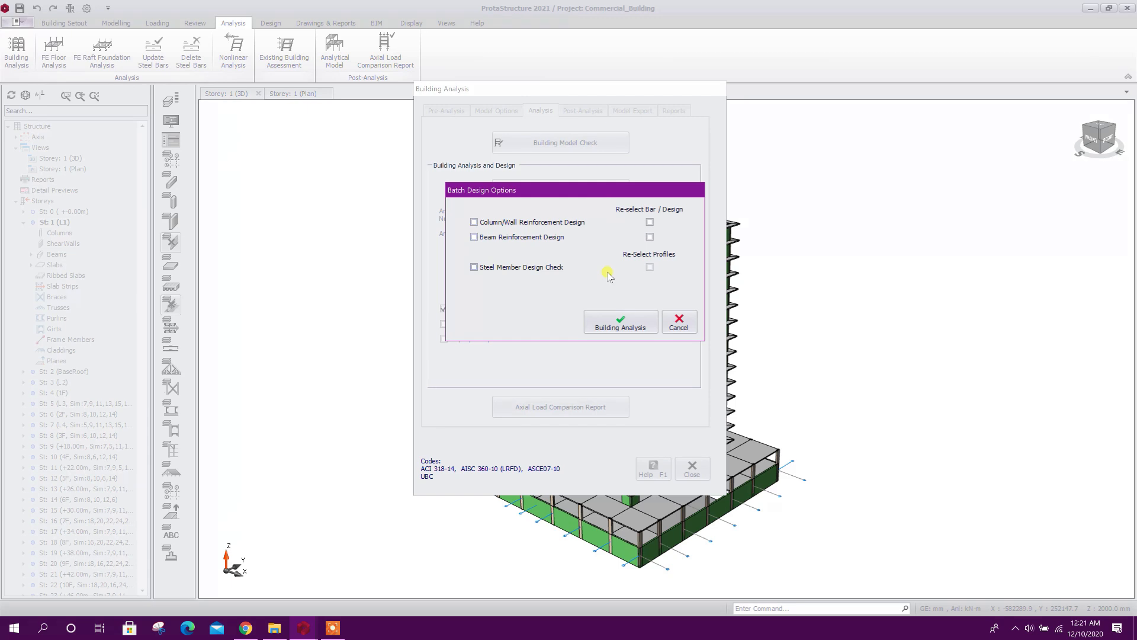
pyautogui.click(622, 323)
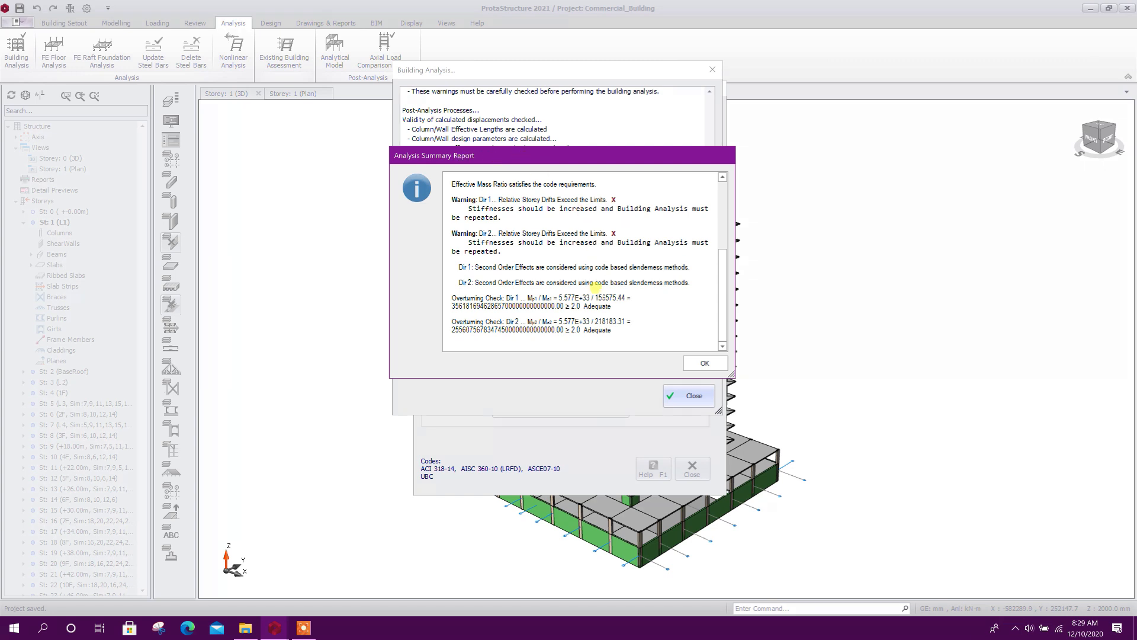
pyautogui.click(711, 363)
pyautogui.click(690, 396)
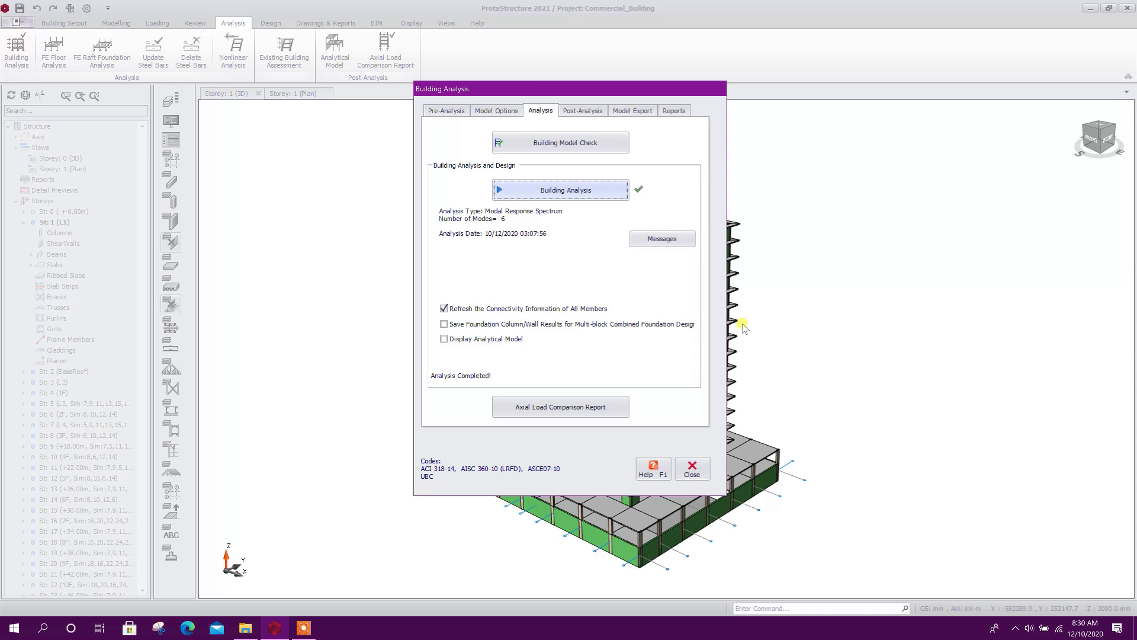
# Display the analytical model from the post-analysis results and show its displacements for the Modal Superposition Seismic X load case Ex-
pyautogui.click(584, 111)
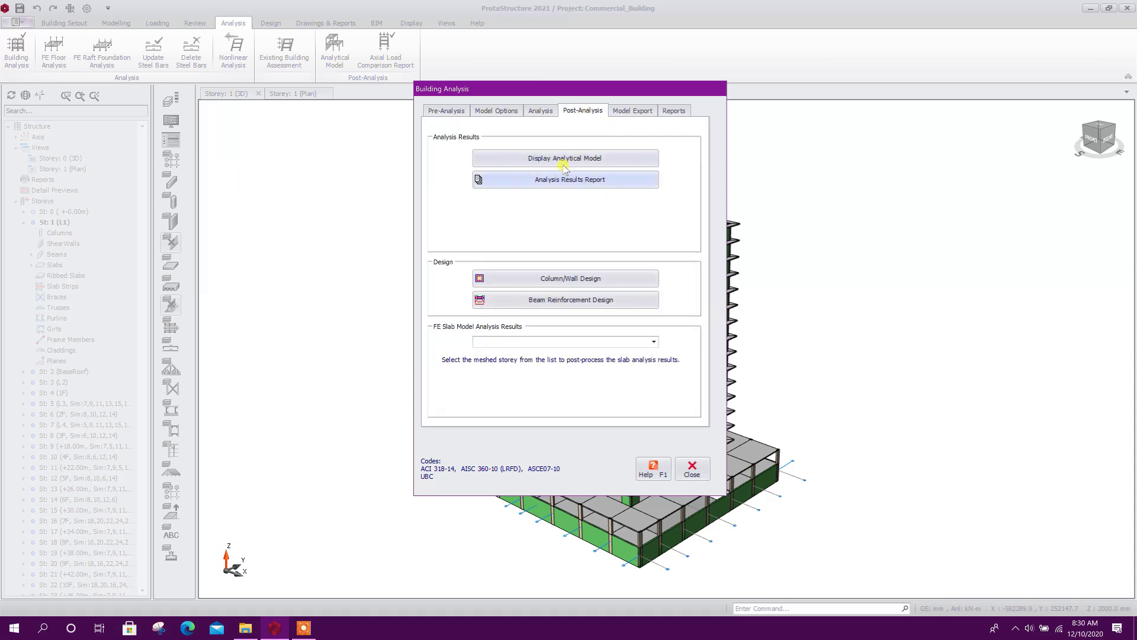
pyautogui.click(593, 158)
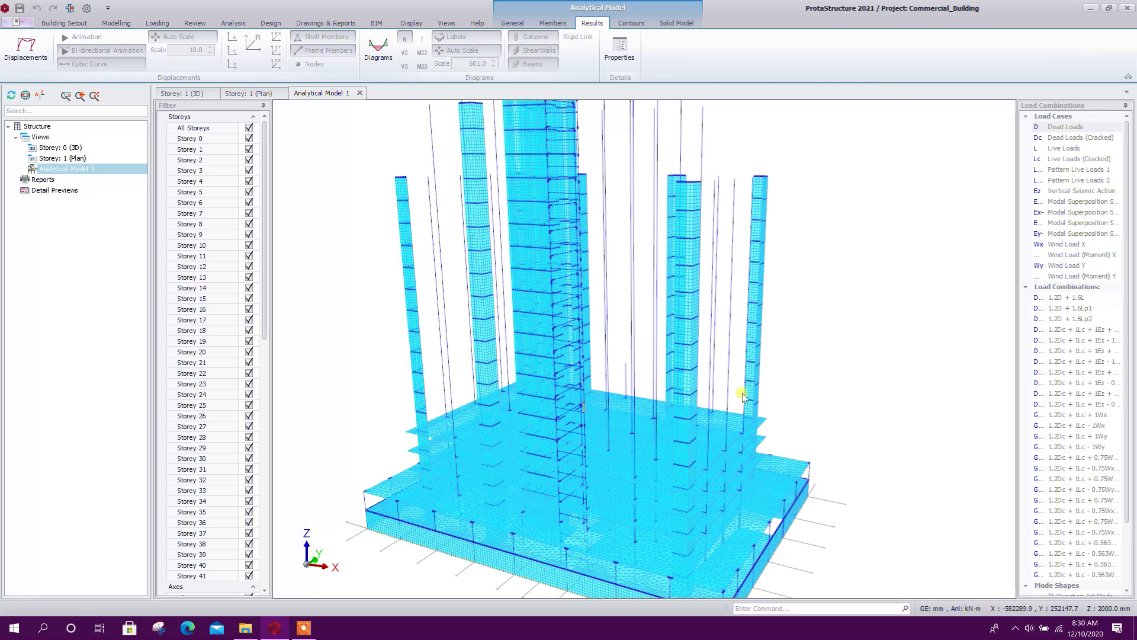
pyautogui.scroll(-1, 728, 412)
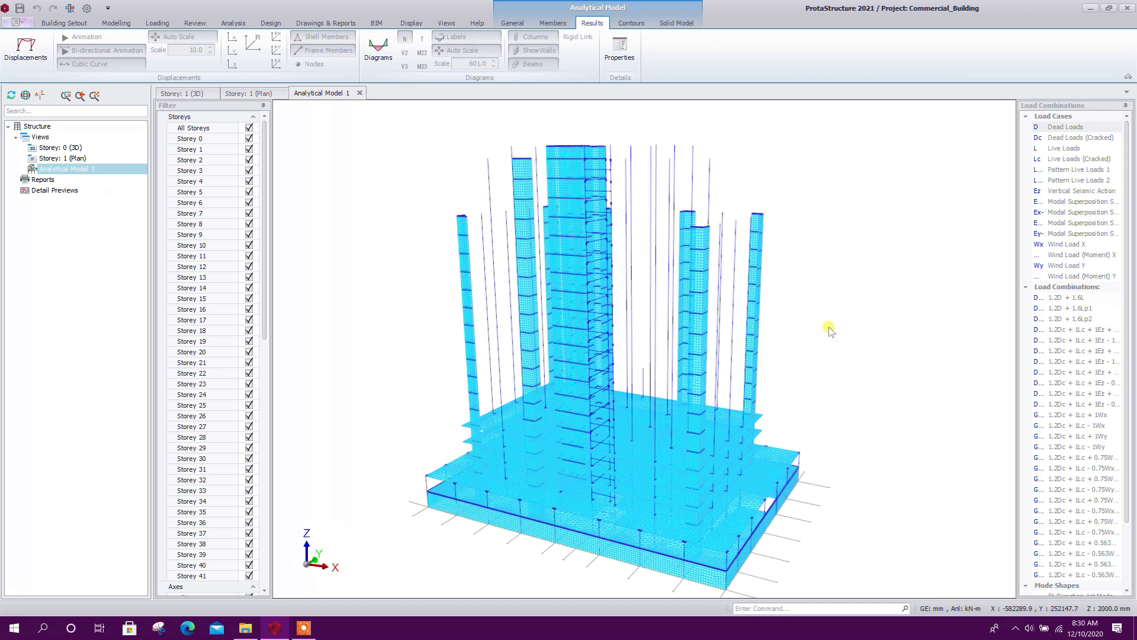
pyautogui.click(25, 48)
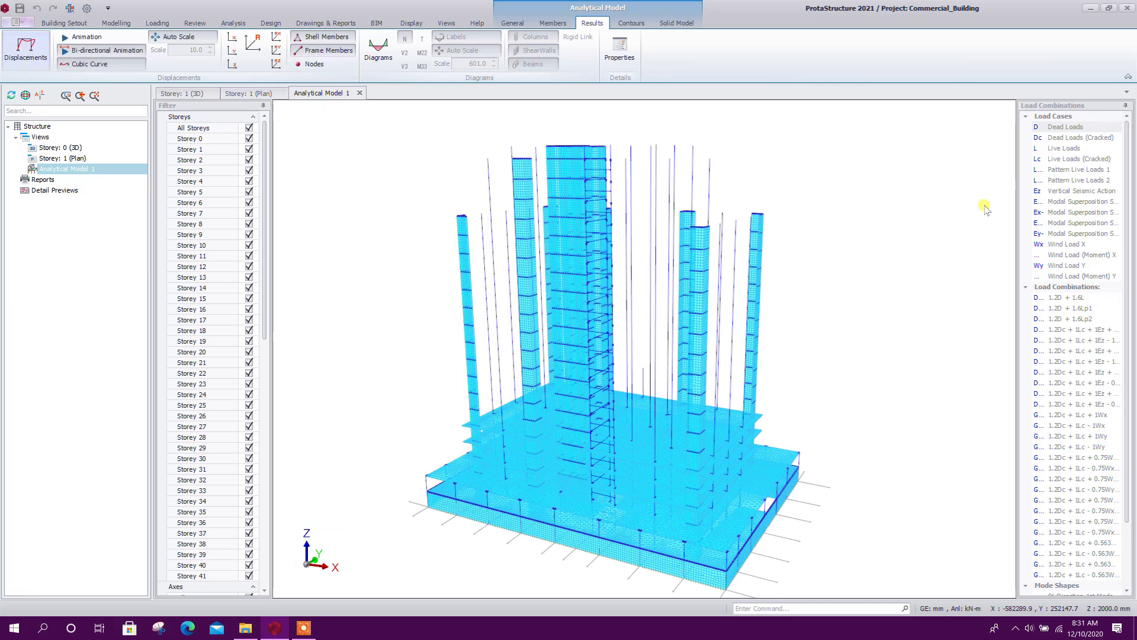
pyautogui.click(1048, 212)
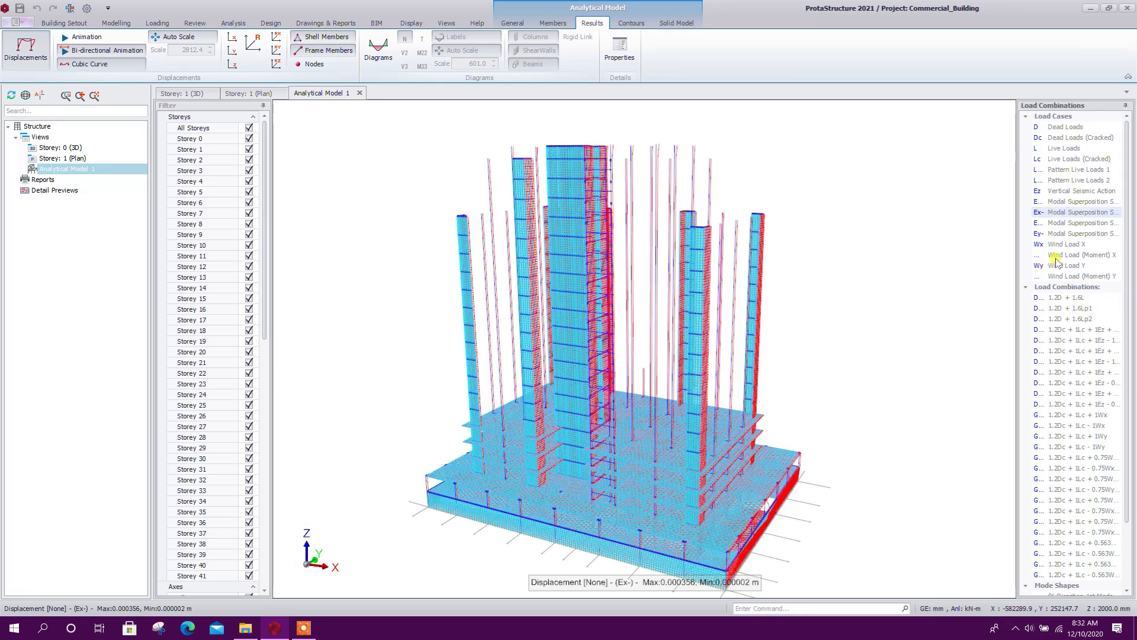
# Show the displacements for the Wind Load X case and switch the analytical results to the V2 force diagrams
pyautogui.click(1060, 244)
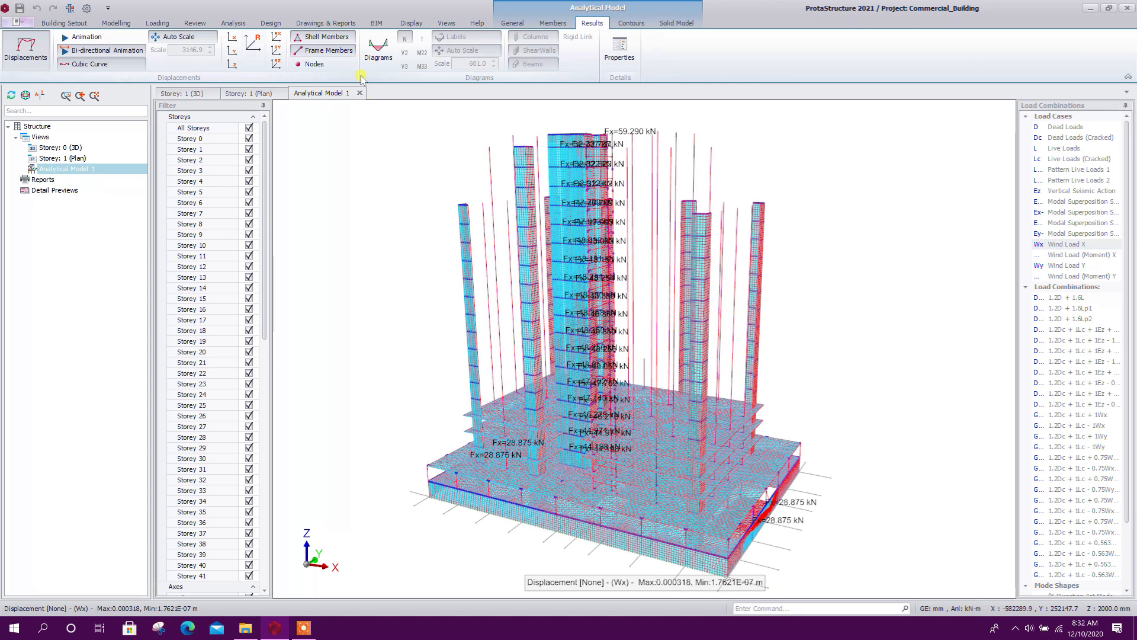
pyautogui.click(379, 51)
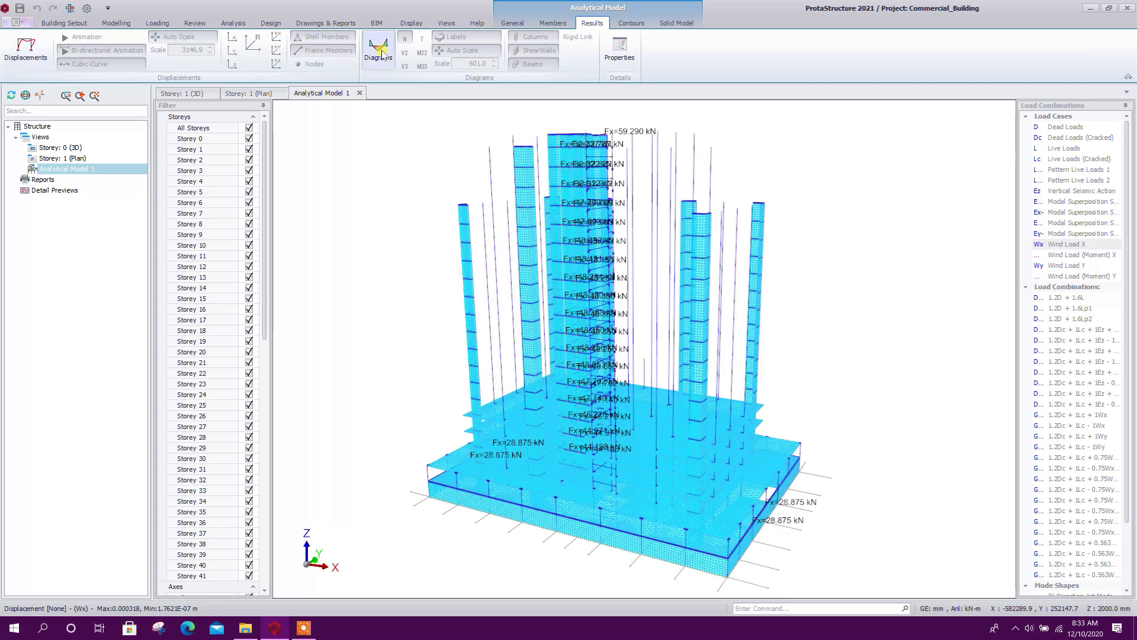
pyautogui.click(405, 53)
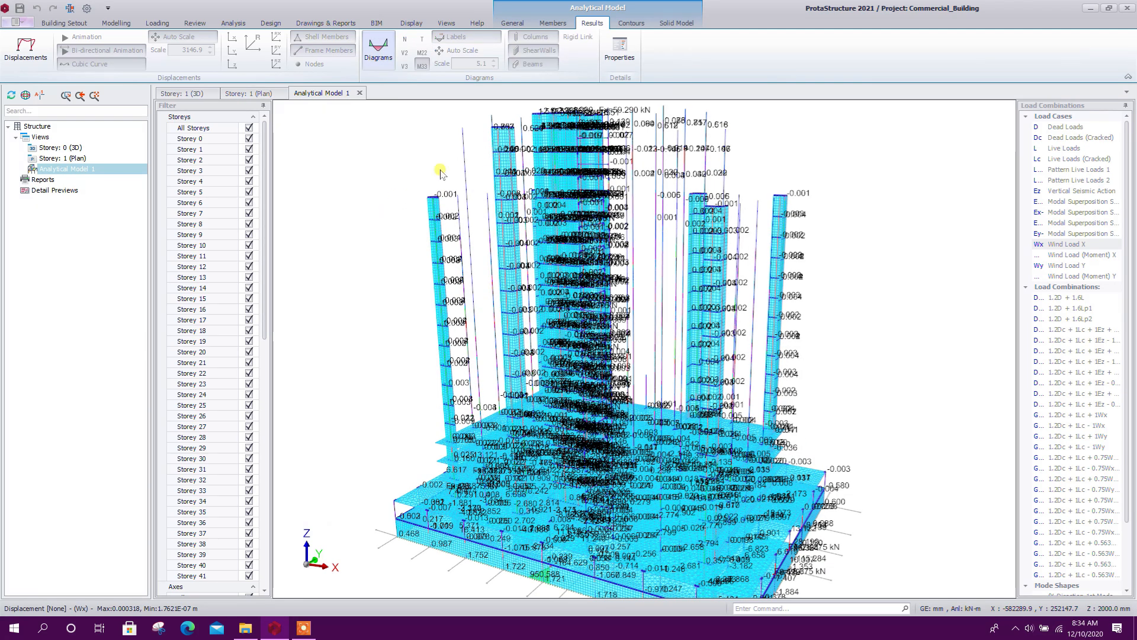
# Display the displacement contours on the shells in different directions and view them for the 1.2Dc + 1Lc + 1Wx combination
pyautogui.click(634, 23)
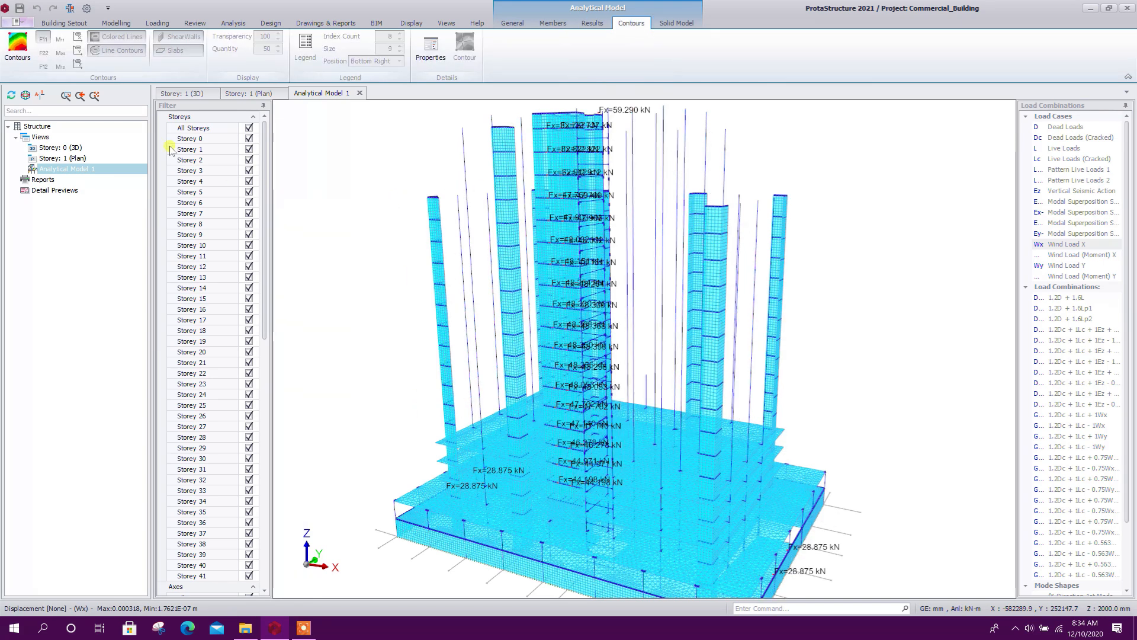
pyautogui.click(17, 46)
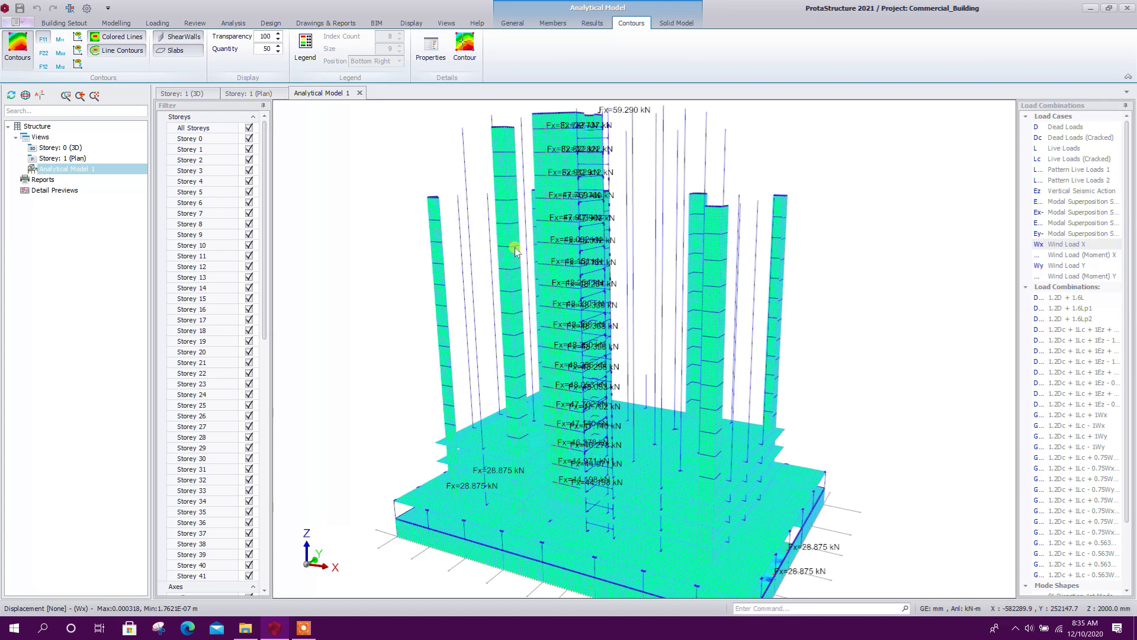
pyautogui.click(77, 39)
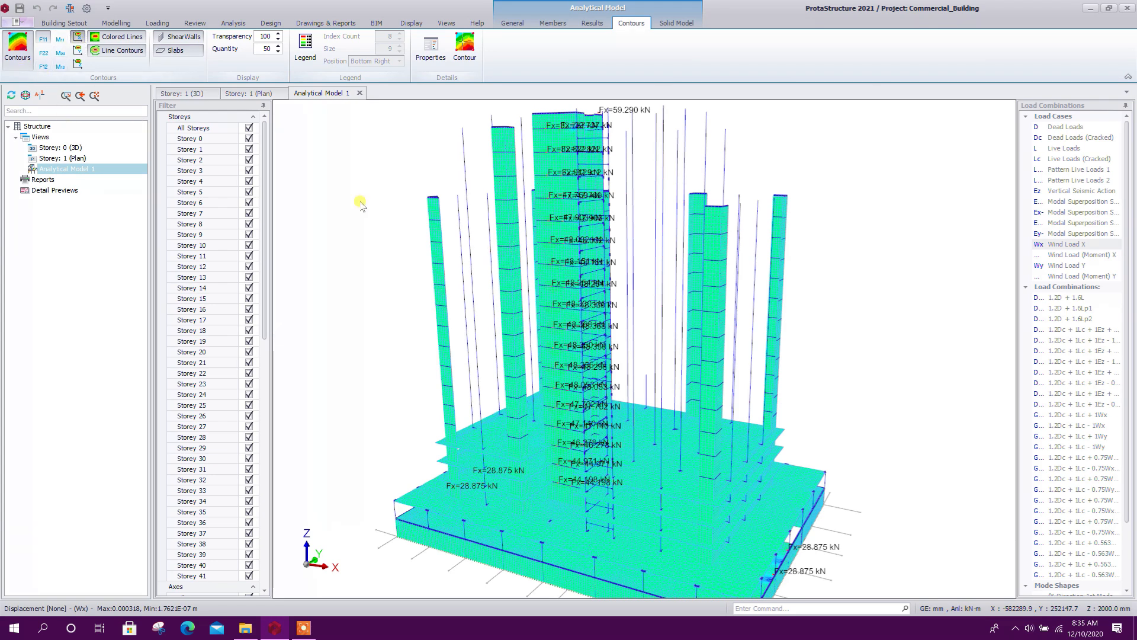
pyautogui.click(78, 51)
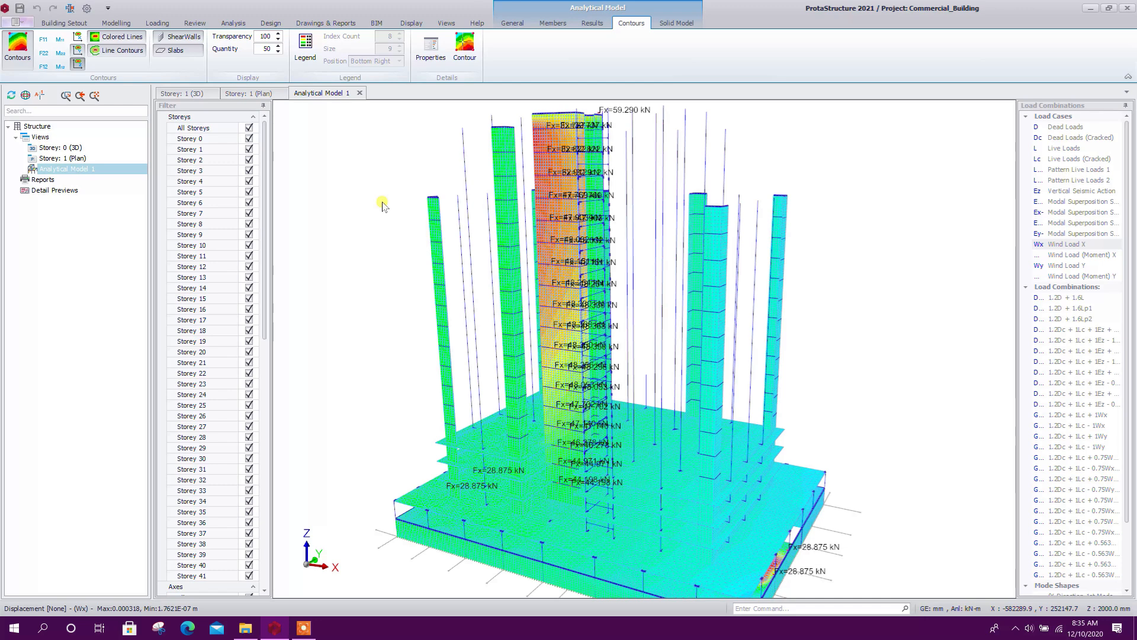
pyautogui.click(1035, 416)
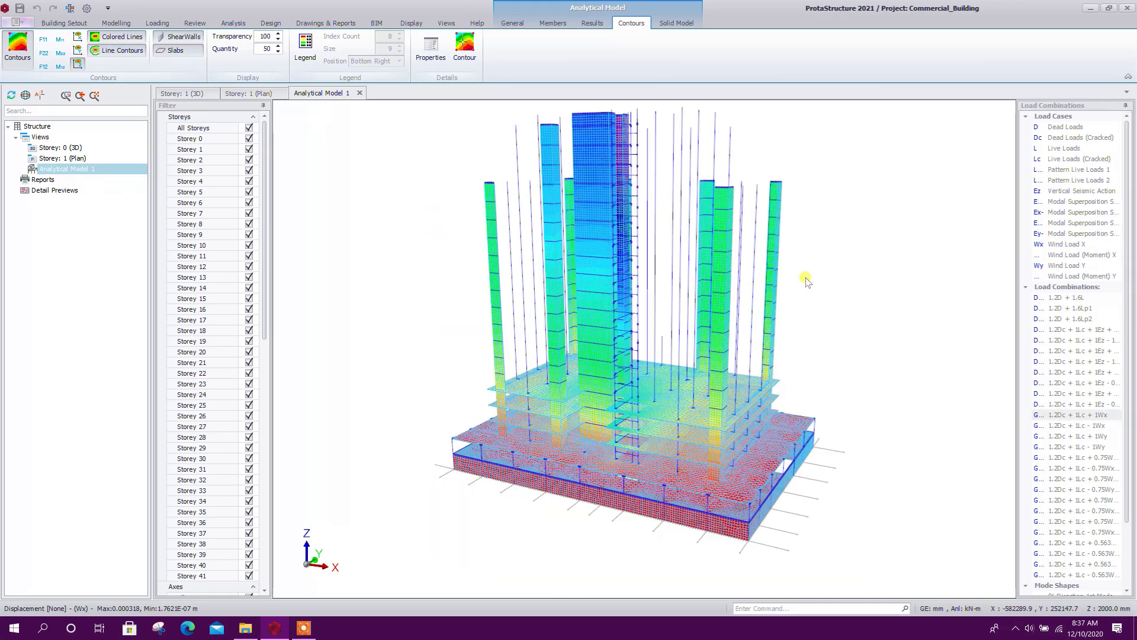
pyautogui.scroll(2, 807, 290)
pyautogui.moveTo(805, 290); pyautogui.dragTo(805, 320, button='middle')
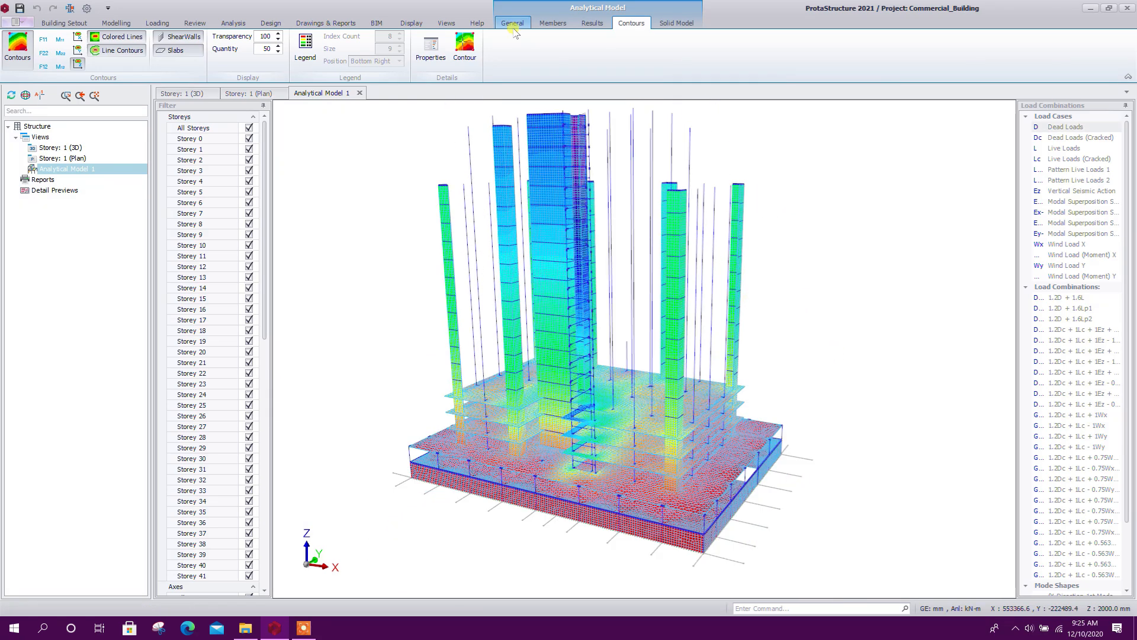
# Switch the analytical model to plan view and turn off the display of shell edges in the Shell Settings
pyautogui.click(512, 24)
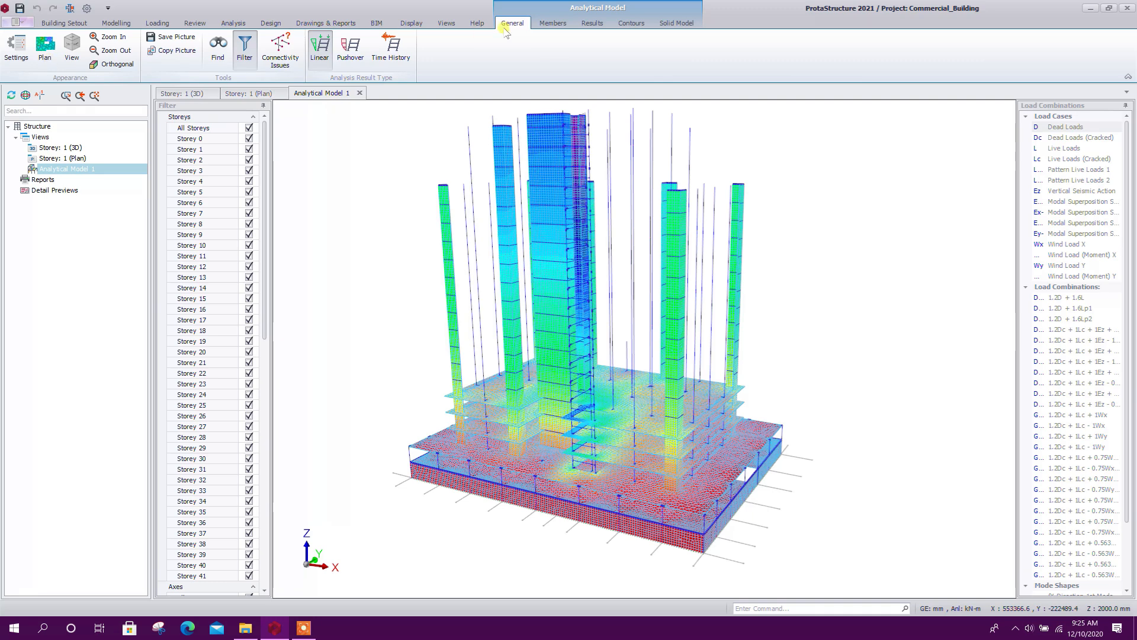
pyautogui.click(45, 47)
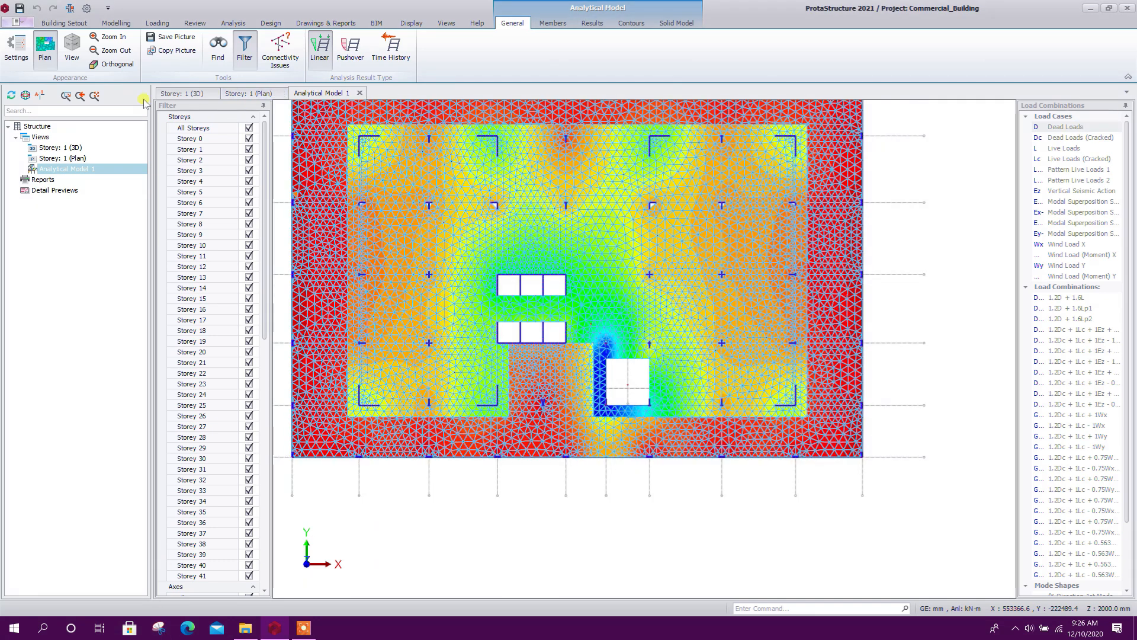
pyautogui.click(16, 47)
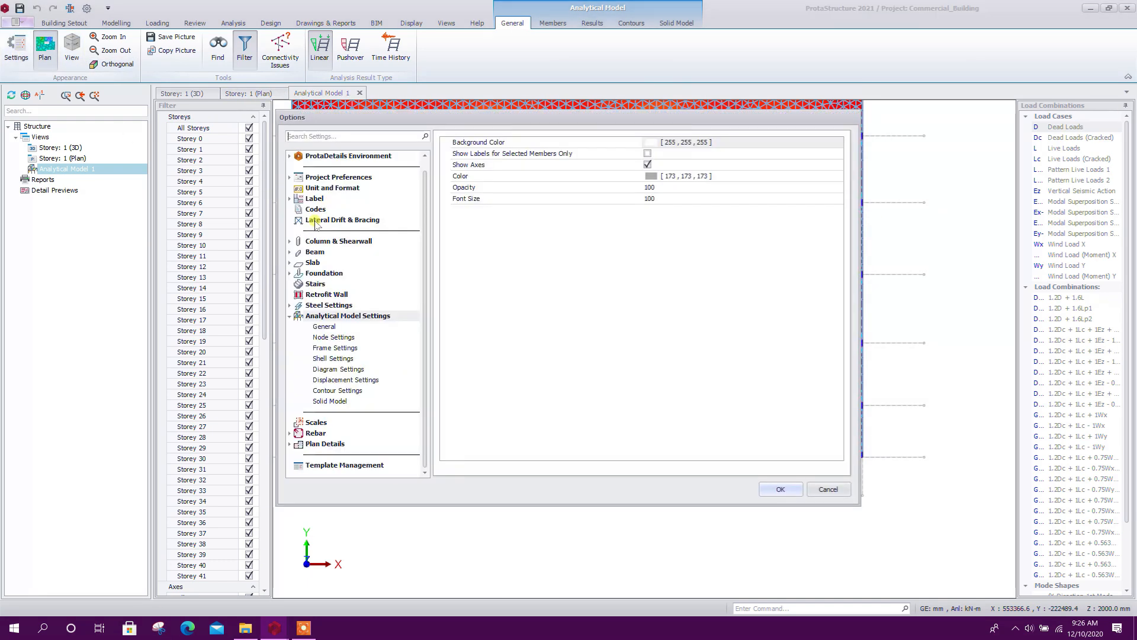
pyautogui.click(343, 359)
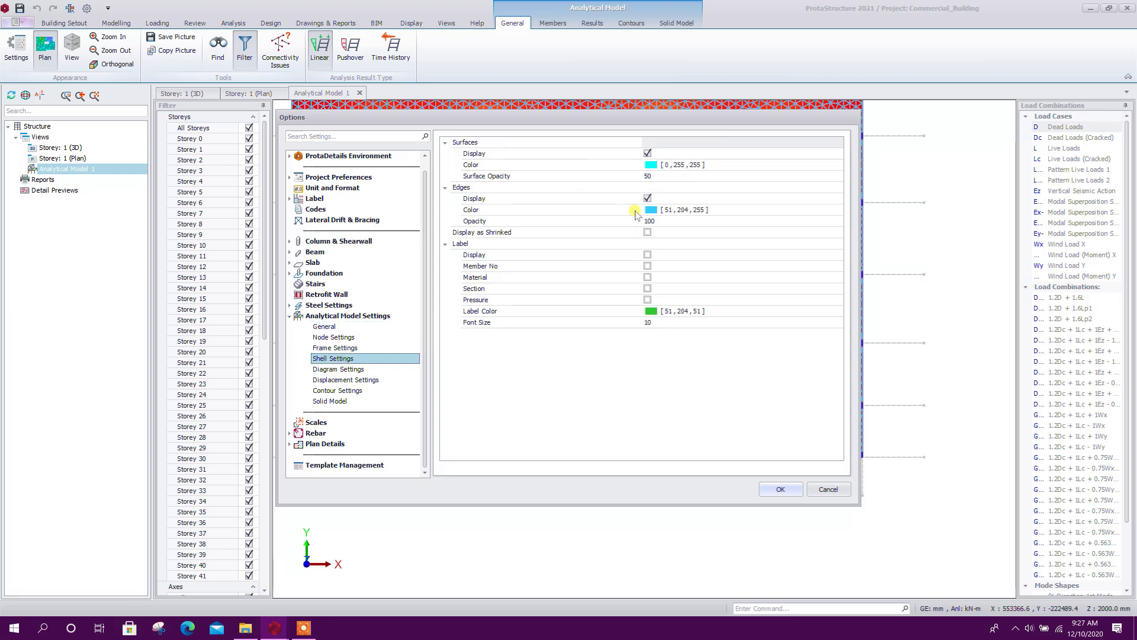
pyautogui.click(647, 199)
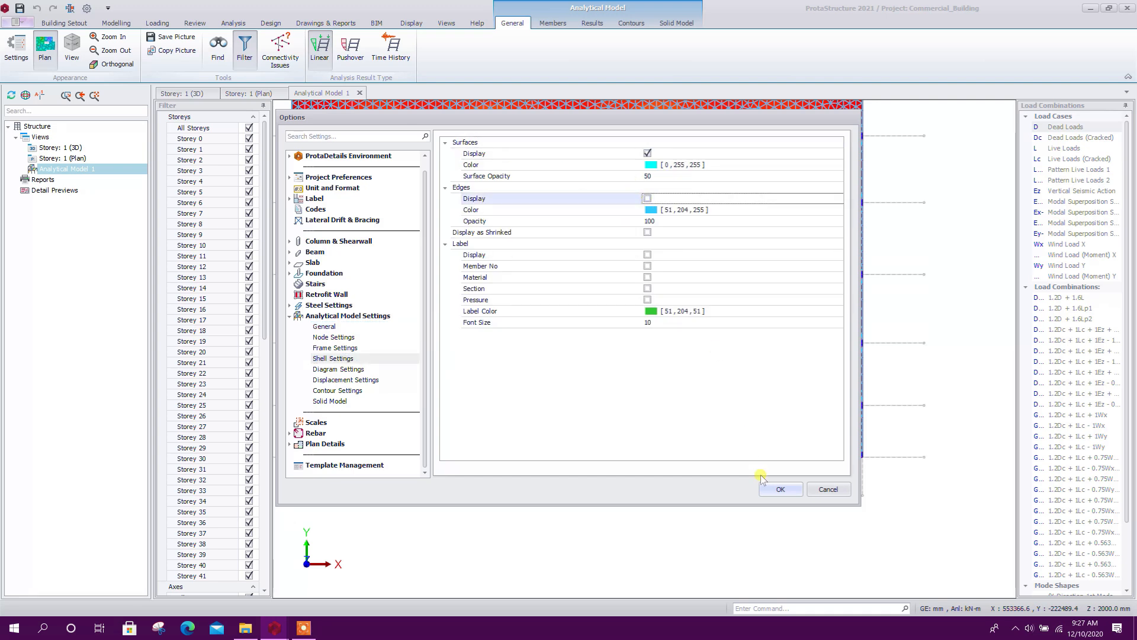
pyautogui.click(779, 489)
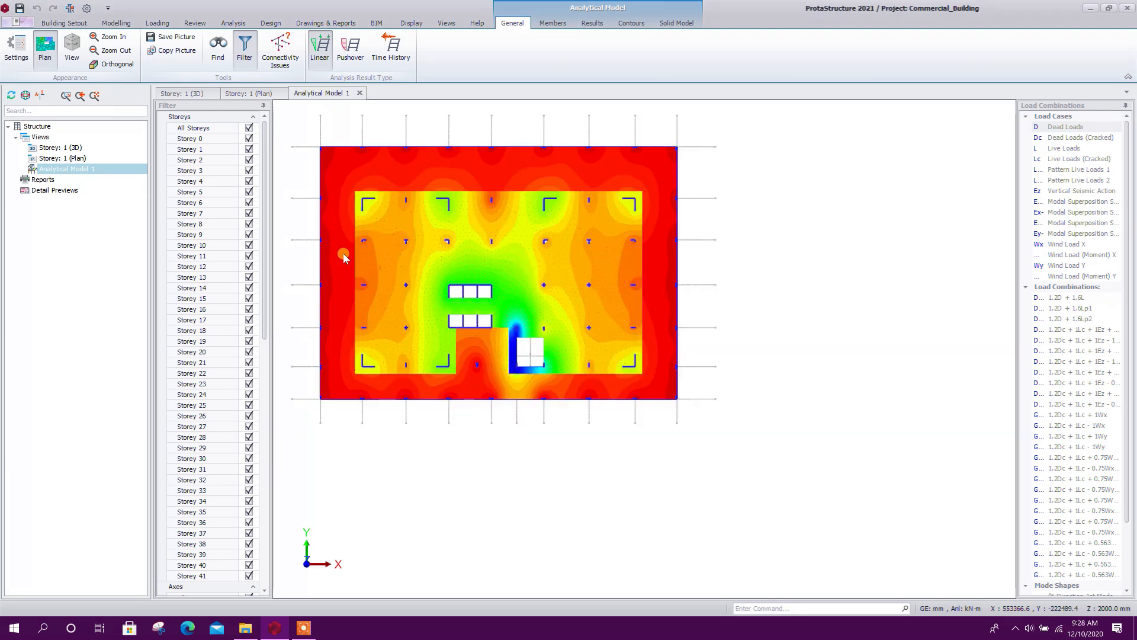
# Inspect the contour plan without the mesh edges, then turn on orthogonal projection and view the contours in 3D
pyautogui.scroll(3, 395, 268)
pyautogui.scroll(2, 462, 310)
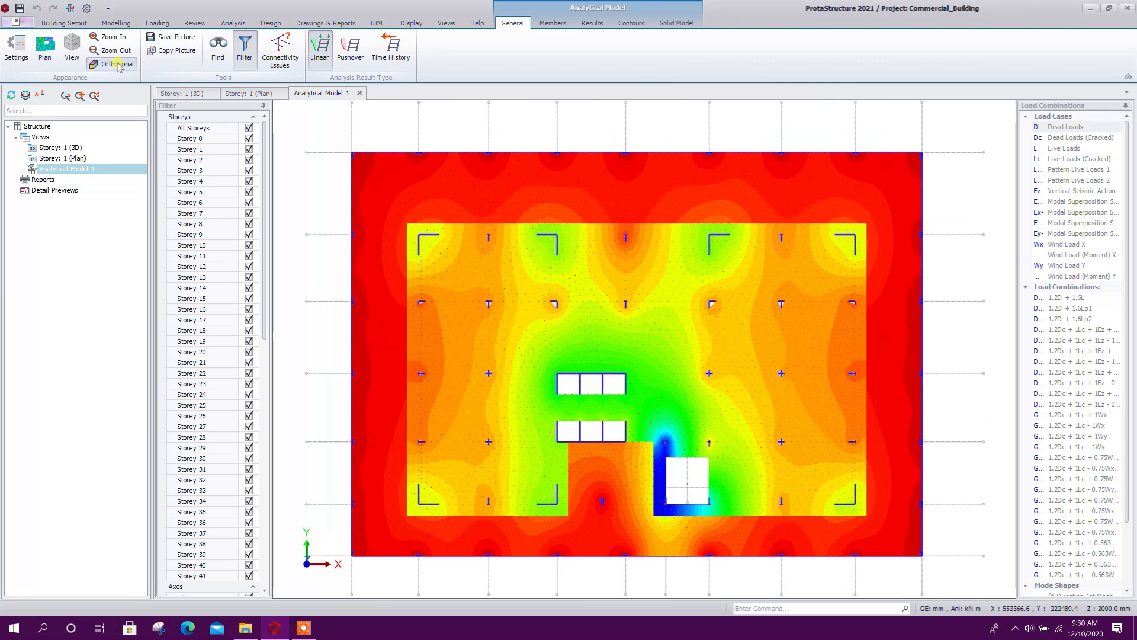
pyautogui.click(117, 64)
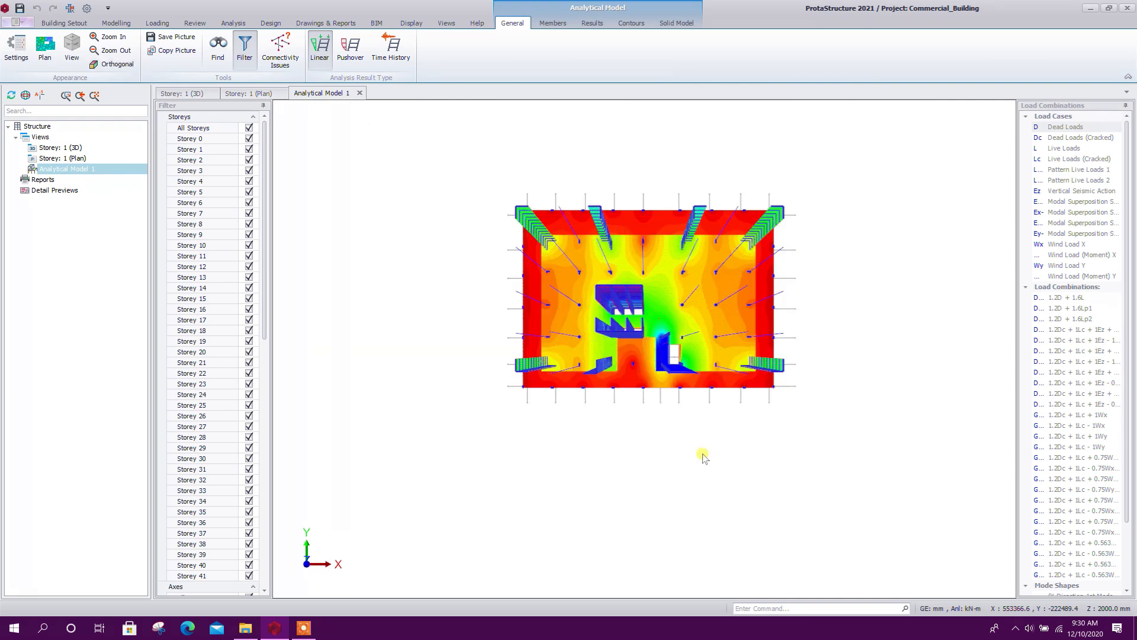
pyautogui.moveTo(704, 455); pyautogui.dragTo(863, 414, button='middle')
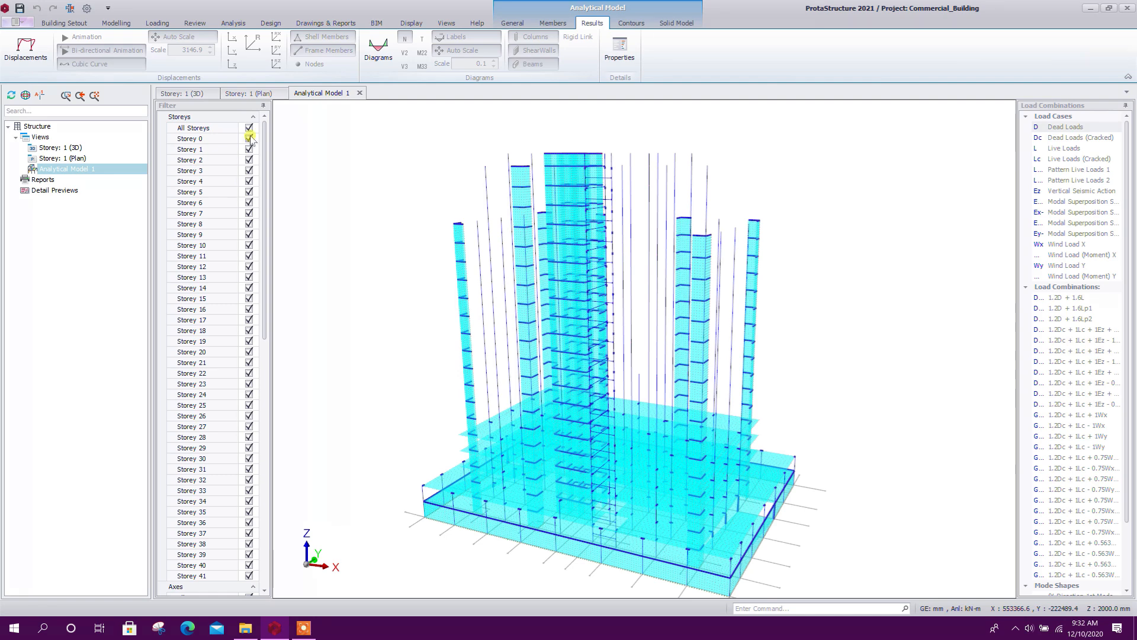
# Filter the analytical model to show only Storey 0, Storey 1 and Storey 2
pyautogui.click(249, 127)
pyautogui.click(249, 139)
pyautogui.click(249, 150)
pyautogui.click(248, 160)
pyautogui.moveTo(685, 482)
pyautogui.mouseDown(button='middle')
pyautogui.moveTo(655, 538)
pyautogui.moveTo(550, 558)
pyautogui.moveTo(482, 563)
pyautogui.moveTo(388, 525)
pyautogui.moveTo(596, 558)
pyautogui.moveTo(701, 543)
pyautogui.moveTo(557, 465)
pyautogui.moveTo(554, 500)
pyautogui.moveTo(574, 452)
pyautogui.mouseUp(button='middle')
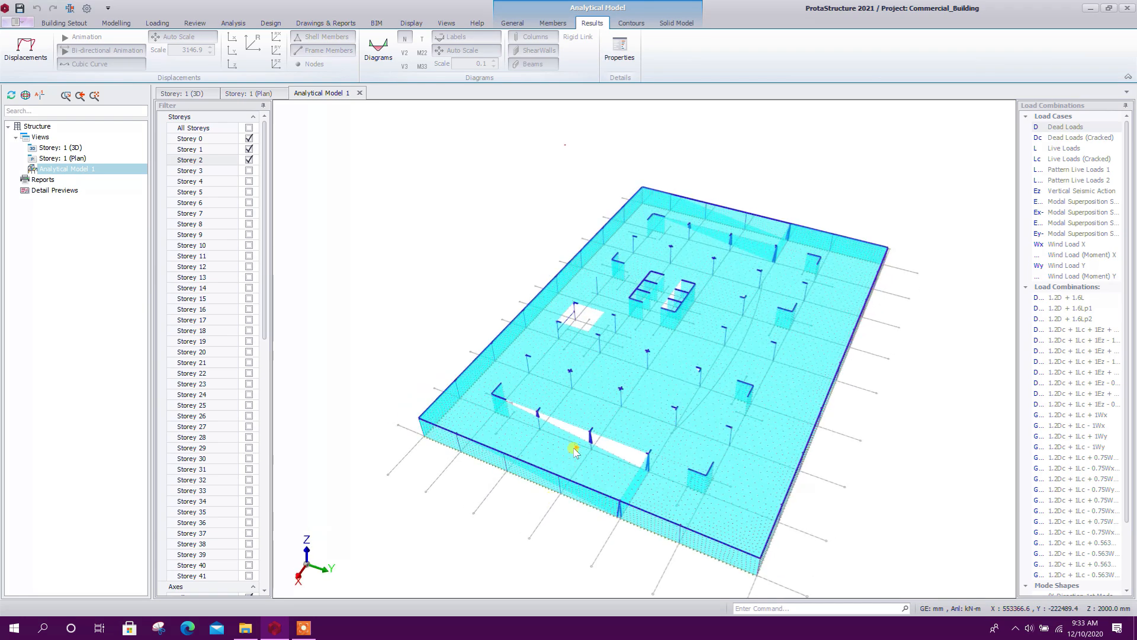
pyautogui.scroll(2, 574, 452)
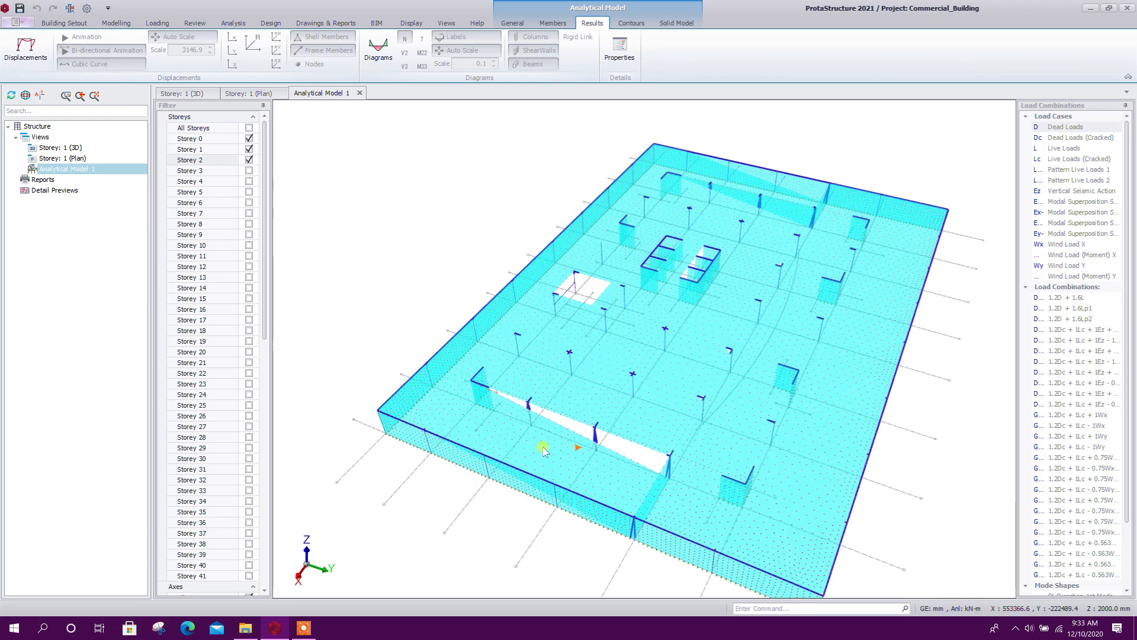
# Display the contours and the labelled axial force (N) diagrams for the filtered storeys
pyautogui.click(632, 23)
pyautogui.click(28, 50)
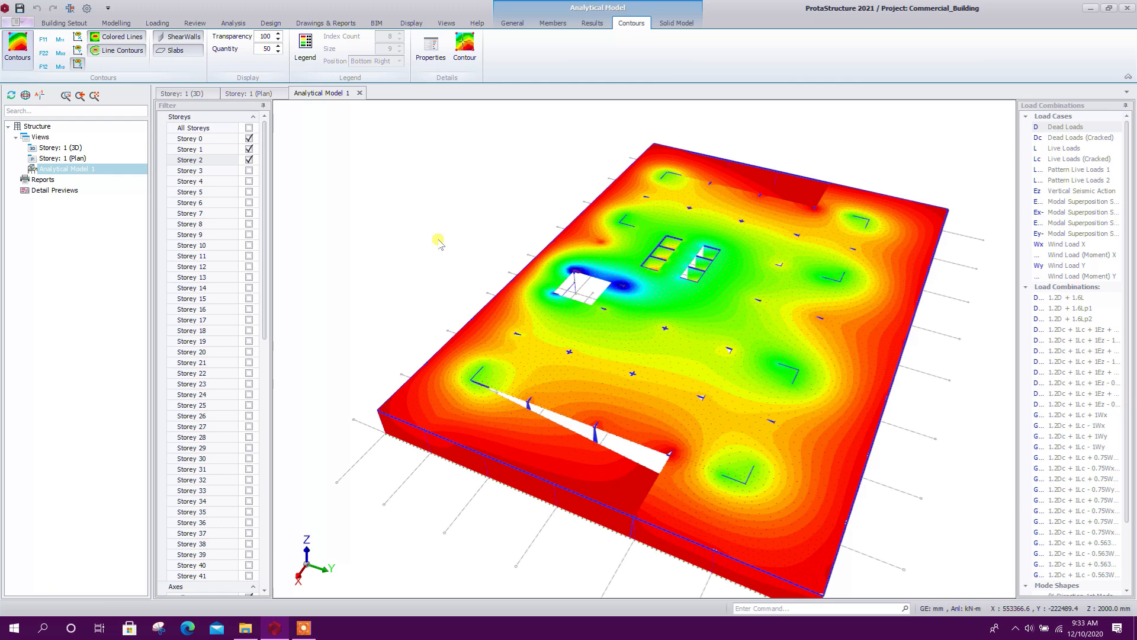
pyautogui.moveTo(444, 308); pyautogui.dragTo(655, 452, button='middle')
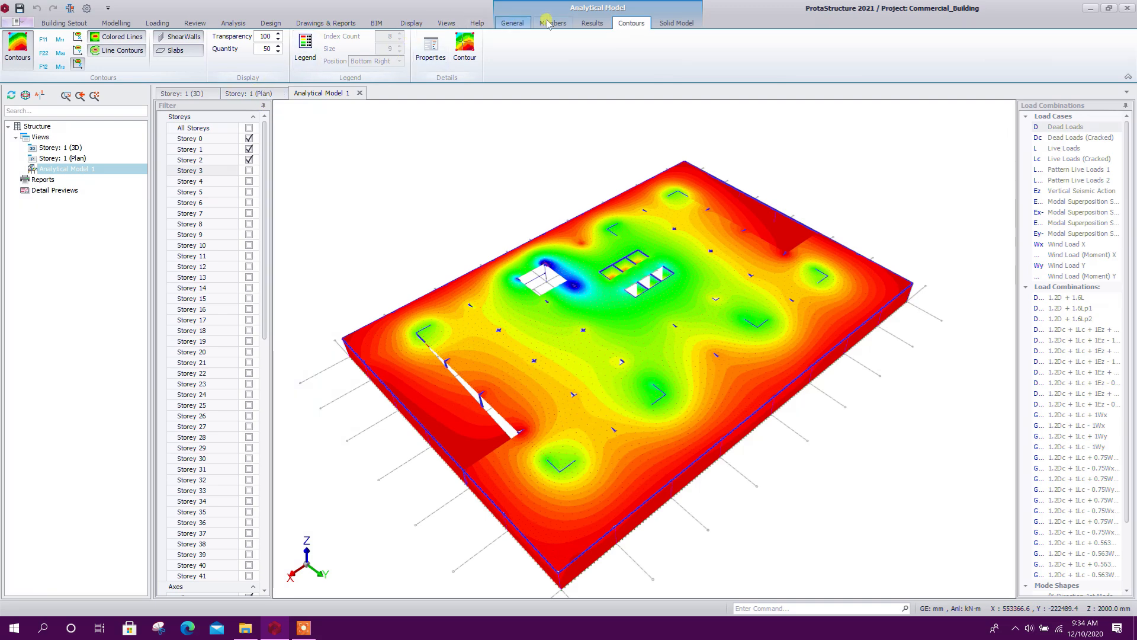
pyautogui.click(593, 24)
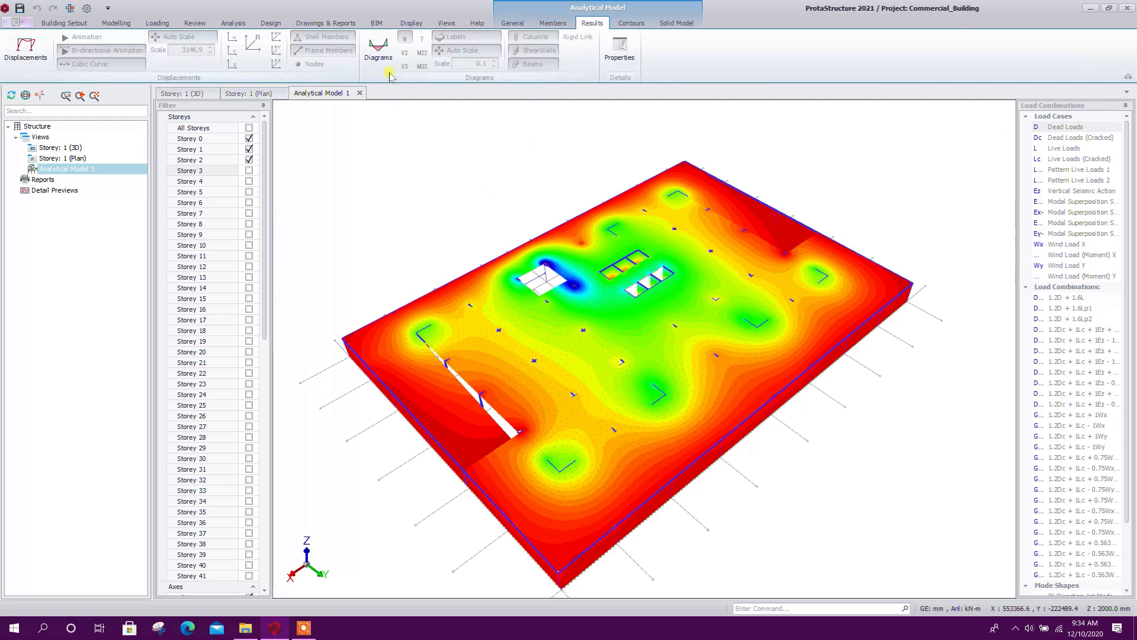
pyautogui.click(379, 53)
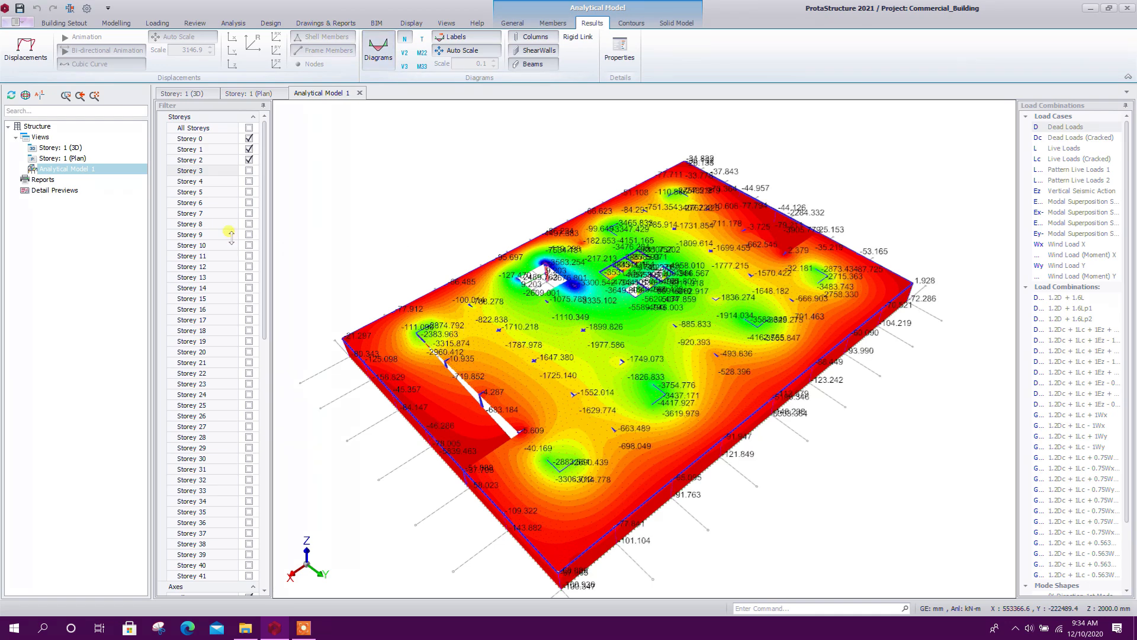
# Hide the slabs through the member type filter so the column and shear wall diagrams can be read
pyautogui.scroll(-12, 242, 255)
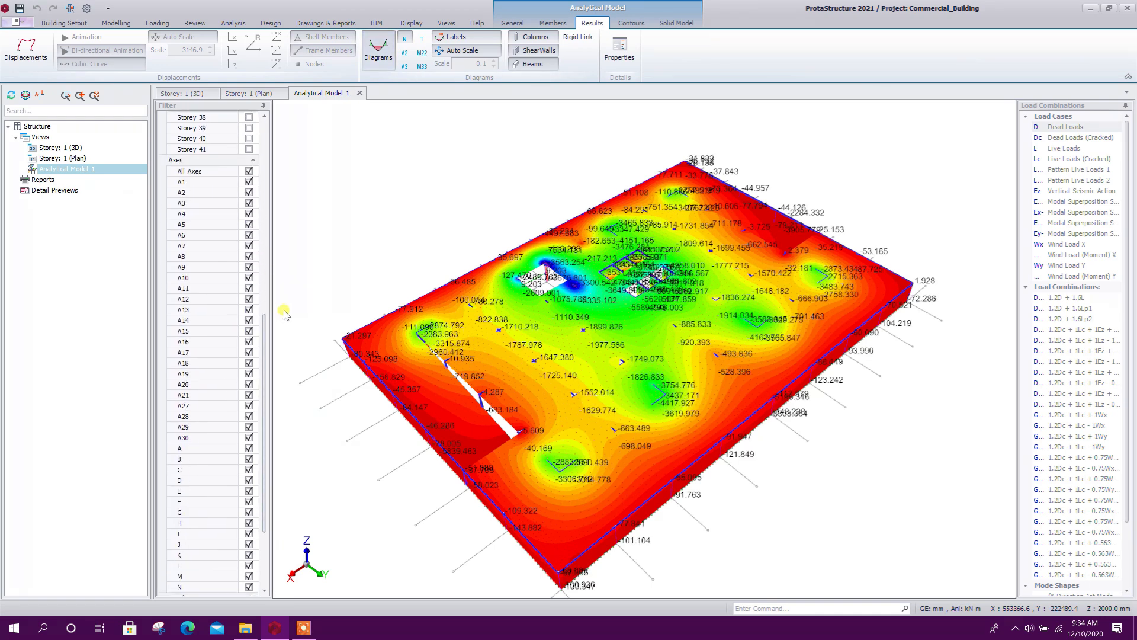
pyautogui.scroll(-4, 260, 331)
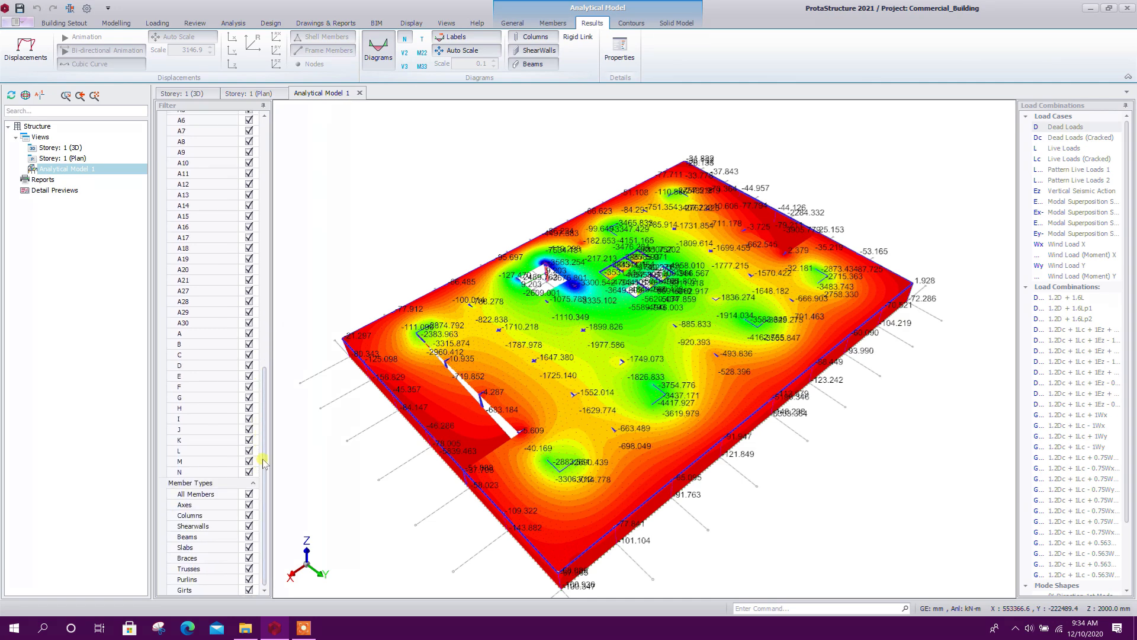
pyautogui.click(249, 548)
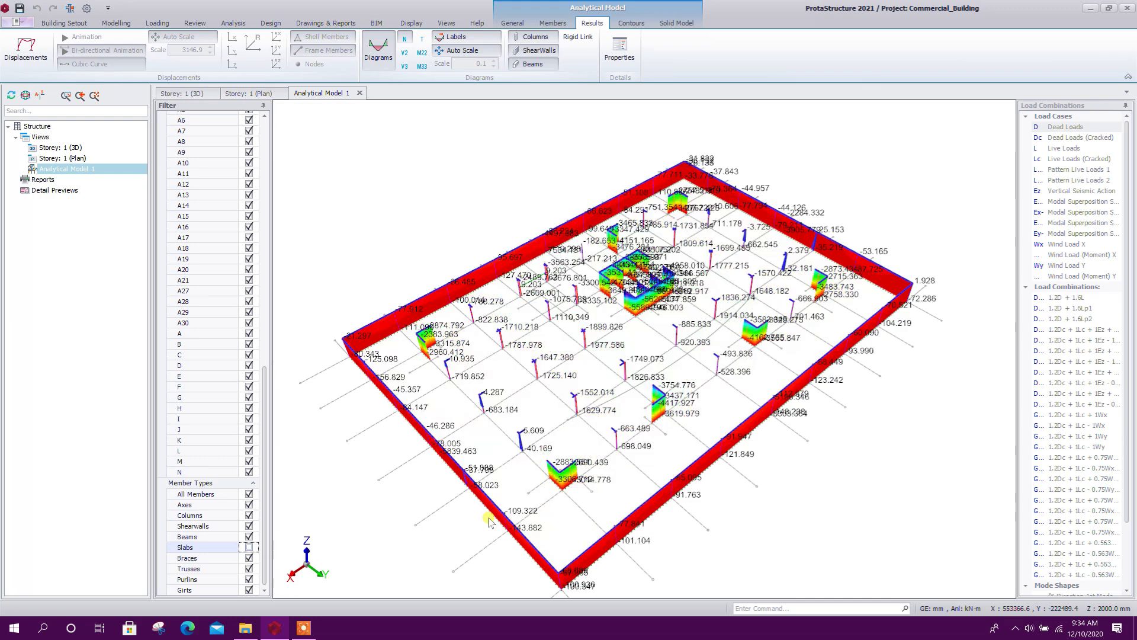
pyautogui.scroll(3, 524, 368)
pyautogui.scroll(4, 525, 369)
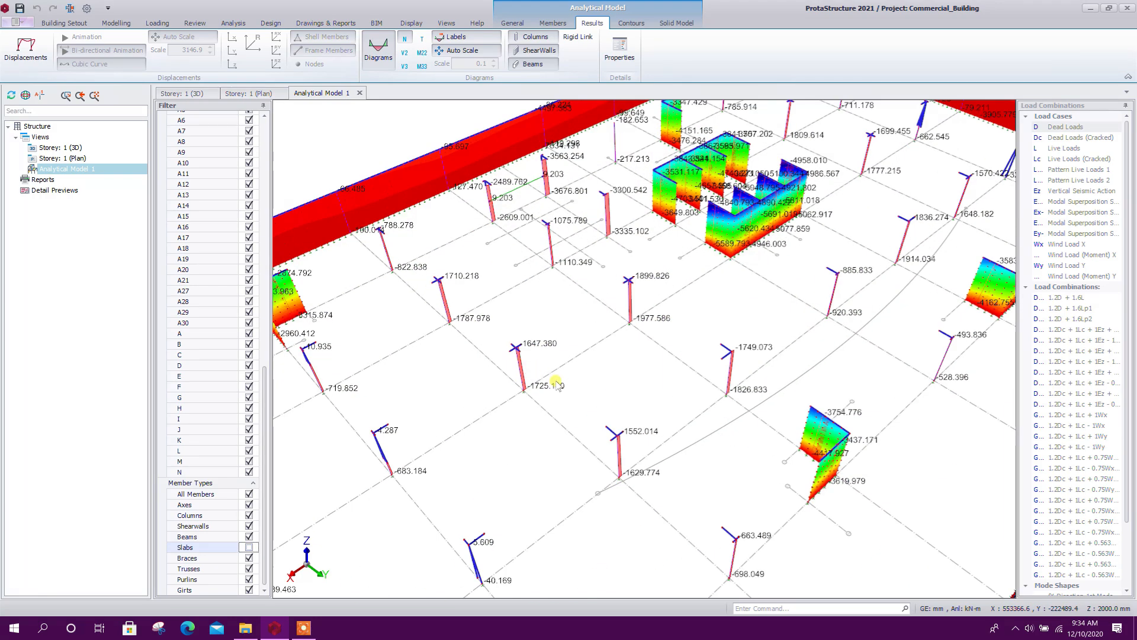
# Examine the column and shear wall axial forces for the 1.2D + 1.6L combination and look through the load combinations and mode shapes
pyautogui.scroll(-2, 546, 408)
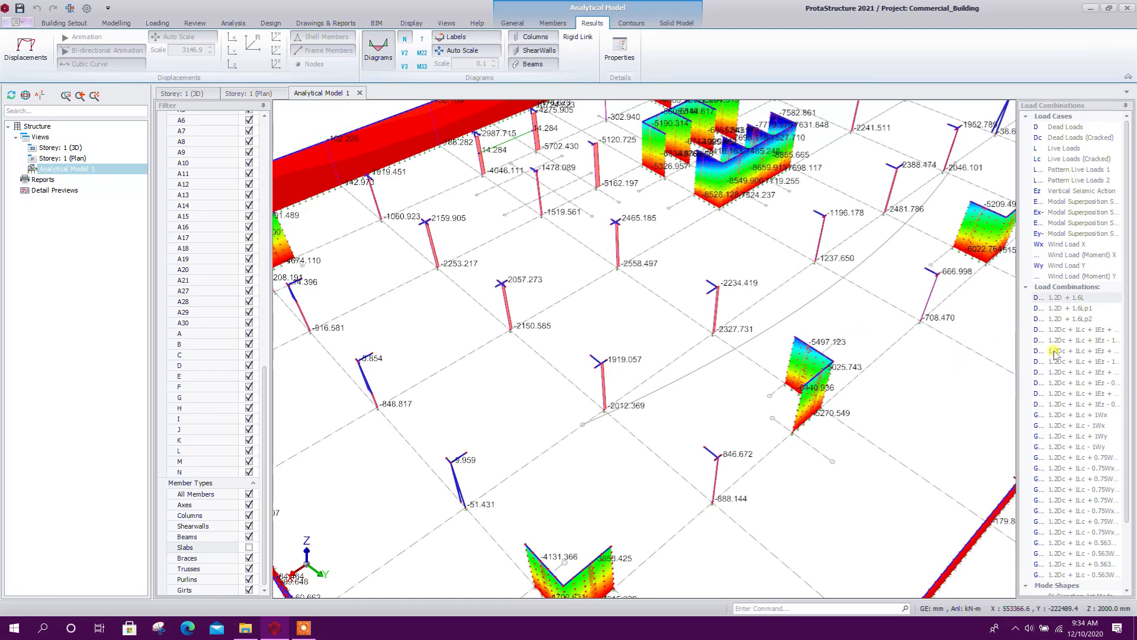
pyautogui.scroll(-1, 1065, 371)
pyautogui.scroll(-1, 1064, 362)
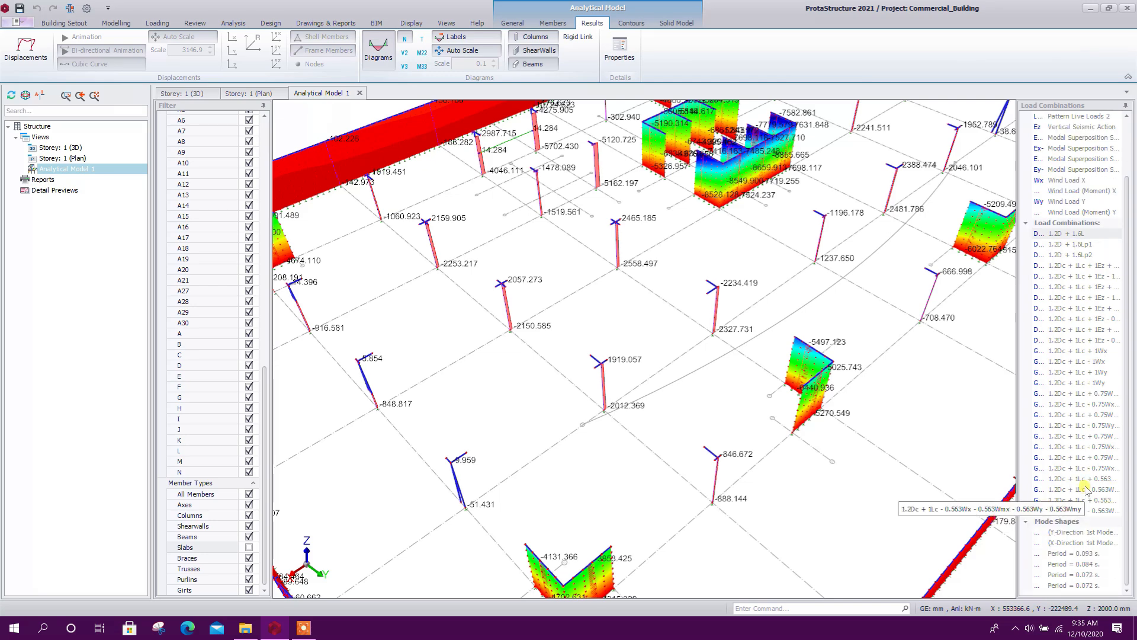
pyautogui.scroll(2, 673, 423)
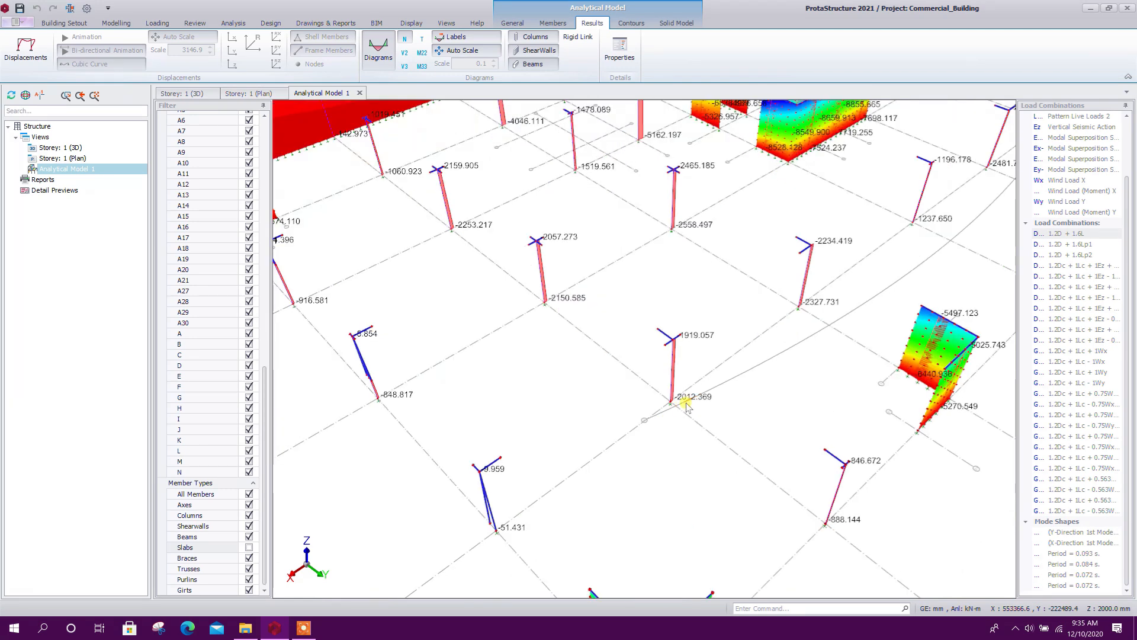
pyautogui.scroll(-3, 714, 404)
pyautogui.moveTo(553, 393); pyautogui.dragTo(570, 399, button='middle')
pyautogui.scroll(-2, 571, 399)
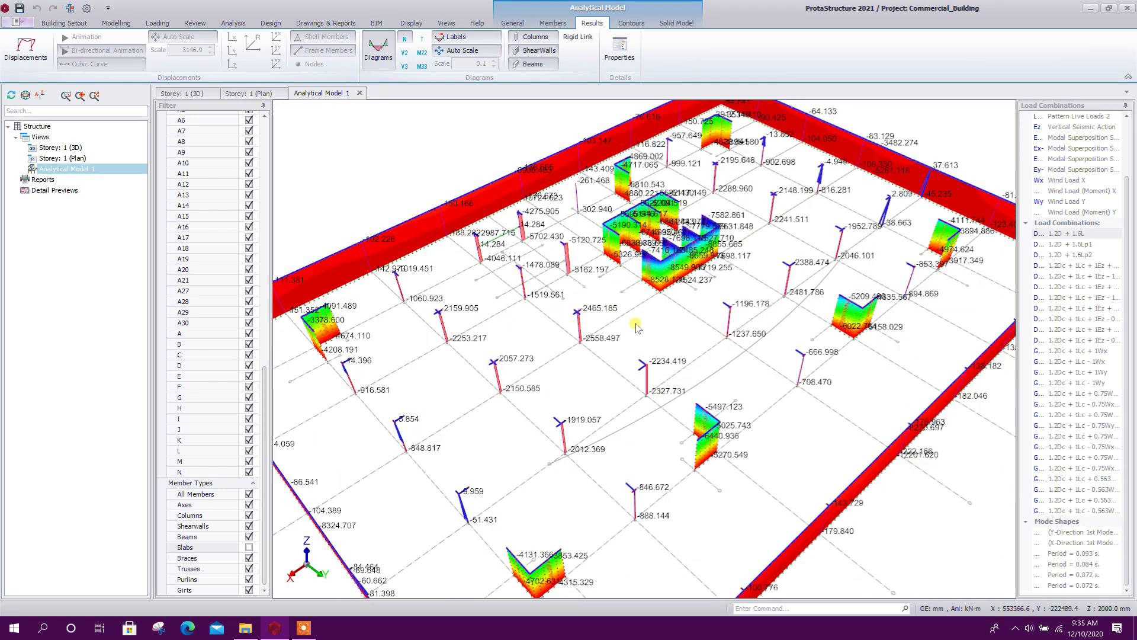
pyautogui.moveTo(622, 312); pyautogui.dragTo(626, 305, button='middle')
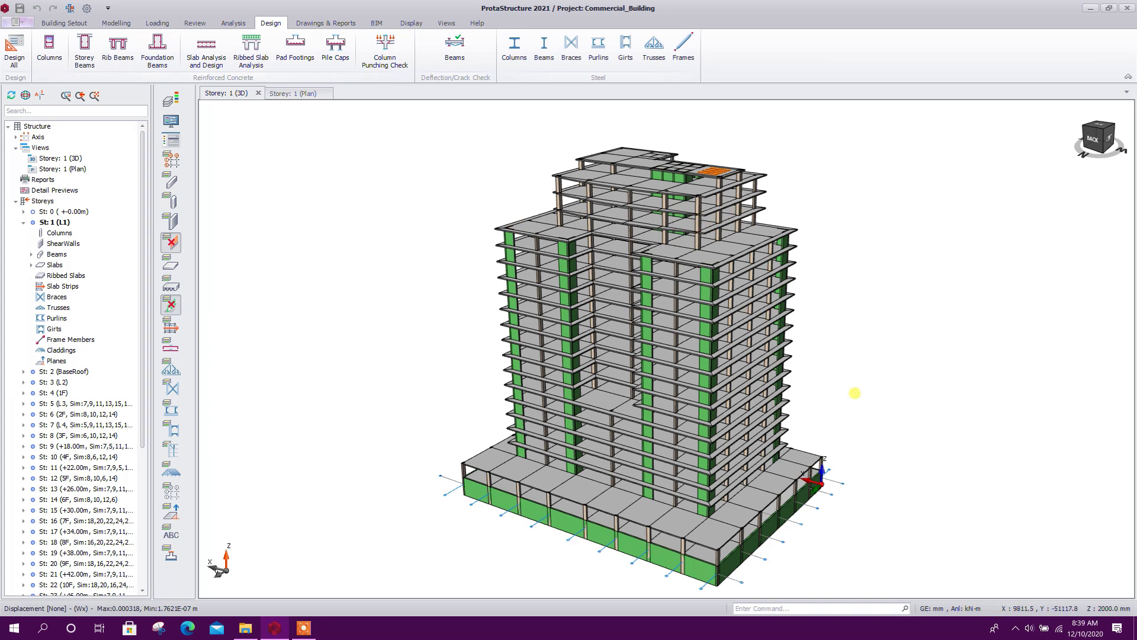
# Start the reinforced concrete storey beam design and automatically group all similar beam axes
pyautogui.moveTo(856, 393); pyautogui.dragTo(848, 397, button='middle')
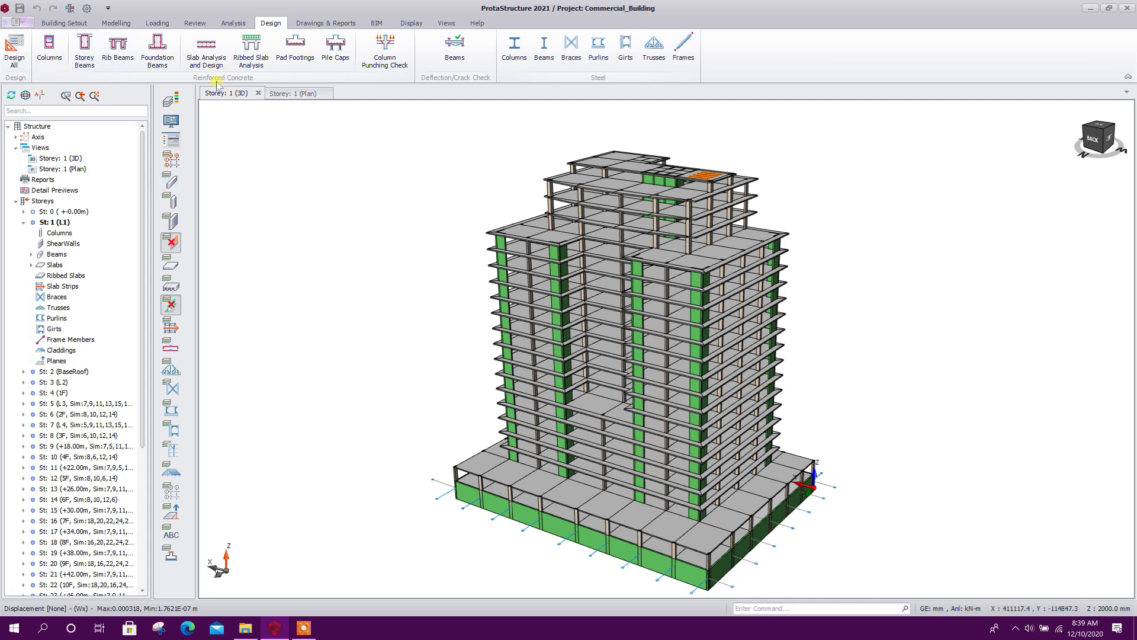
pyautogui.click(85, 61)
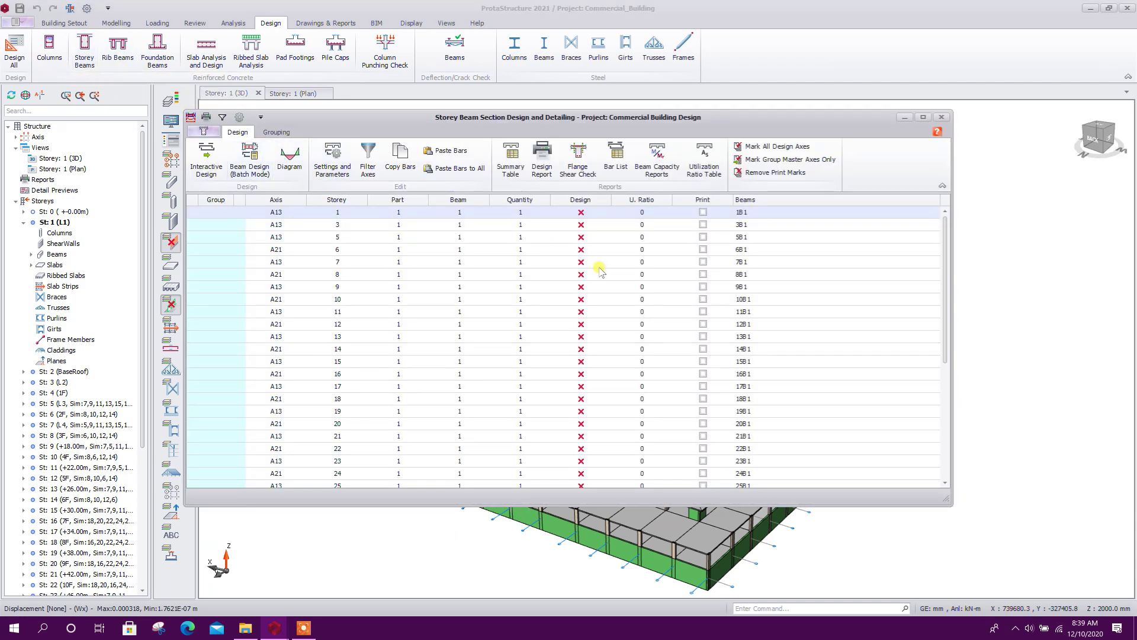
pyautogui.click(276, 132)
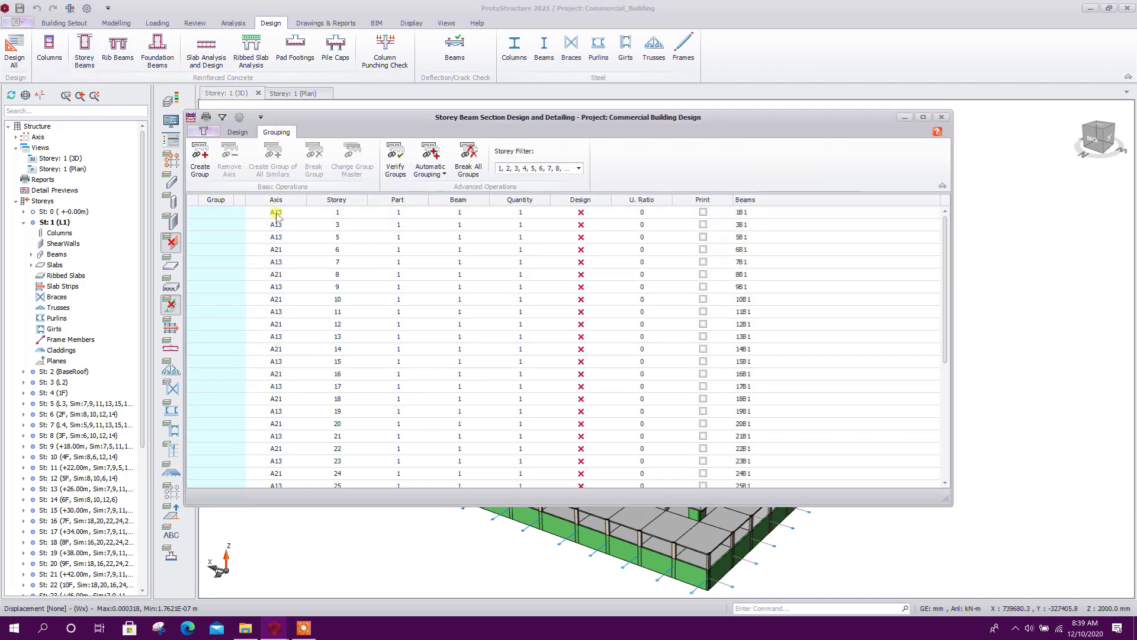
pyautogui.click(444, 175)
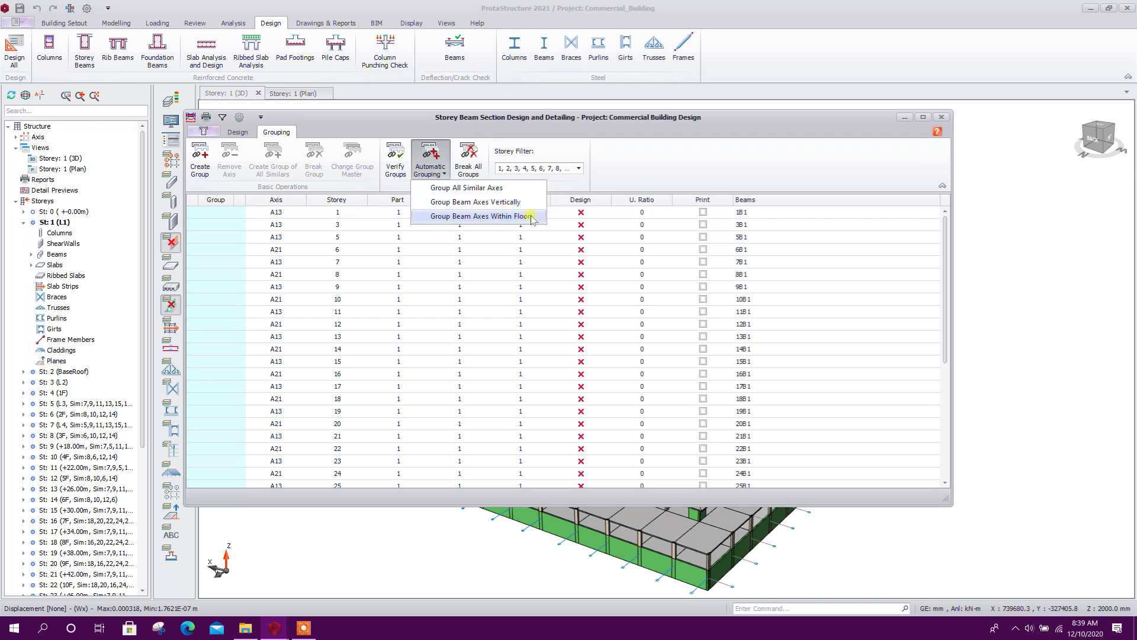
pyautogui.click(478, 188)
pyautogui.click(579, 330)
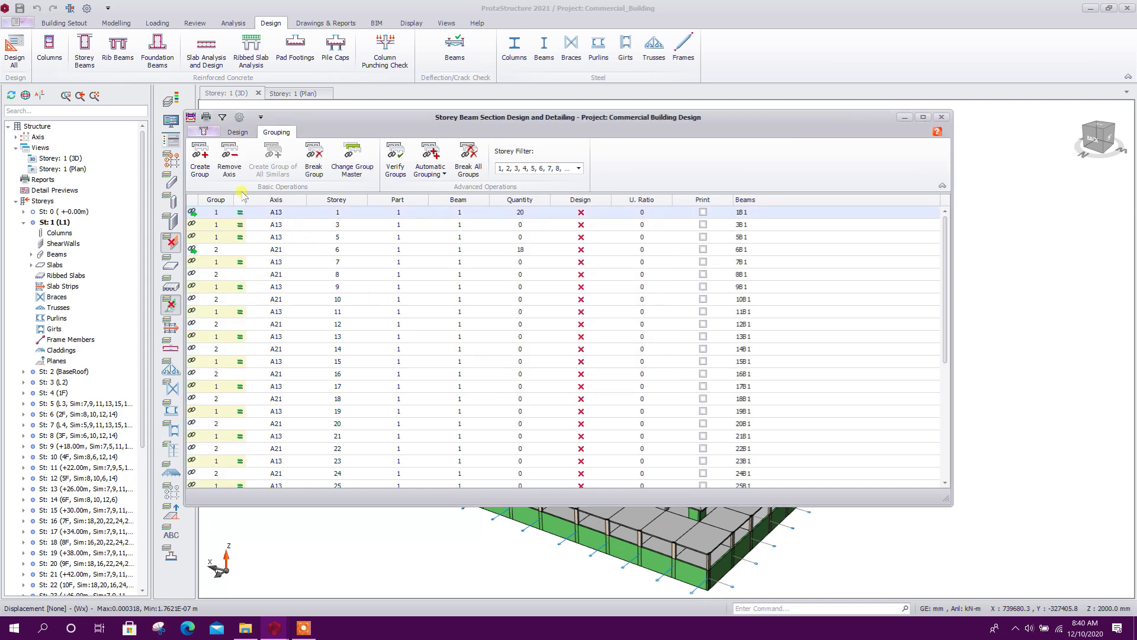
# Run the batch beam reinforcement design for all storeys, checking steel and selecting new steel when previous bars are insufficient
pyautogui.click(246, 134)
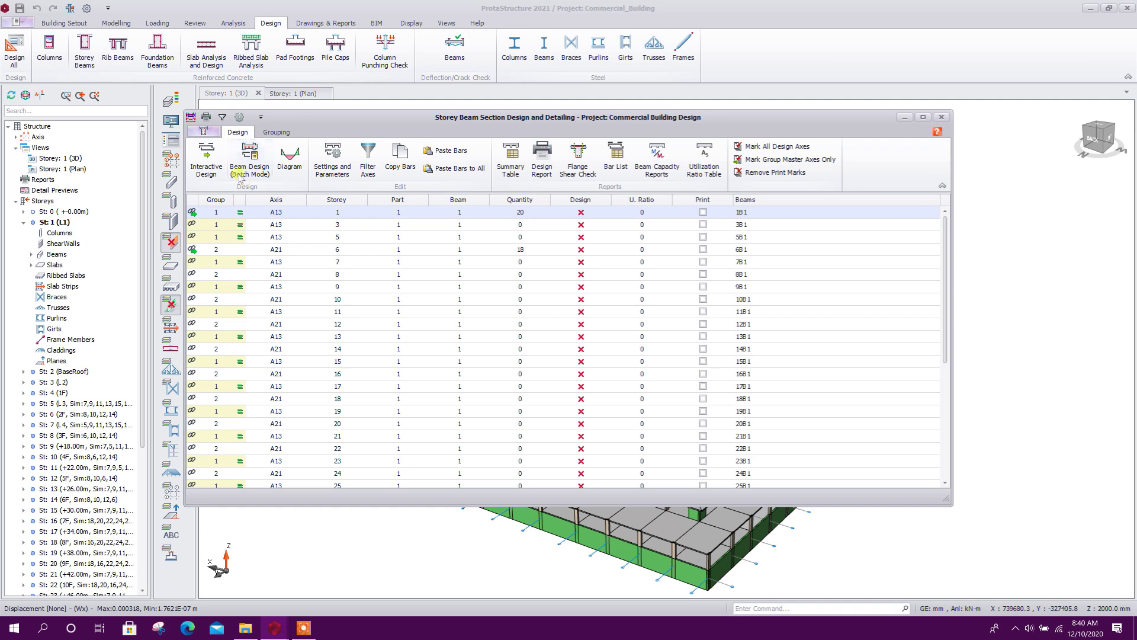
pyautogui.click(256, 172)
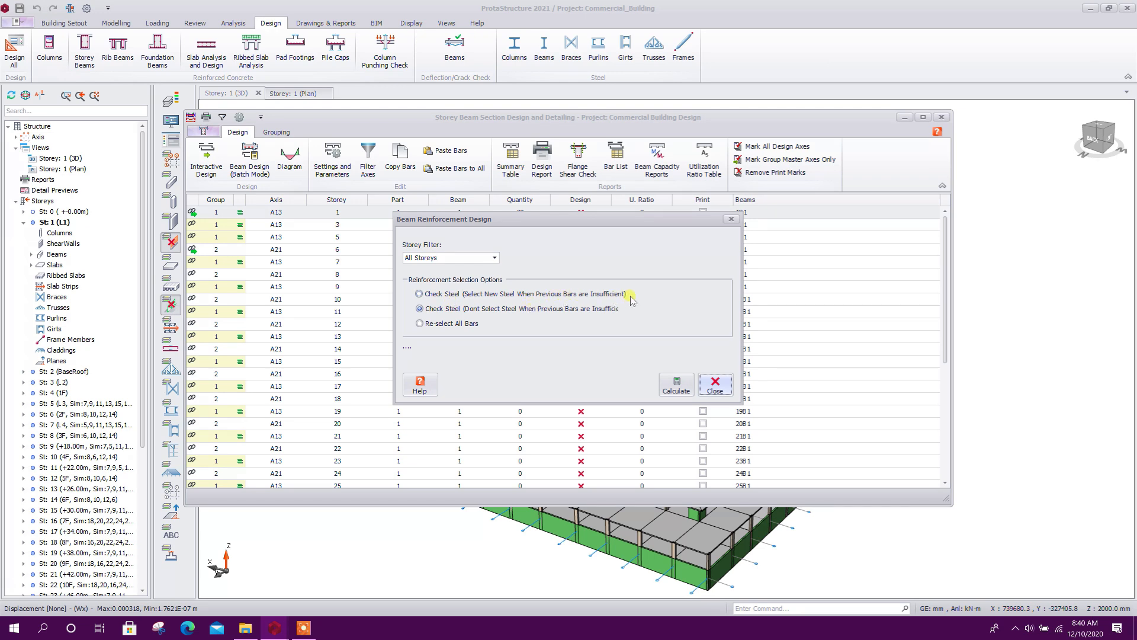
pyautogui.click(445, 295)
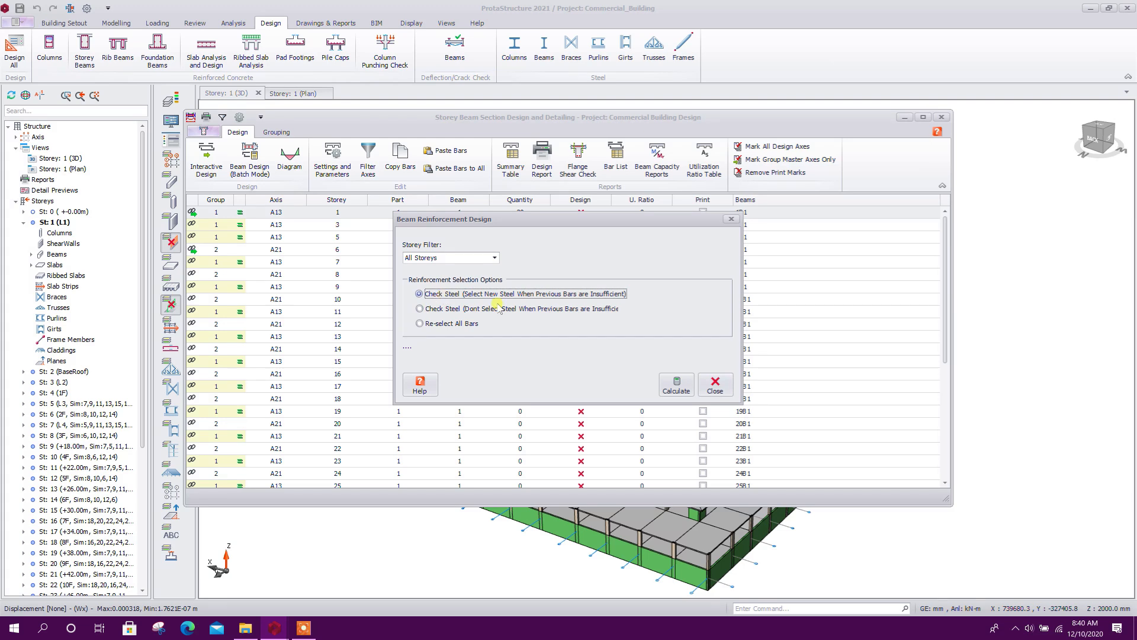
pyautogui.click(677, 383)
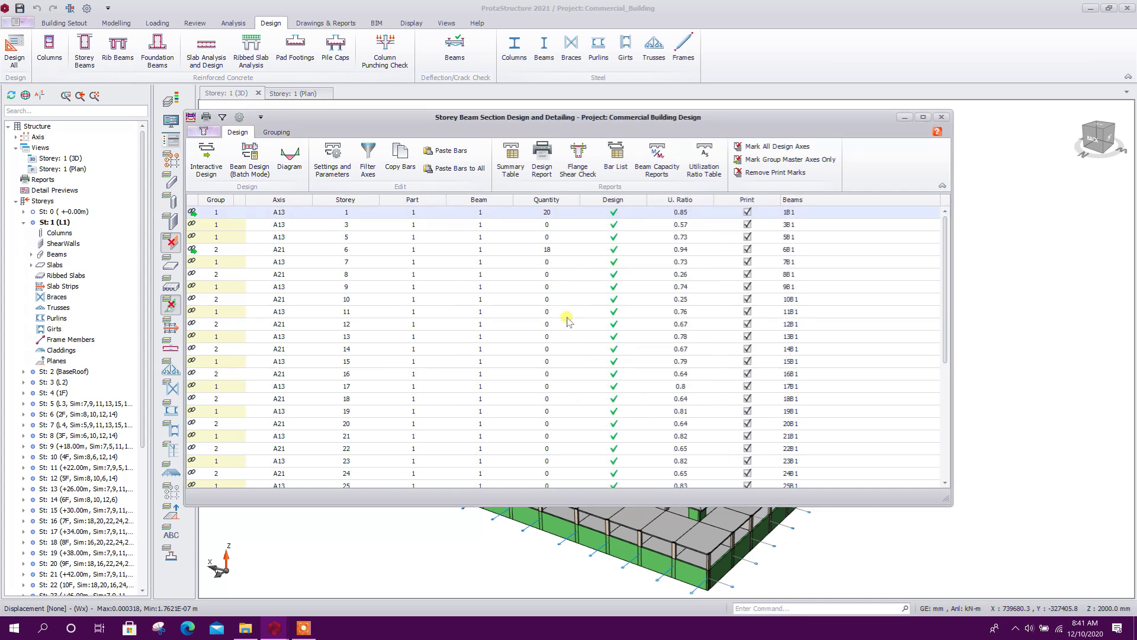
pyautogui.scroll(-4, 577, 303)
pyautogui.scroll(4, 577, 302)
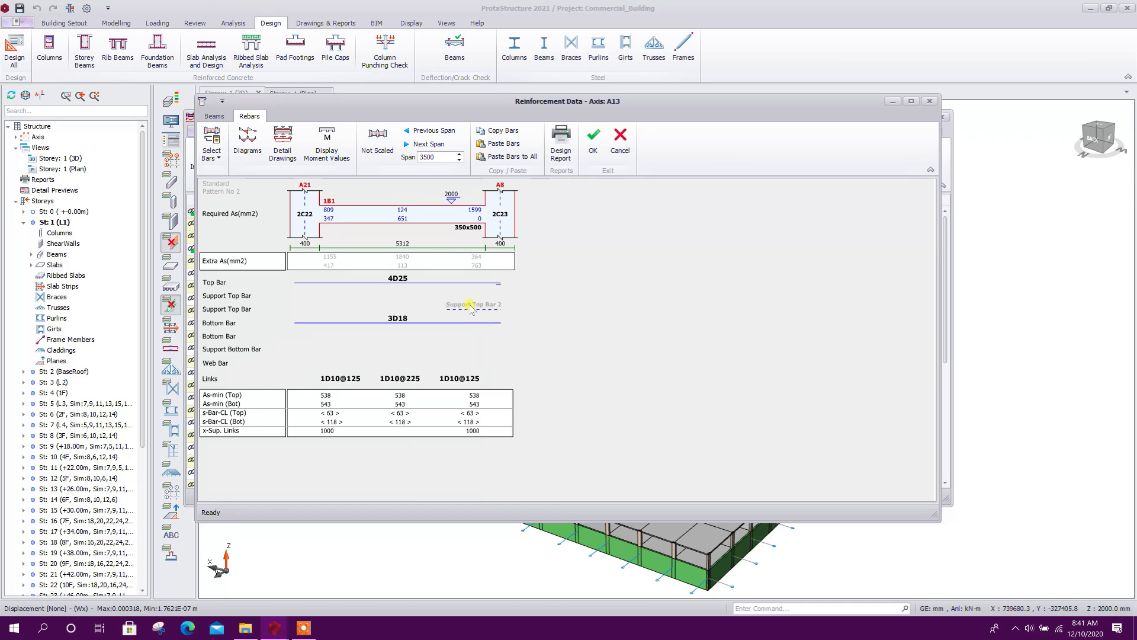
# Change the top bars of beam 1B1 on axis A13 to 6D20 in its reinforcement data
pyautogui.click(398, 279)
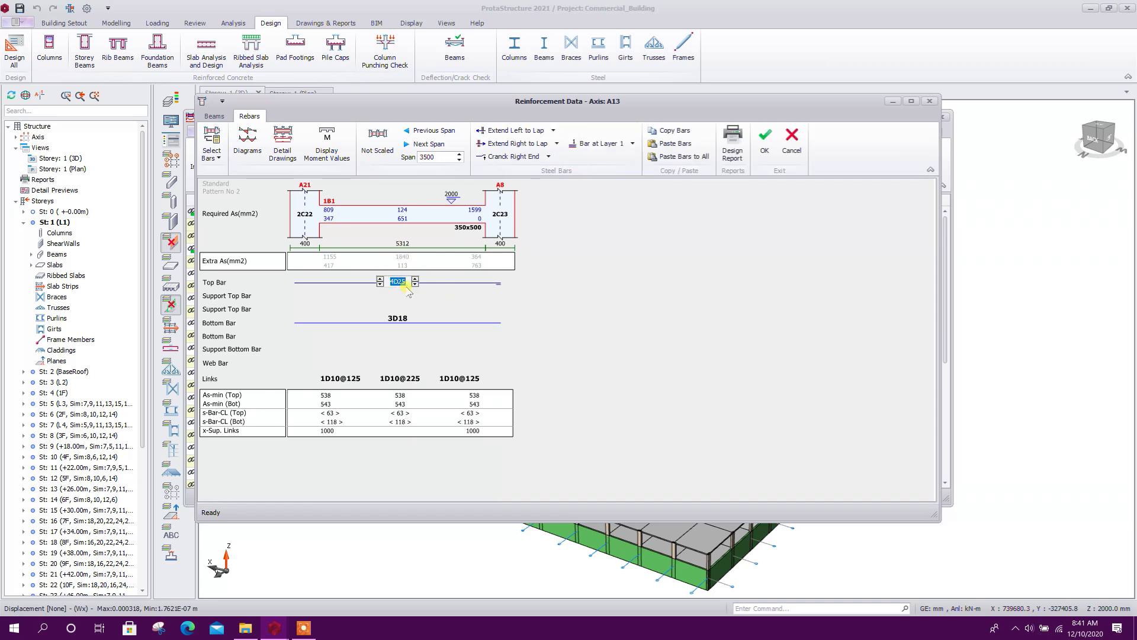
pyautogui.click(380, 279)
pyautogui.click(398, 318)
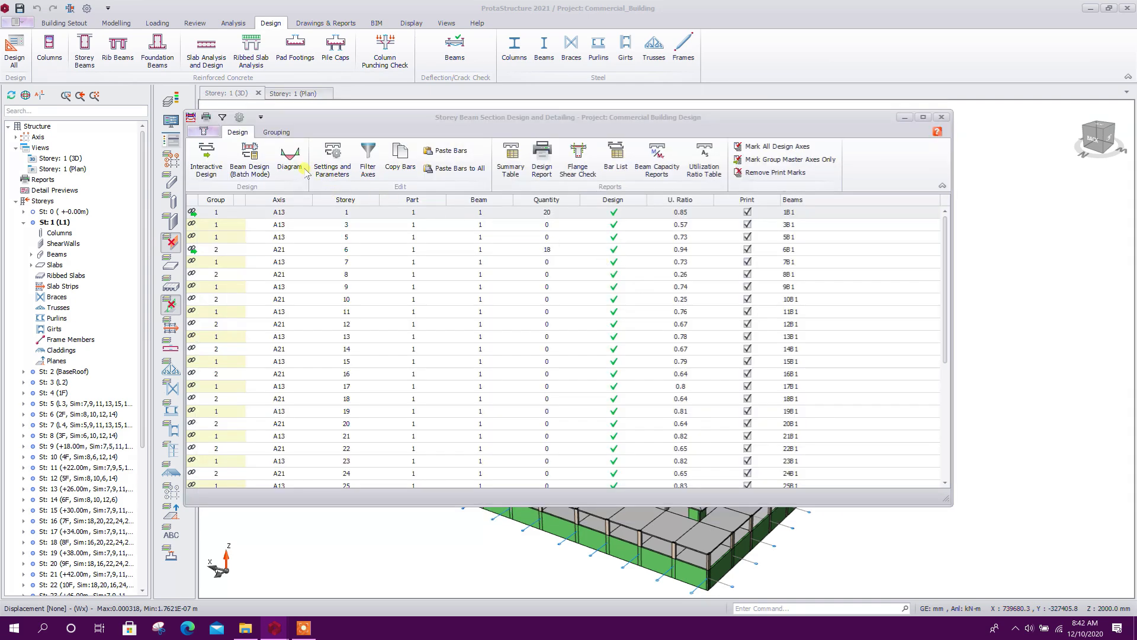
# Examine beam 1B1's shear and moment design diagrams for the envelope and the Dc+Lc+Ez+Ex+ combination, and close the storey beam design
pyautogui.click(290, 159)
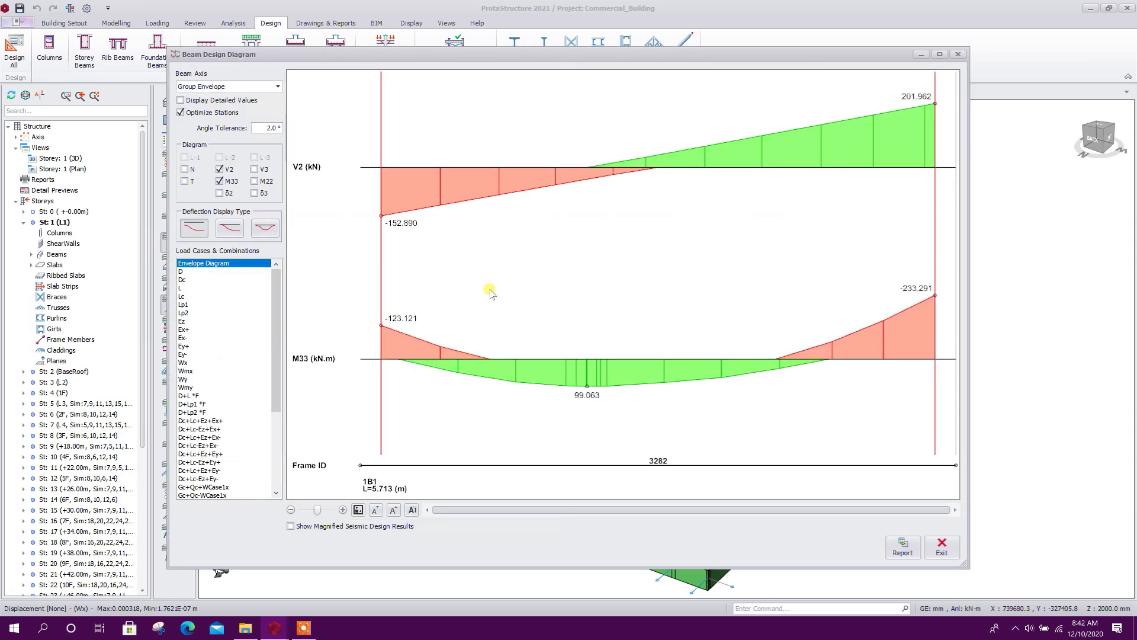
pyautogui.moveTo(275, 300)
pyautogui.mouseDown()
pyautogui.moveTo(276, 337)
pyautogui.moveTo(273, 296)
pyautogui.mouseUp()
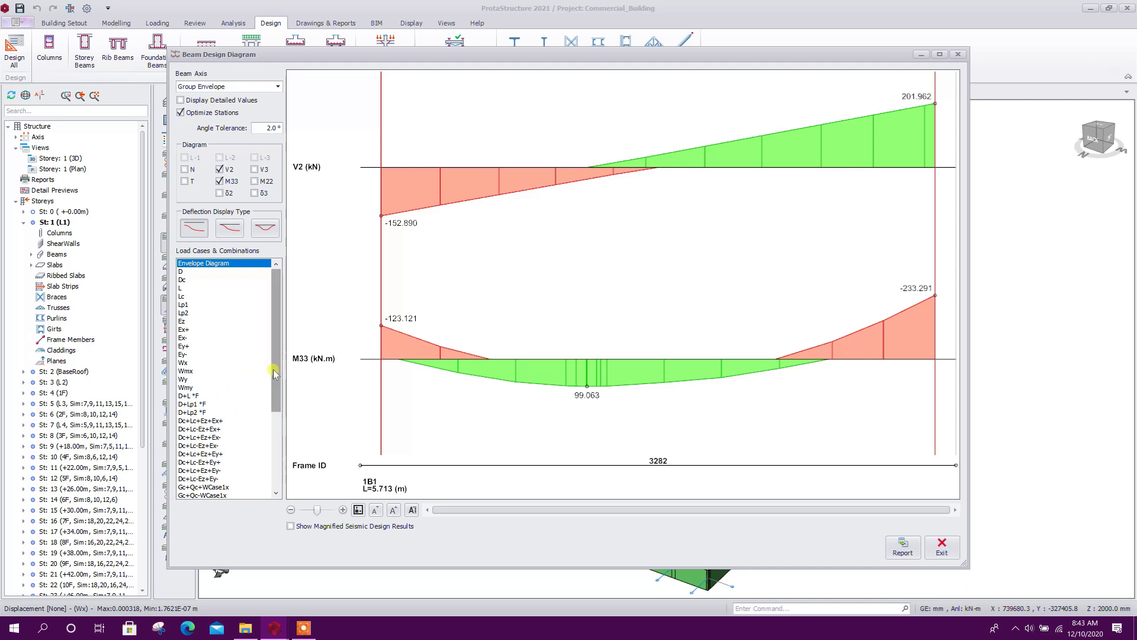
pyautogui.scroll(-2, 224, 398)
pyautogui.scroll(-1, 218, 406)
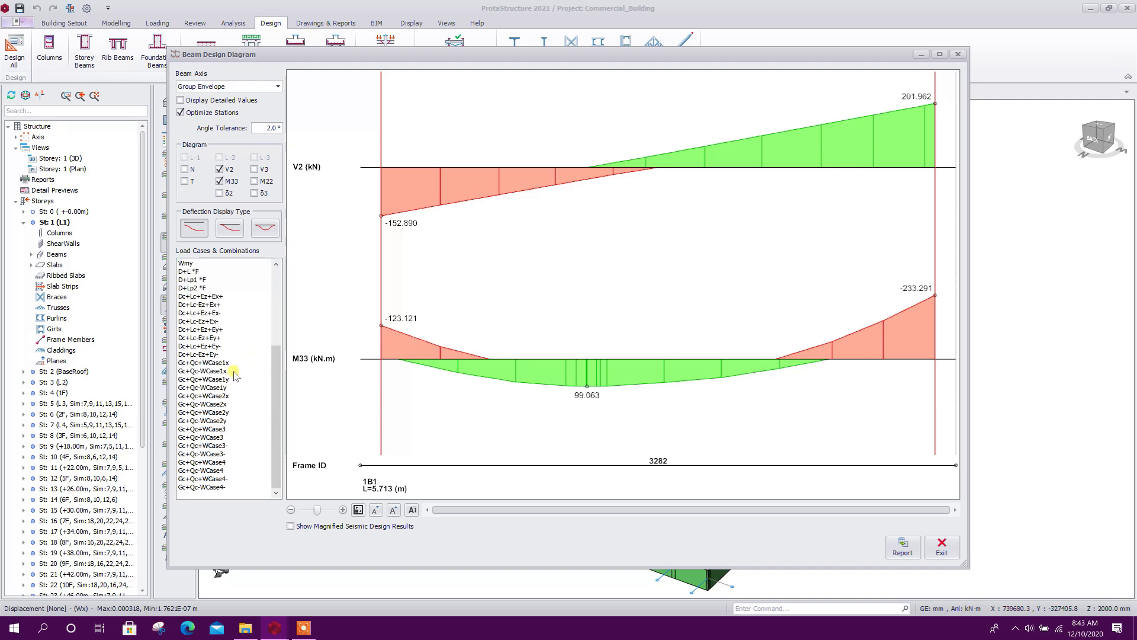
pyautogui.click(202, 363)
pyautogui.scroll(-1, 204, 330)
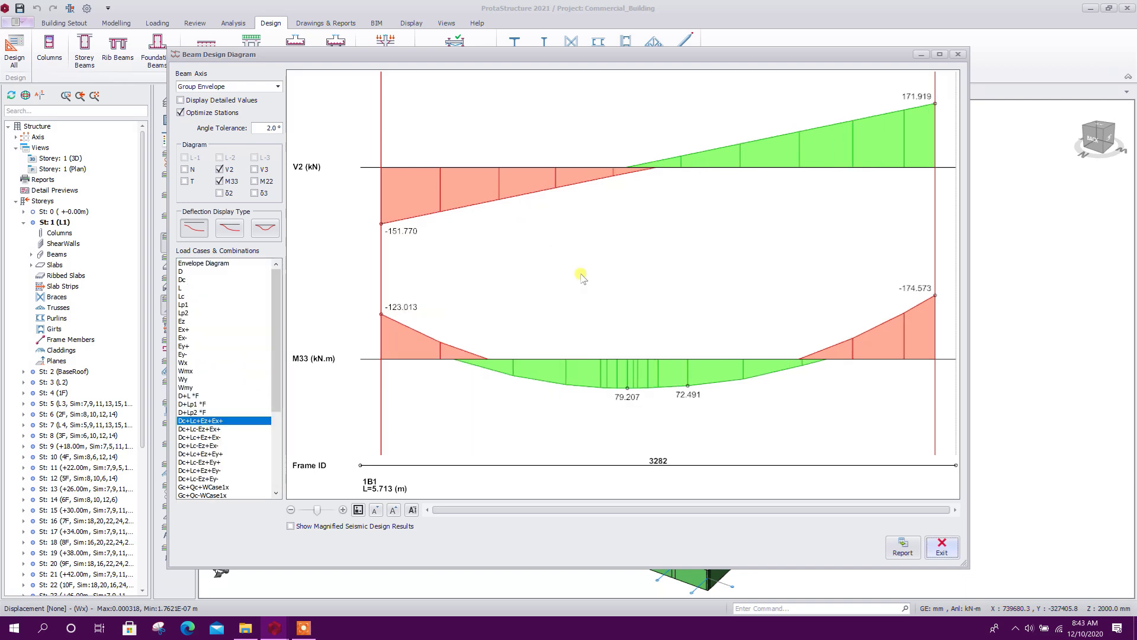
pyautogui.click(941, 545)
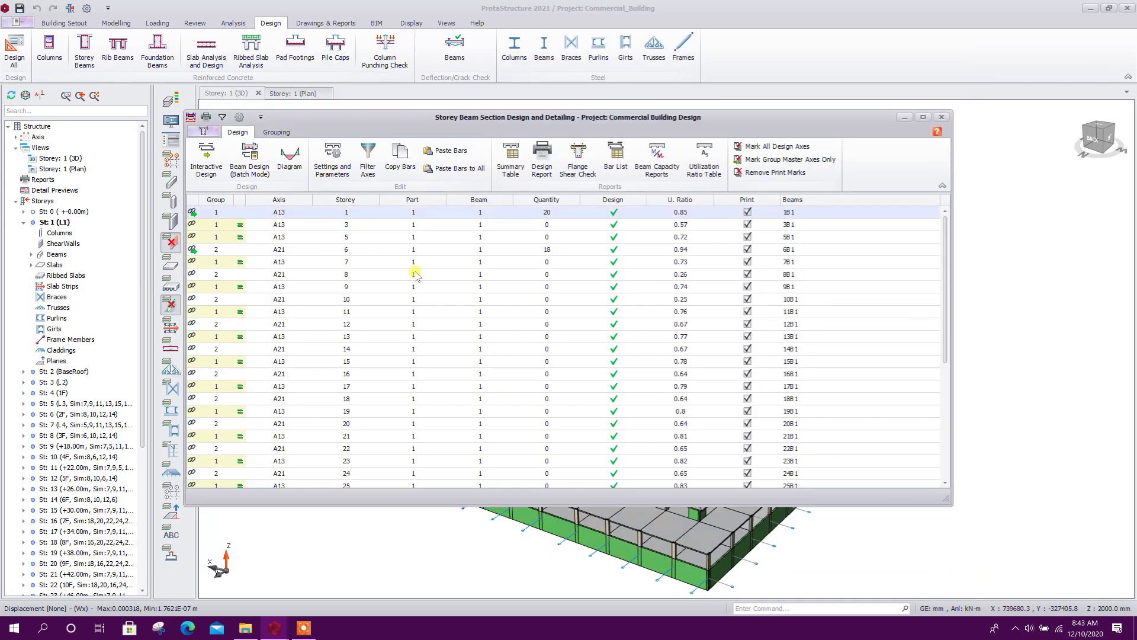
pyautogui.scroll(-6, 415, 273)
pyautogui.click(940, 118)
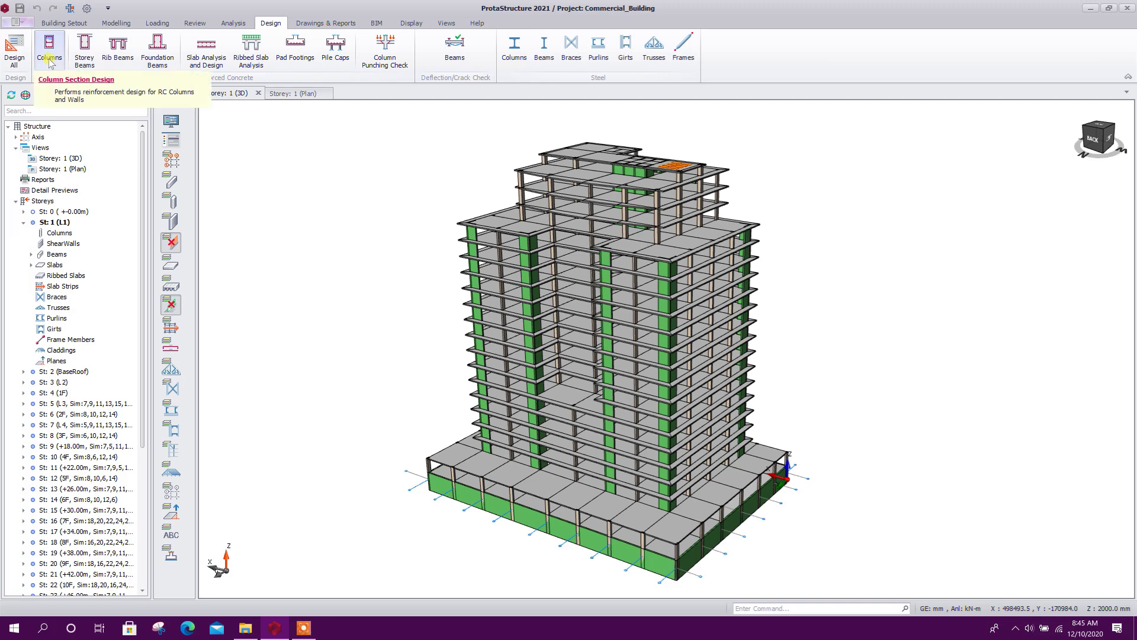
# Run the batch column reinforcement design for all storeys, checking steel and selecting new steel when previous bars are insufficient
pyautogui.click(49, 58)
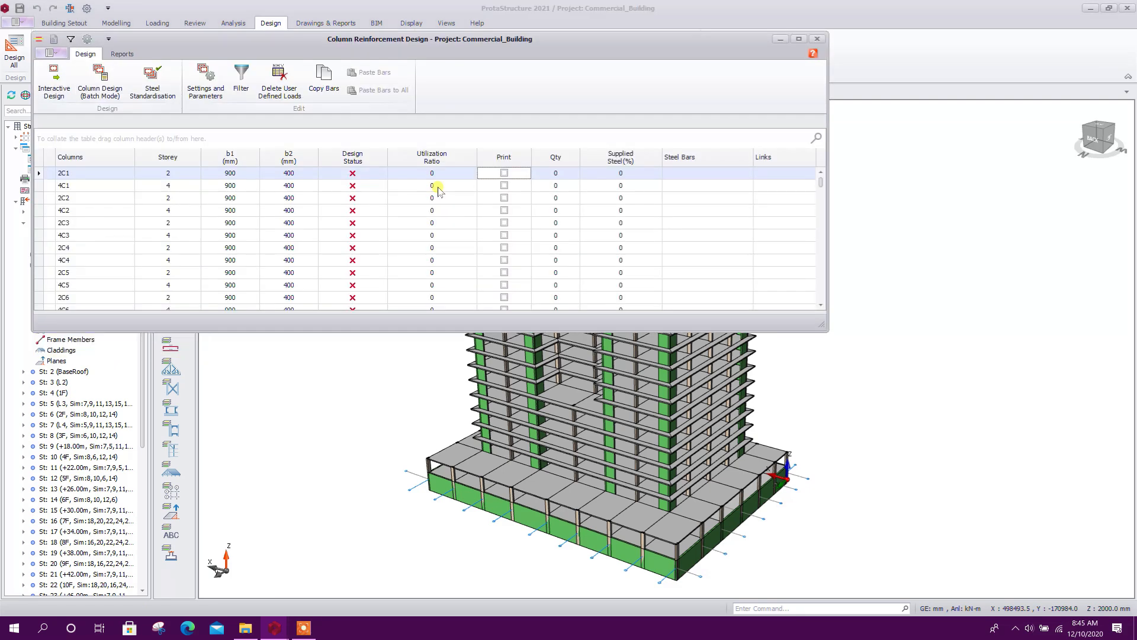
pyautogui.click(189, 97)
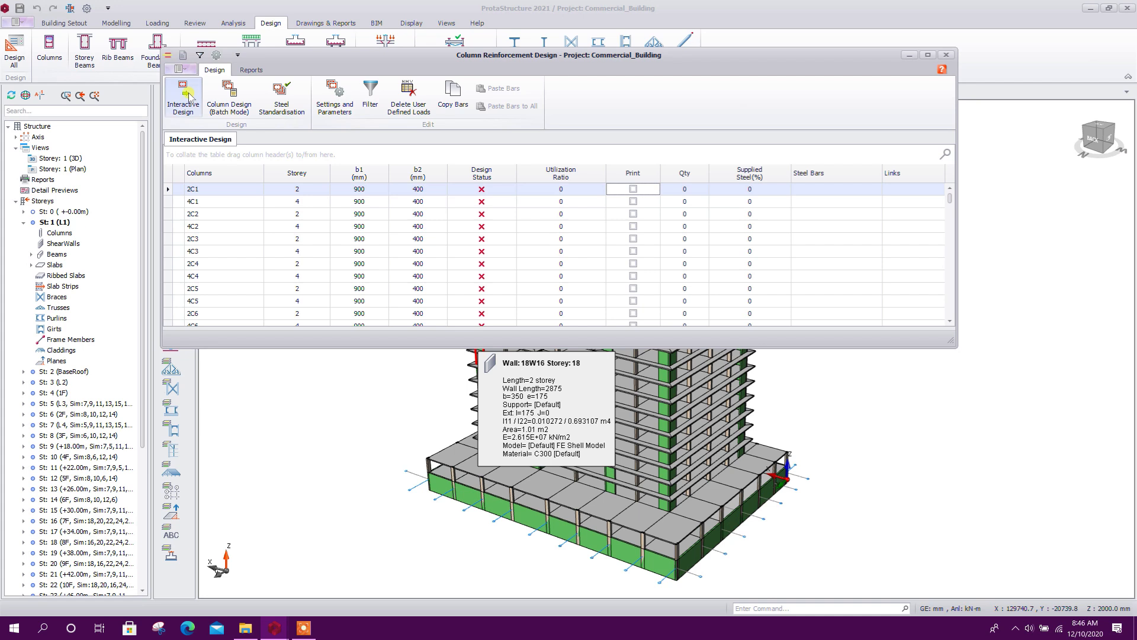
pyautogui.click(234, 110)
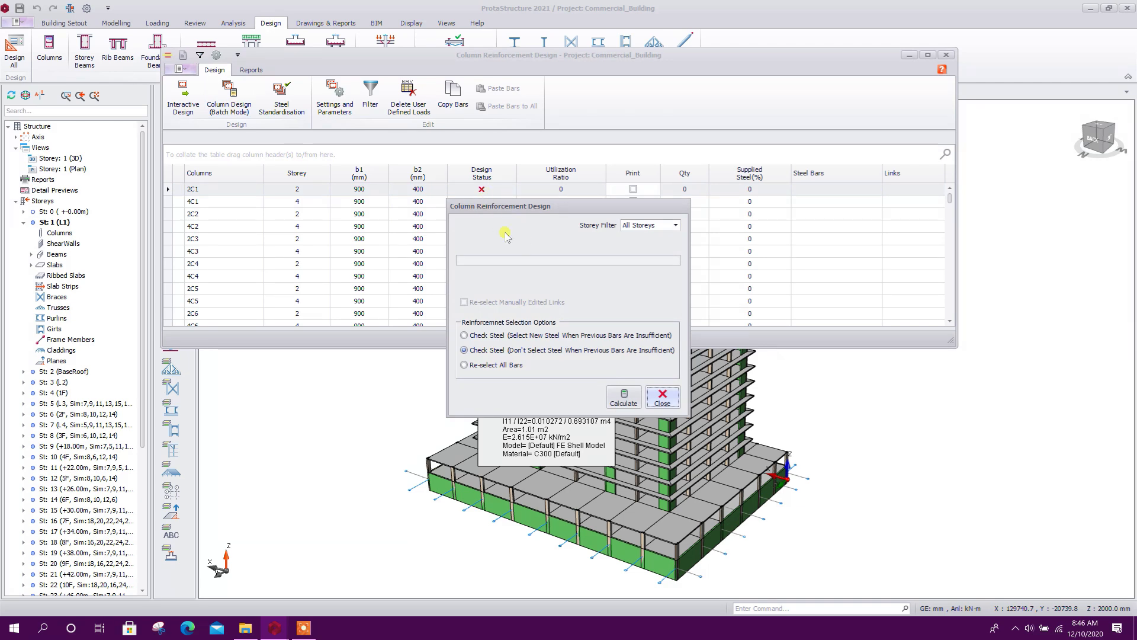
pyautogui.moveTo(558, 210); pyautogui.dragTo(573, 95)
pyautogui.click(511, 251)
pyautogui.click(510, 221)
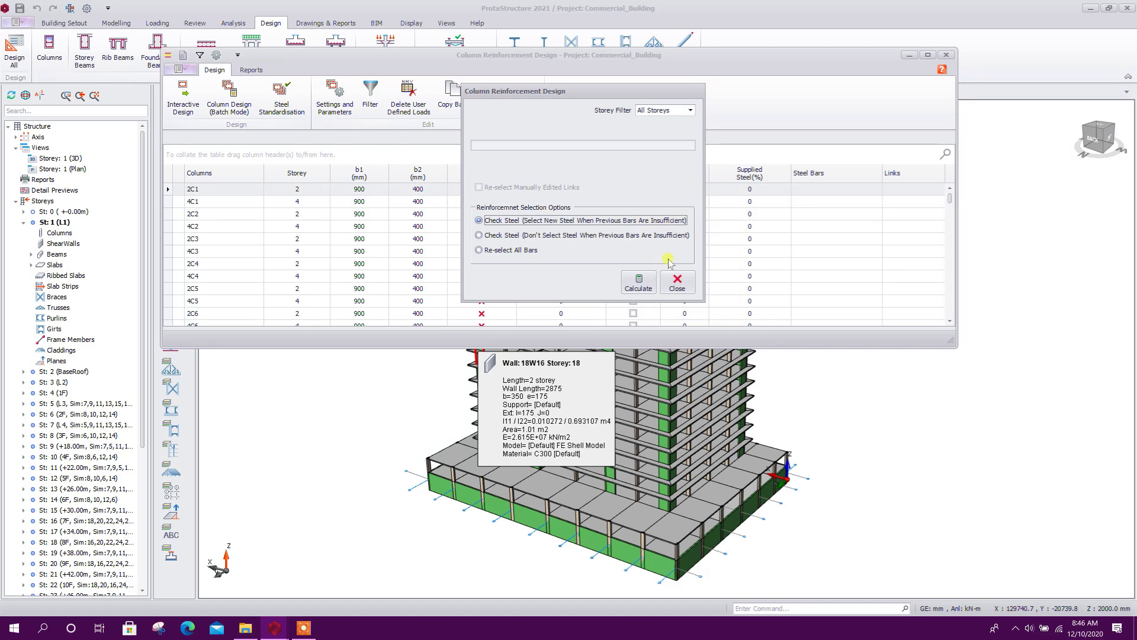
pyautogui.click(638, 281)
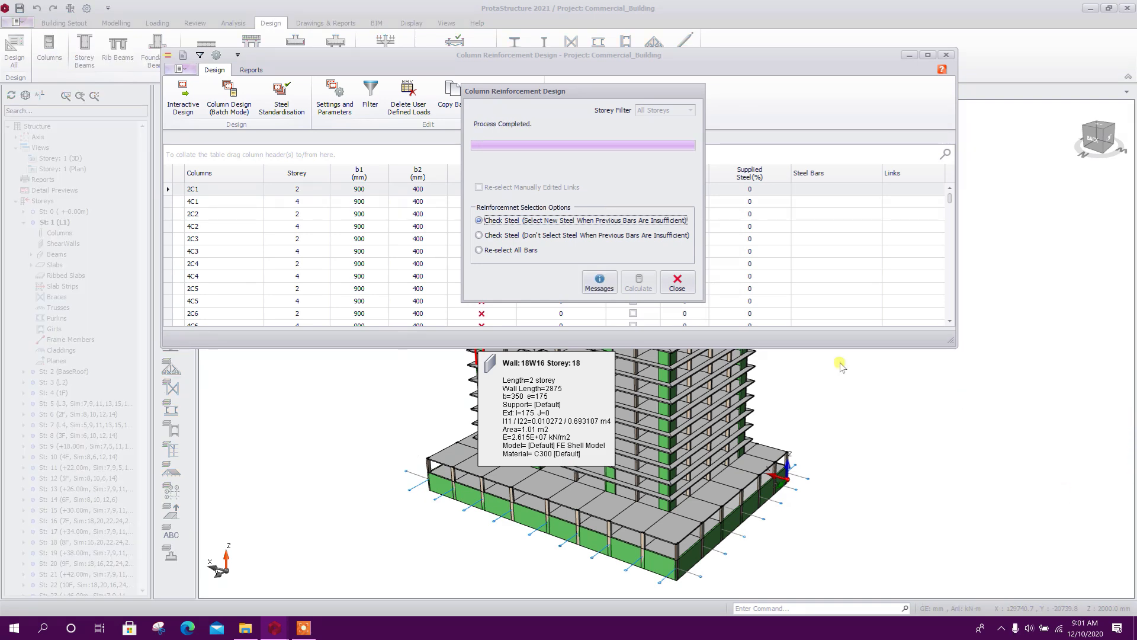
pyautogui.click(678, 283)
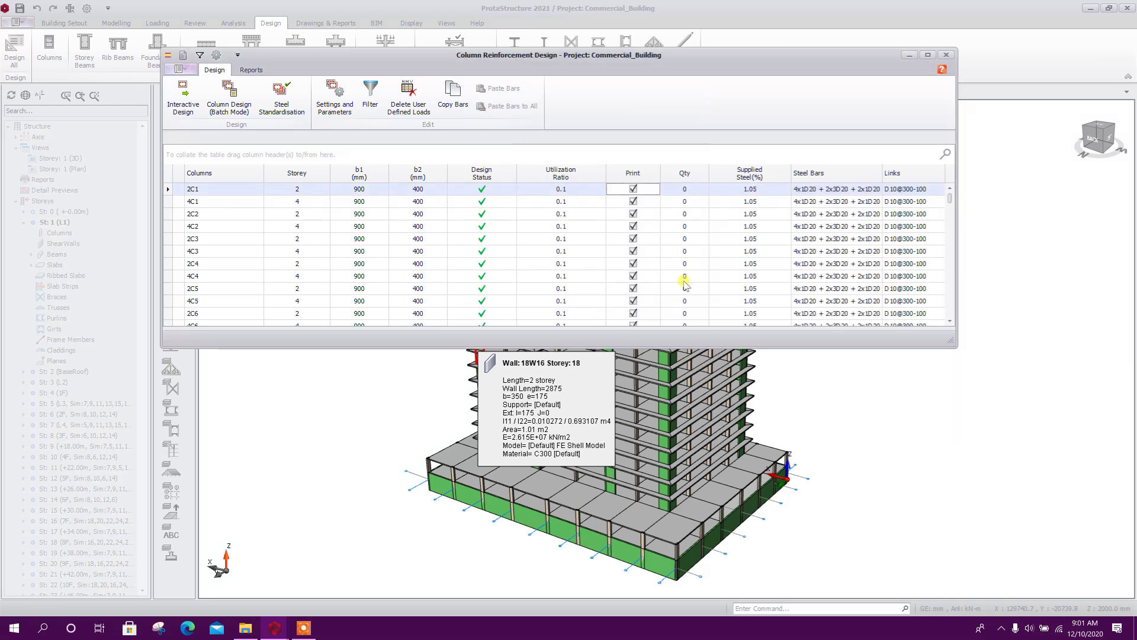
# Open the reinforcement design of column 2C1 on Storey 2 and review its force and moment design diagrams
pyautogui.doubleClick(408, 188)
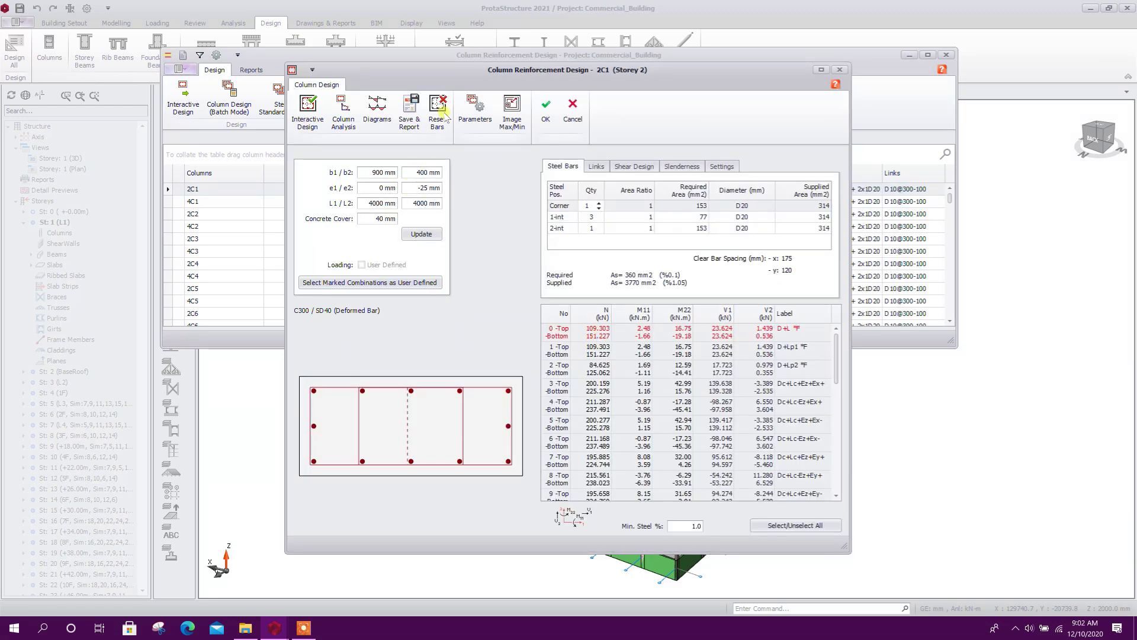
pyautogui.click(384, 110)
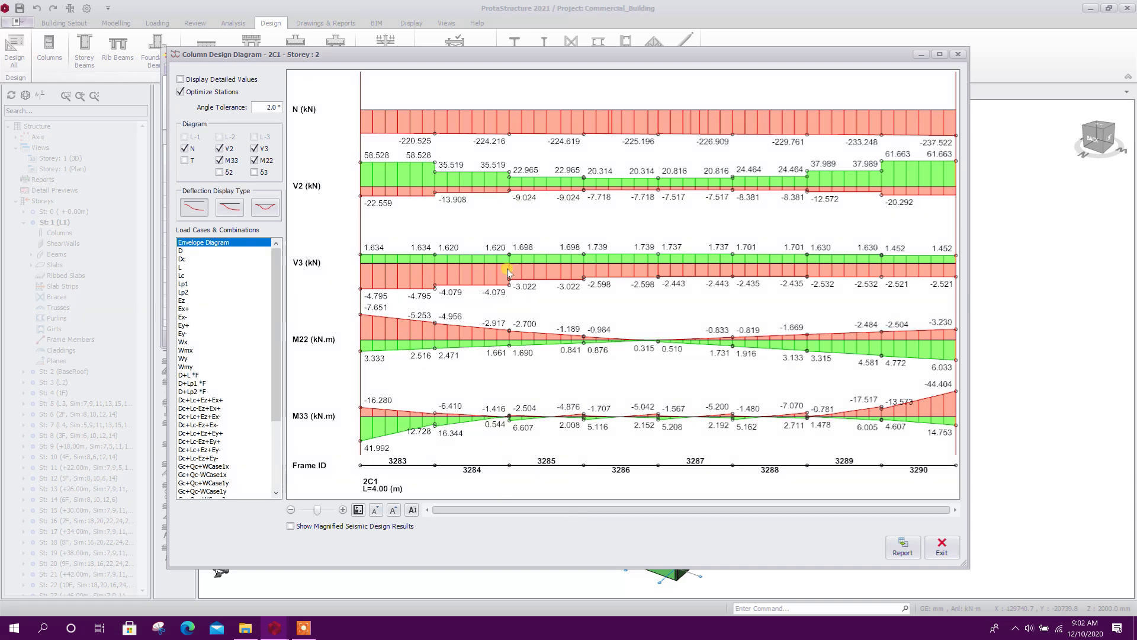
pyautogui.moveTo(278, 290)
pyautogui.mouseDown()
pyautogui.moveTo(272, 418)
pyautogui.moveTo(281, 284)
pyautogui.mouseUp()
pyautogui.click(951, 55)
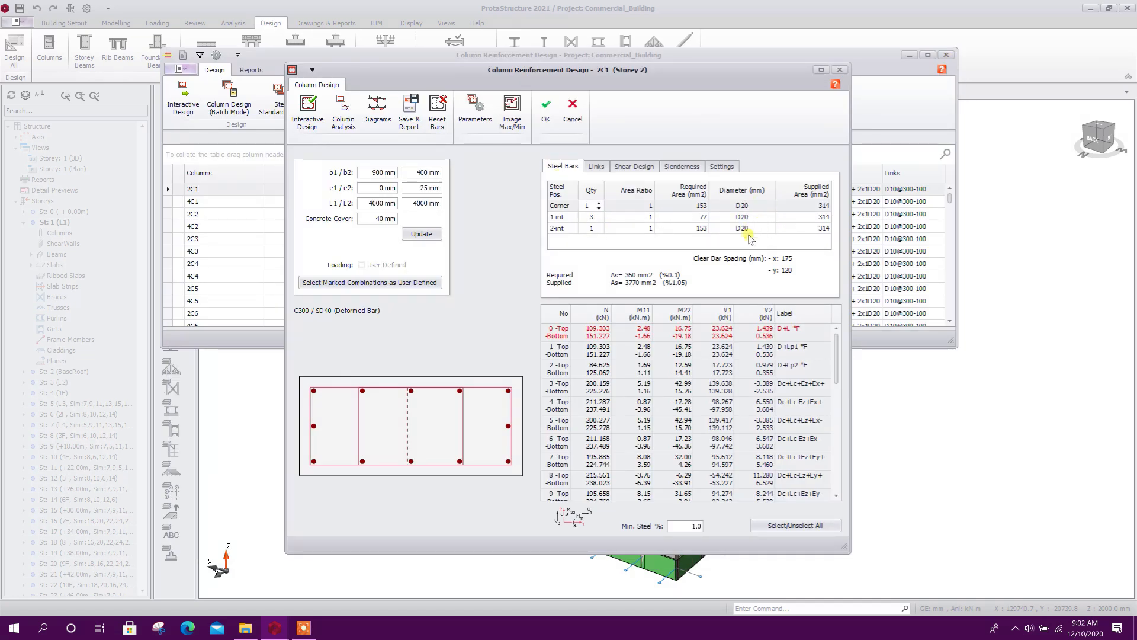
# Review column 2C1's links, the available link patterns, its shear design and its slenderness factors
pyautogui.click(596, 168)
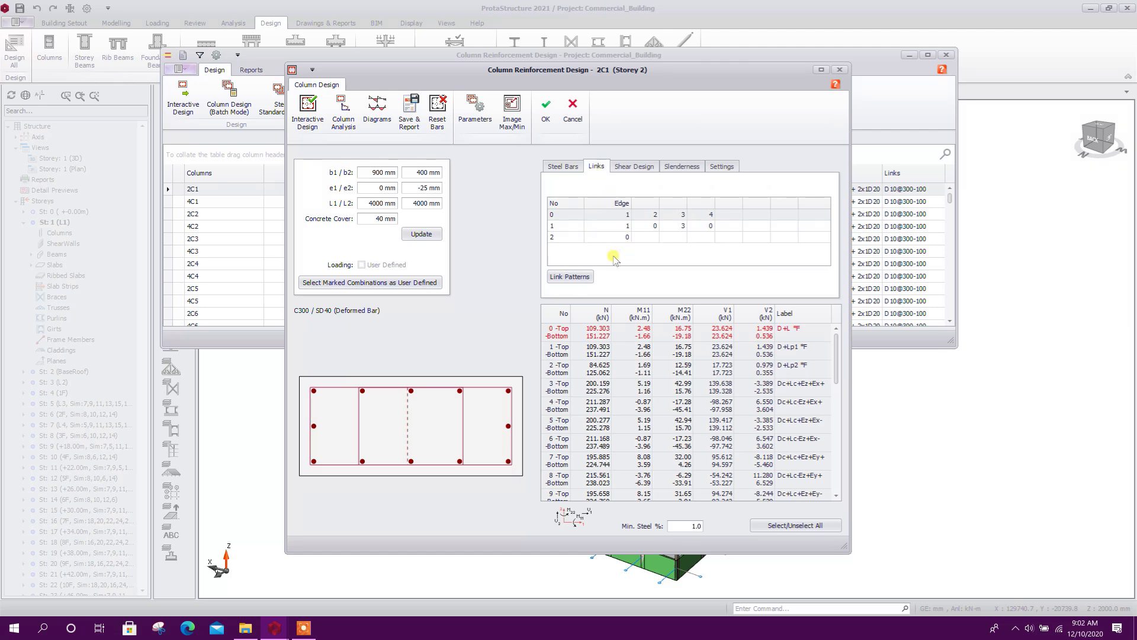
pyautogui.click(568, 276)
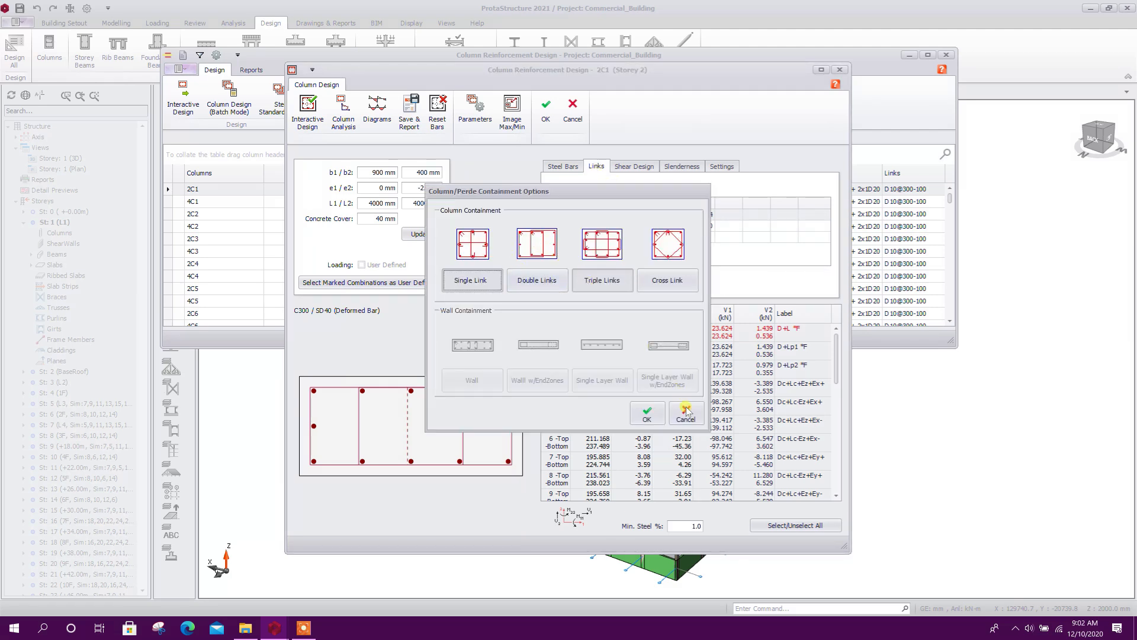
pyautogui.click(687, 412)
pyautogui.click(636, 166)
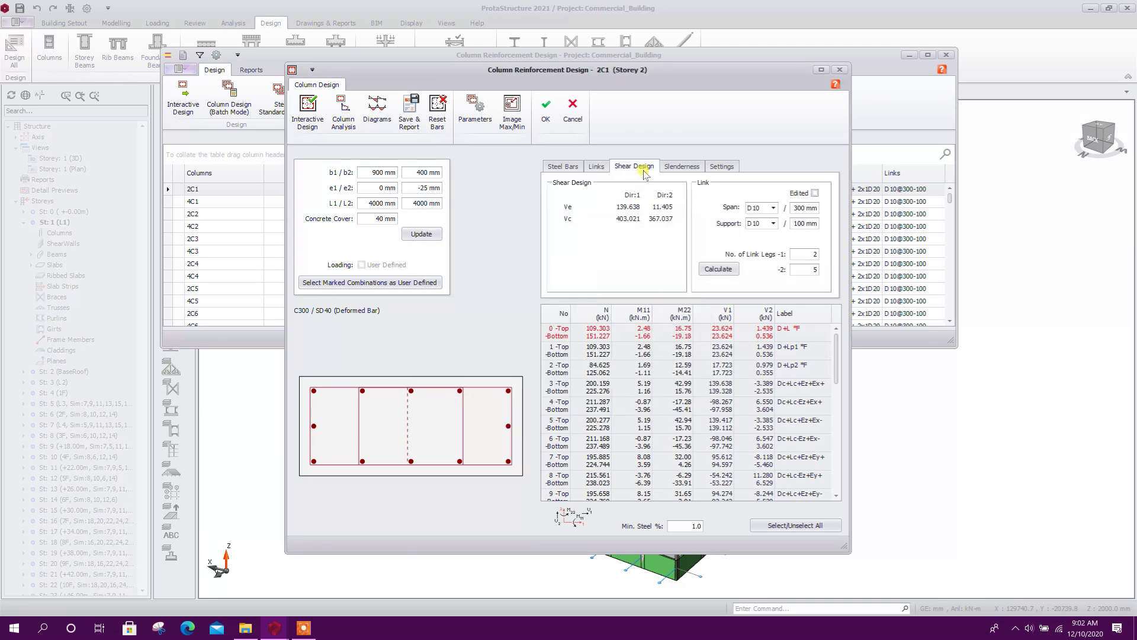
pyautogui.click(683, 166)
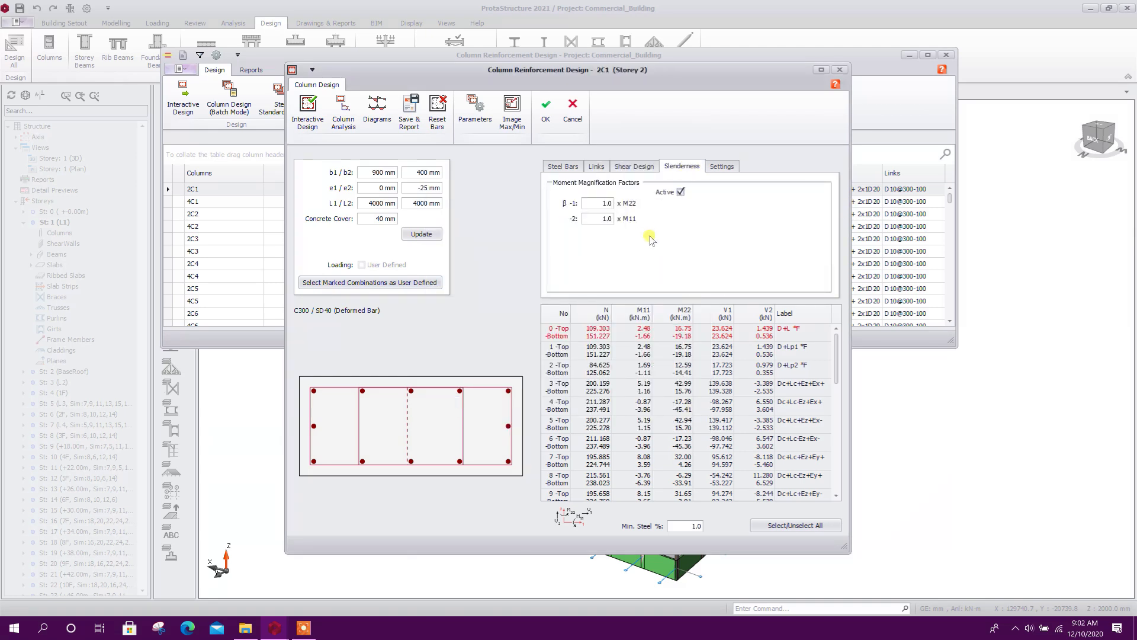
# Label the steel bars in column 2C1's section with rebar diameter text and return to its steel bar data
pyautogui.click(722, 166)
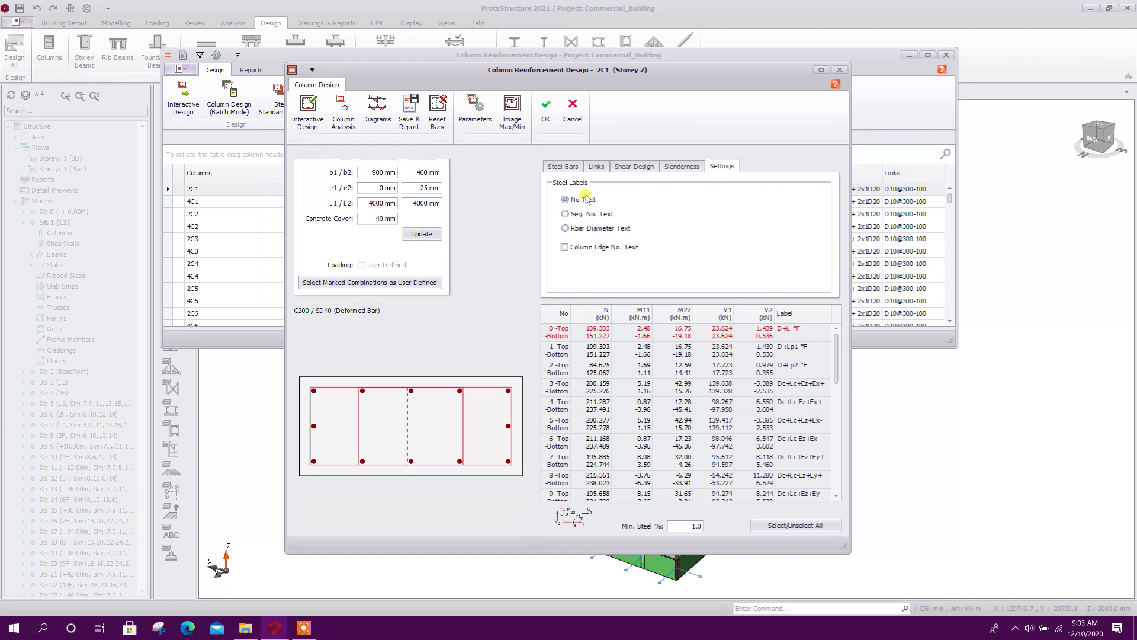
pyautogui.click(600, 230)
pyautogui.click(567, 167)
# View the N-M and M11-M22 interaction diagrams of column 2C1 and close them
pyautogui.click(344, 110)
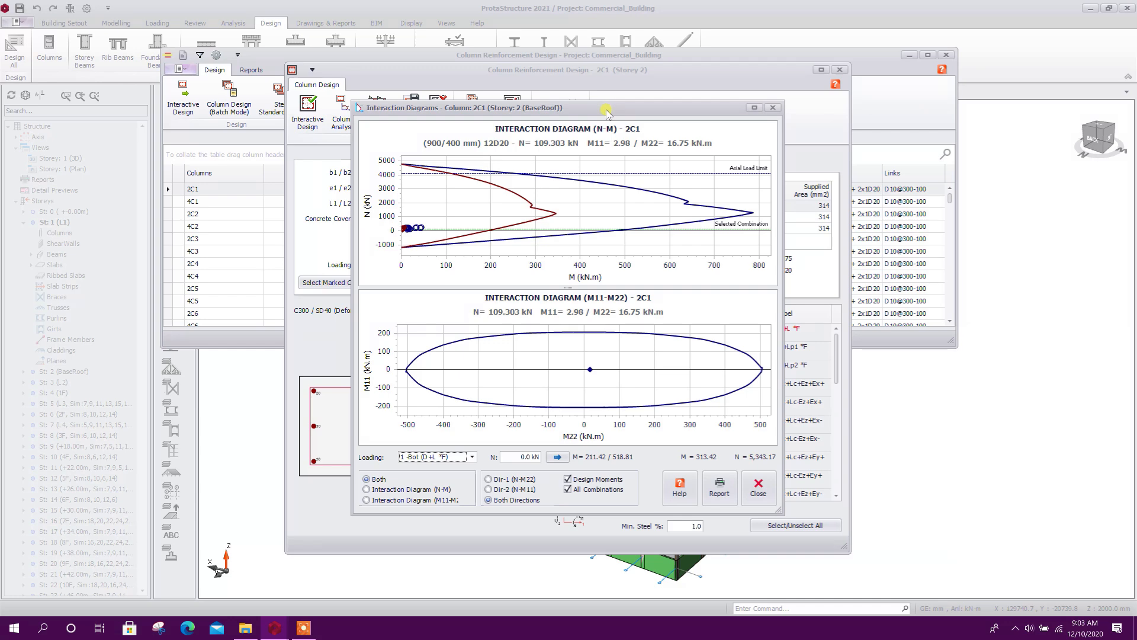
pyautogui.moveTo(607, 112); pyautogui.dragTo(609, 101)
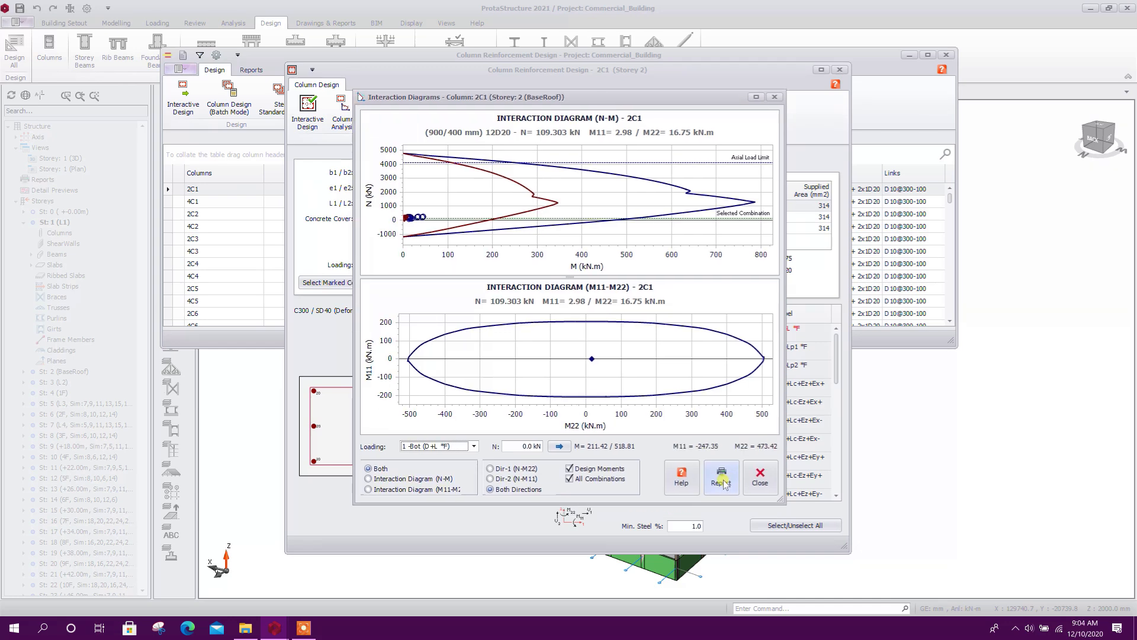
pyautogui.click(748, 479)
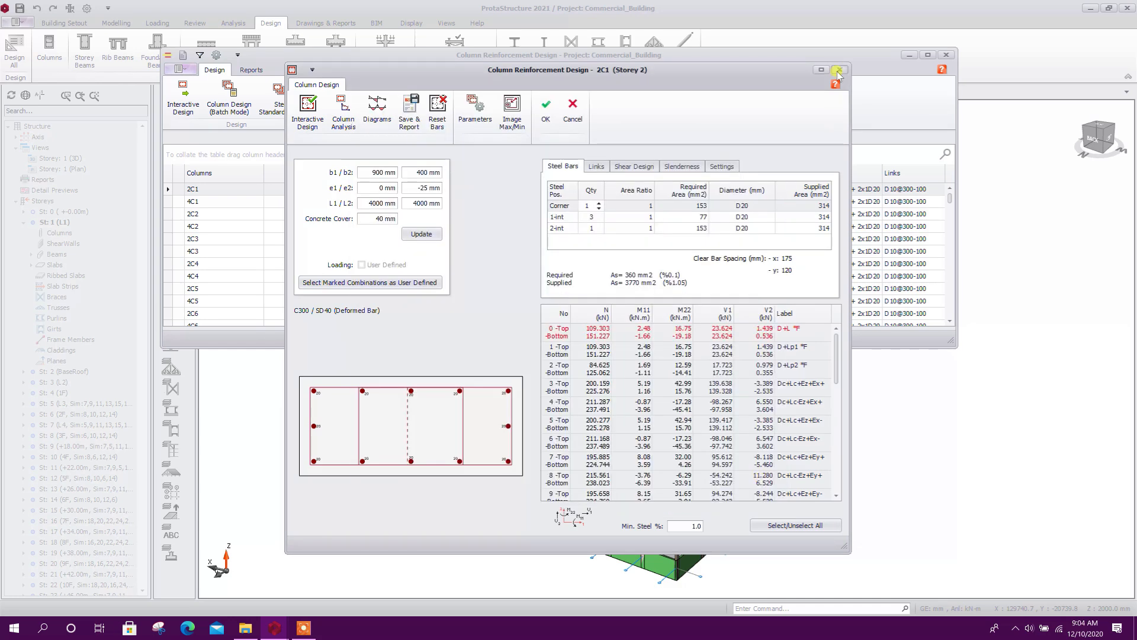
# Close column 2C1's design, open the reinforcement design of column 40C22 on Storey 40 and reset its bars
pyautogui.click(839, 70)
pyautogui.scroll(-4, 825, 255)
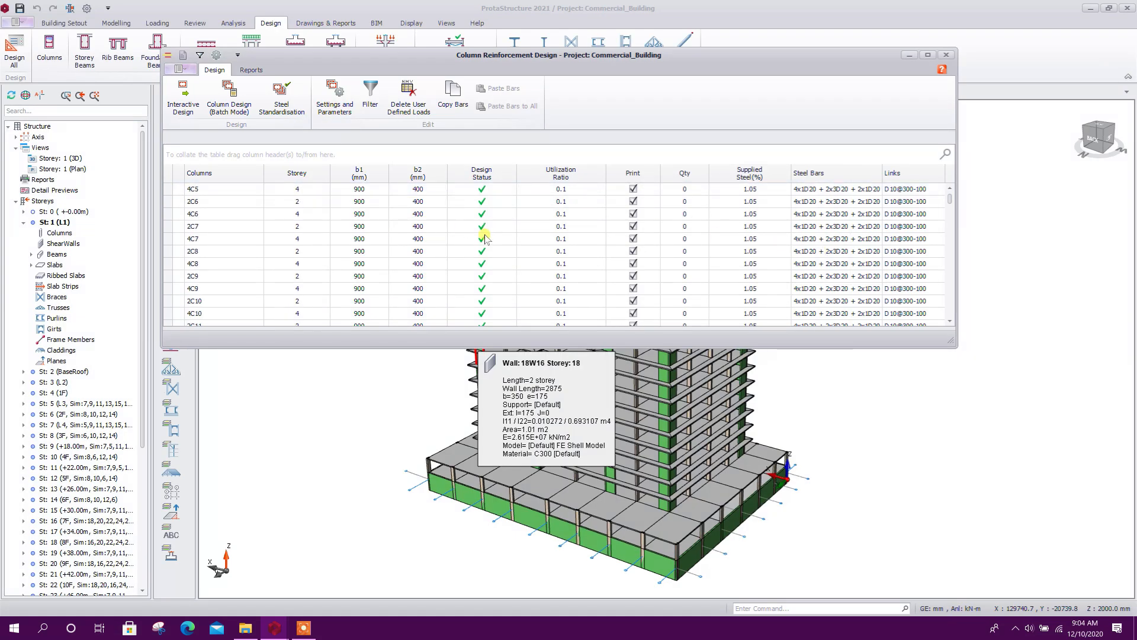
pyautogui.scroll(-7, 490, 237)
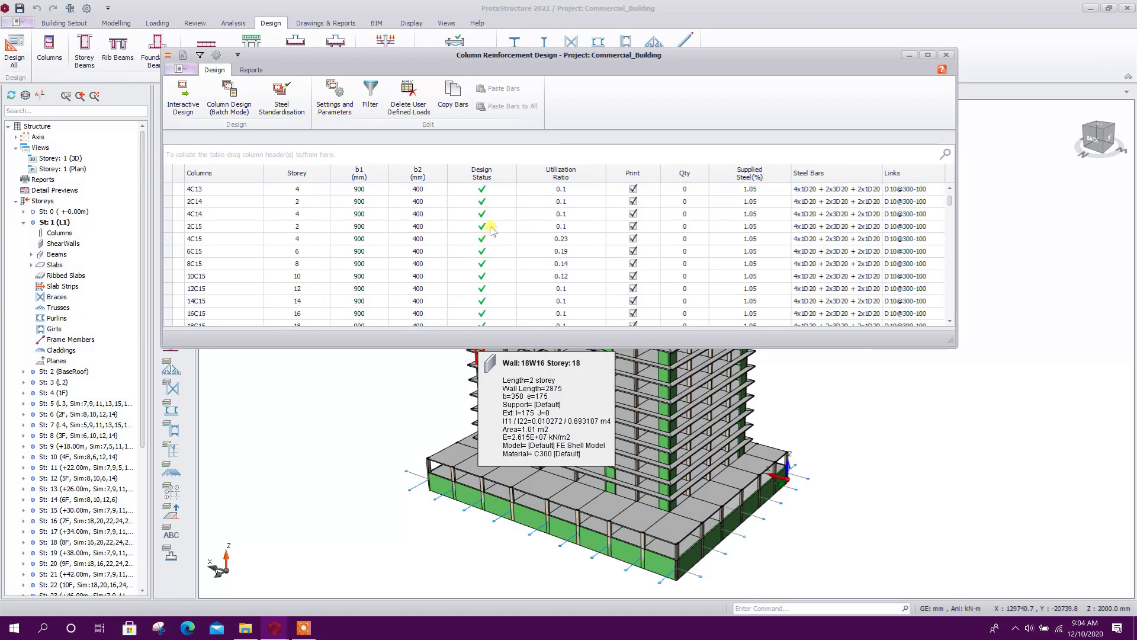
pyautogui.scroll(-9, 491, 228)
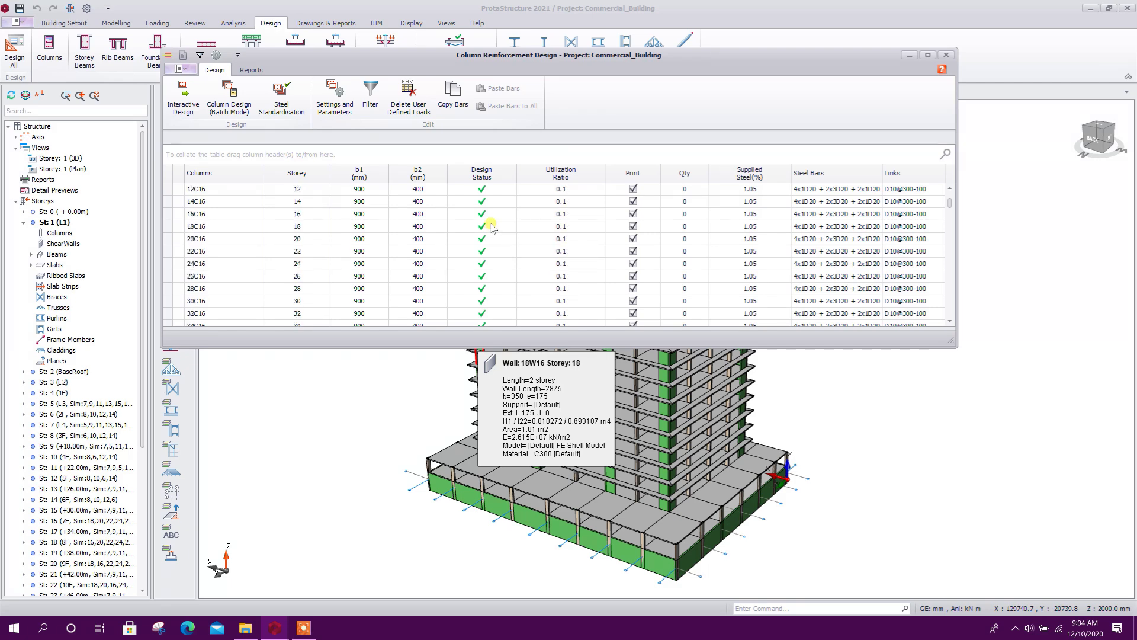
pyautogui.scroll(-20, 490, 222)
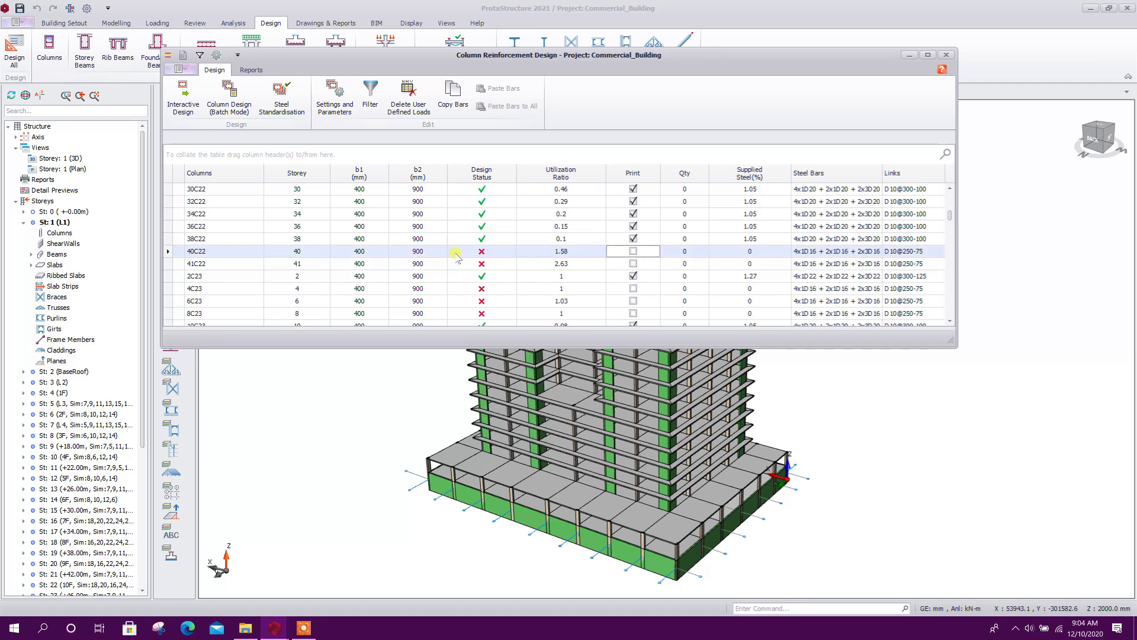
pyautogui.doubleClick(456, 253)
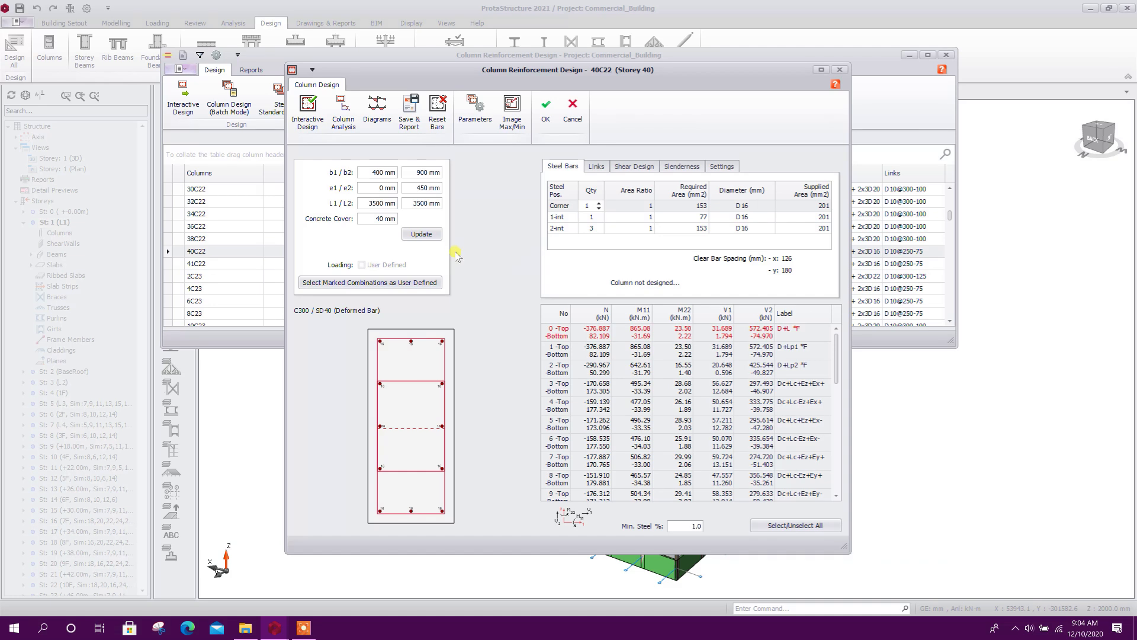
pyautogui.click(438, 112)
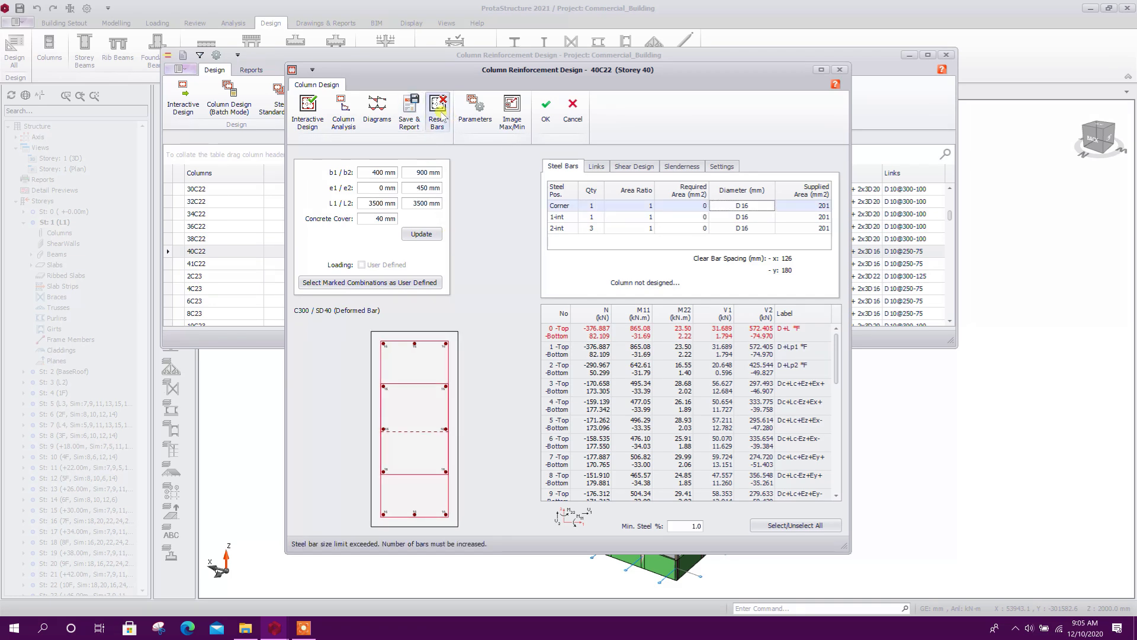
# Set column 40C22's corner, 1-int and 2-int bar diameters to D20, update the section and accept the design
pyautogui.click(768, 206)
pyautogui.click(761, 234)
pyautogui.click(770, 217)
pyautogui.click(771, 218)
pyautogui.click(758, 254)
pyautogui.click(768, 229)
pyautogui.click(769, 229)
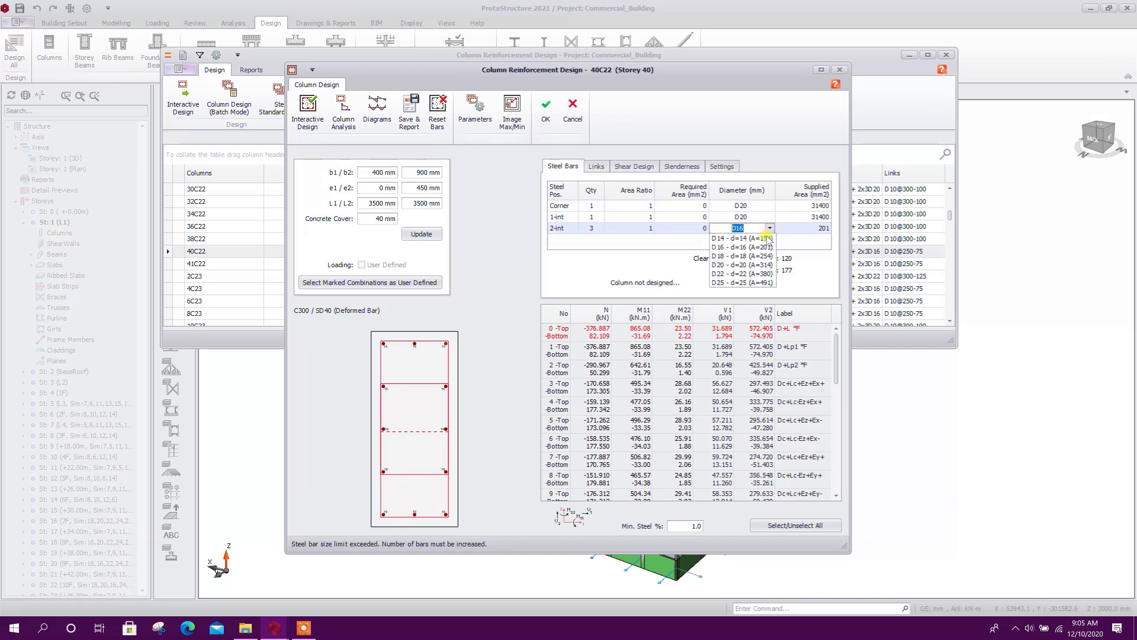
pyautogui.click(742, 265)
pyautogui.click(678, 220)
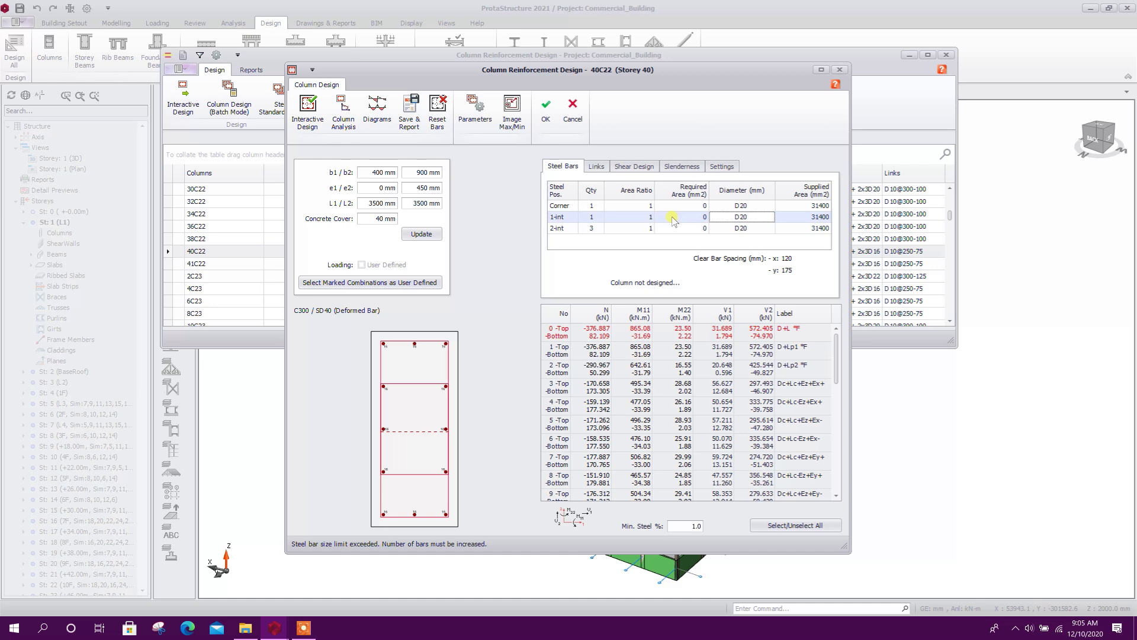
pyautogui.click(438, 237)
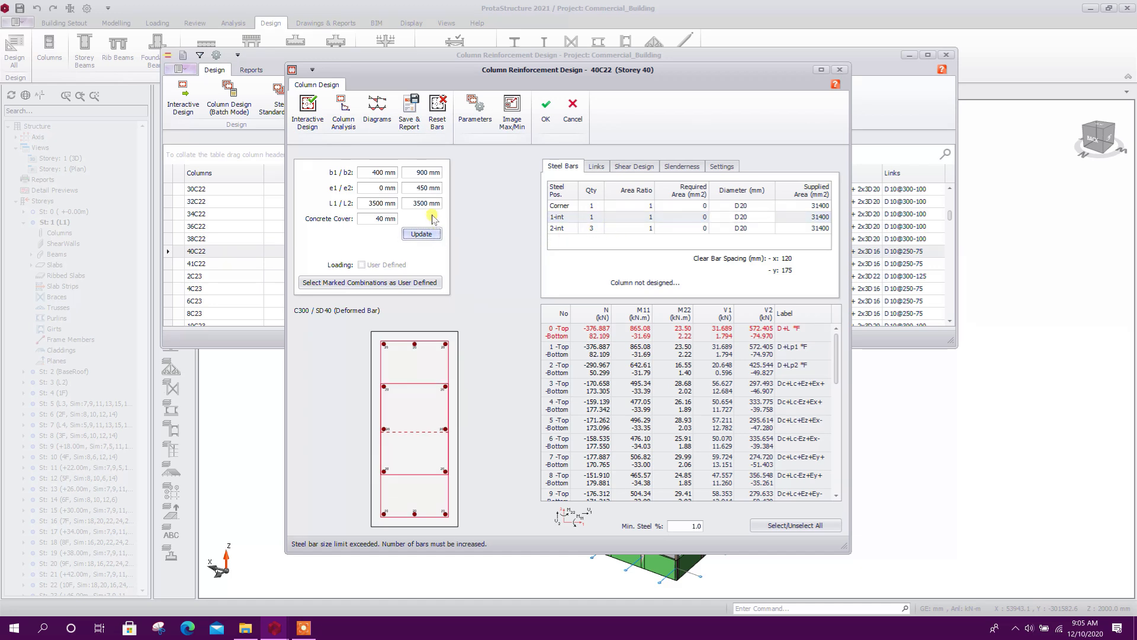
pyautogui.click(546, 109)
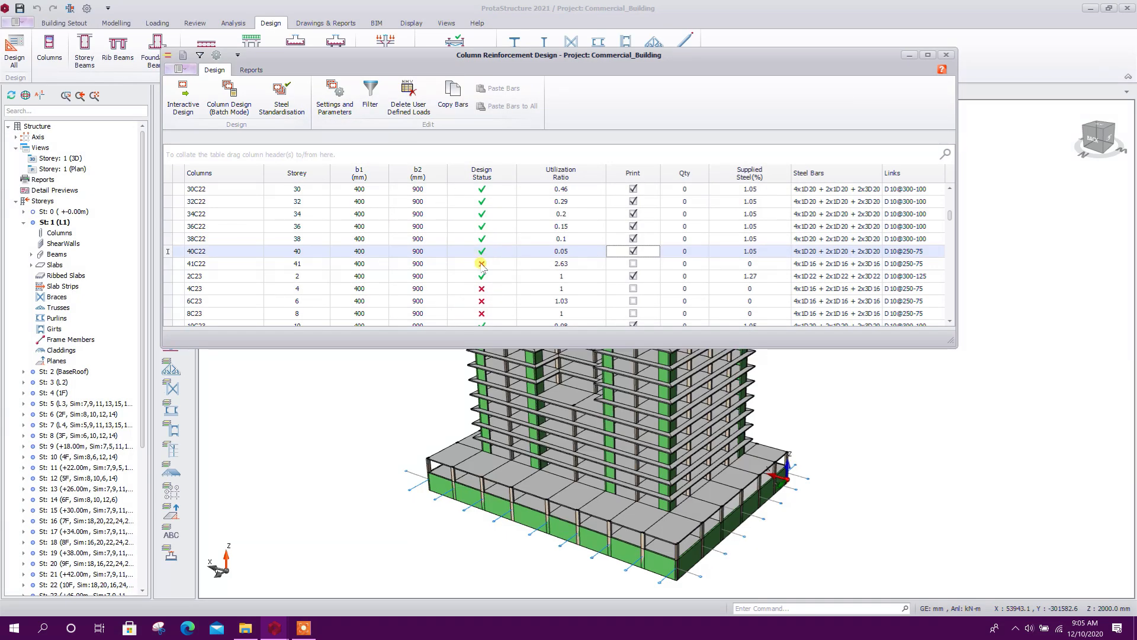
# Set the corner, 1-int and 2-int bars of column 41C22 on Storey 41 to D20, update the section and accept the design
pyautogui.doubleClick(481, 265)
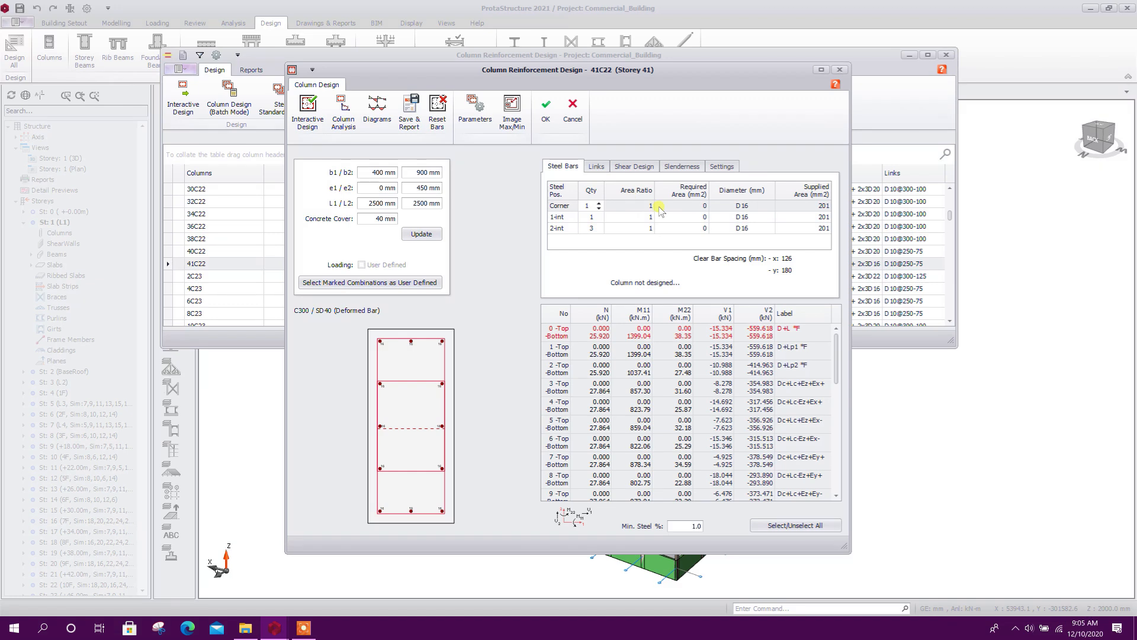
pyautogui.click(748, 204)
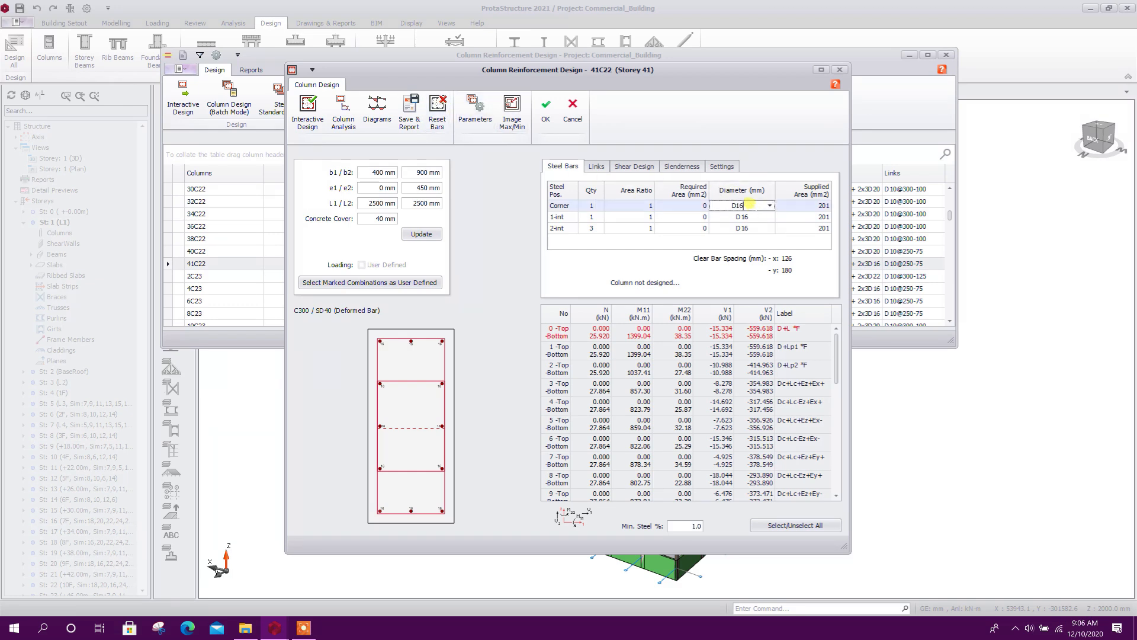
pyautogui.click(770, 205)
pyautogui.click(741, 242)
pyautogui.click(769, 216)
pyautogui.click(770, 217)
pyautogui.click(737, 254)
pyautogui.click(764, 228)
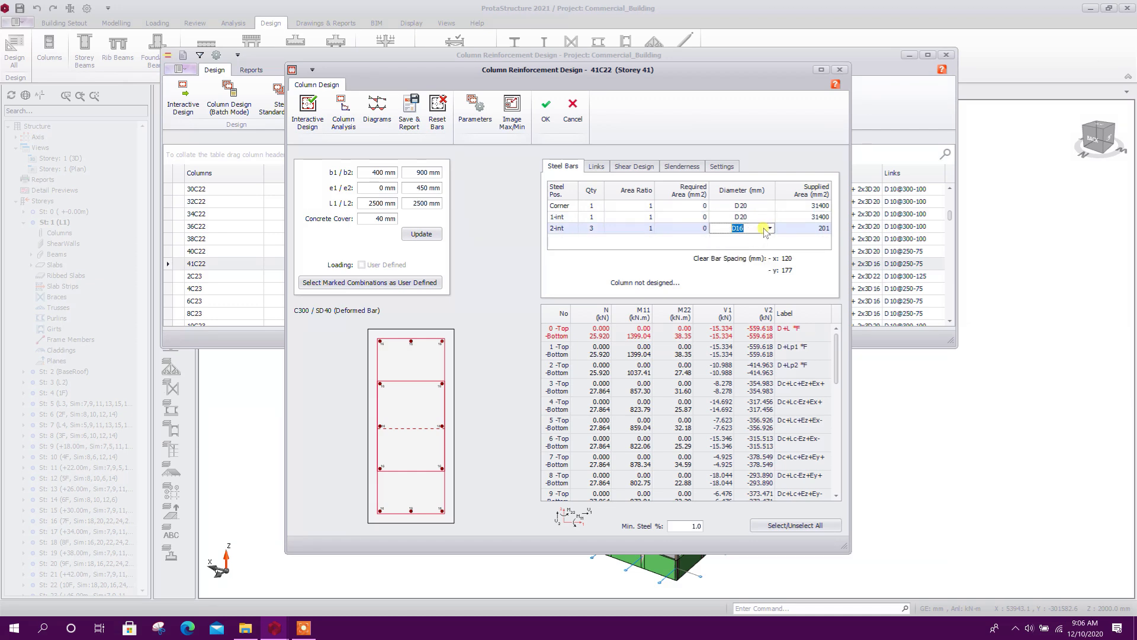
pyautogui.click(769, 228)
pyautogui.click(741, 265)
pyautogui.click(421, 234)
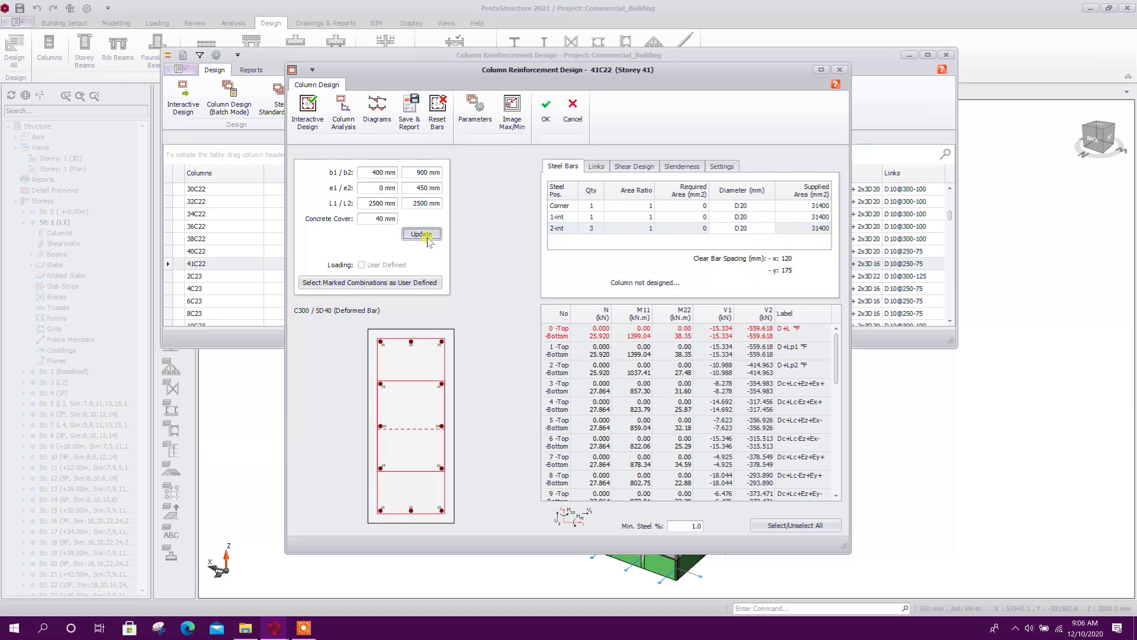
pyautogui.click(545, 110)
# Set the corner, 1-int and 2-int bars of column 2C30 on Storey 2 to D20, update the section and accept the design
pyautogui.scroll(-2, 485, 282)
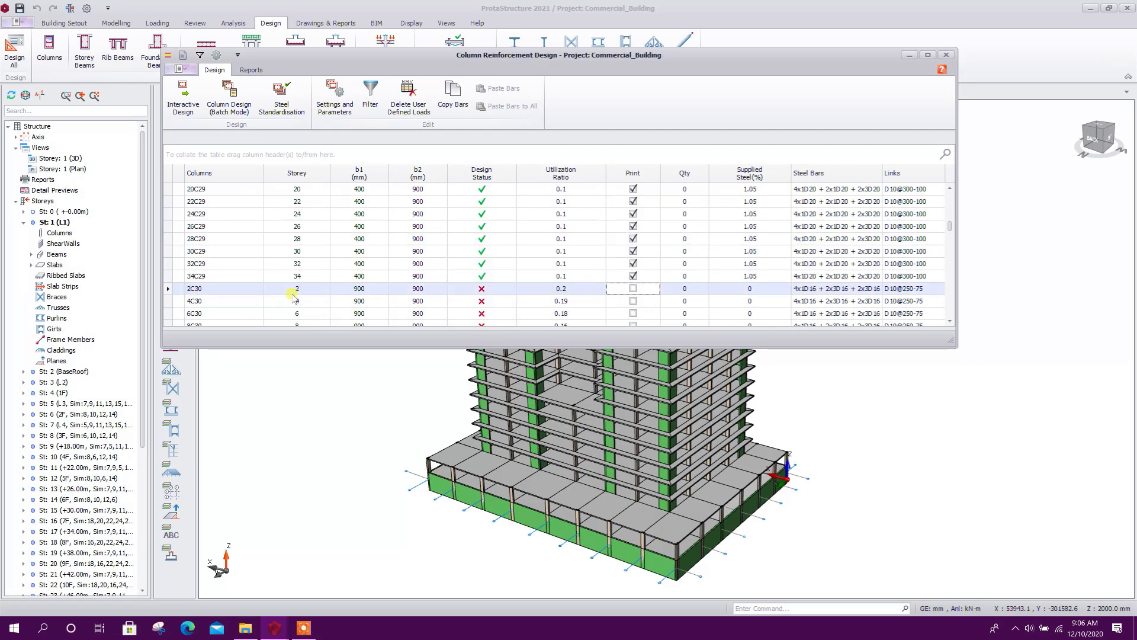
pyautogui.scroll(-1, 312, 293)
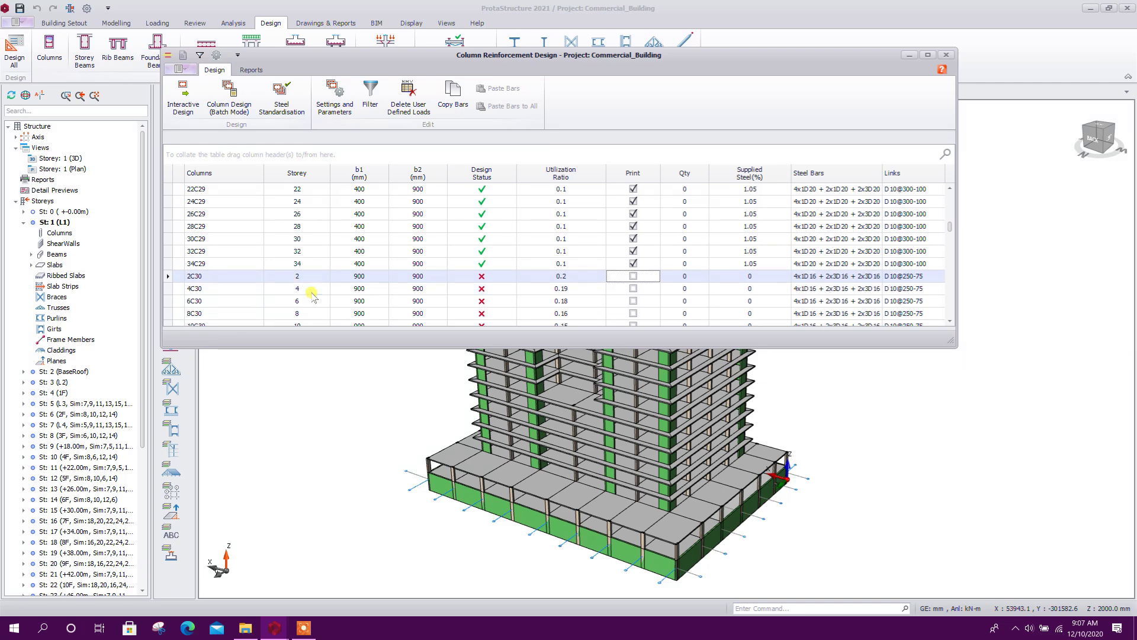
pyautogui.doubleClick(359, 276)
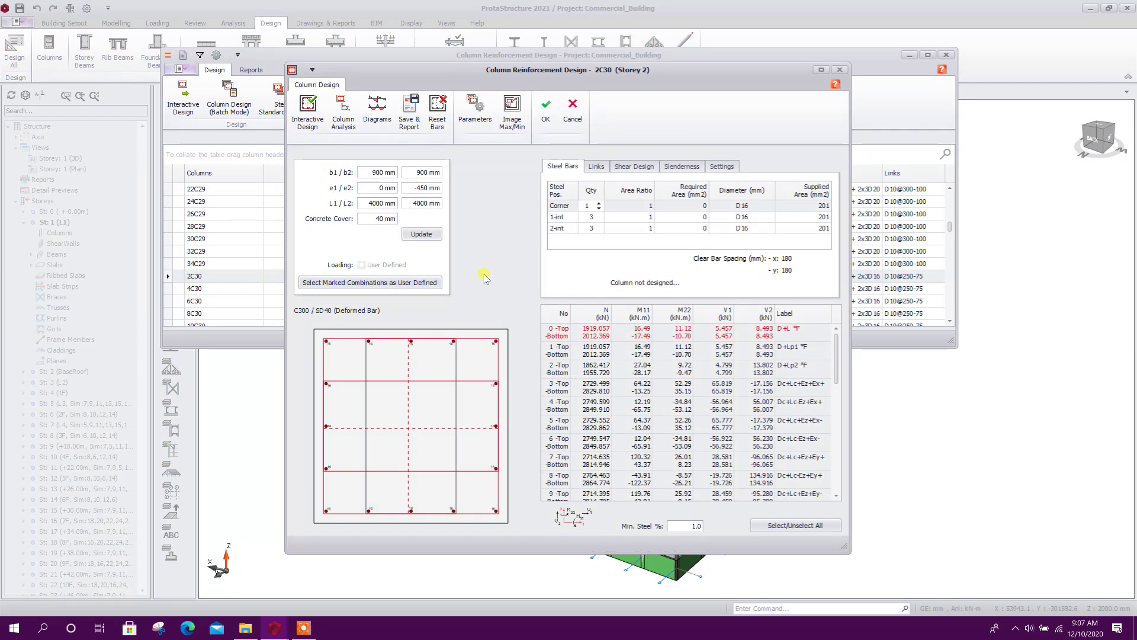
pyautogui.click(738, 205)
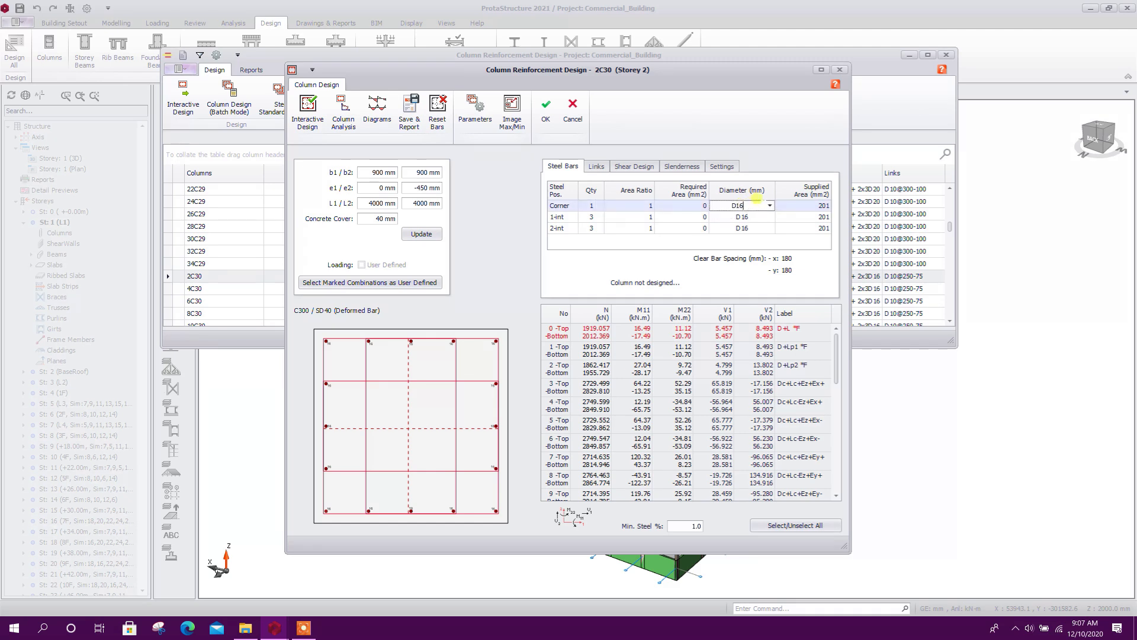
pyautogui.click(769, 206)
pyautogui.click(745, 242)
pyautogui.click(769, 217)
pyautogui.click(770, 217)
pyautogui.click(743, 253)
pyautogui.click(769, 228)
pyautogui.click(770, 228)
pyautogui.click(734, 265)
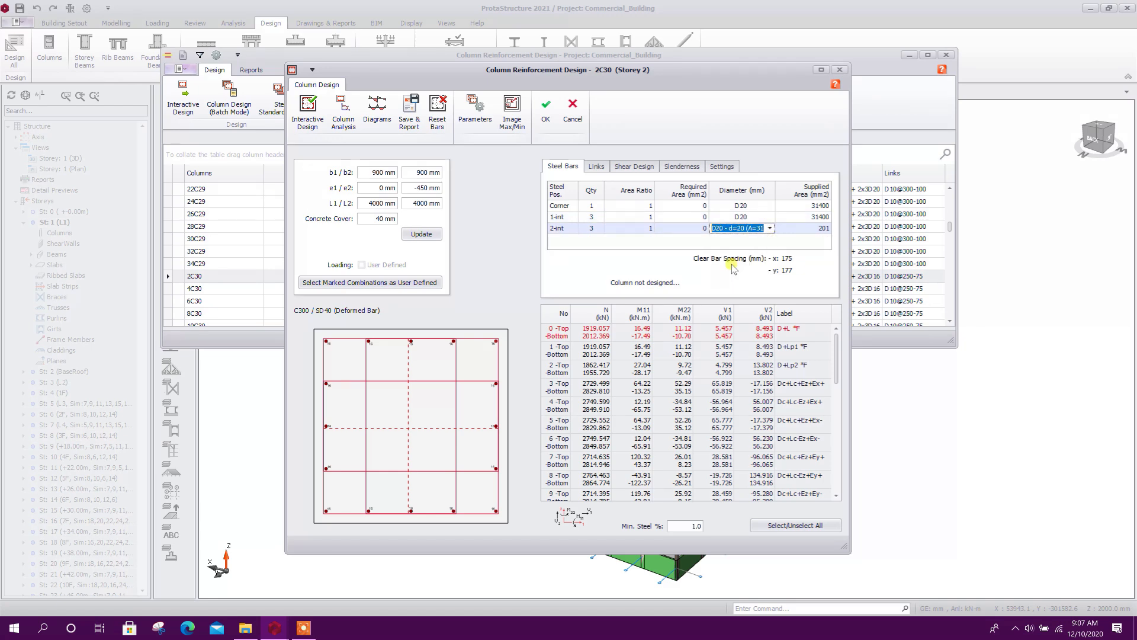
pyautogui.click(420, 234)
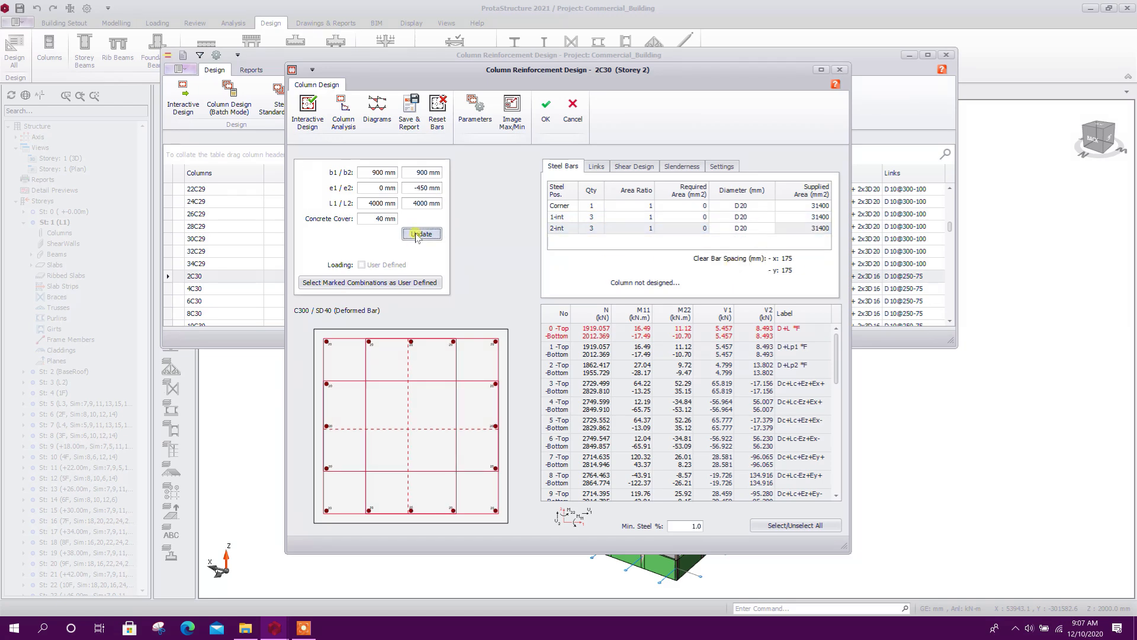
pyautogui.click(546, 110)
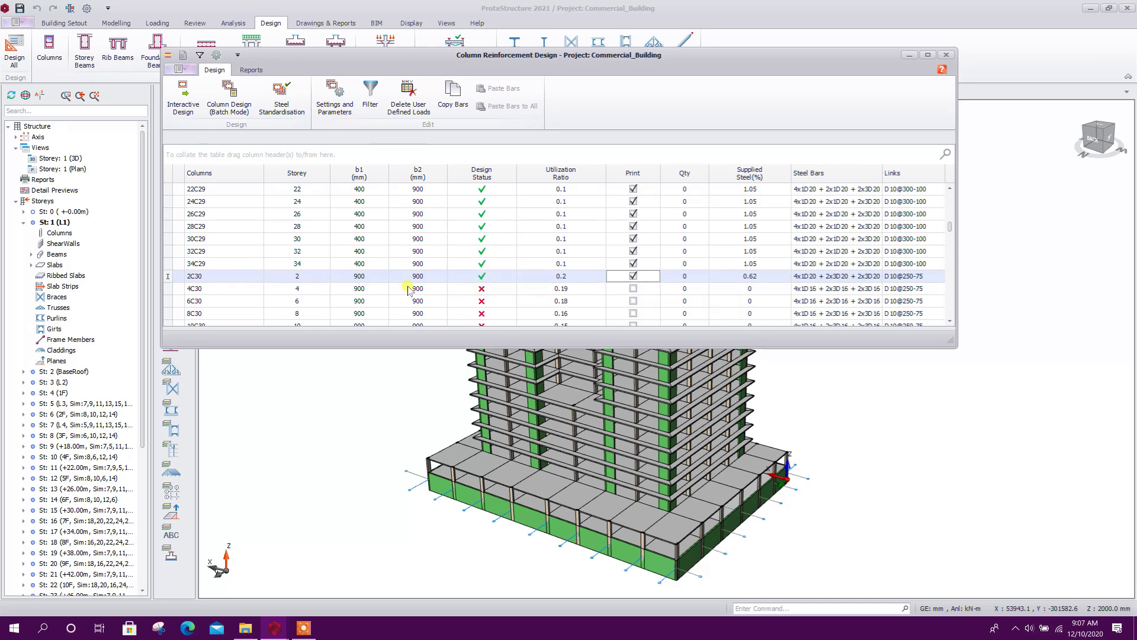
# Copy the bars of column 2C30 and select columns 4C30 through 40C30 as the targets for pasting
pyautogui.scroll(-2, 408, 290)
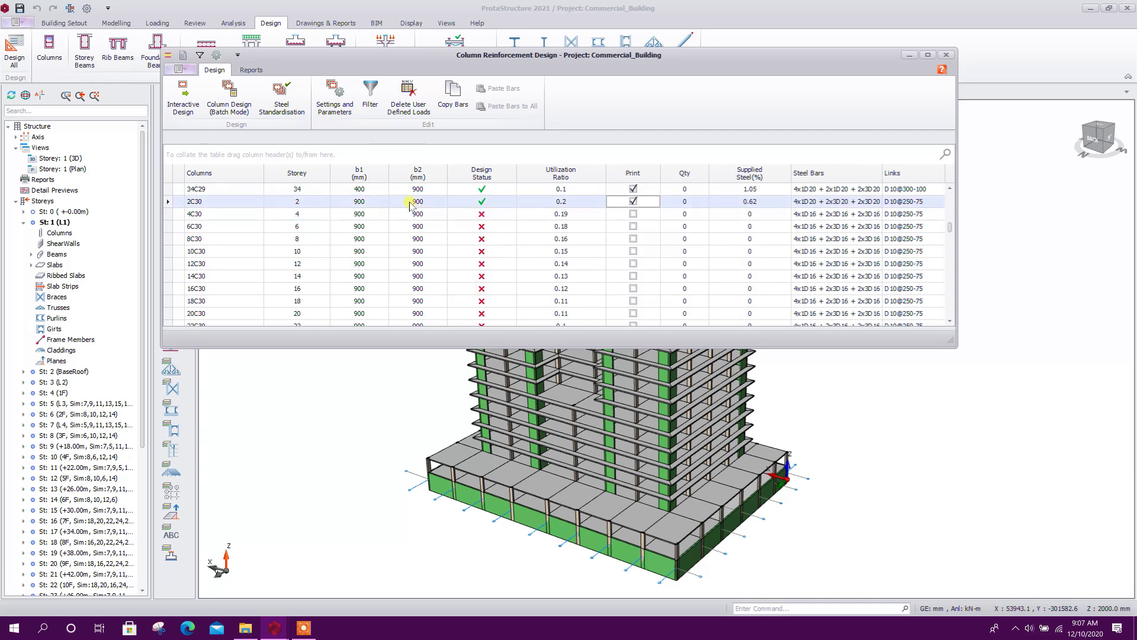
pyautogui.click(453, 97)
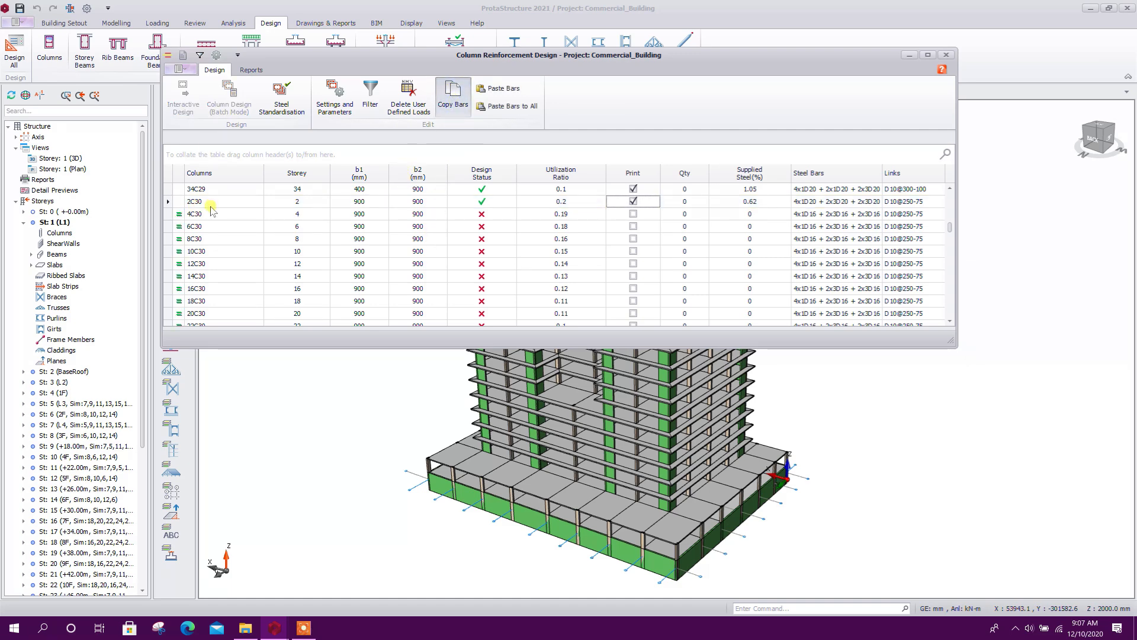
pyautogui.scroll(1, 249, 248)
pyautogui.click(214, 230)
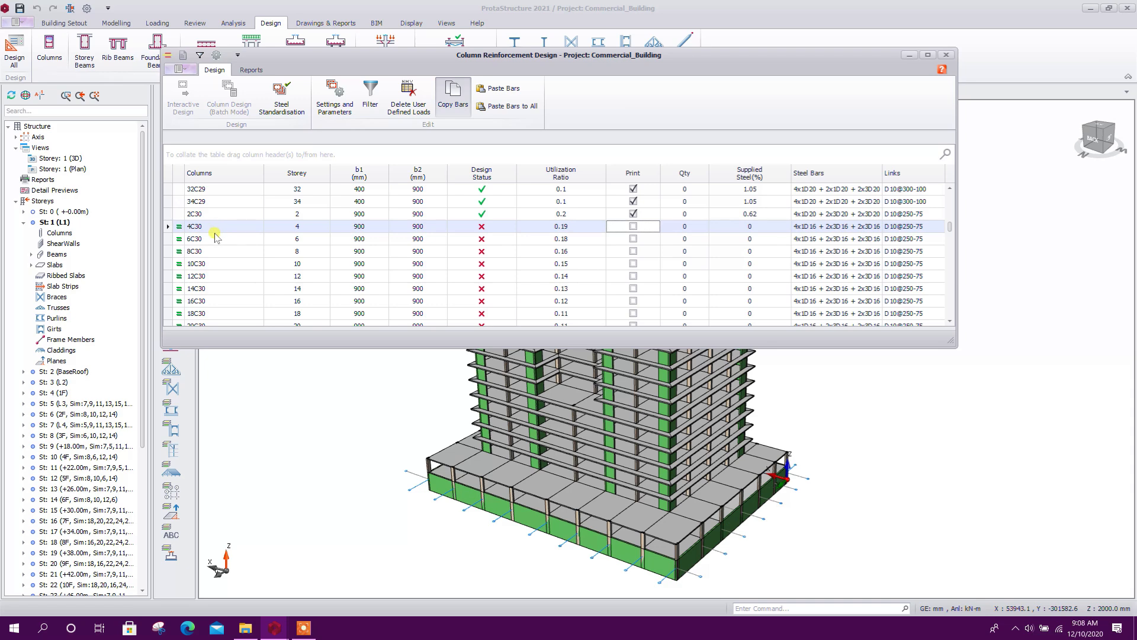
pyautogui.scroll(-4, 214, 233)
pyautogui.scroll(-1, 218, 261)
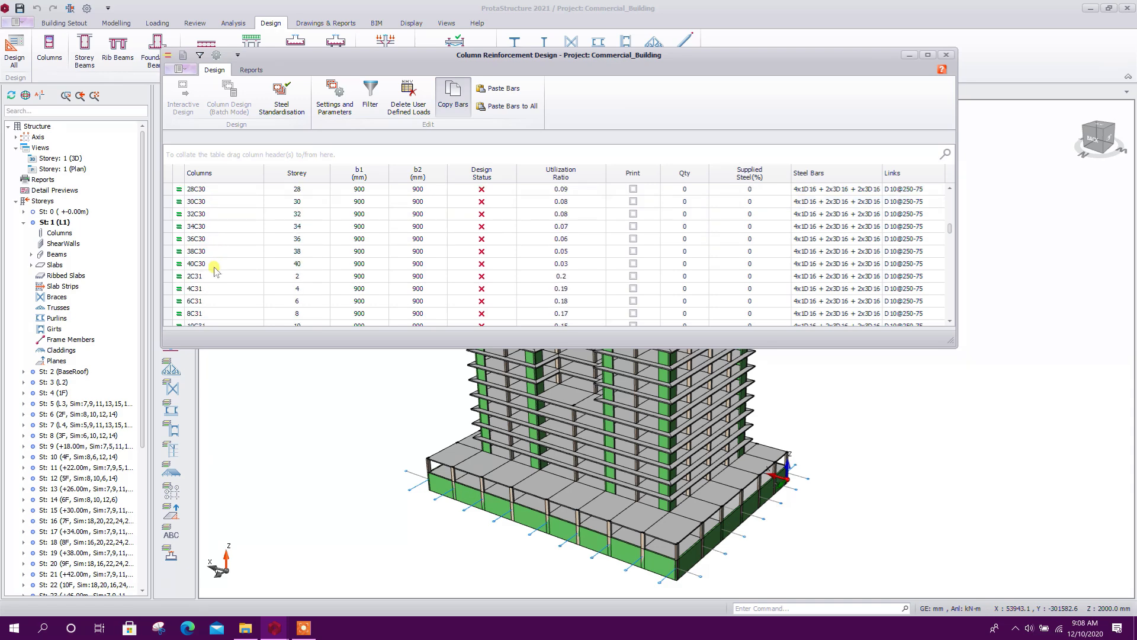
pyautogui.keyDown('shift'); pyautogui.click(216, 264); pyautogui.keyUp('shift')
pyautogui.scroll(3, 224, 264)
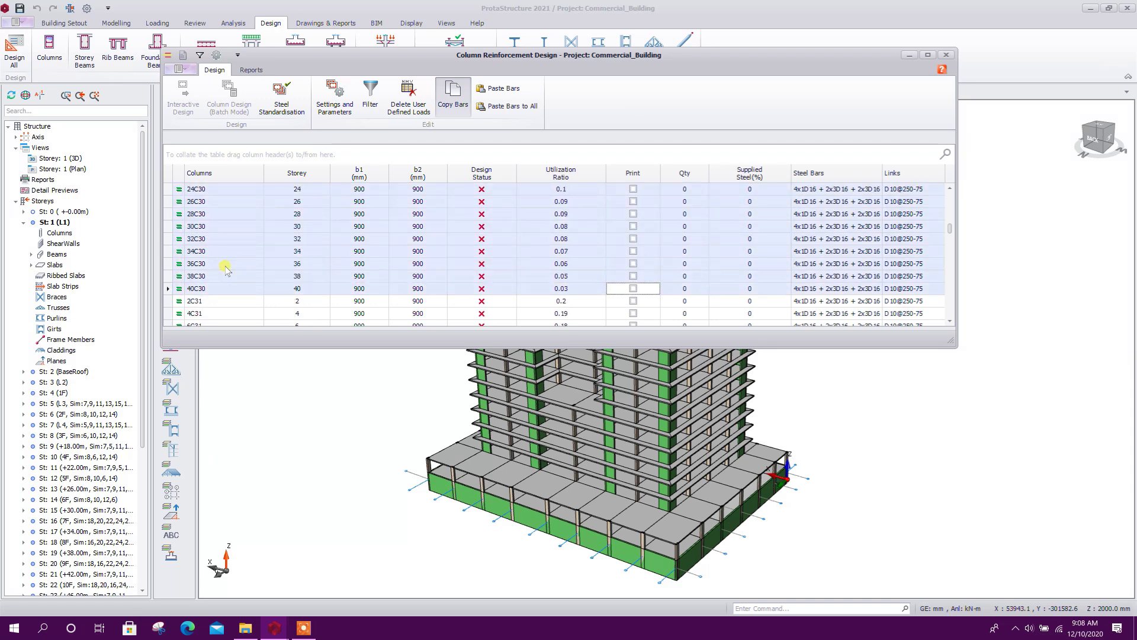
pyautogui.scroll(3, 220, 249)
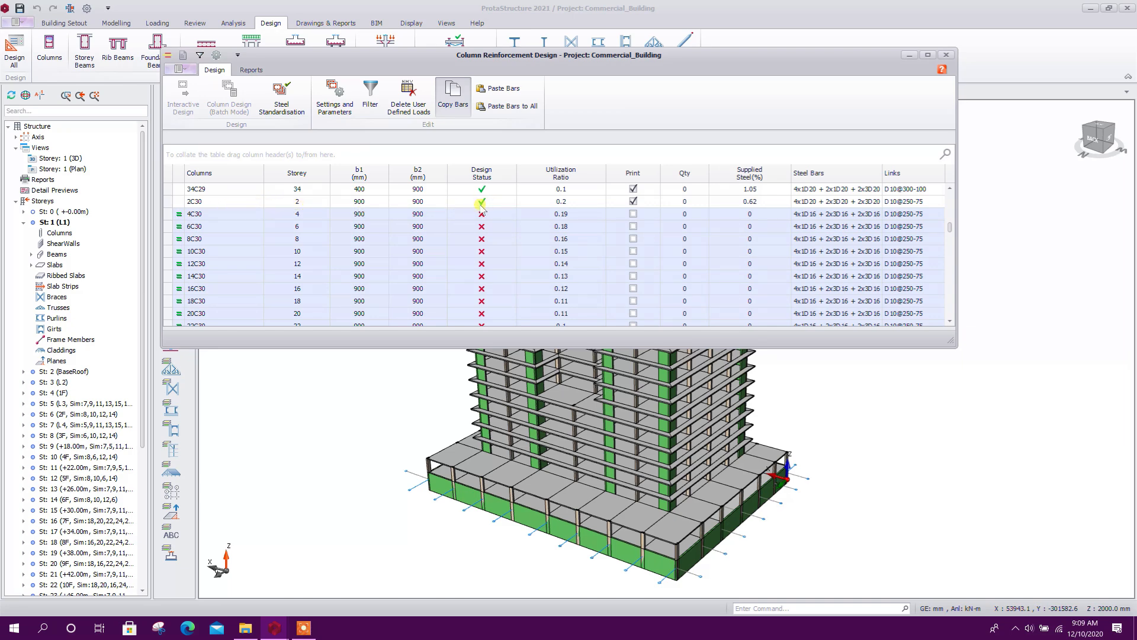
# Paste the copied bars onto the selected C30 columns and accept the design of column 4C30 on Storey 4
pyautogui.click(501, 92)
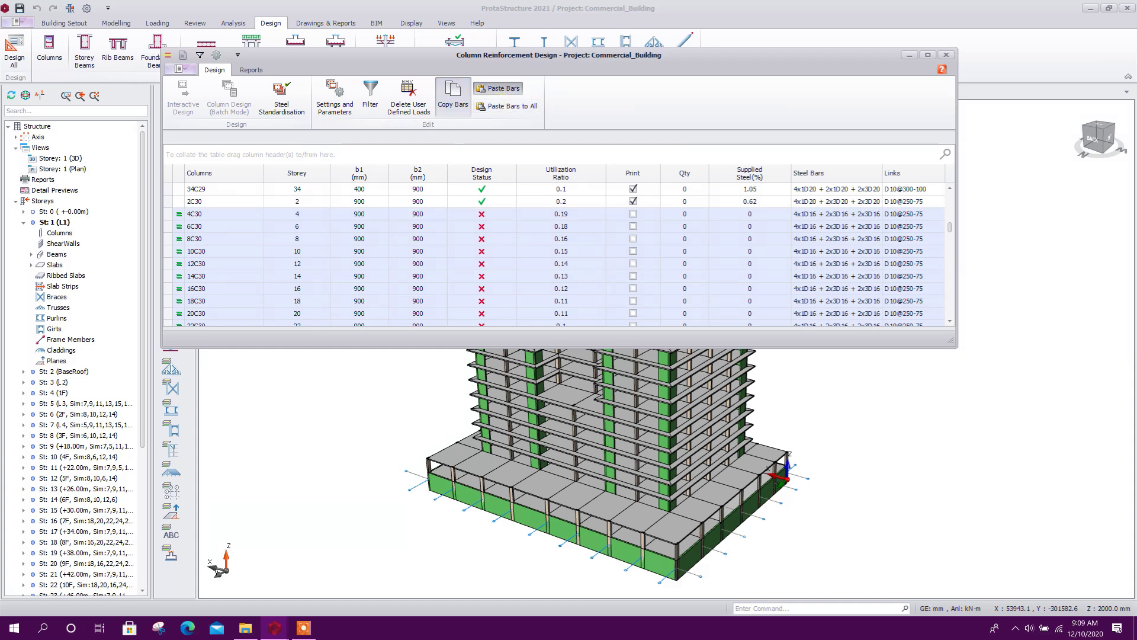
pyautogui.click(426, 226)
pyautogui.doubleClick(426, 226)
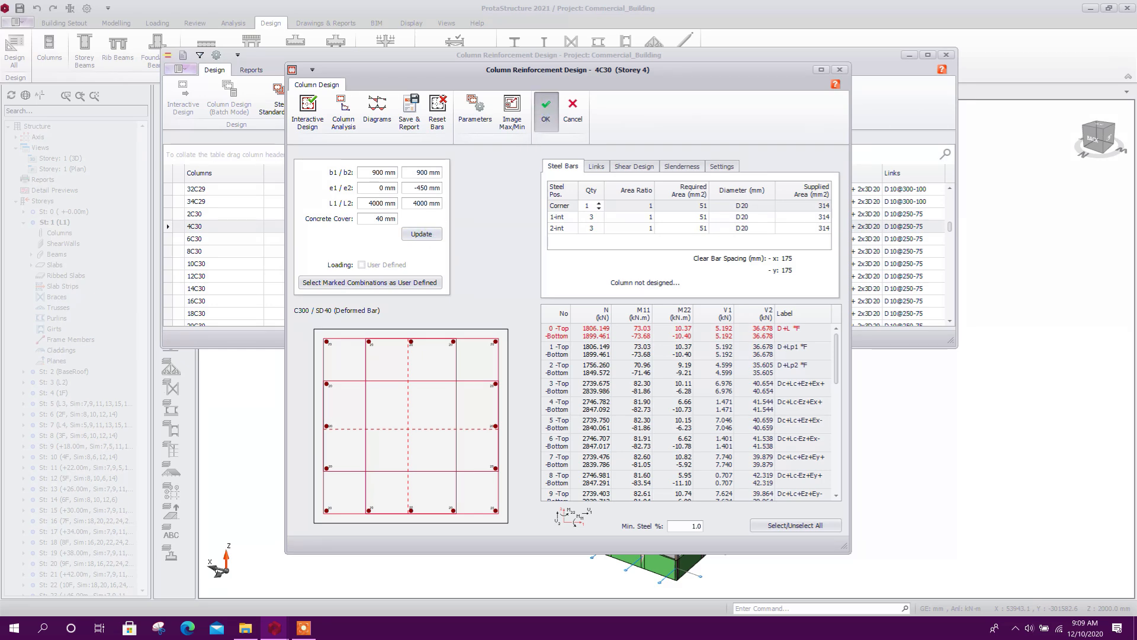
pyautogui.click(546, 106)
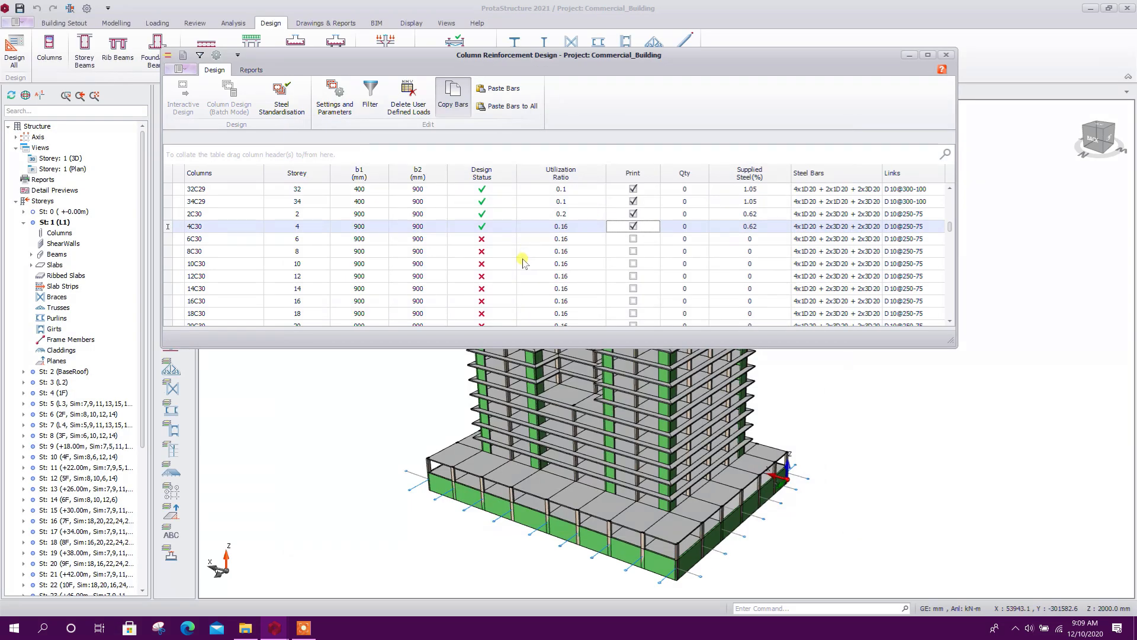
# Open and accept the reinforcement design of each C30 column from 6C30 through 22C30
pyautogui.doubleClick(480, 237)
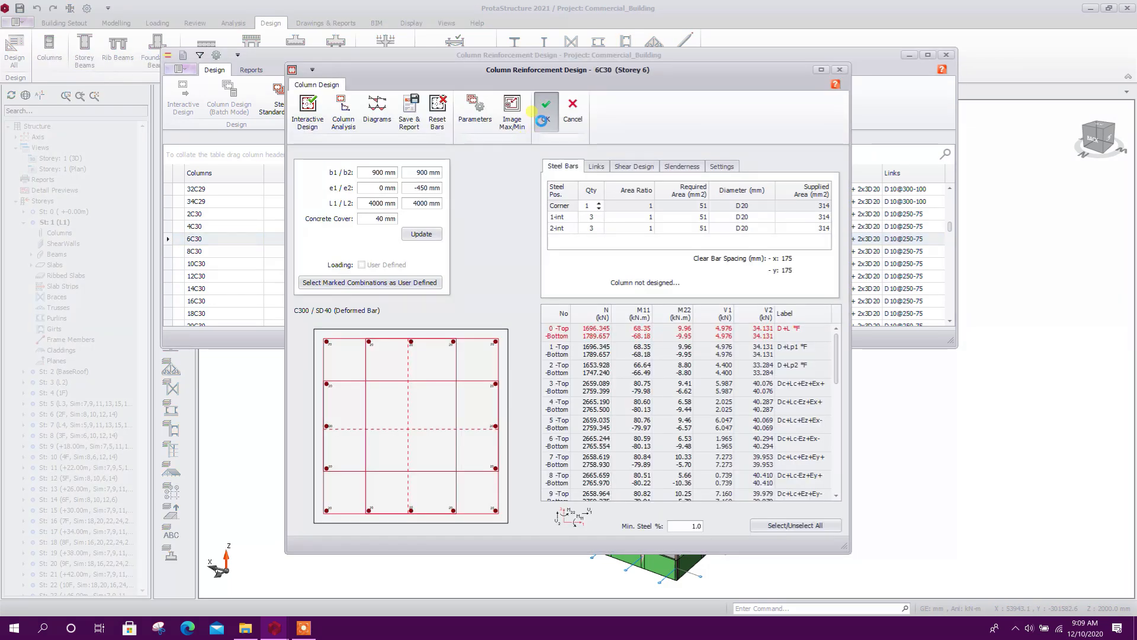
pyautogui.click(542, 119)
pyautogui.scroll(-2, 464, 280)
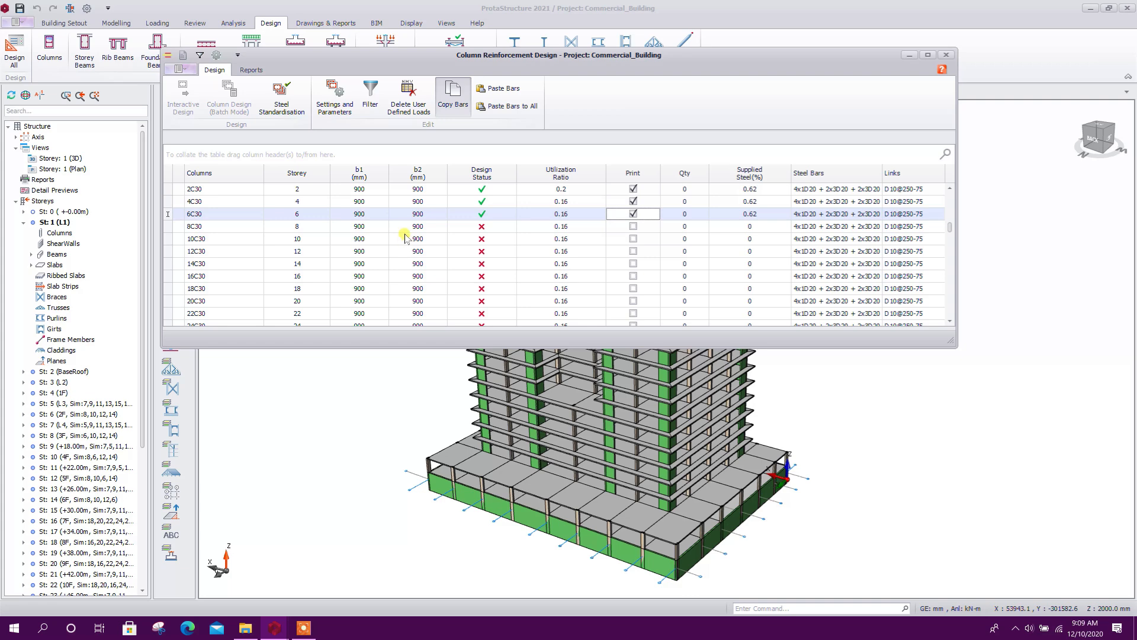
pyautogui.doubleClick(407, 227)
pyautogui.click(541, 117)
pyautogui.scroll(-1, 494, 279)
pyautogui.doubleClick(482, 231)
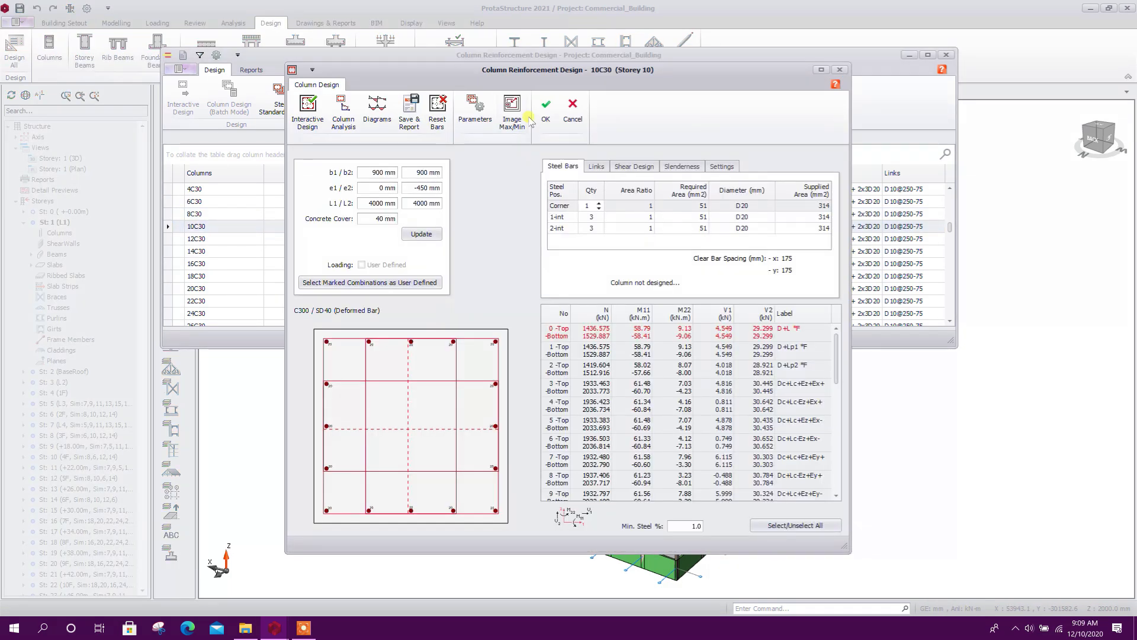
pyautogui.click(542, 117)
pyautogui.doubleClick(498, 239)
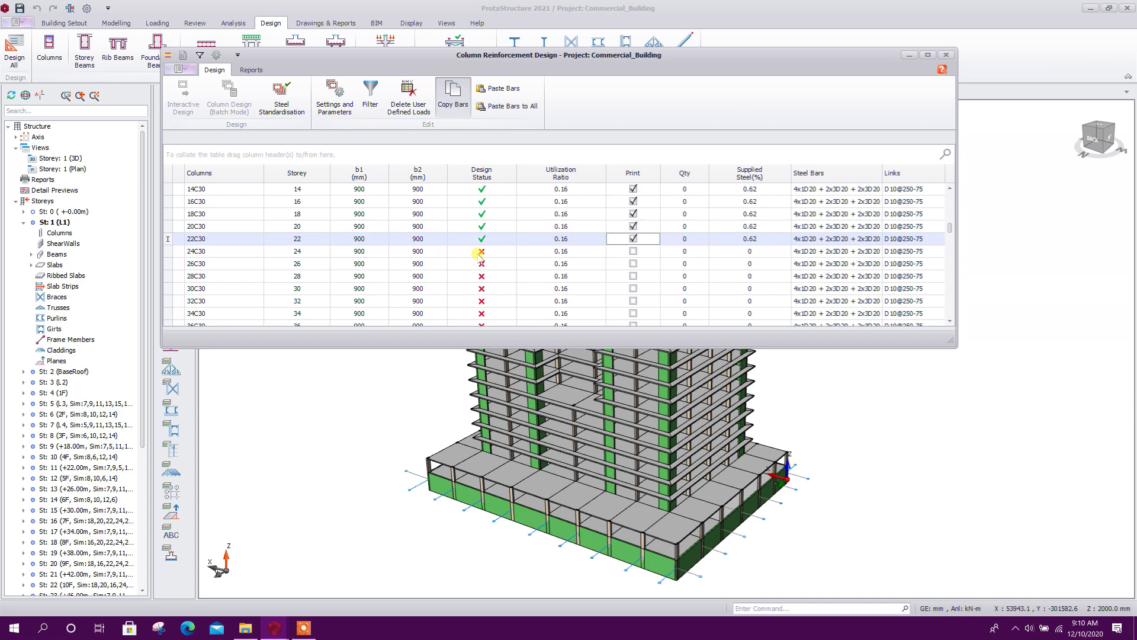
# Open and accept the reinforcement design of columns 24C30, 26C30, 28C30 and 30C30
pyautogui.click(481, 252)
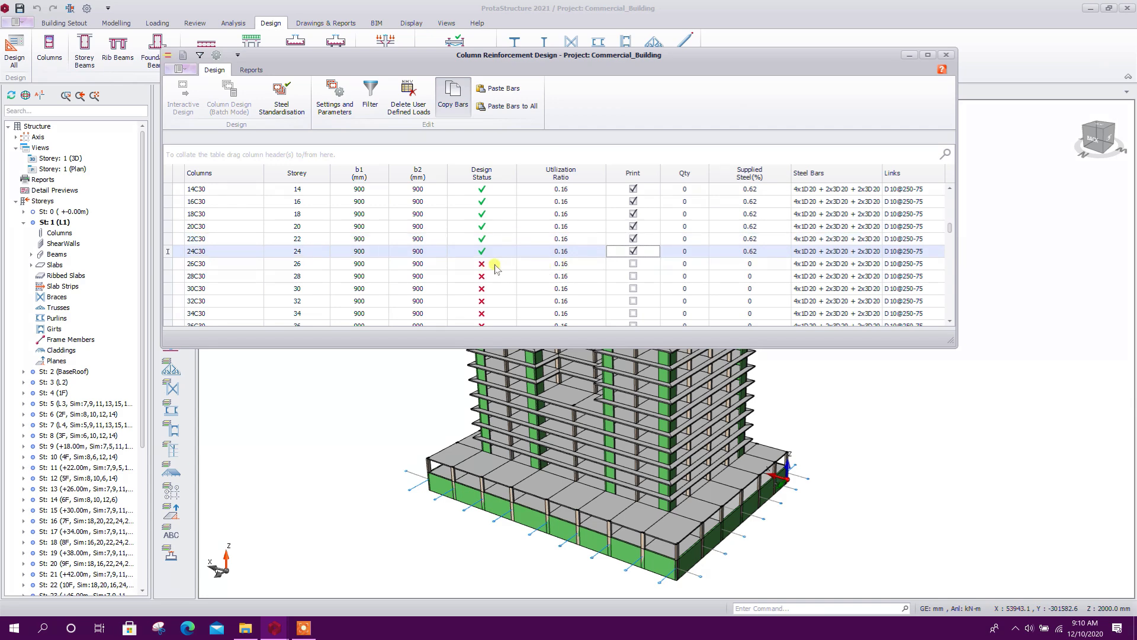
pyautogui.click(243, 265)
pyautogui.doubleClick(243, 264)
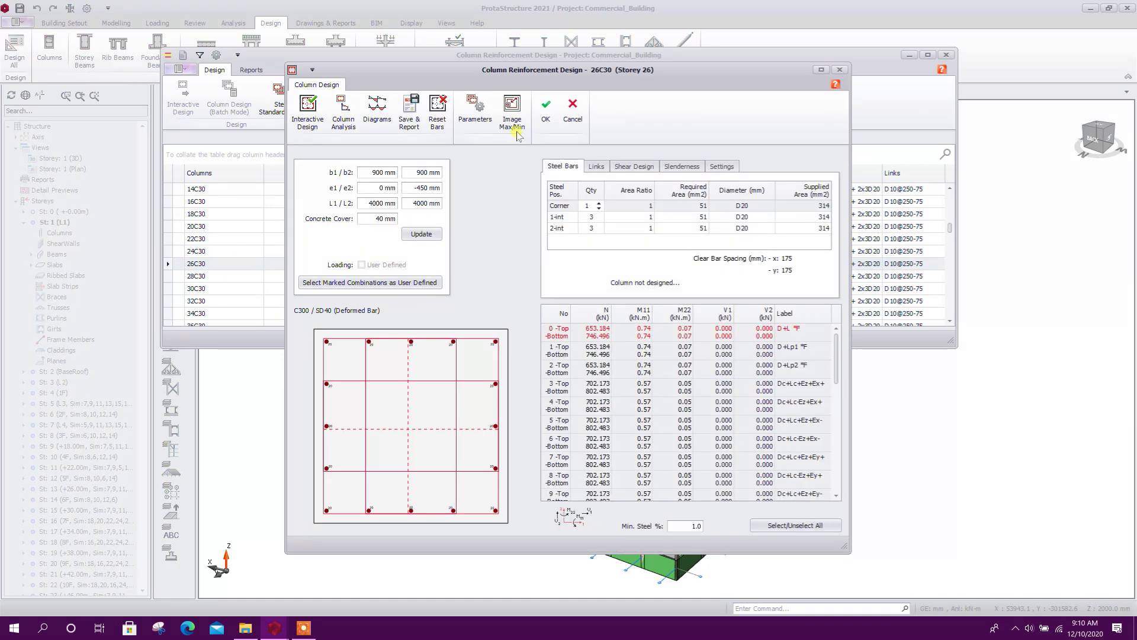
pyautogui.click(543, 107)
pyautogui.doubleClick(480, 278)
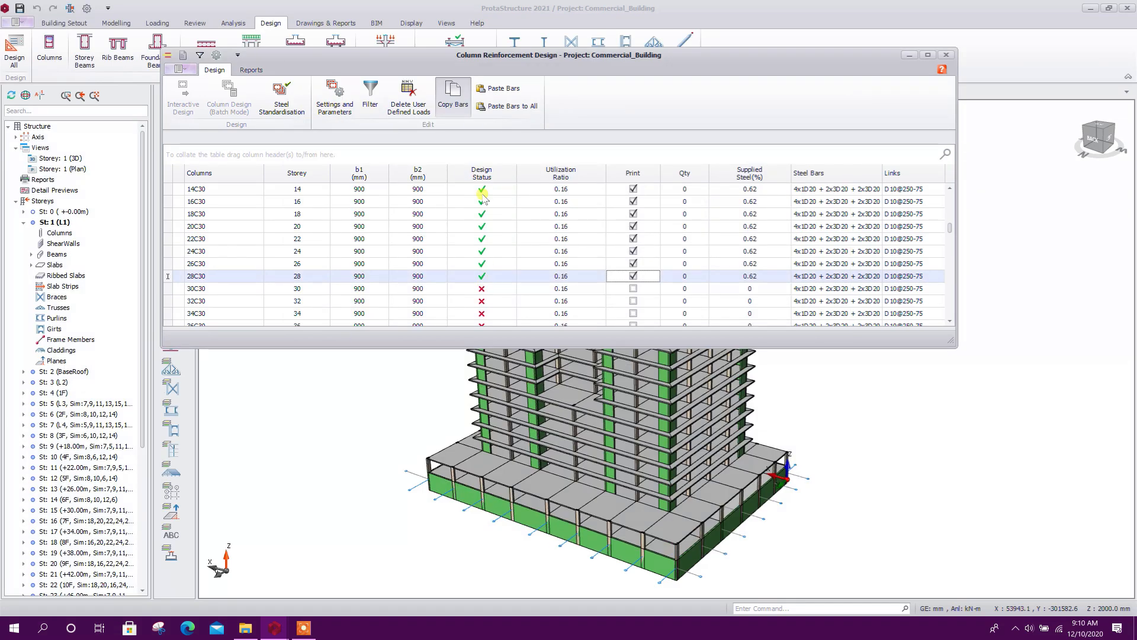
pyautogui.scroll(-2, 523, 301)
pyautogui.doubleClick(499, 228)
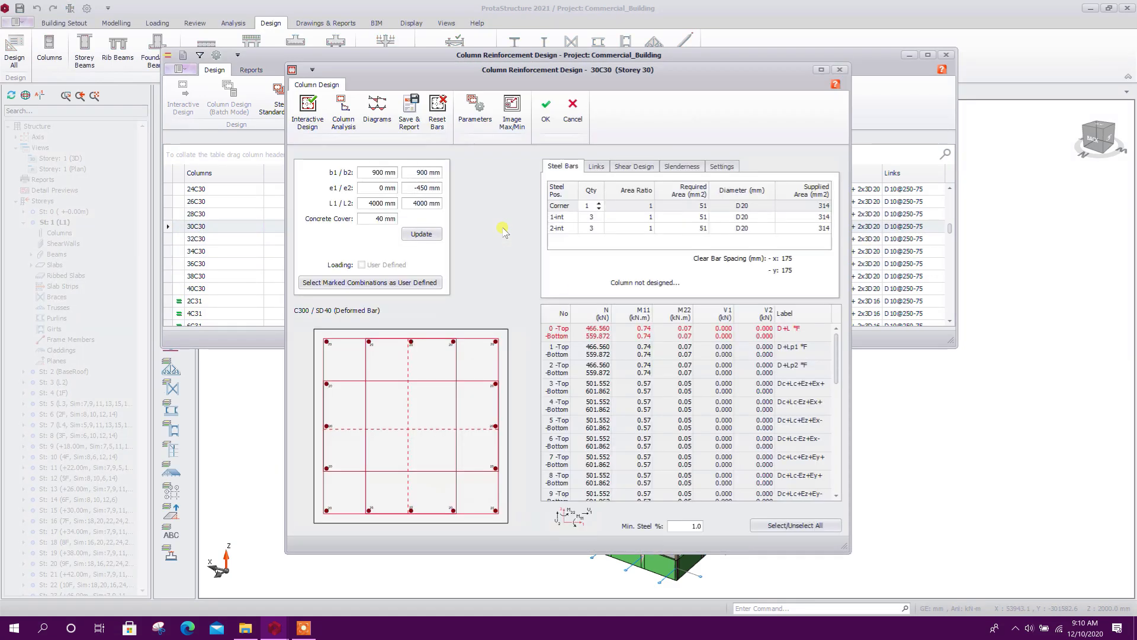
pyautogui.click(545, 121)
# Examine wall 2W5's enlarged section and its design force diagrams, then close the wall's design with acceptance
pyautogui.scroll(-2, 447, 257)
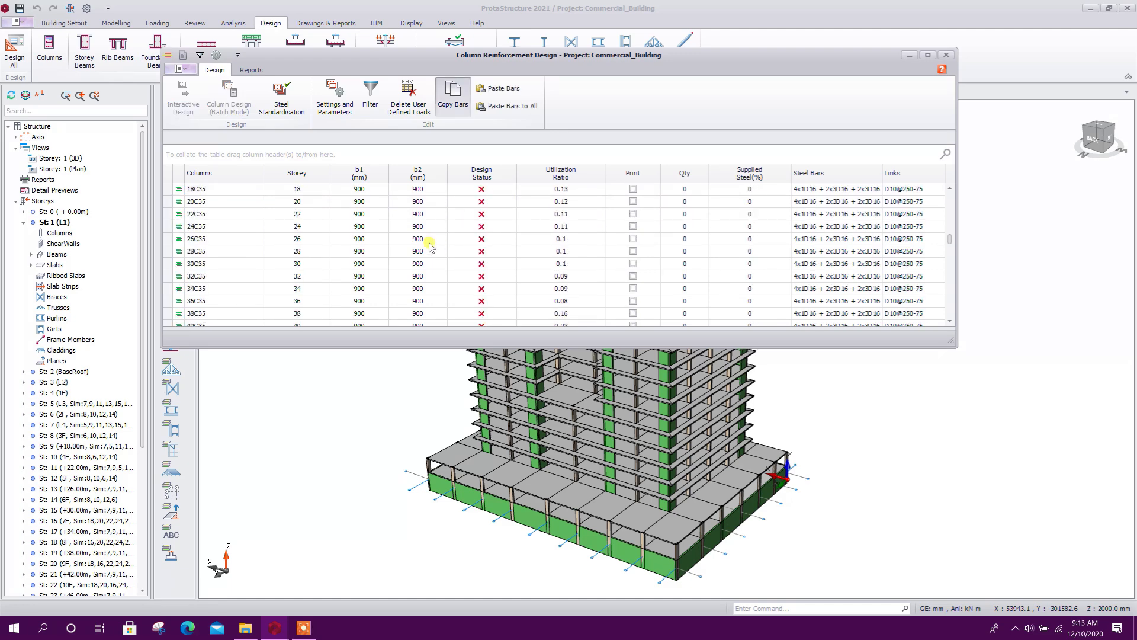
pyautogui.scroll(-5, 432, 245)
pyautogui.scroll(-10, 441, 251)
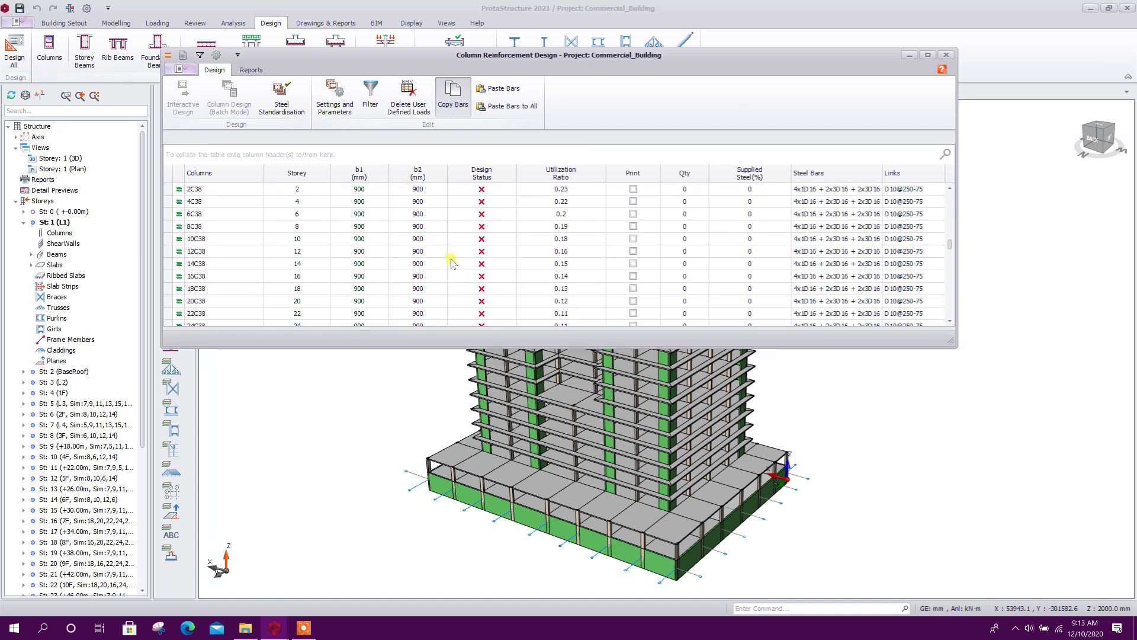
pyautogui.moveTo(950, 243); pyautogui.dragTo(950, 254)
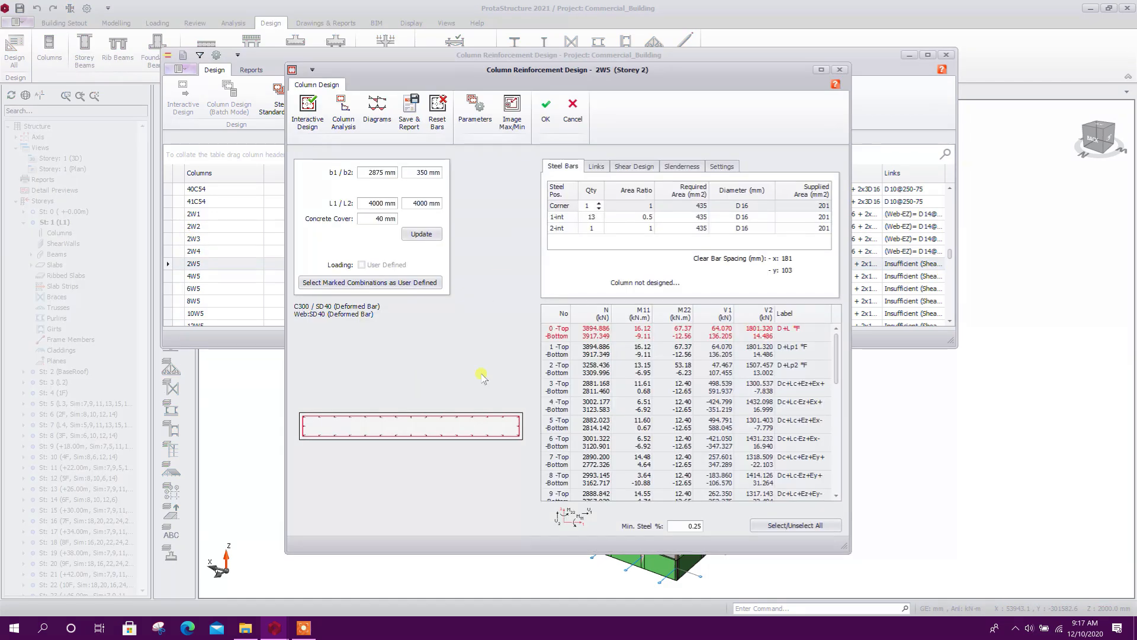
pyautogui.moveTo(547, 71); pyautogui.dragTo(570, 73)
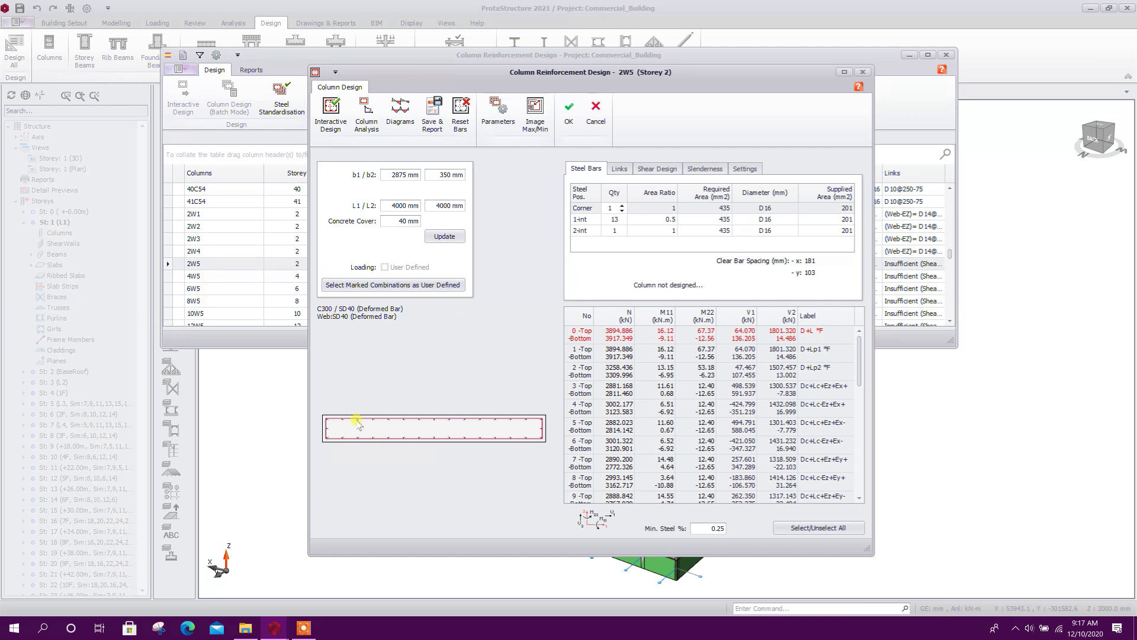
pyautogui.click(537, 131)
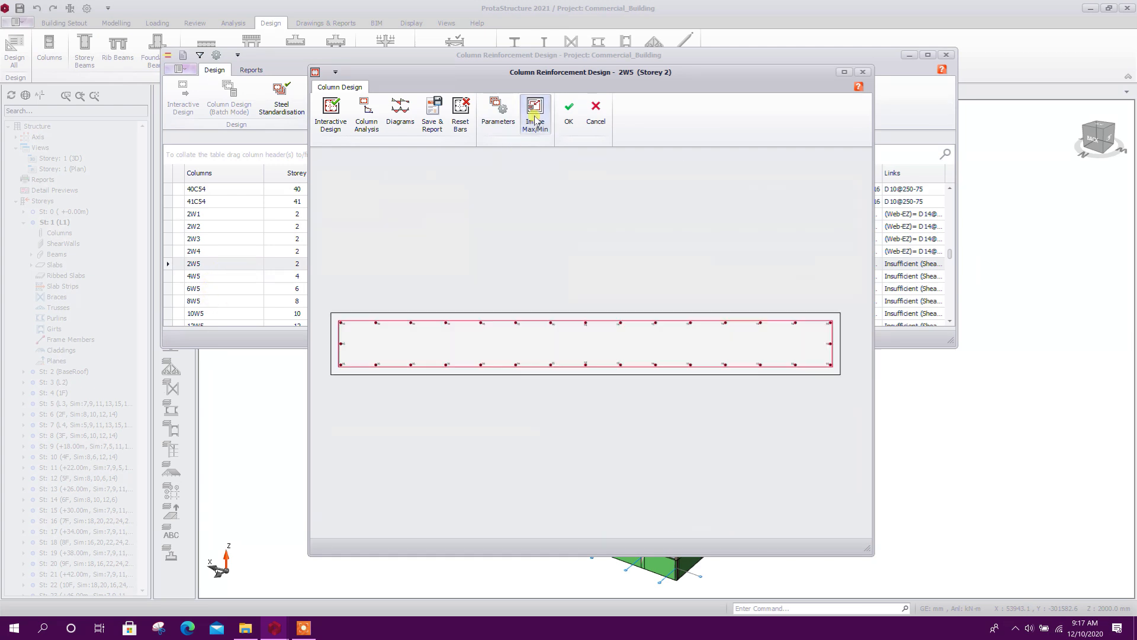
pyautogui.click(401, 113)
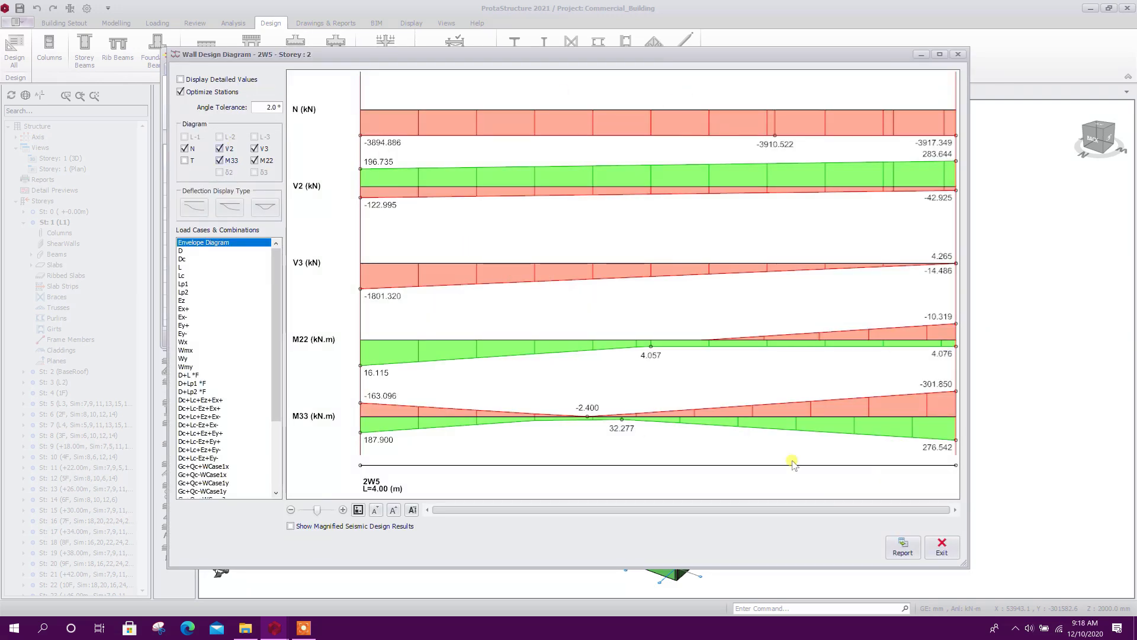
pyautogui.click(938, 546)
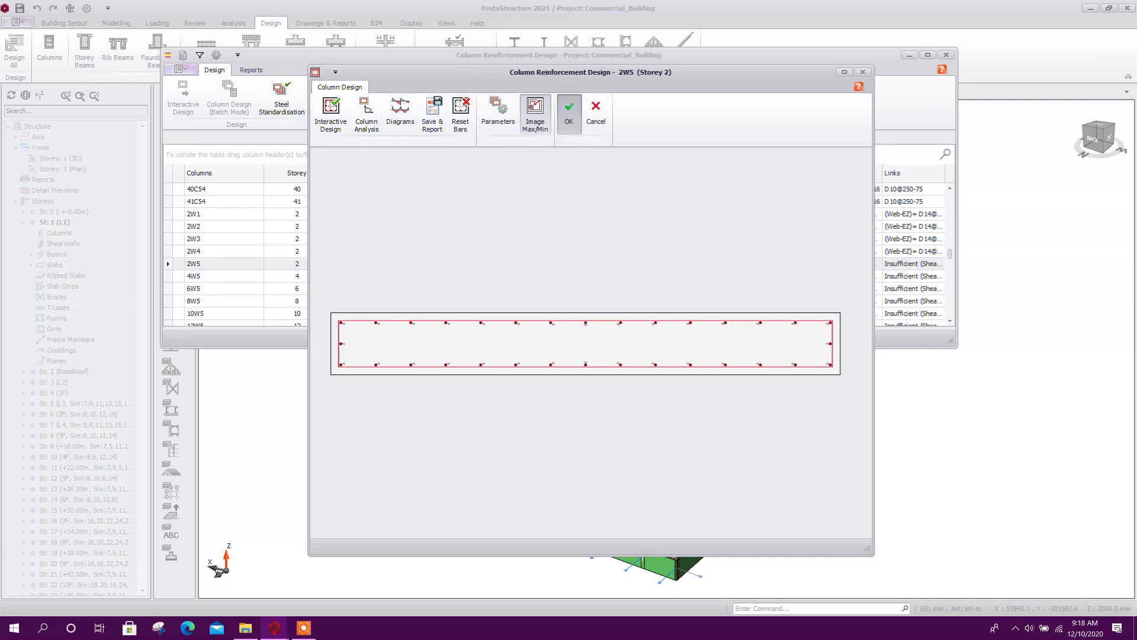
pyautogui.click(568, 114)
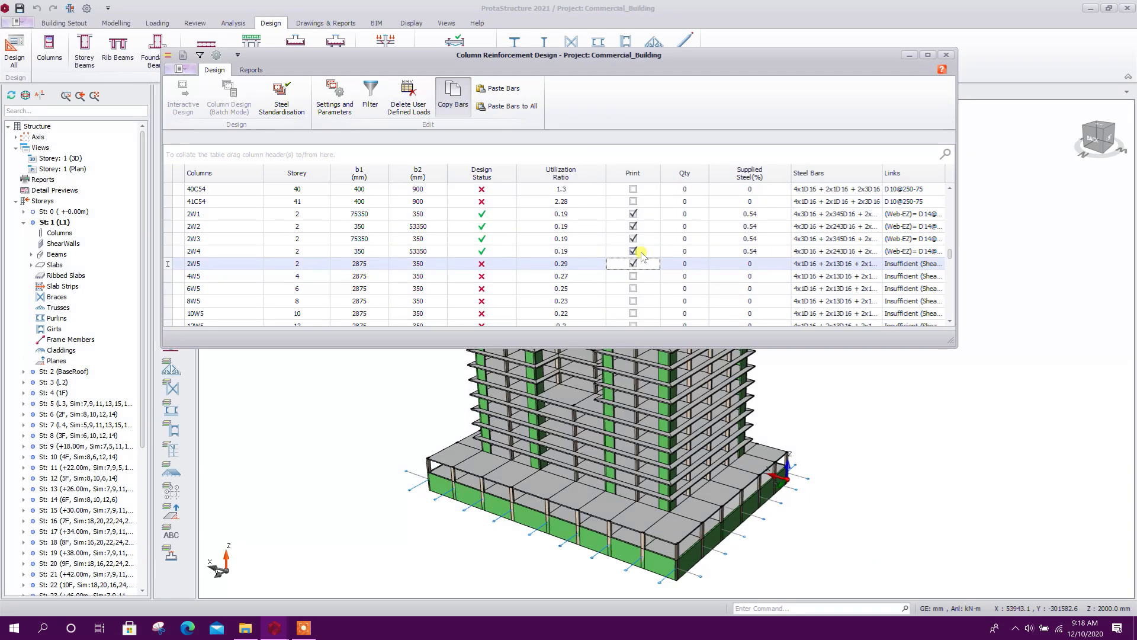
# Calculate the end-zone and web shear links of wall 2W5 on Storey 2 and accept the design
pyautogui.doubleClick(491, 267)
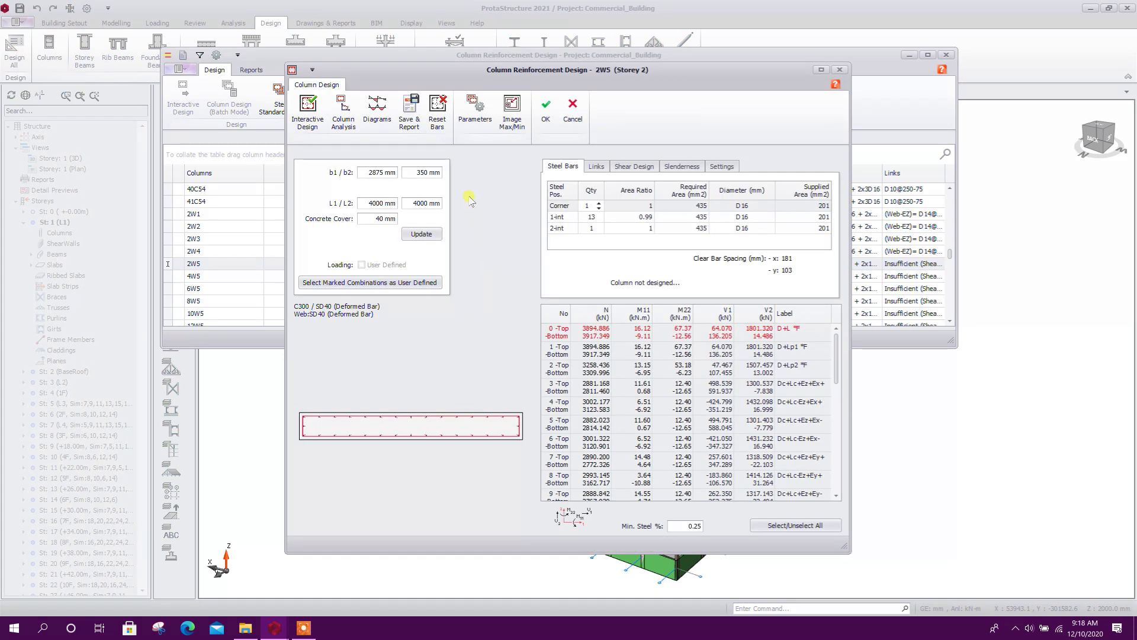
pyautogui.click(602, 188)
pyautogui.click(637, 187)
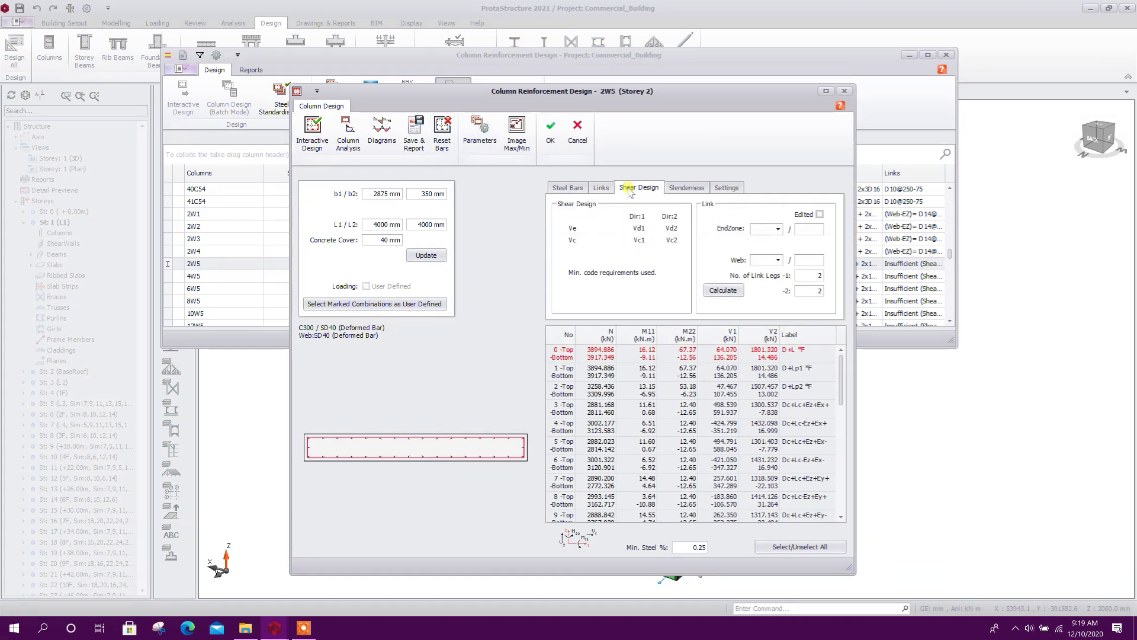
pyautogui.click(778, 229)
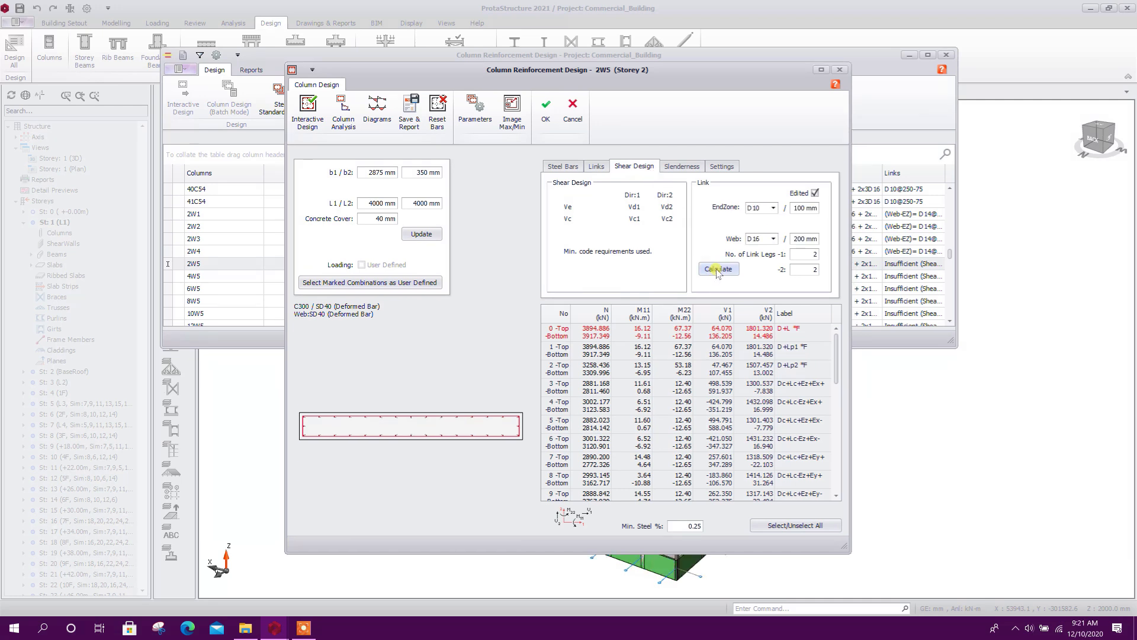
pyautogui.click(719, 269)
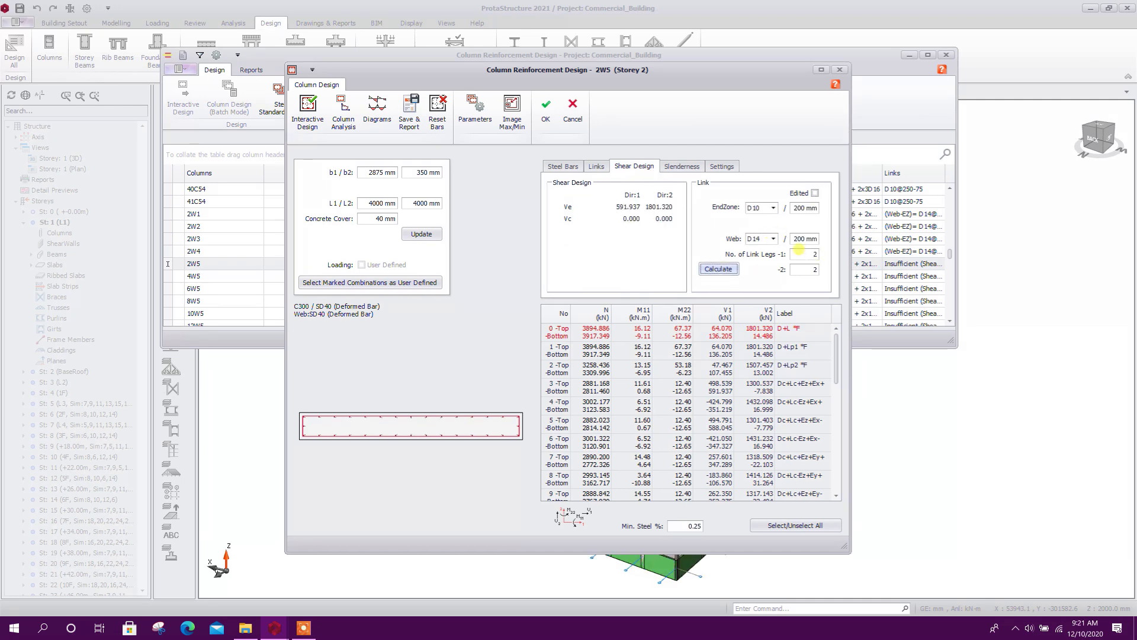
pyautogui.click(596, 167)
pyautogui.click(562, 166)
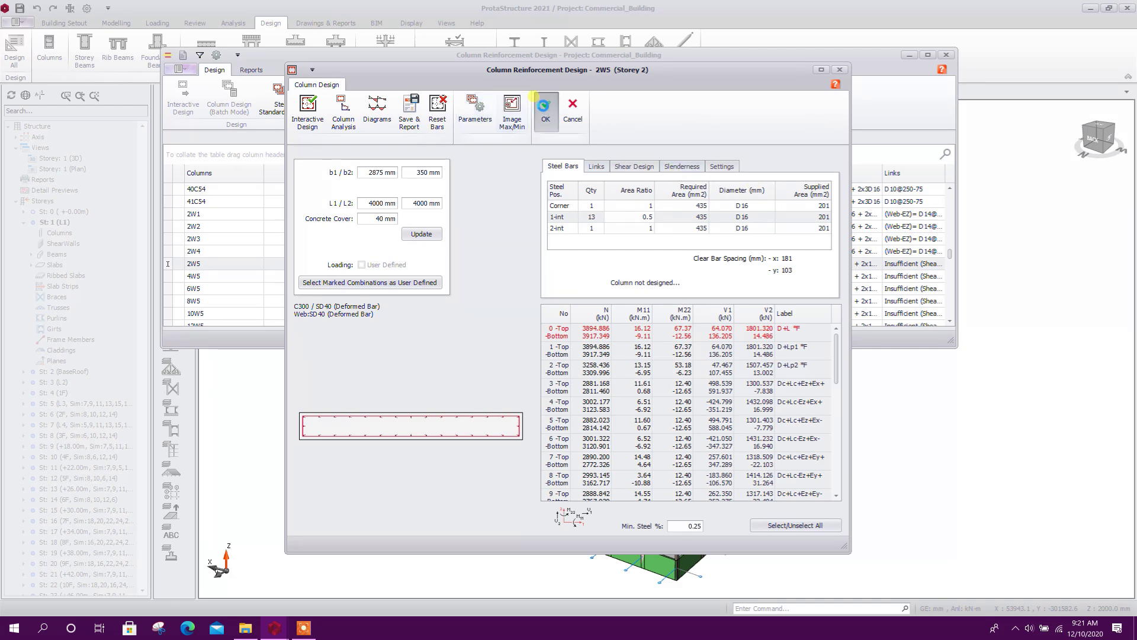
pyautogui.click(545, 108)
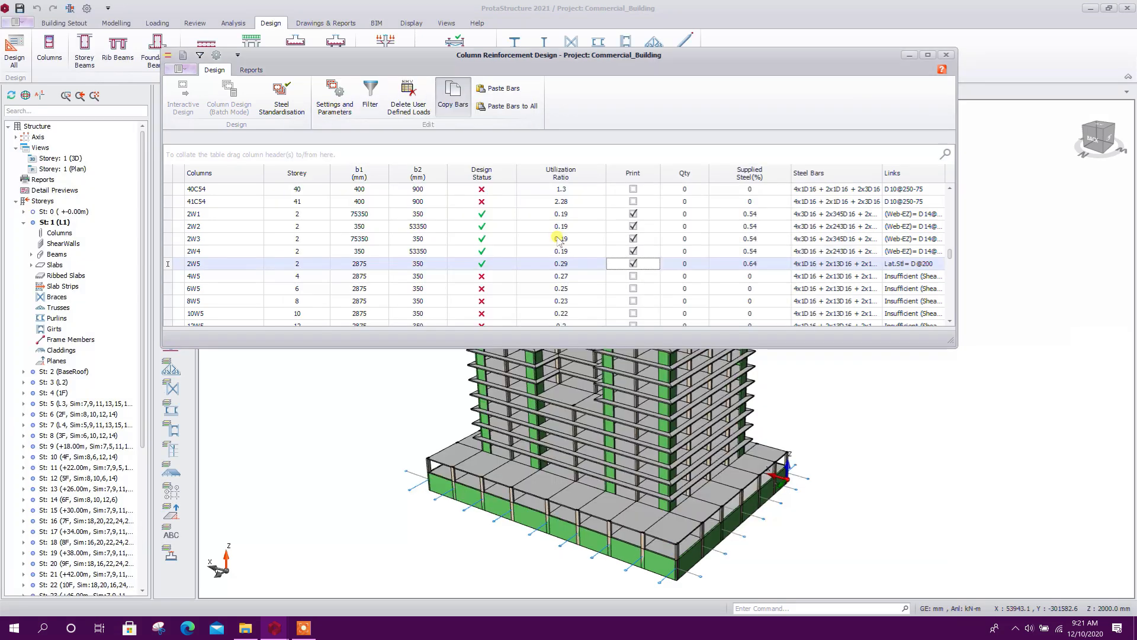
# Calculate the shear links of wall 4W5 on Storey 4 and accept the design
pyautogui.doubleClick(496, 277)
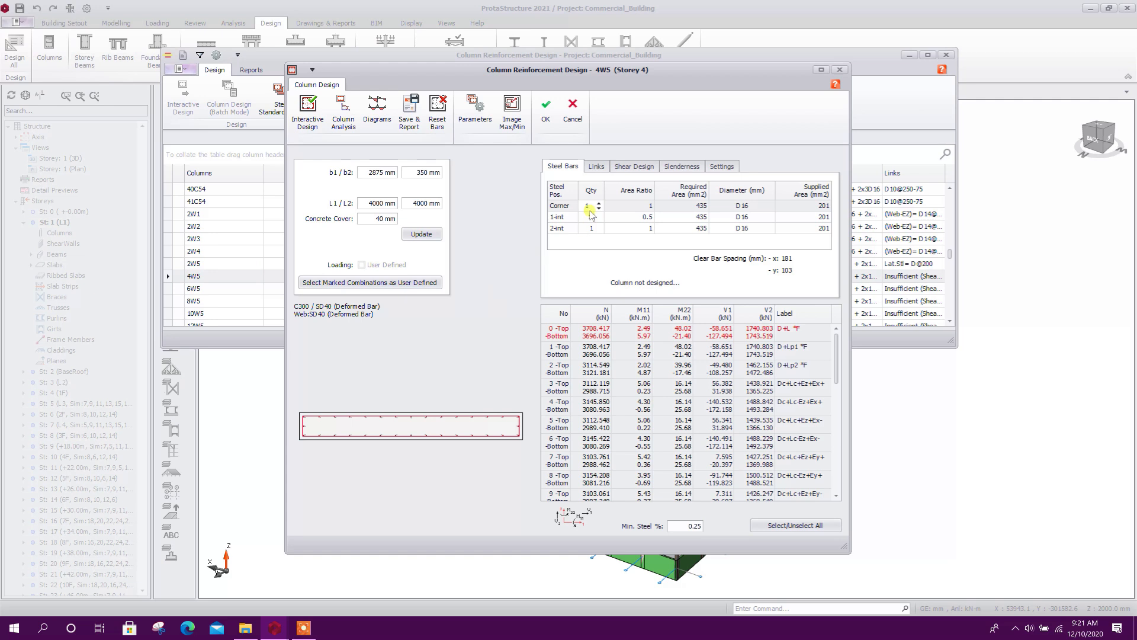
pyautogui.click(629, 167)
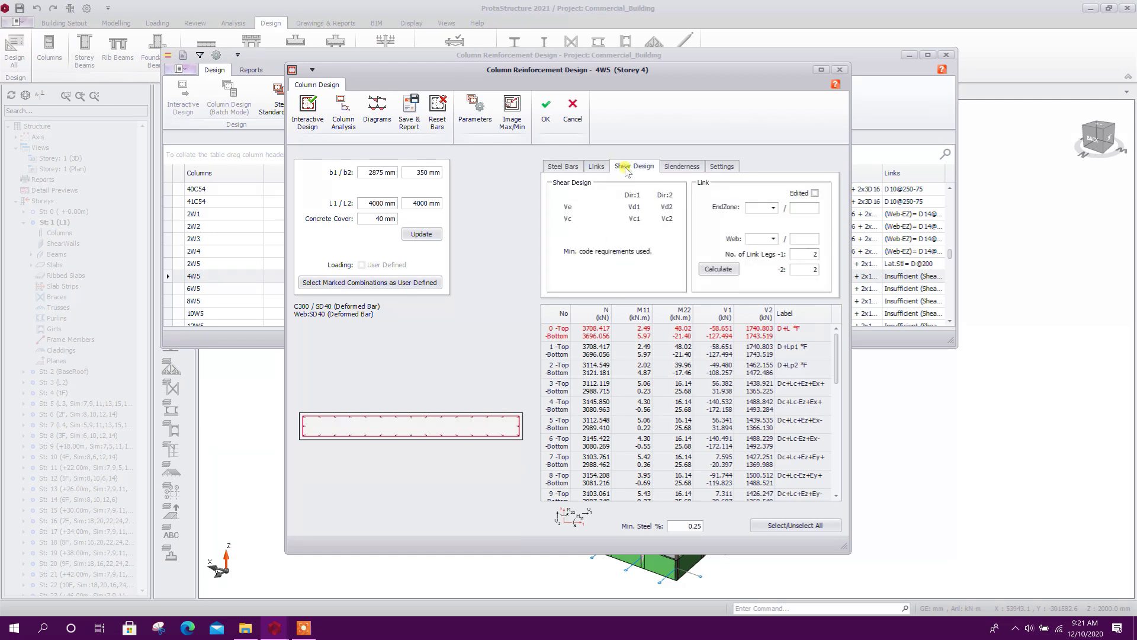
pyautogui.click(719, 268)
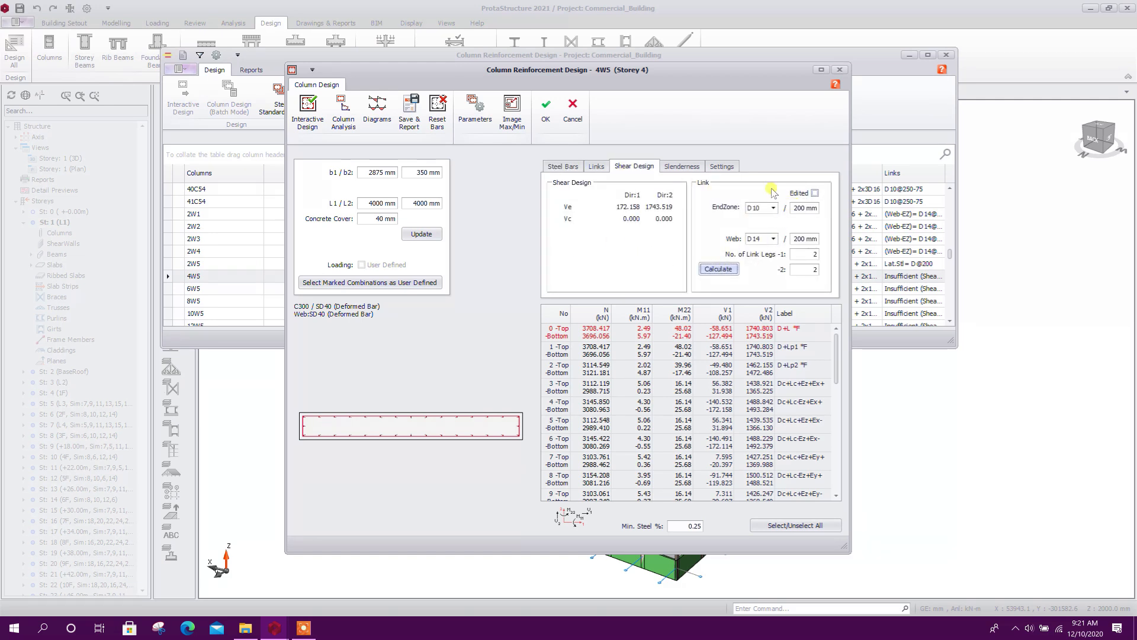
pyautogui.click(546, 107)
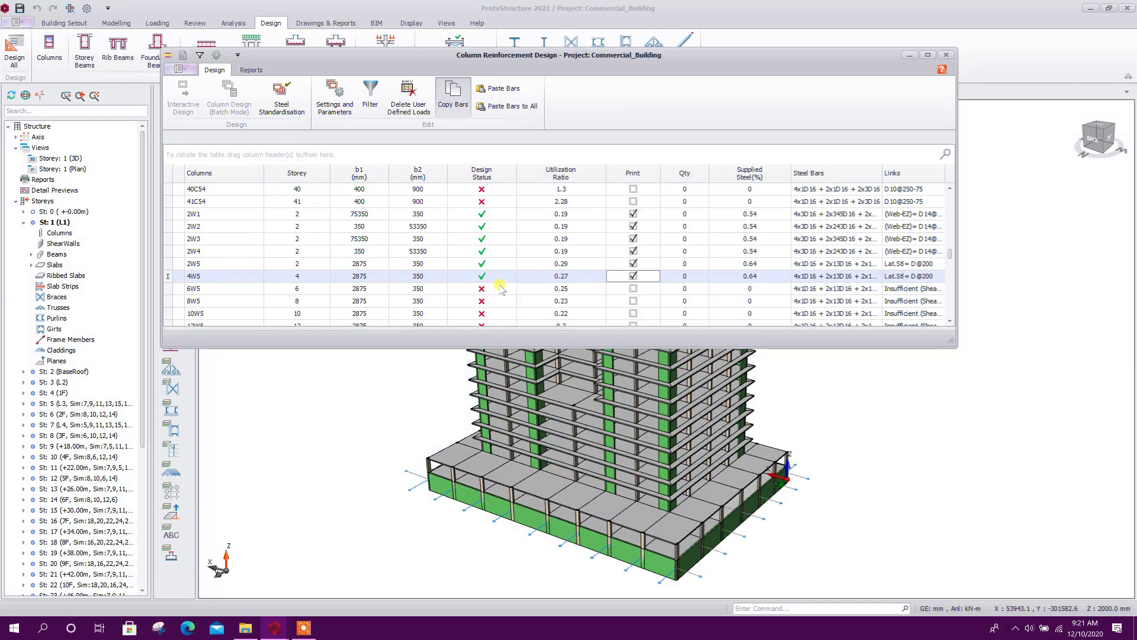
# Calculate the shear links of wall 6W5 on Storey 6 and accept the design
pyautogui.doubleClick(501, 289)
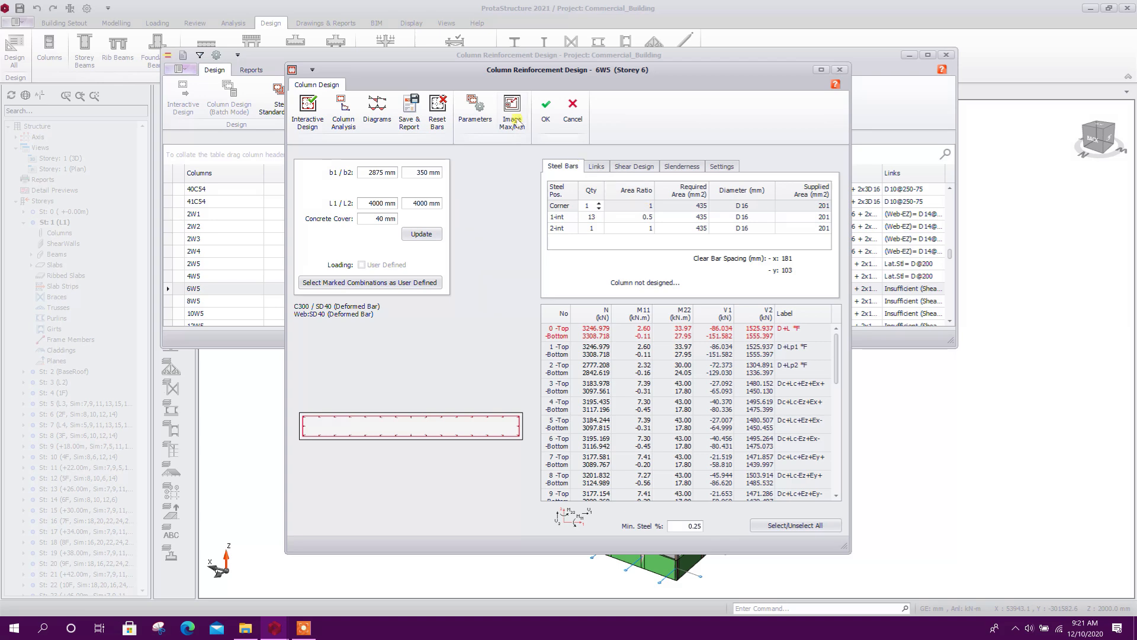
pyautogui.click(634, 168)
pyautogui.click(718, 269)
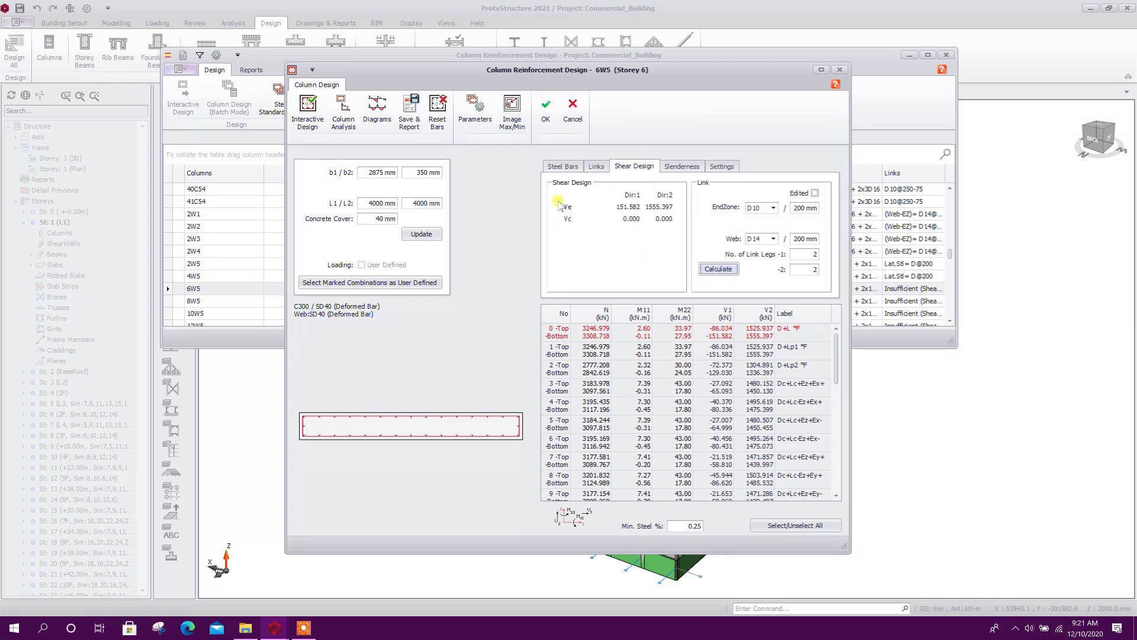
pyautogui.click(545, 108)
# Review the design status of the remaining walls and columns in the list and inspect the 3D building model
pyautogui.scroll(-3, 461, 249)
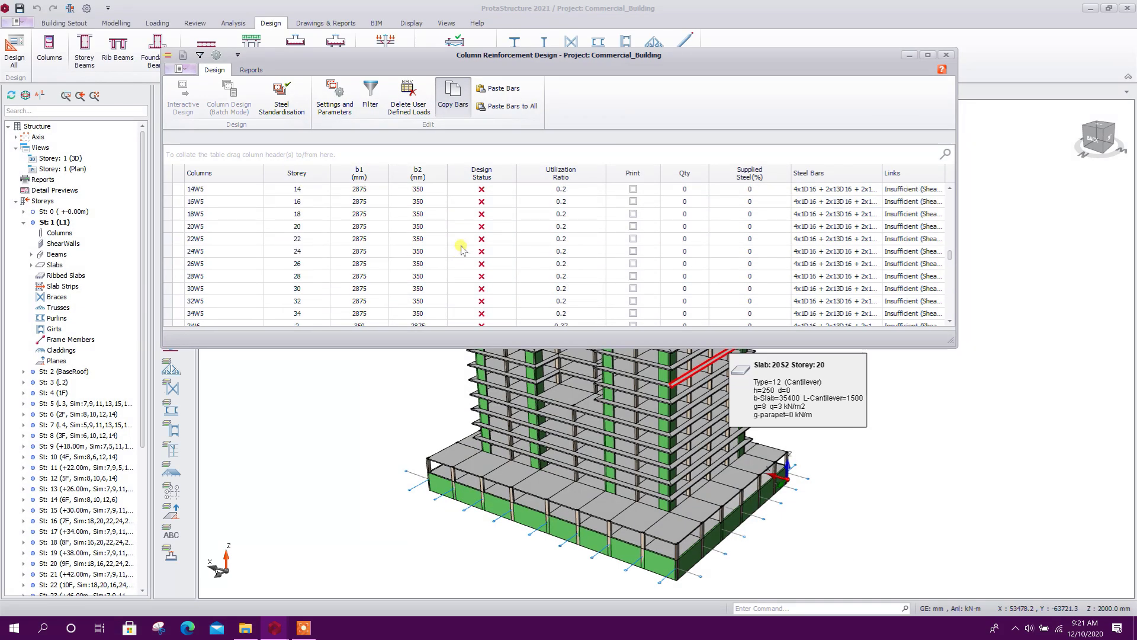
pyautogui.scroll(-2, 418, 234)
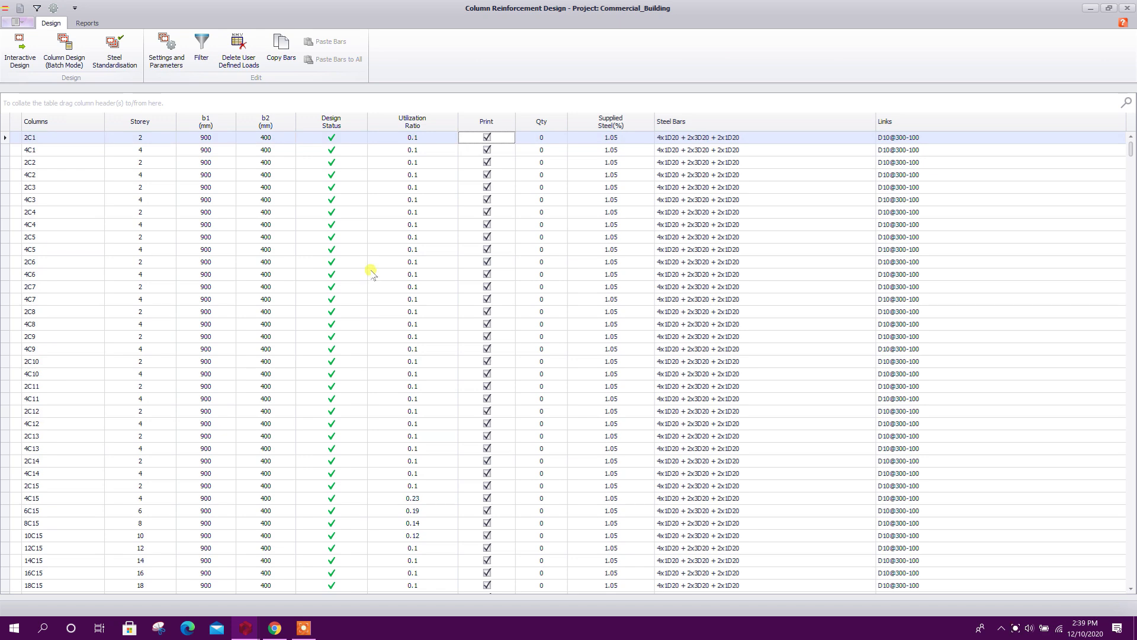
pyautogui.moveTo(1131, 153); pyautogui.dragTo(739, 148)
pyautogui.moveTo(698, 379); pyautogui.dragTo(658, 347, button='middle')
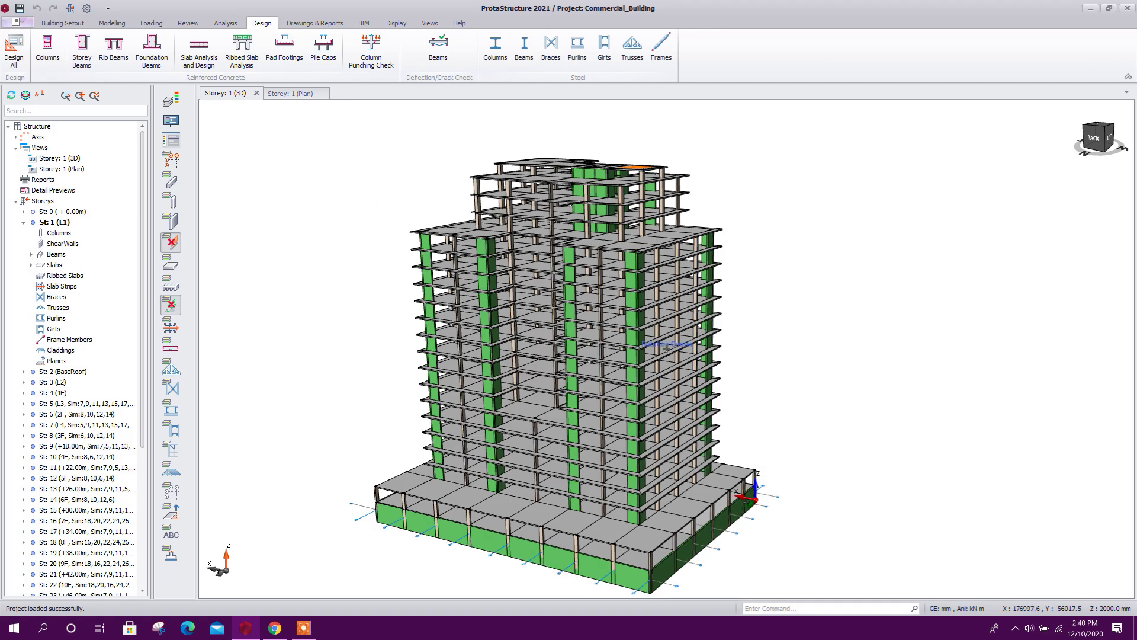
# Create a 3D rebar model view of the whole building
pyautogui.rightClick(242, 99)
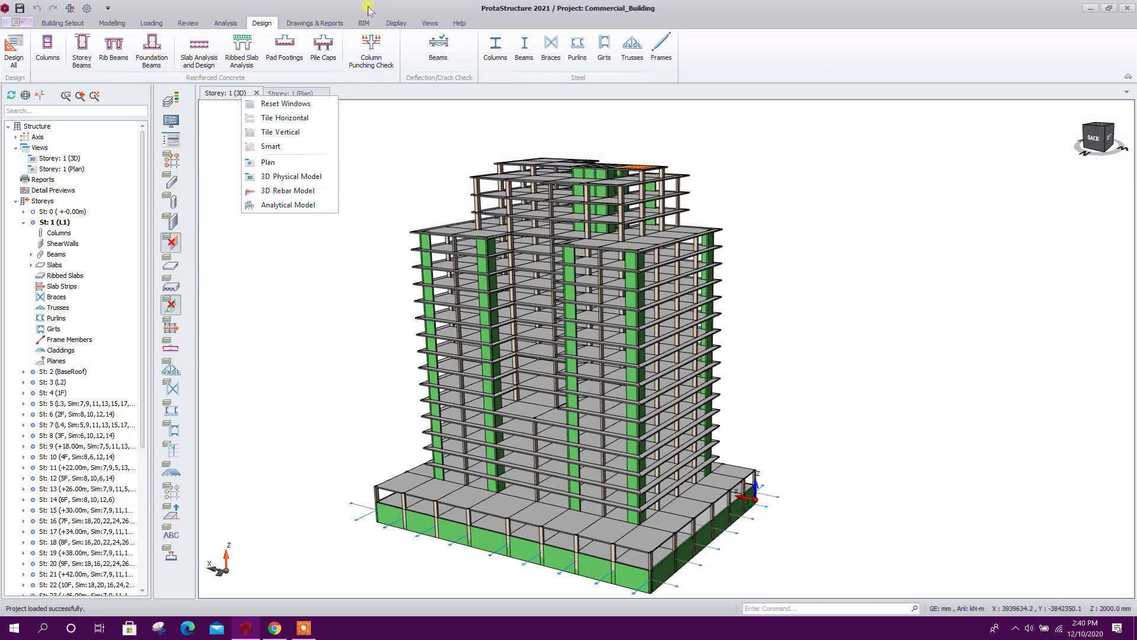
pyautogui.click(429, 22)
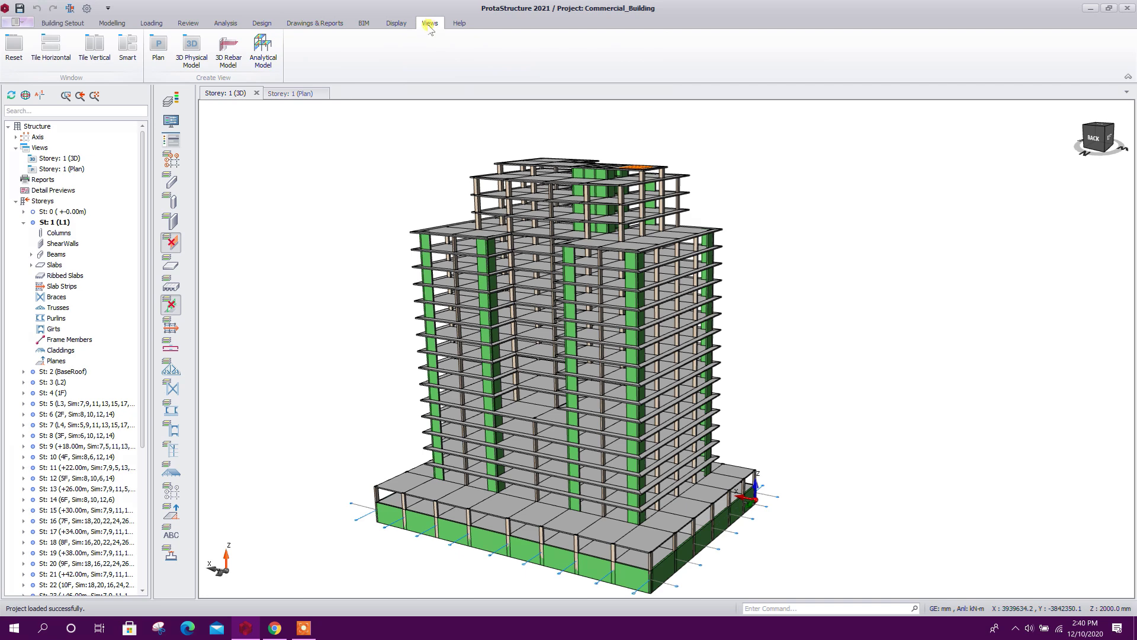
pyautogui.click(231, 57)
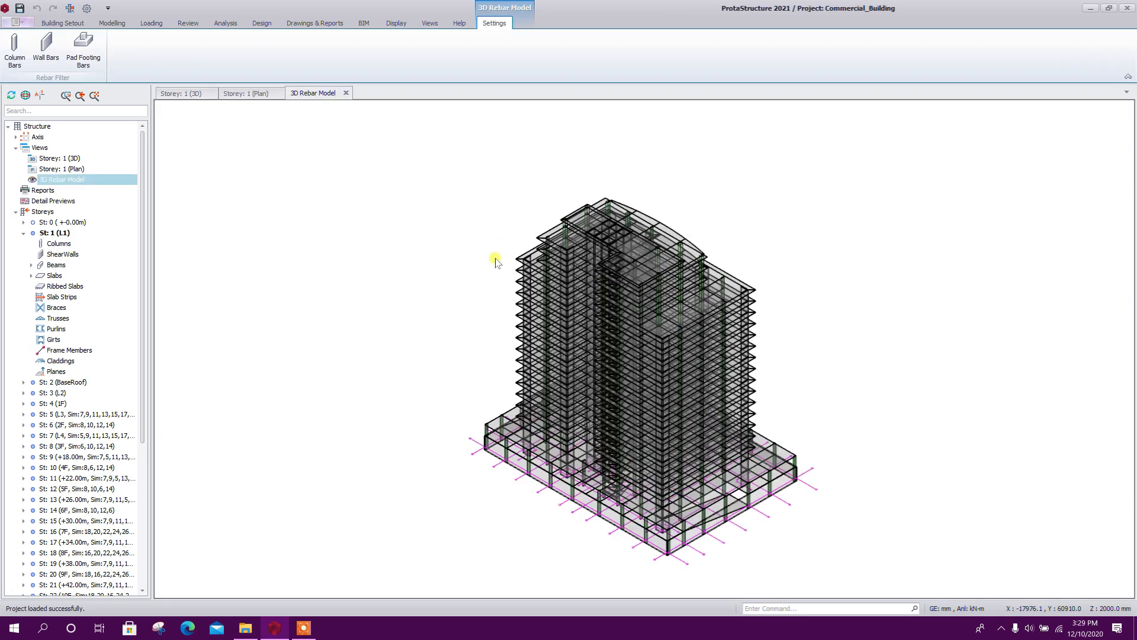
pyautogui.scroll(-2, 451, 491)
pyautogui.scroll(2, 451, 491)
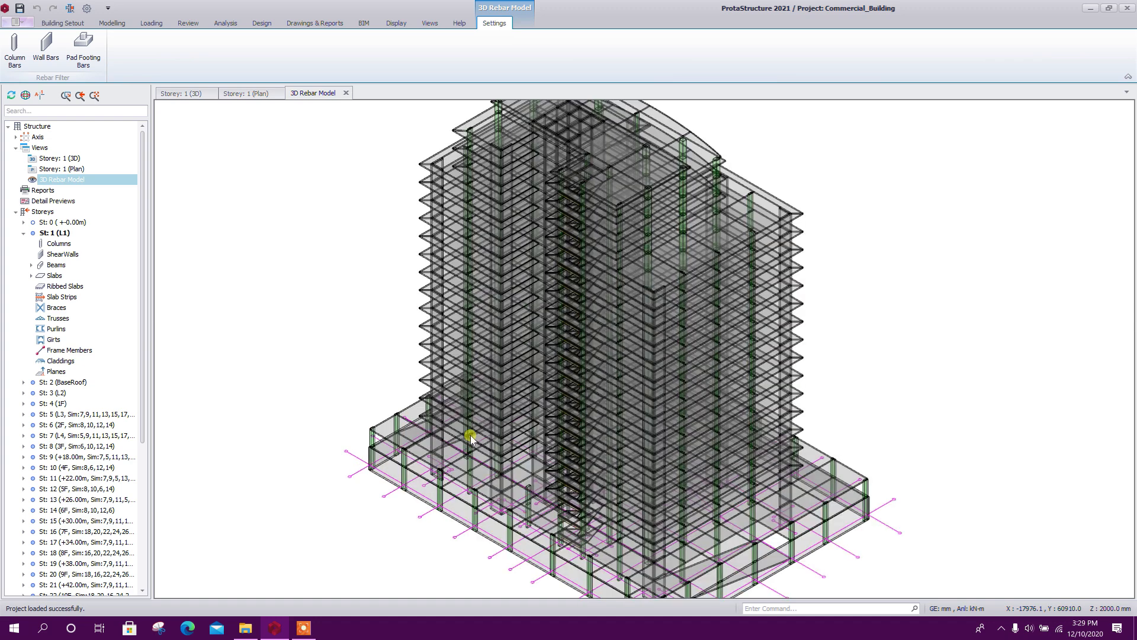
pyautogui.scroll(-2, 332, 267)
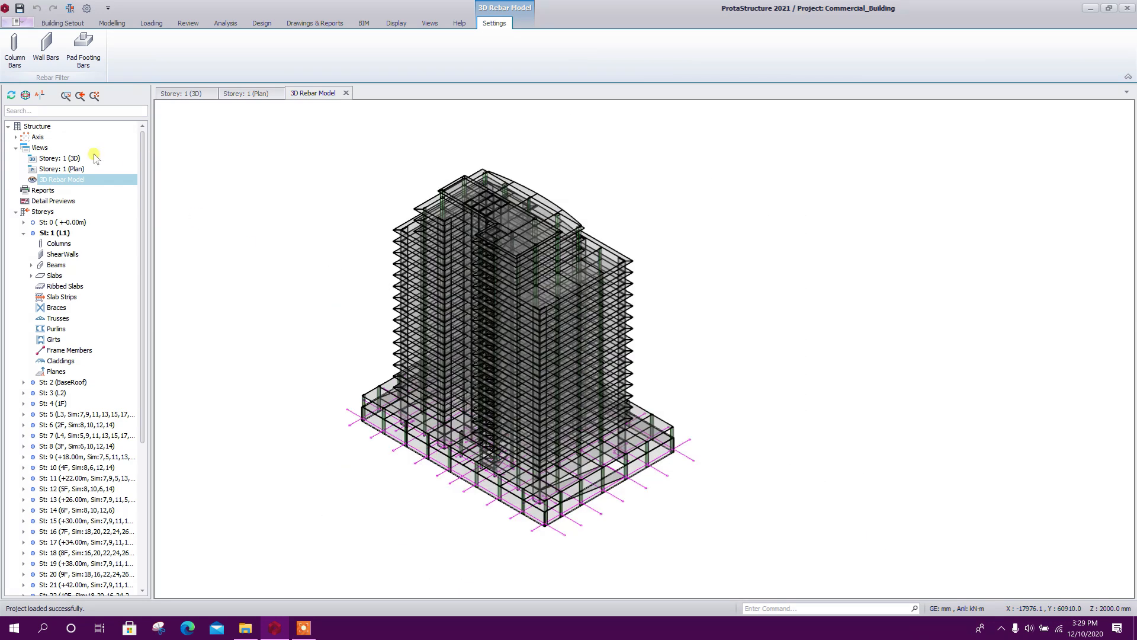
# Display the column bars in the 3D rebar model
pyautogui.click(15, 51)
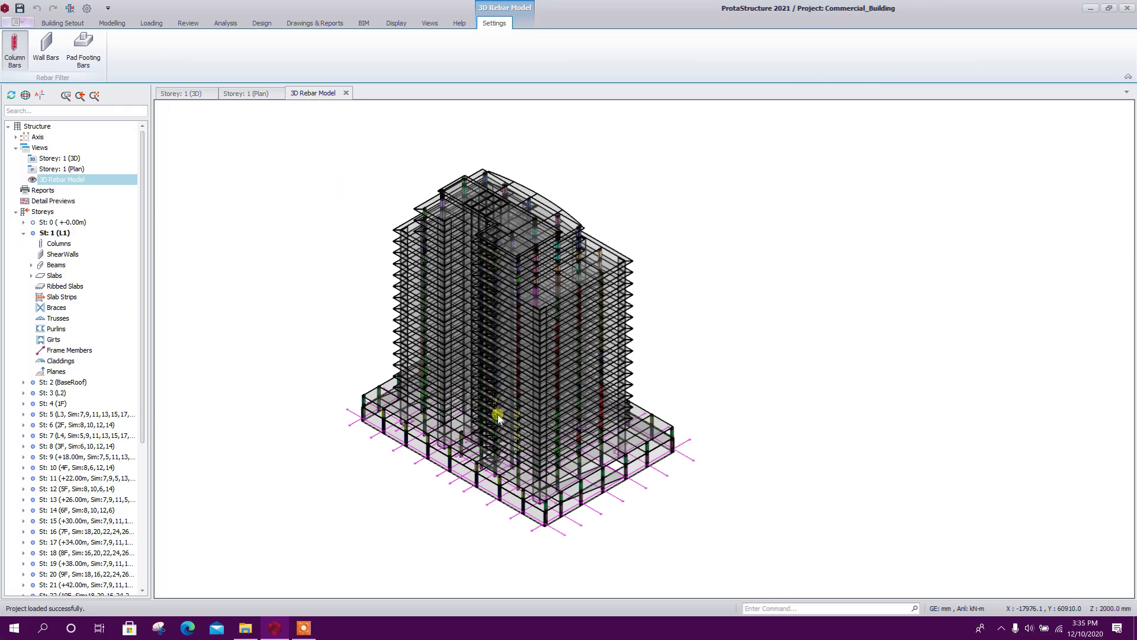
pyautogui.scroll(2, 453, 364)
pyautogui.scroll(2, 661, 453)
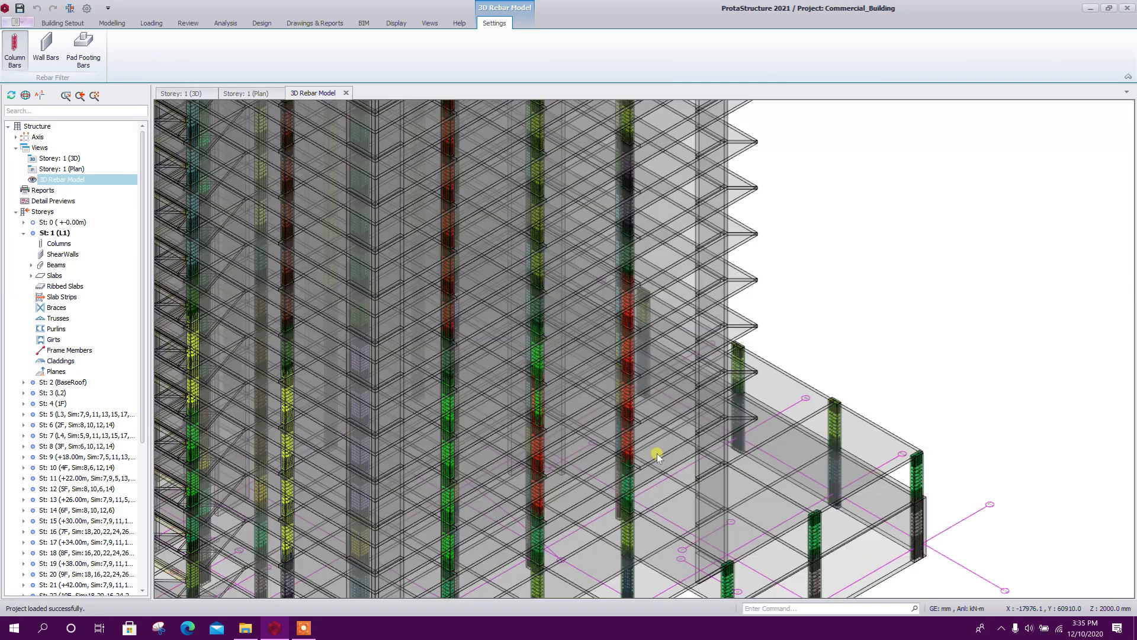
pyautogui.scroll(2, 656, 453)
pyautogui.moveTo(655, 454); pyautogui.dragTo(800, 451, button='middle')
pyautogui.scroll(-2, 782, 413)
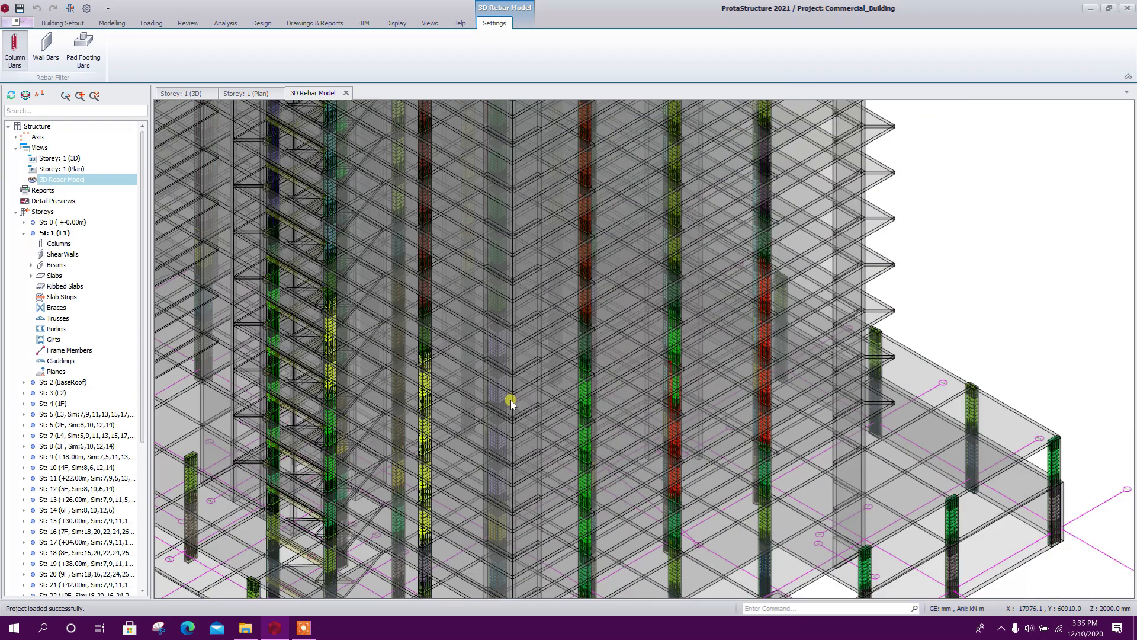
# Examine the longitudinal bars and links of the lower-storey columns at close range, including the link spacing and hooks
pyautogui.scroll(-3, 509, 406)
pyautogui.scroll(2, 566, 512)
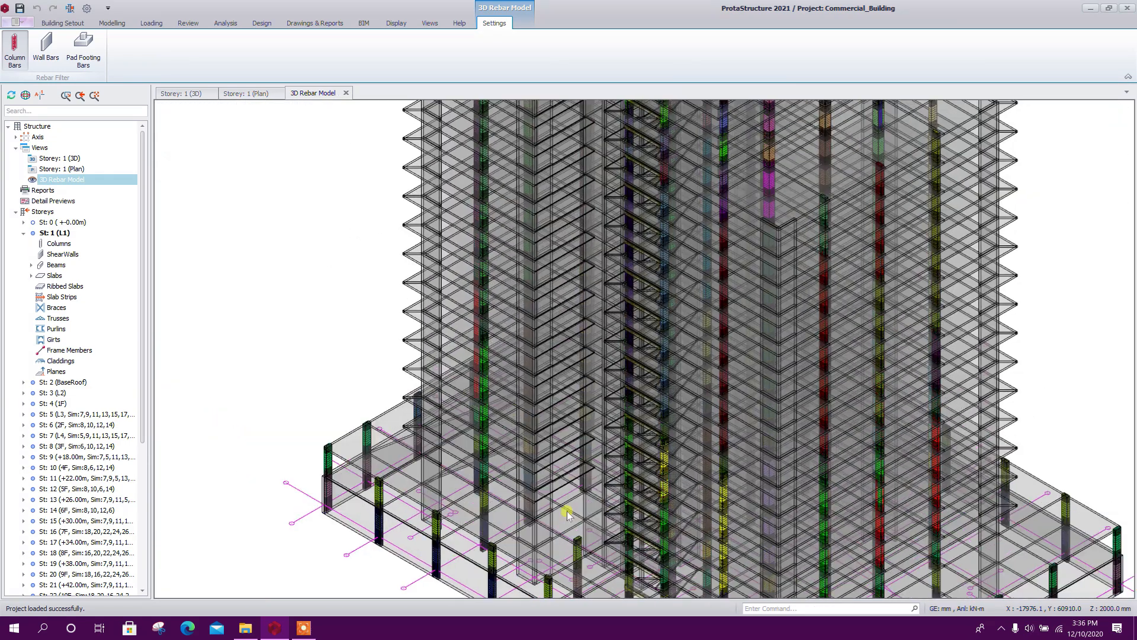
pyautogui.scroll(2, 501, 264)
pyautogui.scroll(2, 493, 303)
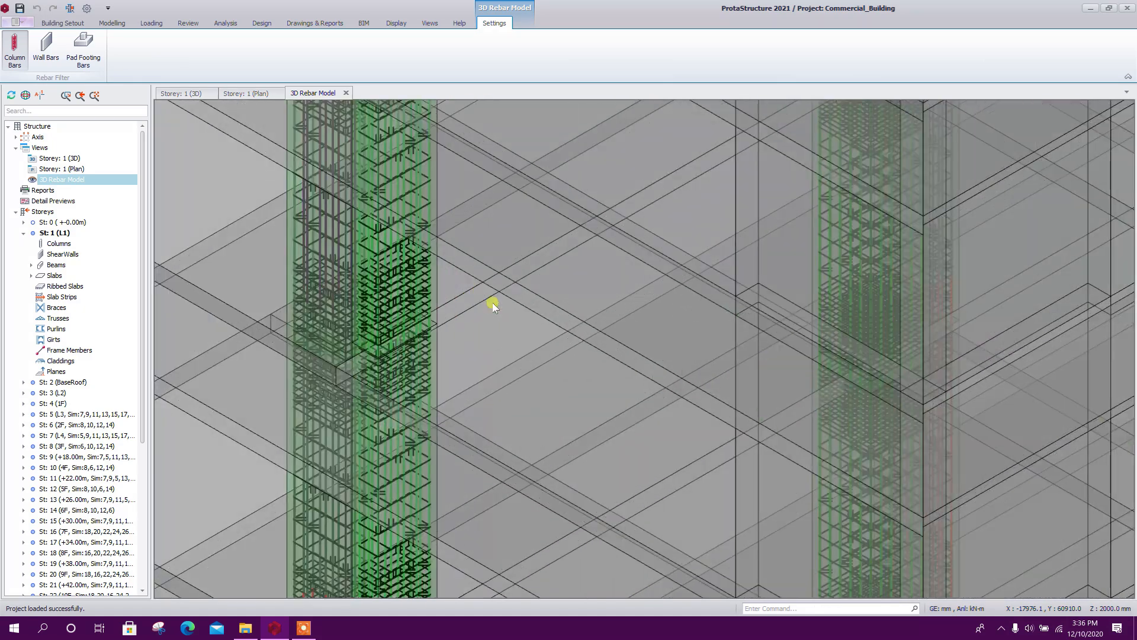
pyautogui.scroll(4, 477, 261)
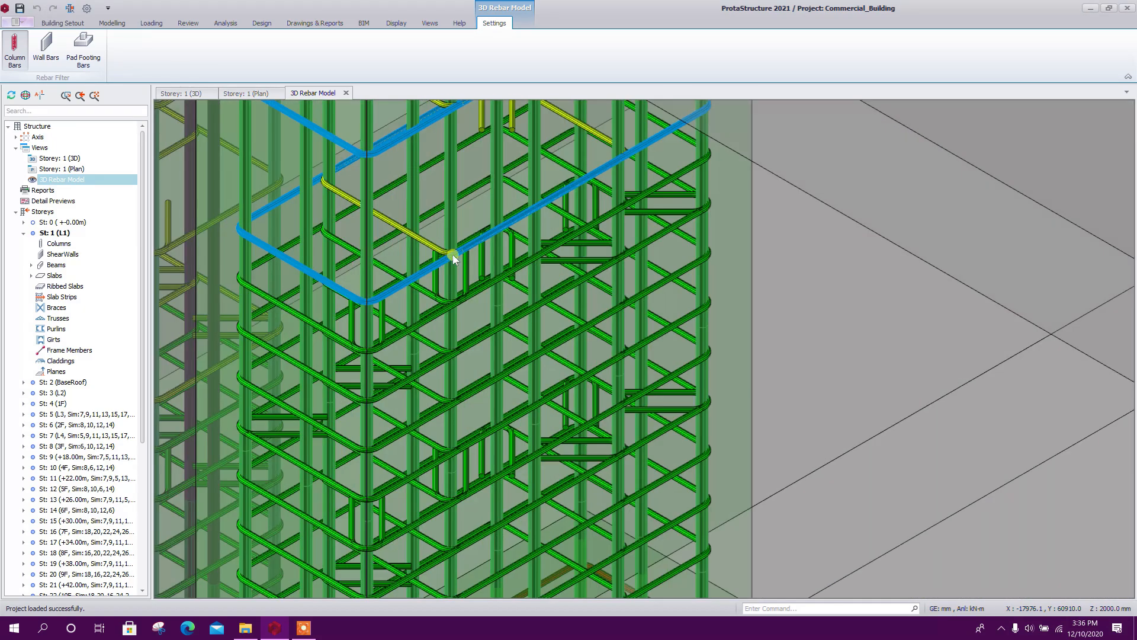
pyautogui.scroll(-2, 452, 254)
pyautogui.scroll(2, 490, 334)
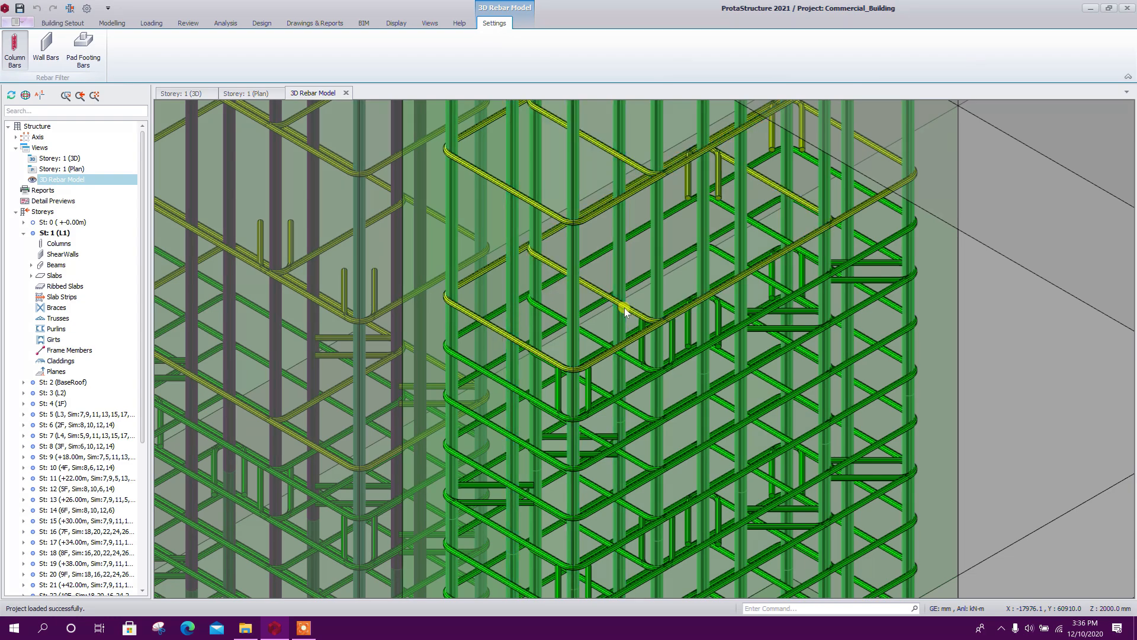
pyautogui.scroll(-6, 624, 307)
pyautogui.moveTo(849, 274); pyautogui.dragTo(829, 329, button='middle')
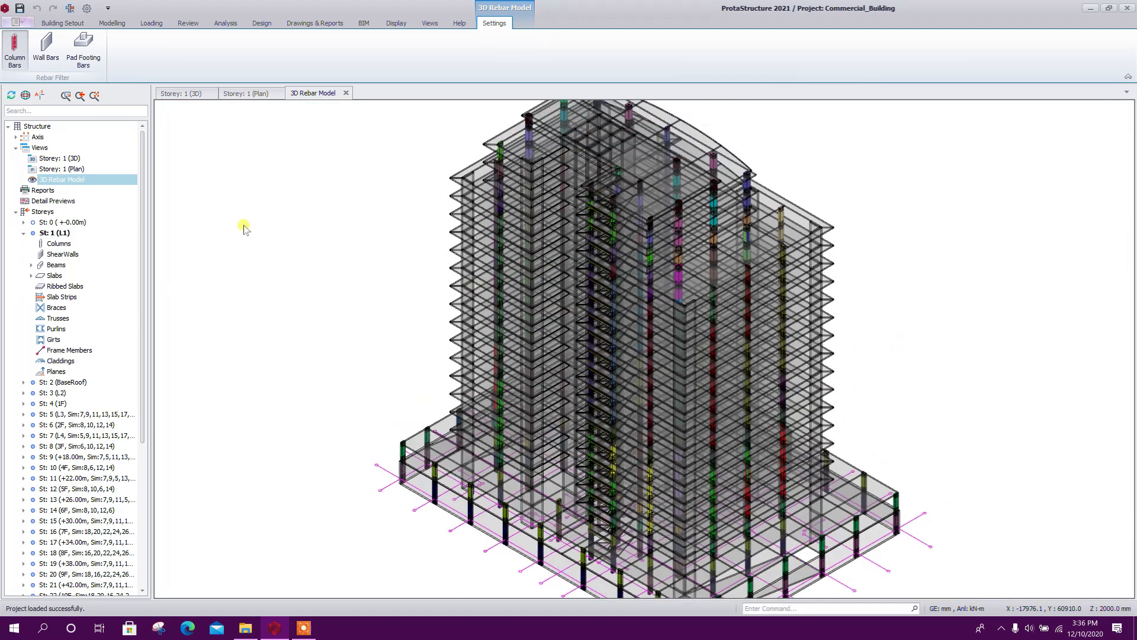
# Display the wall bars together with the column bars in the 3D rebar model
pyautogui.click(51, 50)
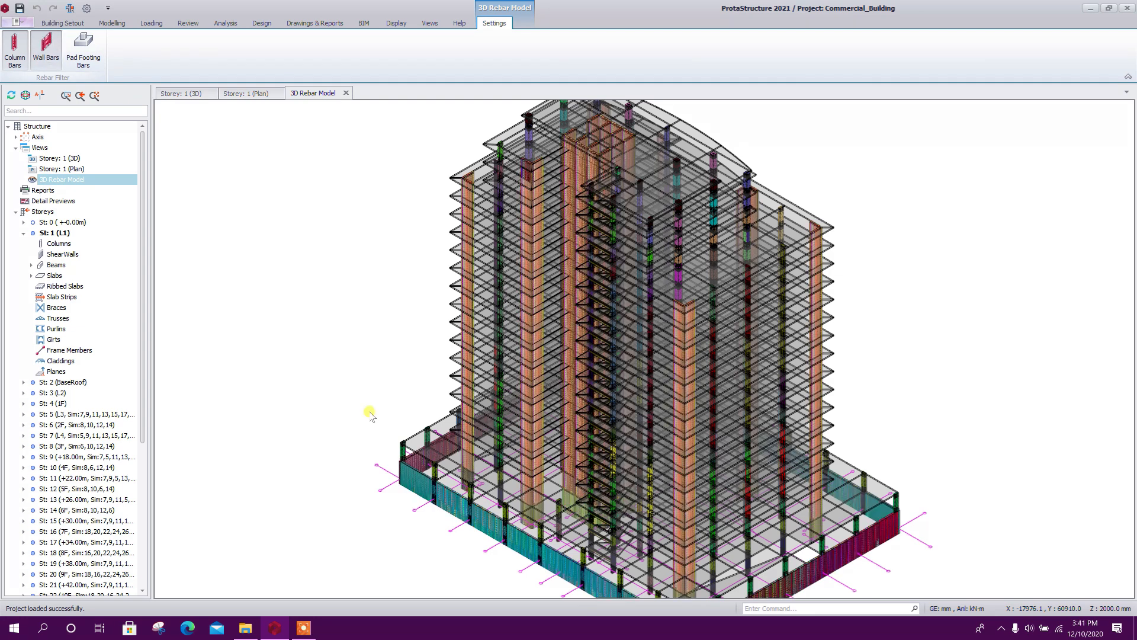
pyautogui.moveTo(335, 415); pyautogui.dragTo(343, 369, button='middle')
pyautogui.moveTo(823, 569); pyautogui.dragTo(834, 416, button='middle')
pyautogui.scroll(-5, 834, 418)
pyautogui.keyDown('shift'); pyautogui.moveTo(833, 533); pyautogui.dragTo(786, 539, button='middle'); pyautogui.keyUp('shift')
pyautogui.scroll(12, 759, 360)
pyautogui.keyDown('shift'); pyautogui.moveTo(906, 453); pyautogui.dragTo(825, 444, button='middle'); pyautogui.keyUp('shift')
pyautogui.scroll(-7, 825, 444)
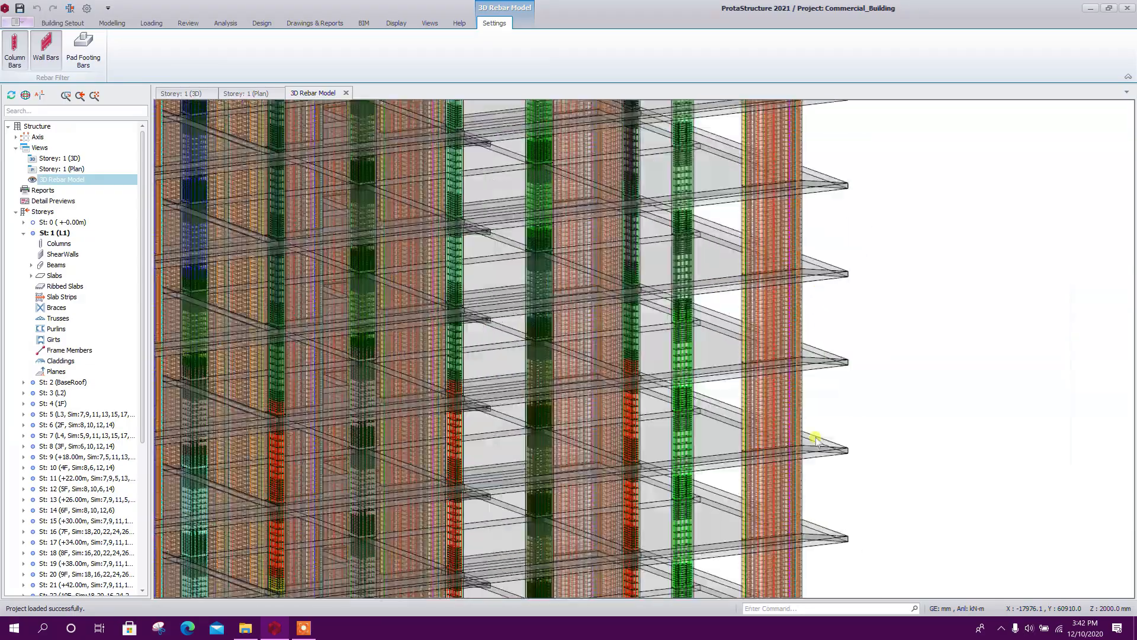
# Examine the reinforcement of the perimeter walls at the building's base, including the vertical bars, horizontal bars and links along their top edge
pyautogui.scroll(8, 898, 503)
pyautogui.scroll(2, 932, 484)
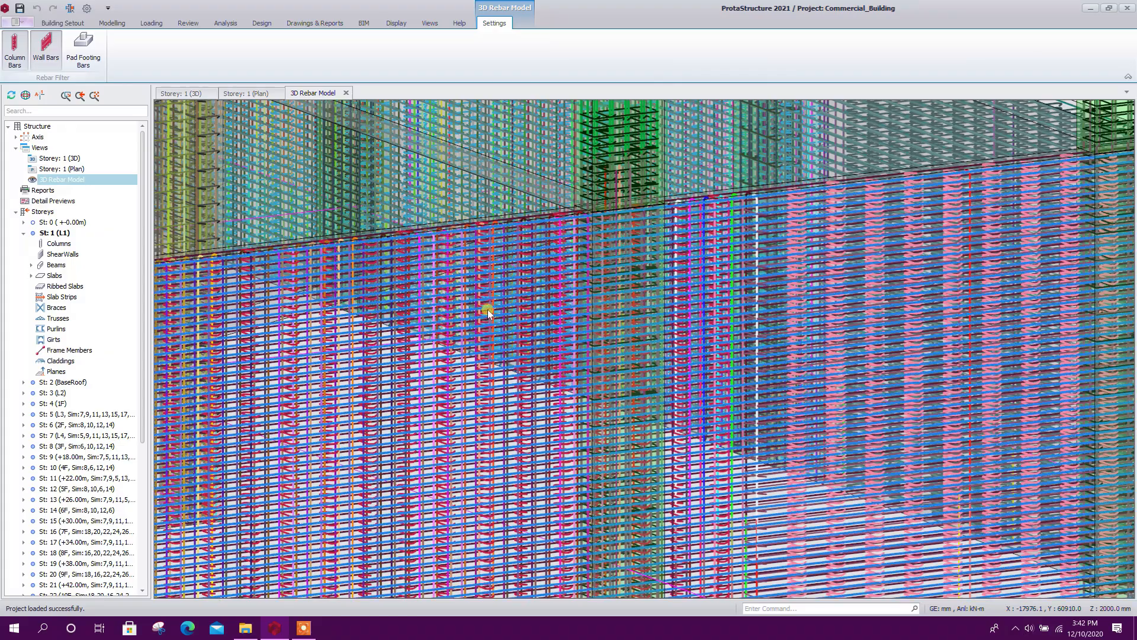
pyautogui.scroll(-8, 629, 329)
pyautogui.moveTo(776, 421); pyautogui.dragTo(1031, 422, button='middle')
pyautogui.moveTo(529, 487); pyautogui.dragTo(690, 522, button='middle')
pyautogui.keyDown('shift'); pyautogui.moveTo(563, 492); pyautogui.dragTo(594, 574, button='middle'); pyautogui.keyUp('shift')
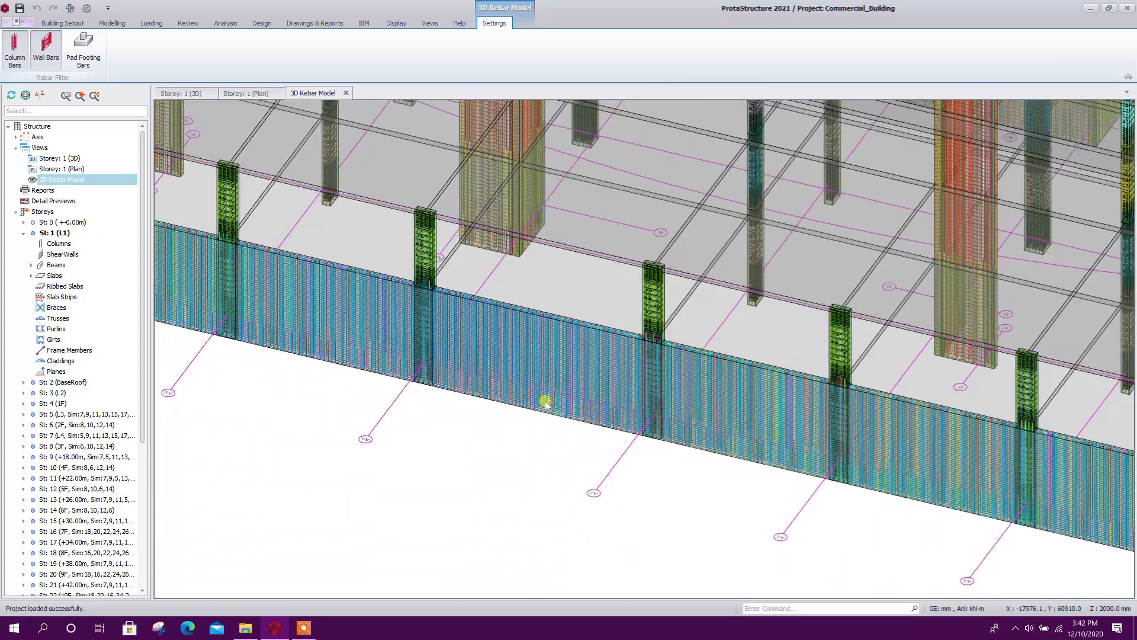
pyautogui.scroll(7, 508, 345)
pyautogui.scroll(-8, 584, 462)
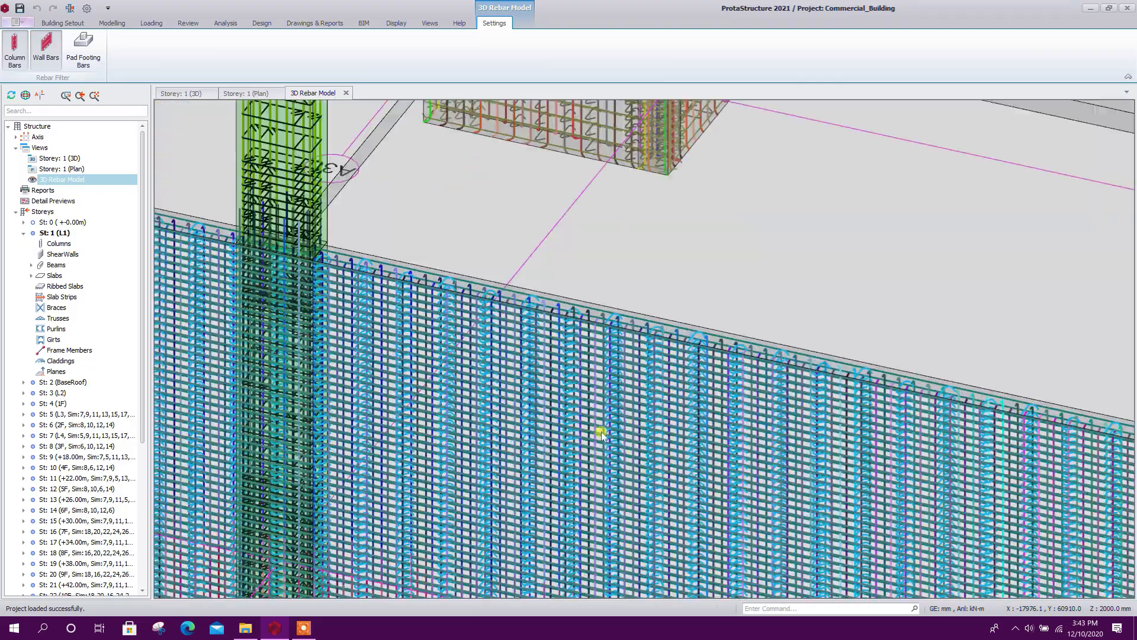
pyautogui.scroll(6, 399, 229)
pyautogui.scroll(6, 399, 228)
pyautogui.scroll(-4, 399, 229)
pyautogui.moveTo(770, 274); pyautogui.dragTo(585, 531, button='middle')
pyautogui.scroll(-2, 585, 531)
pyautogui.scroll(-10, 734, 486)
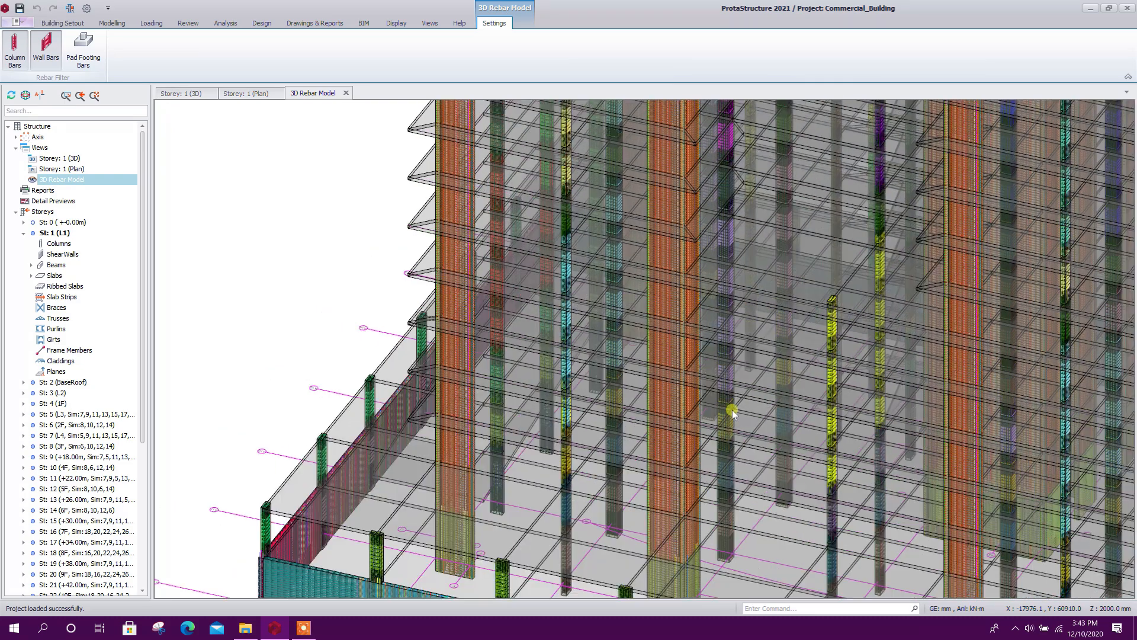